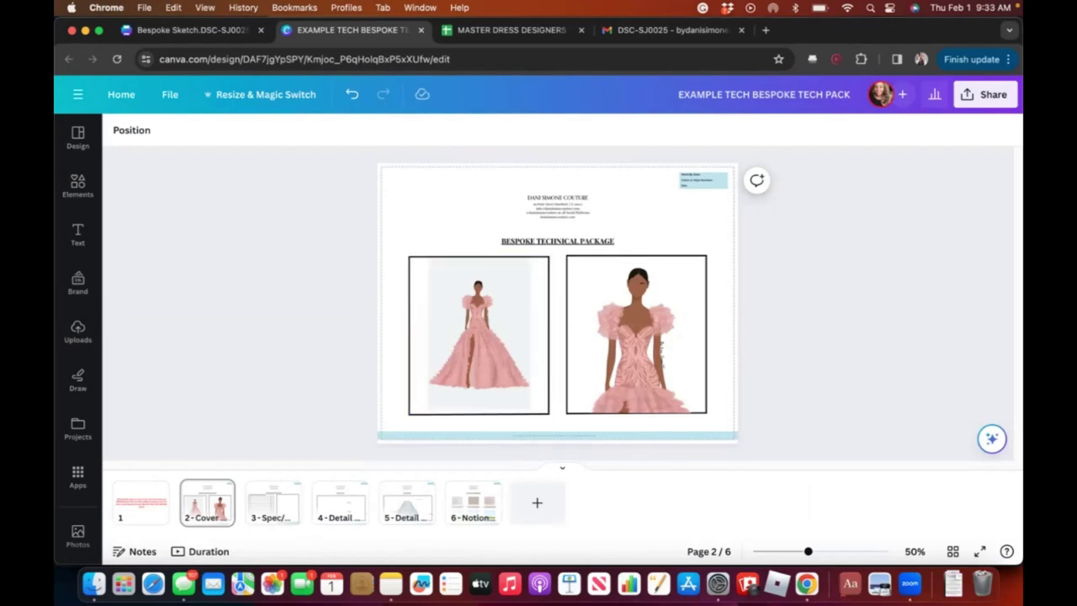
- Look through all six pages of the bespoke tech pack, from the copy notice to the notions and trims sheet
left_click(150, 493)
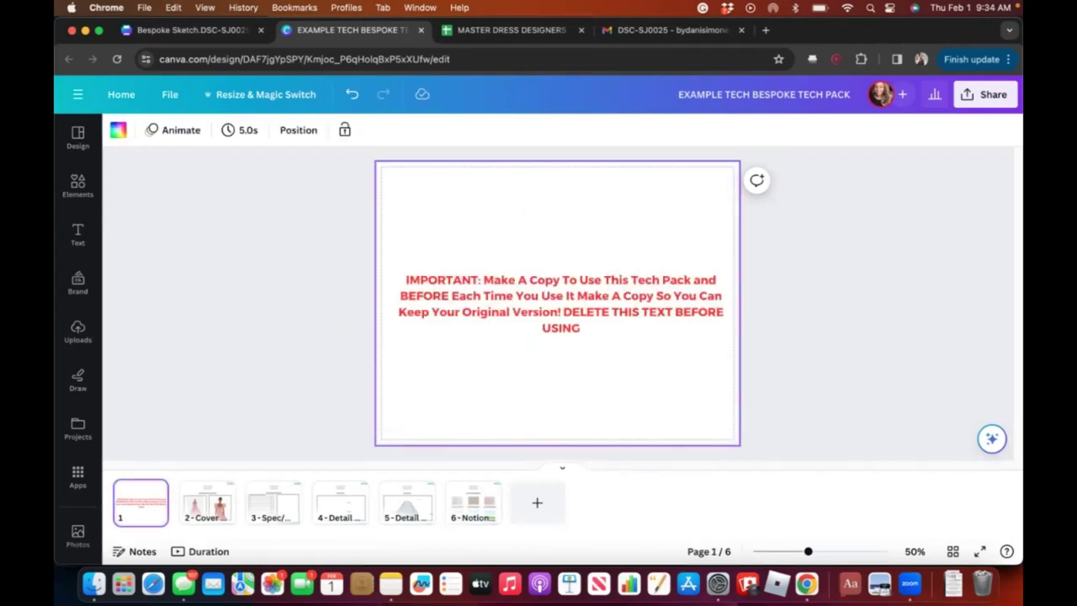
left_click(209, 501)
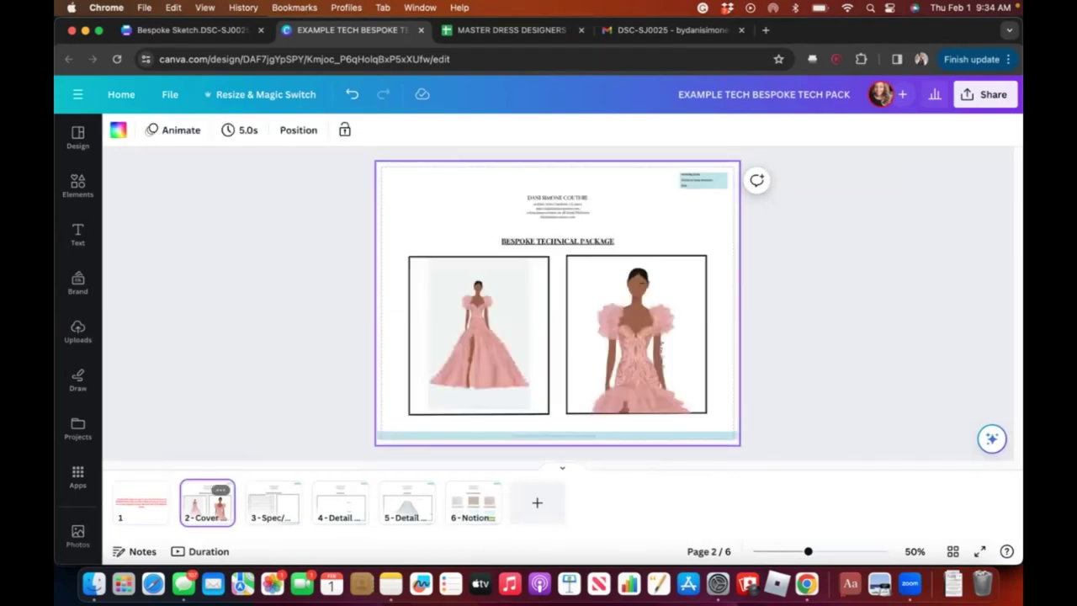
left_click(273, 501)
left_click(341, 500)
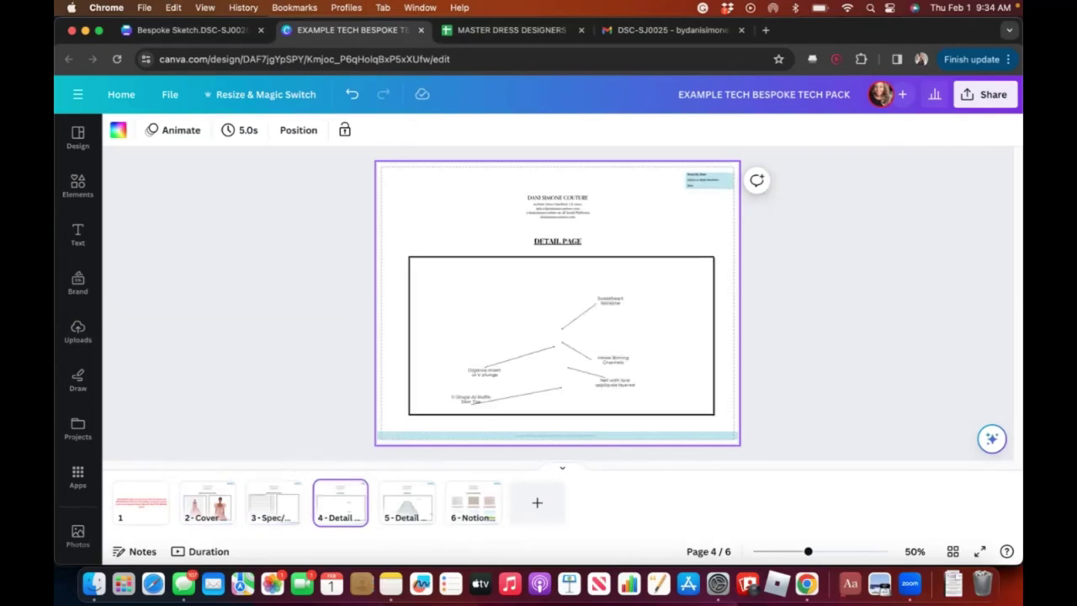
left_click(408, 500)
left_click(473, 501)
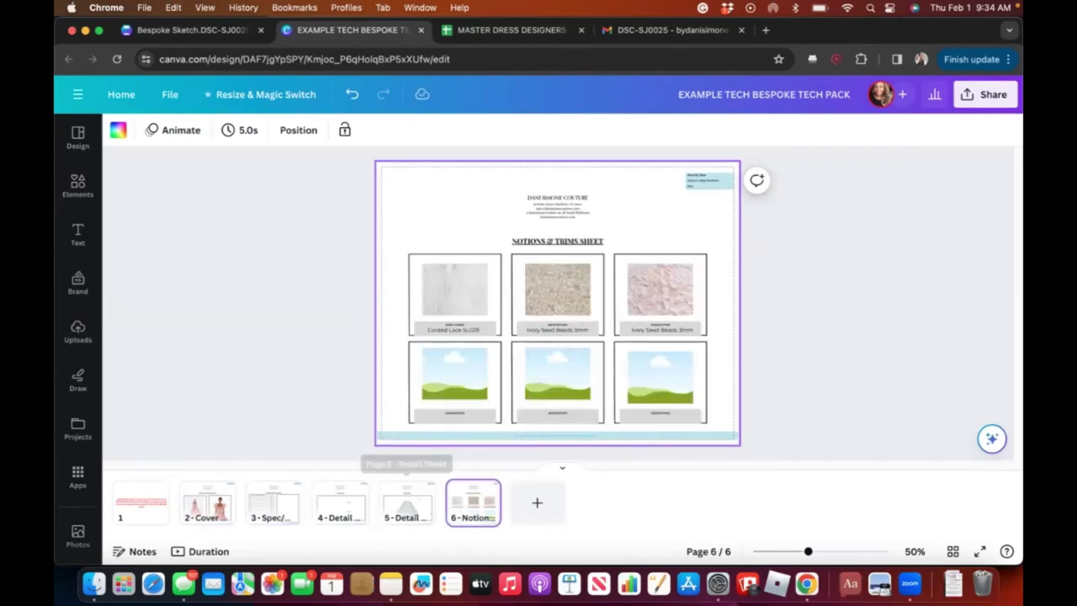
left_click(141, 500)
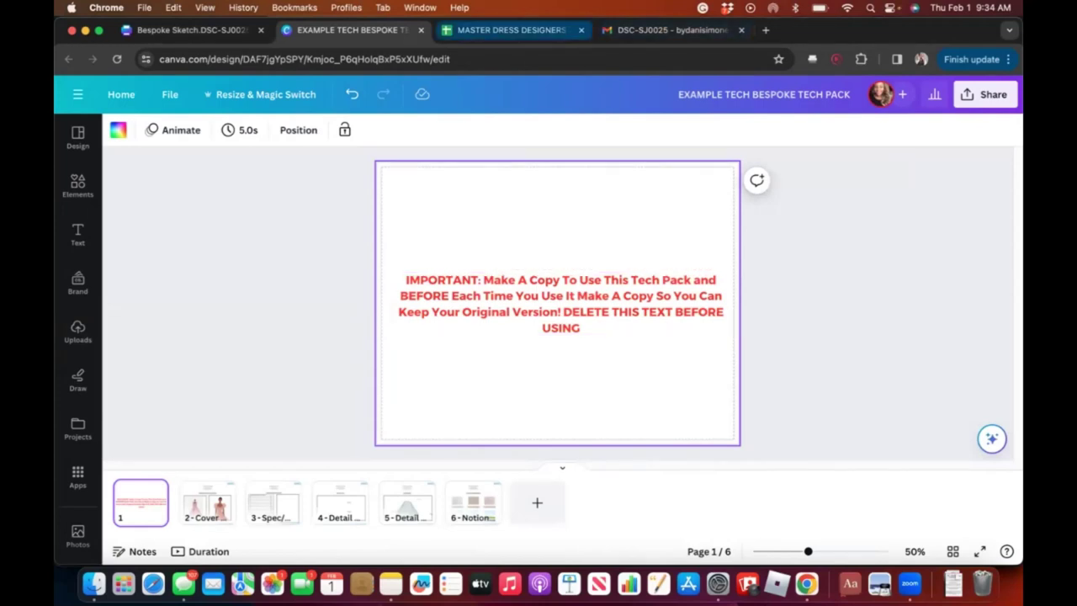
- Switch to the MASTER DRESS DESIGNERS TECH PACK spreadsheet in Google Sheets and view its sharing options
left_click(509, 30)
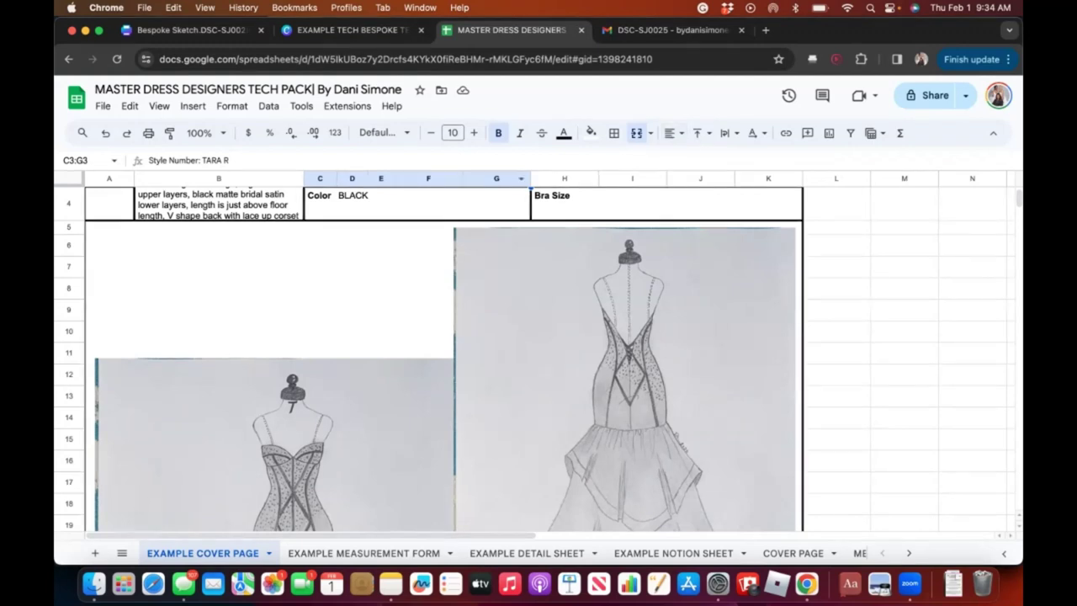
scroll(428, 358, "up", 2)
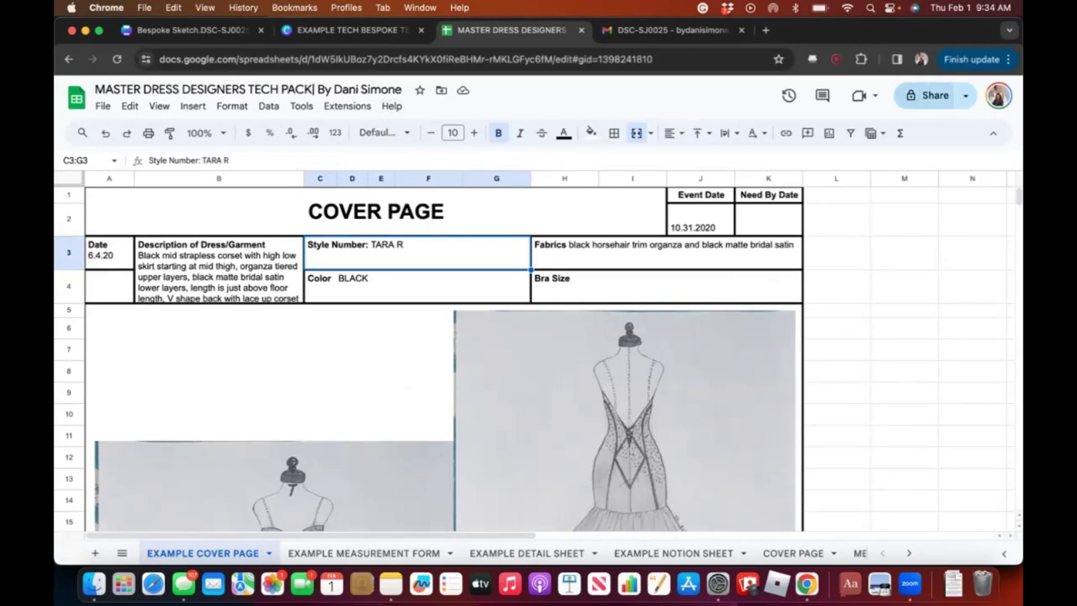
left_click(933, 95)
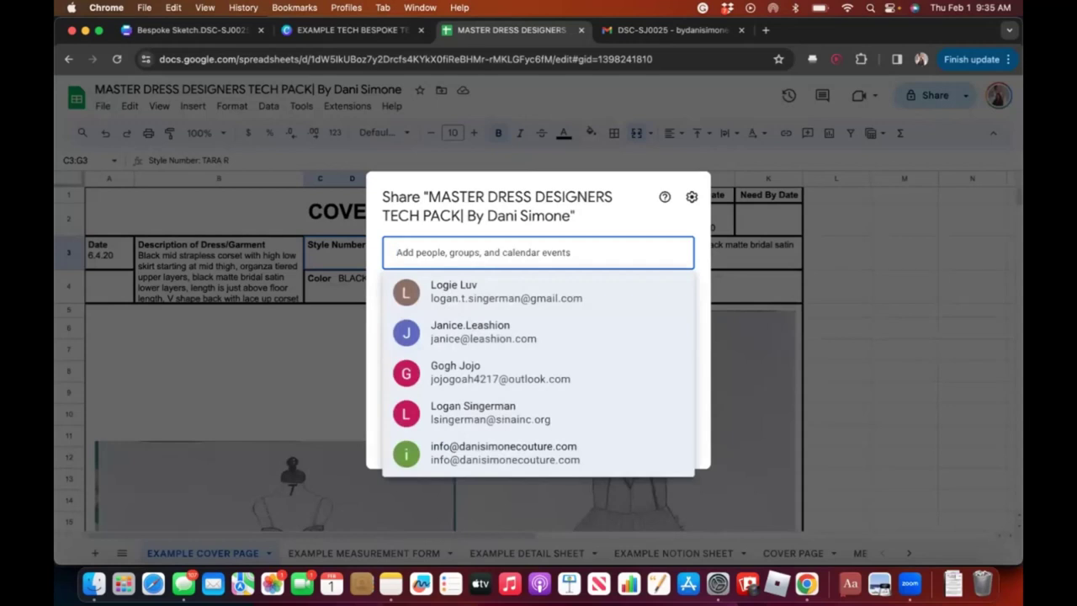
key("Escape")
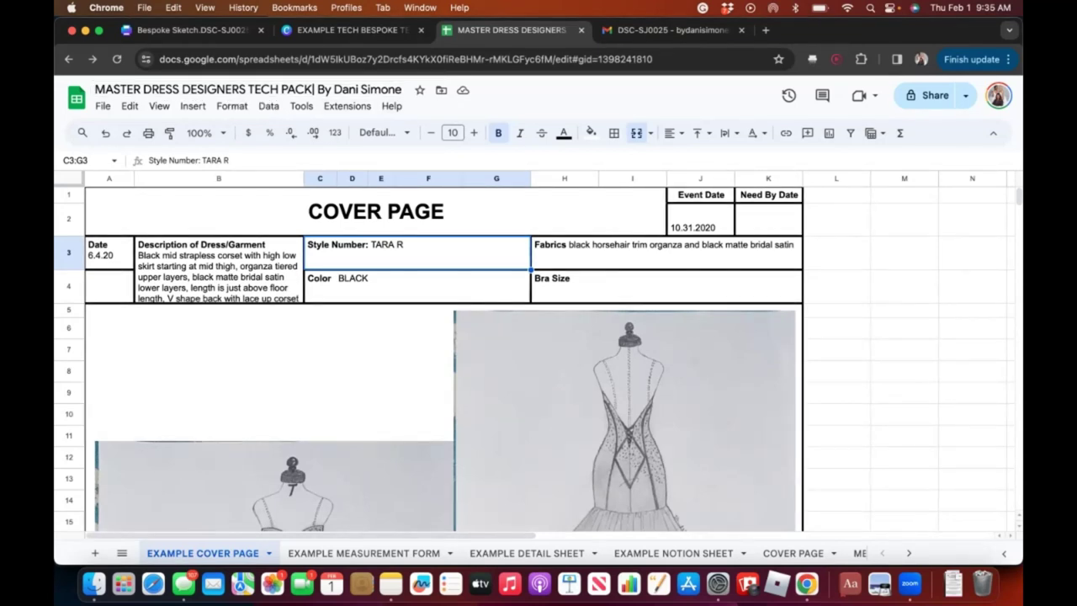
- Examine the example cover page's dress sketches, garment description, event date and need-by date fields
left_click(269, 370)
scroll(269, 370, "down", 3)
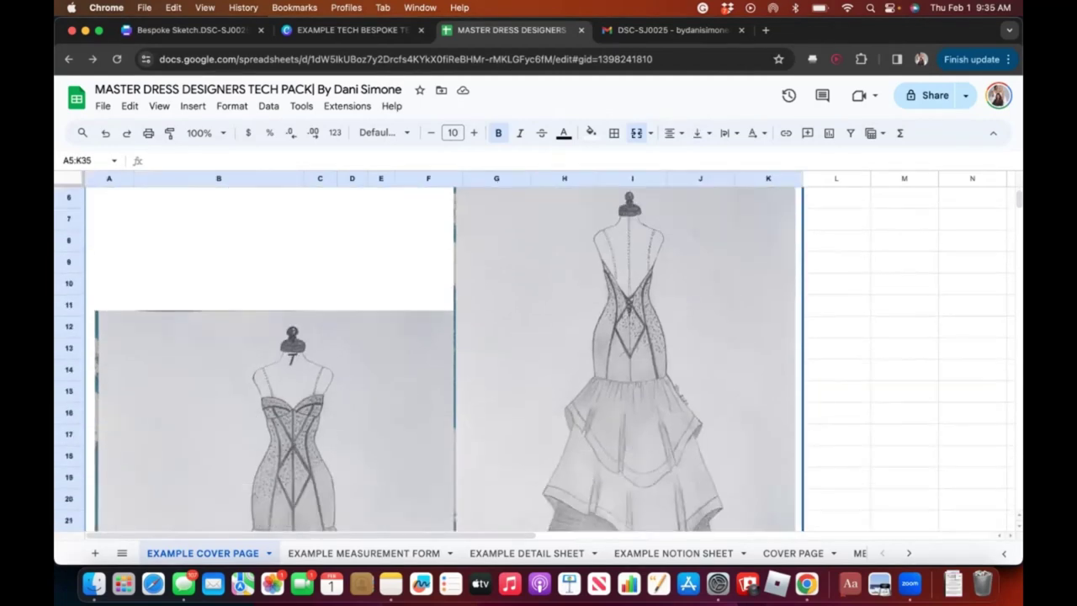
scroll(446, 362, "down", 3)
scroll(446, 362, "up", 4)
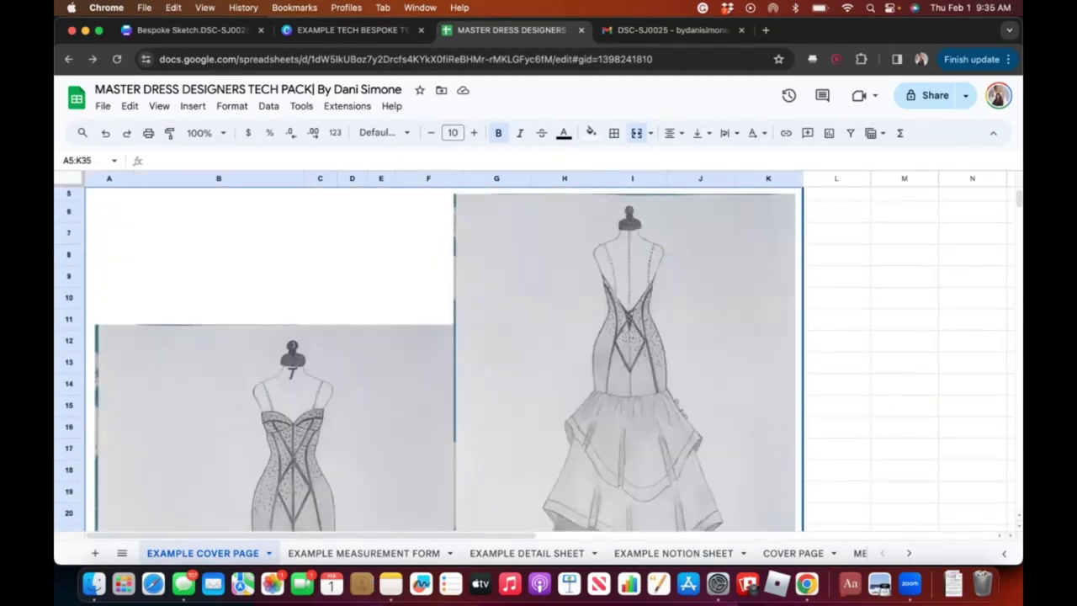
scroll(429, 358, "up", 2)
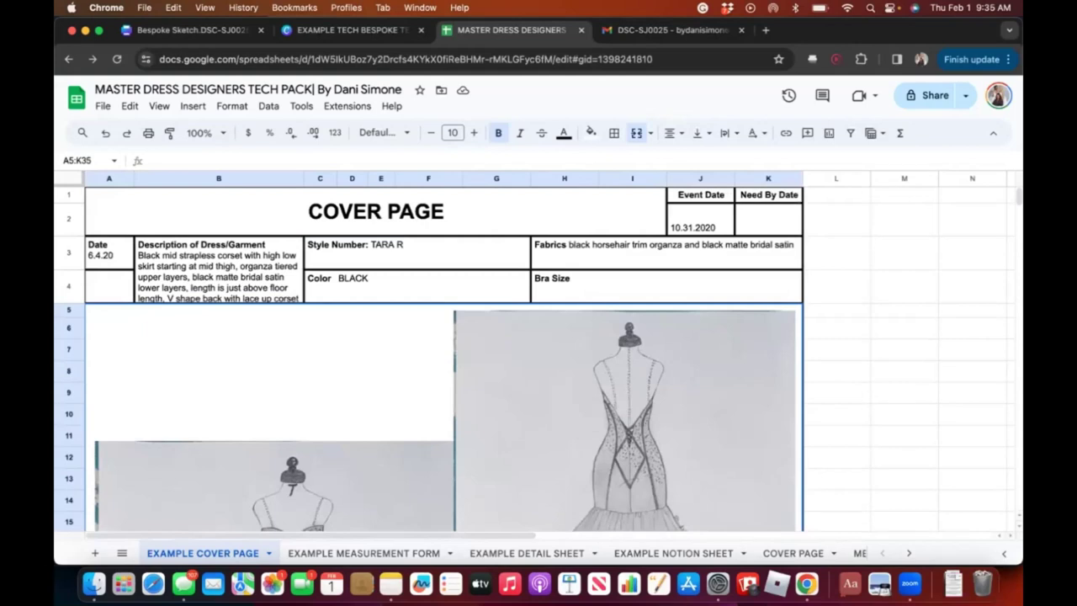
left_click(219, 269)
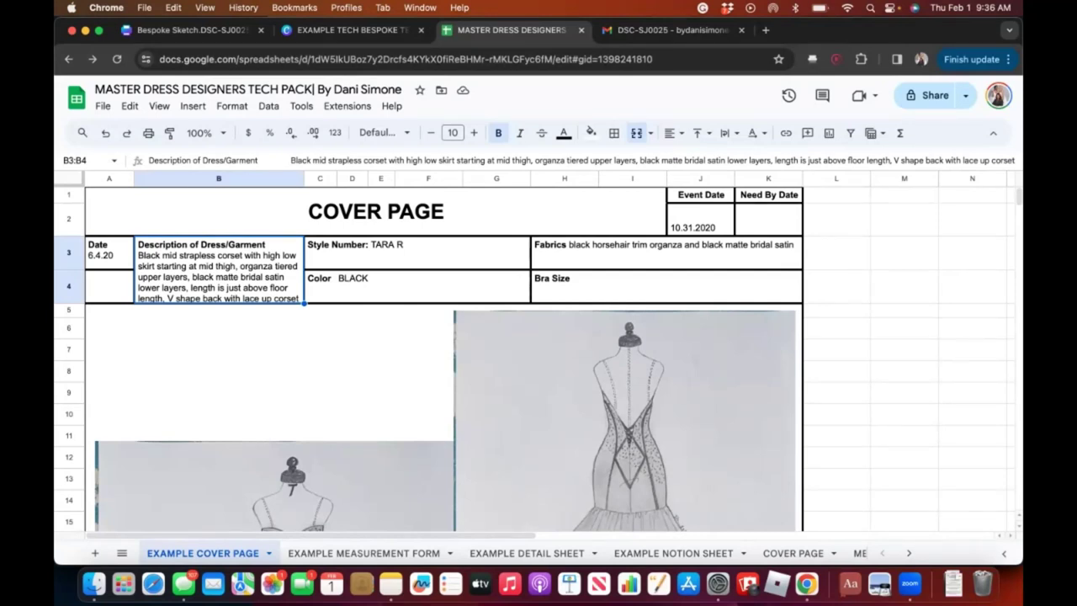
left_click(700, 219)
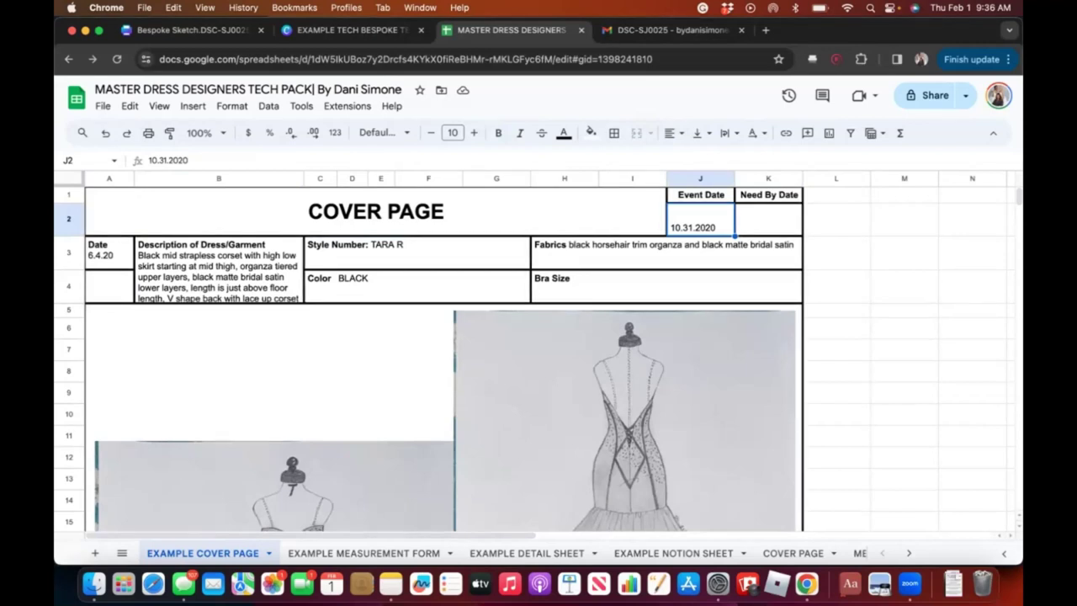
key("Return")
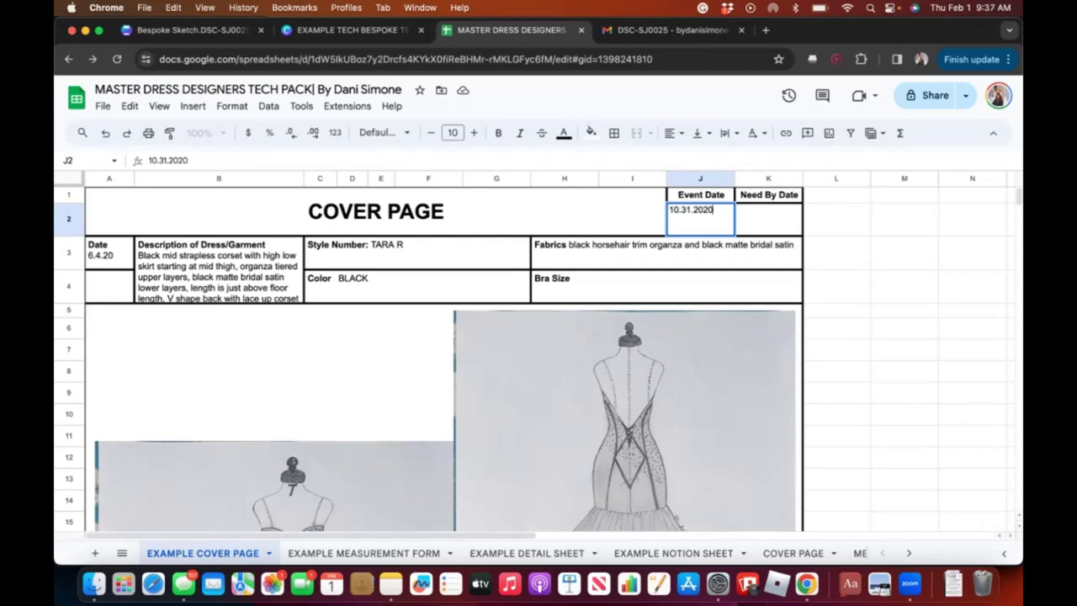
key("Tab")
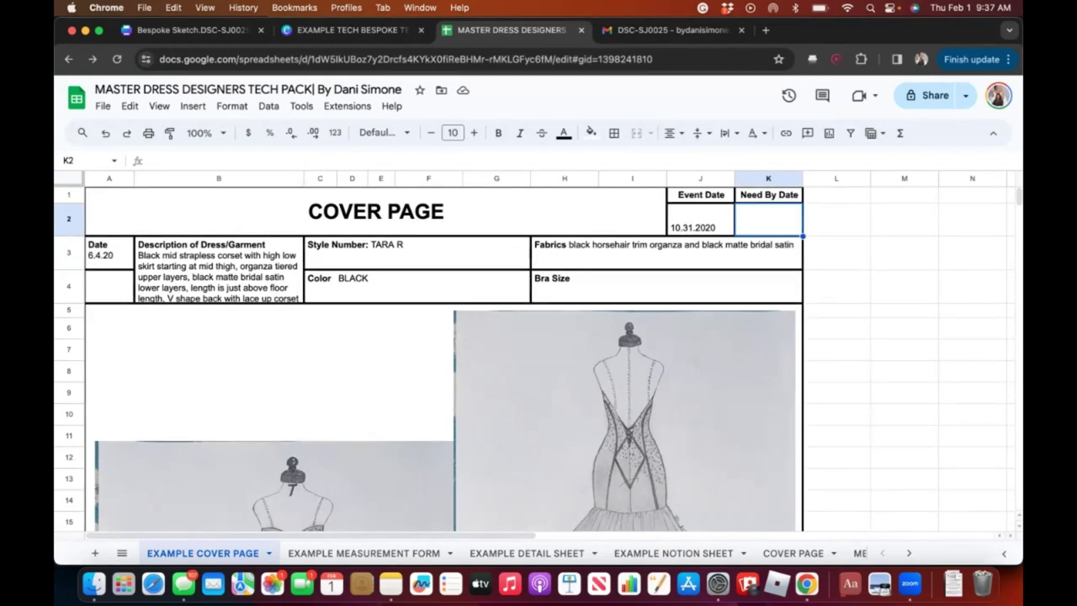
scroll(437, 358, "down", 5)
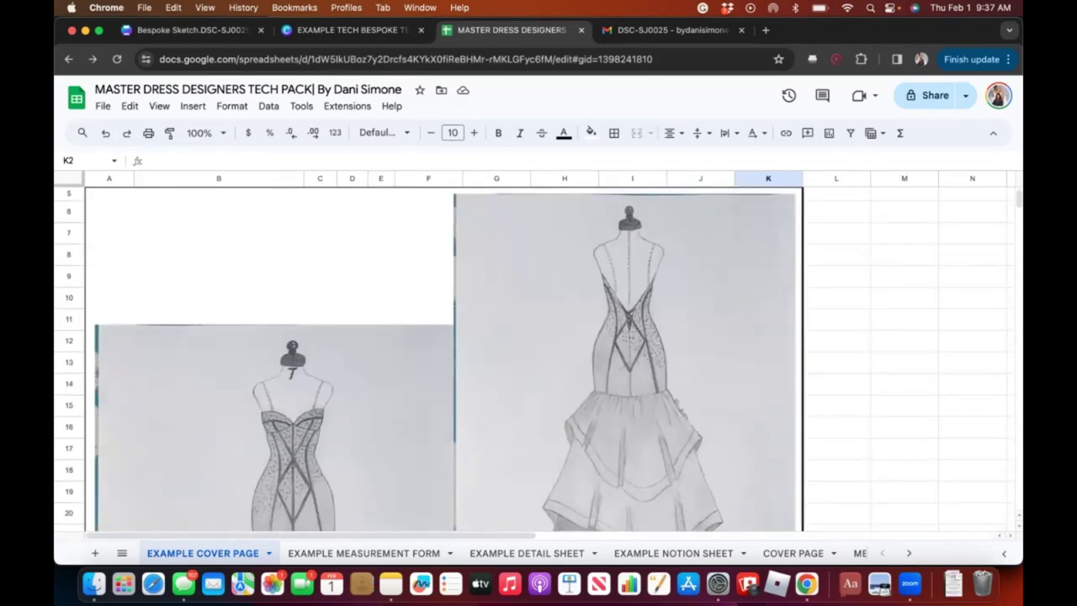
scroll(446, 358, "down", 5)
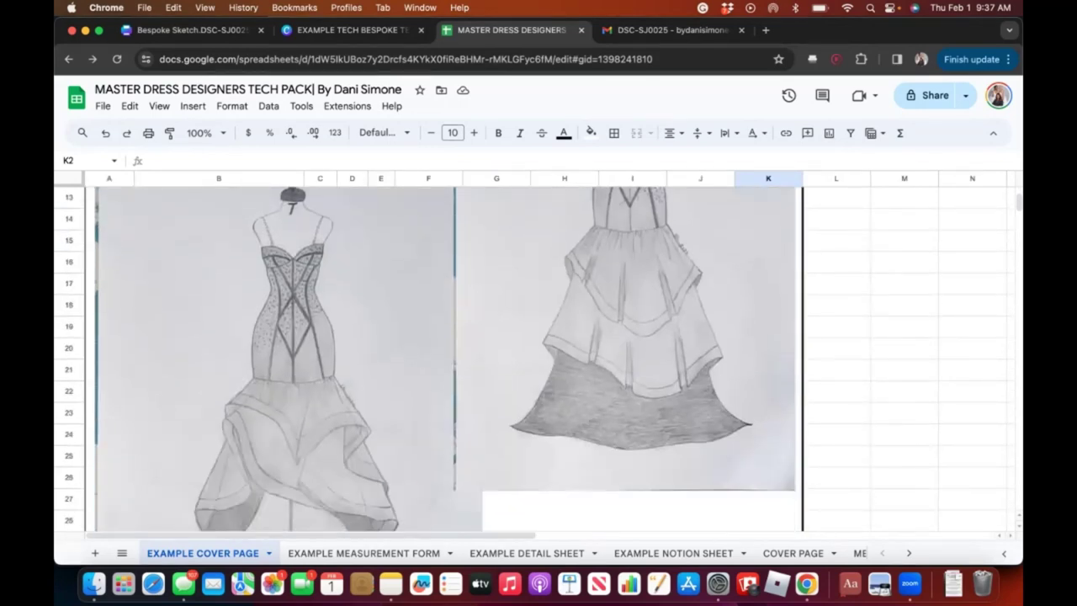
scroll(446, 357, "up", 10)
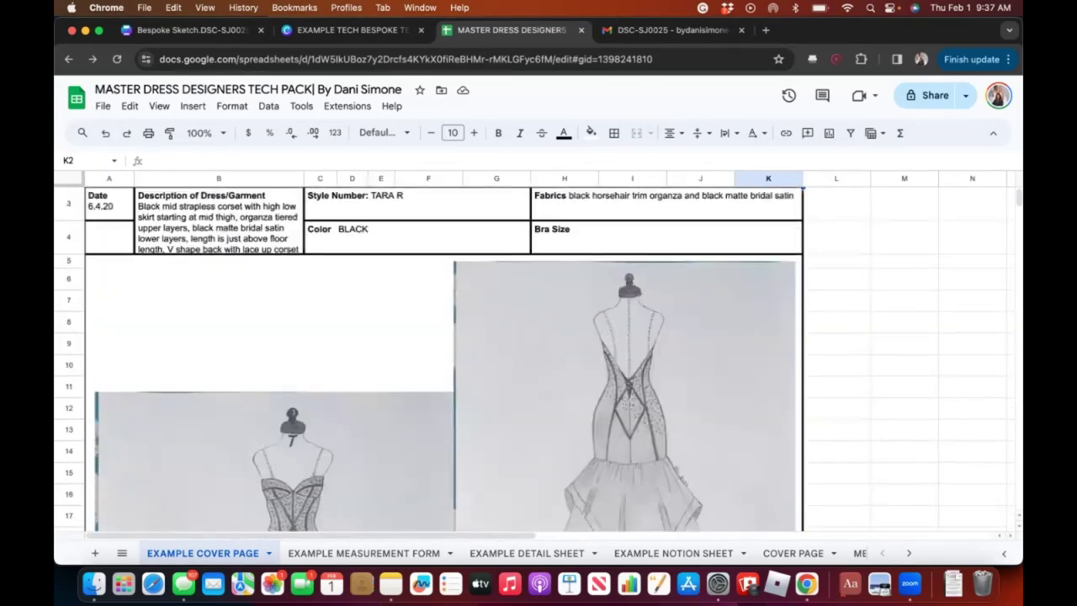
scroll(446, 358, "down", 2)
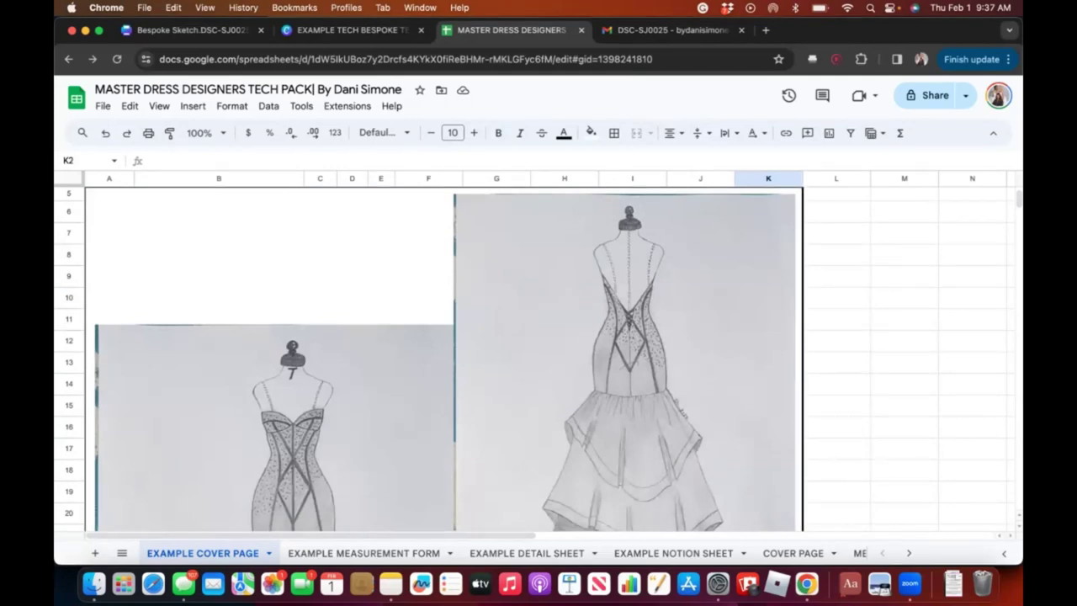
- Examine the example measurement form's reference points and its REQ, ACT and REV columns
left_click(364, 553)
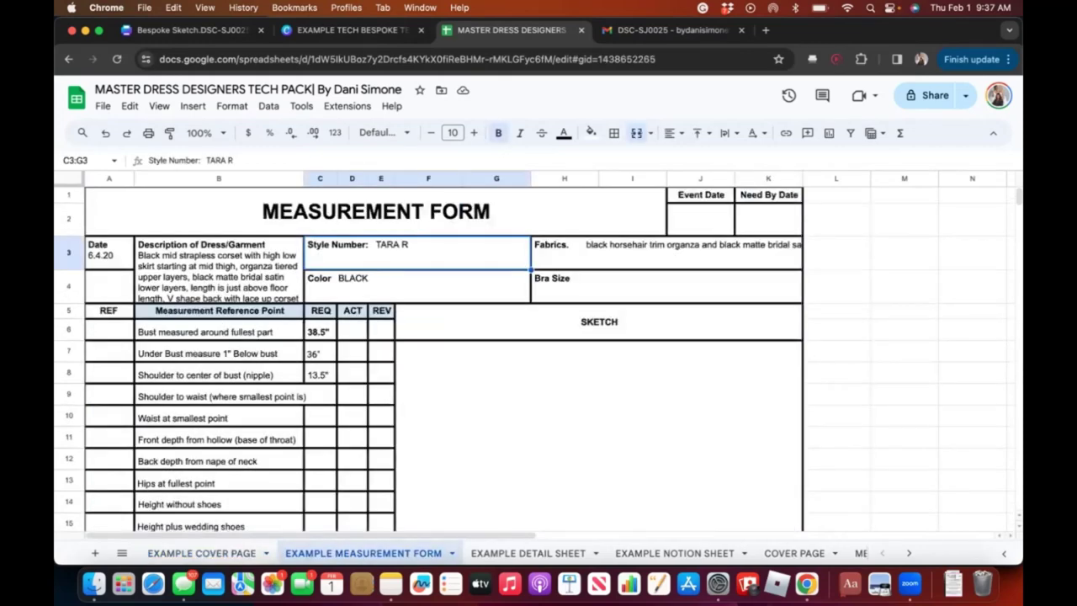
scroll(446, 358, "down", 3)
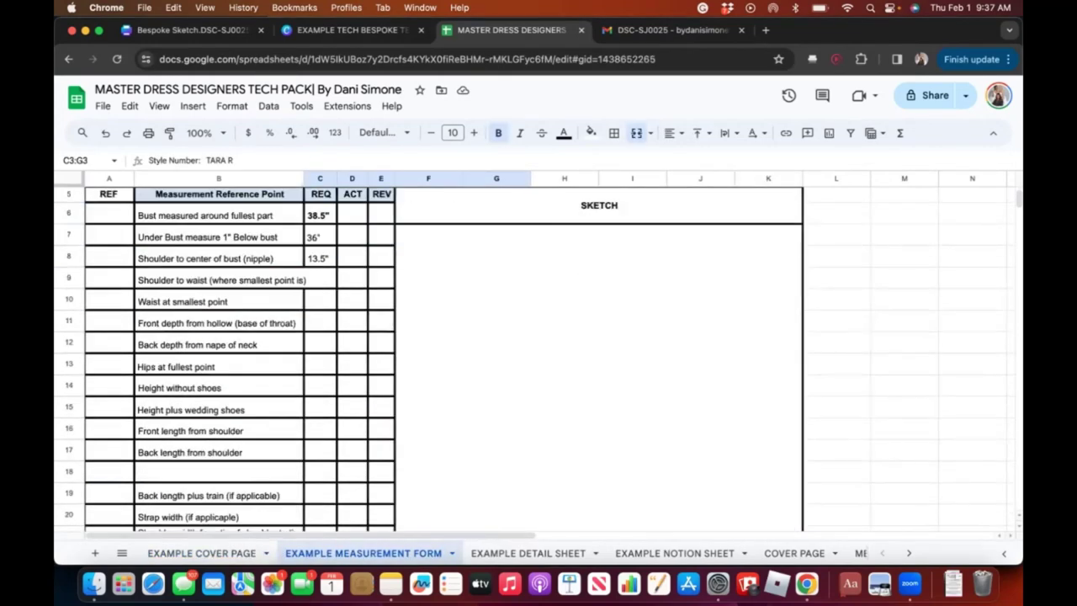
scroll(446, 357, "up", 2)
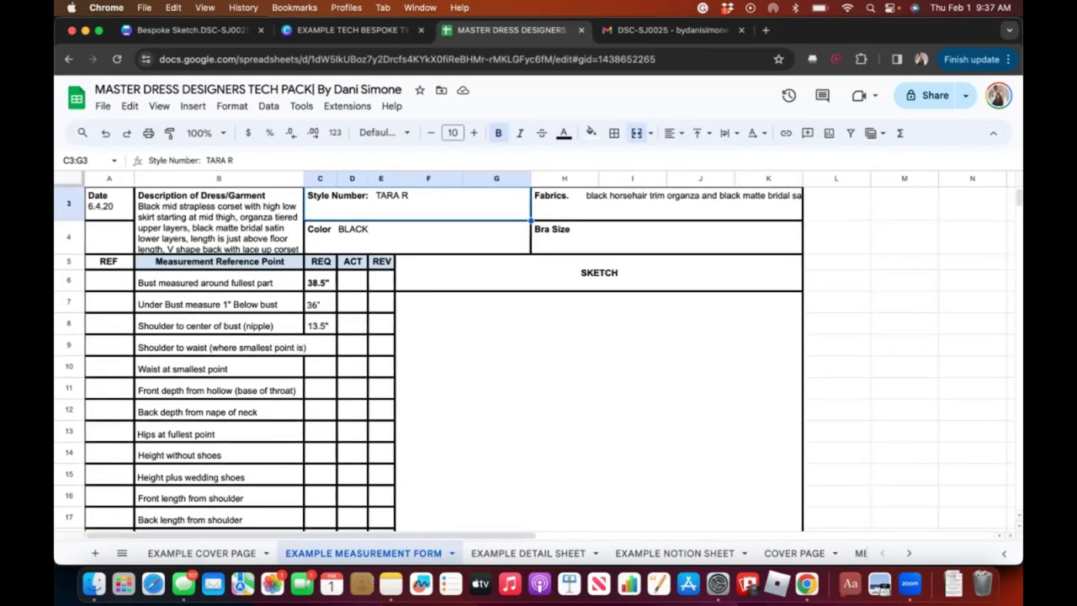
scroll(428, 359, "down", 2)
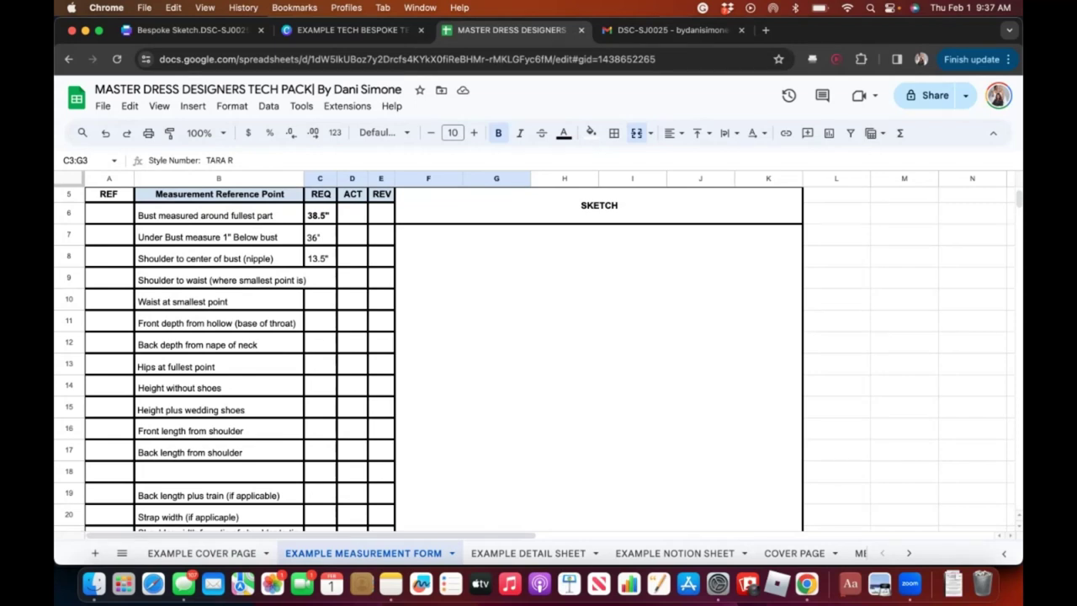
left_click(351, 214)
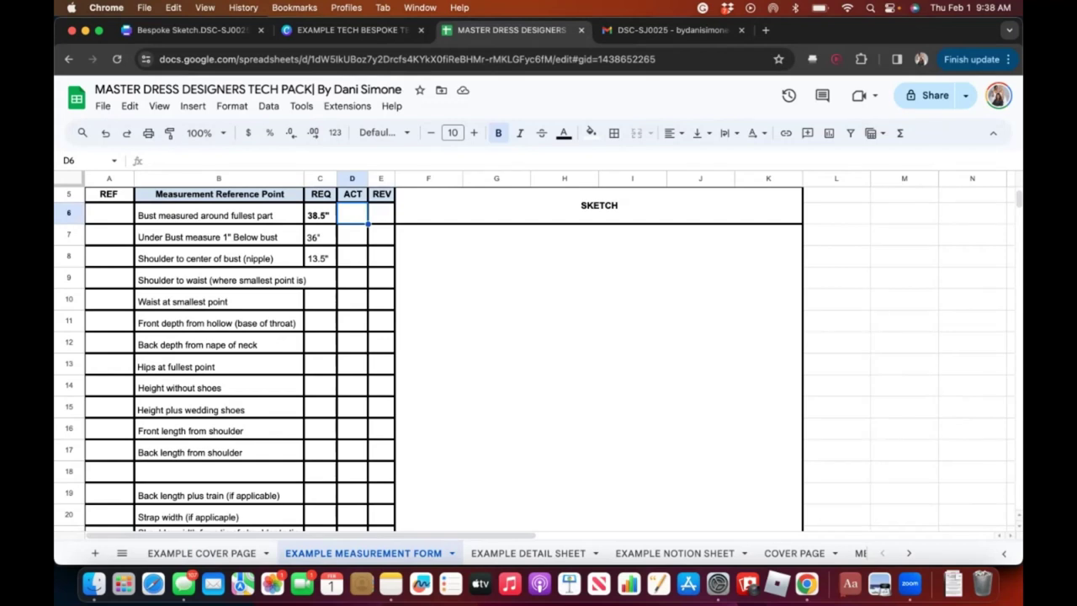
left_click(382, 212)
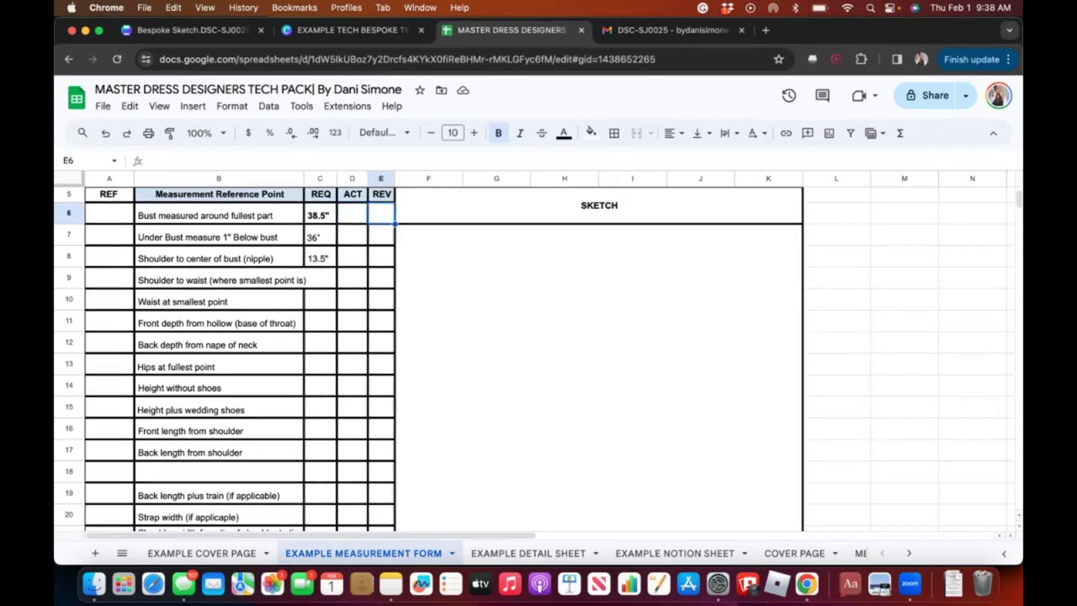
left_click(352, 213)
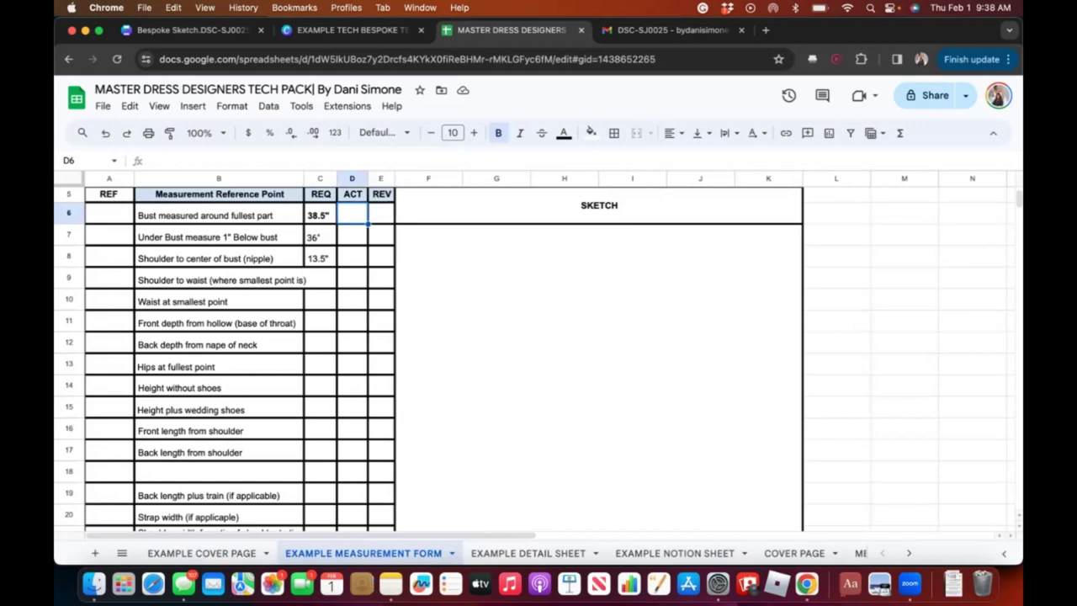
left_click(381, 213)
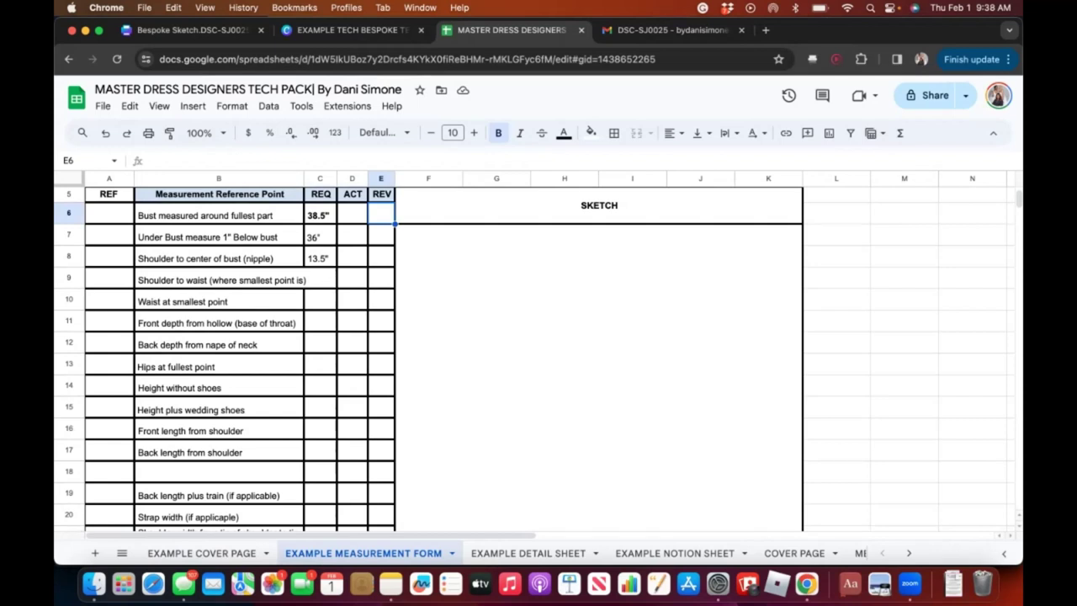
left_click(219, 236)
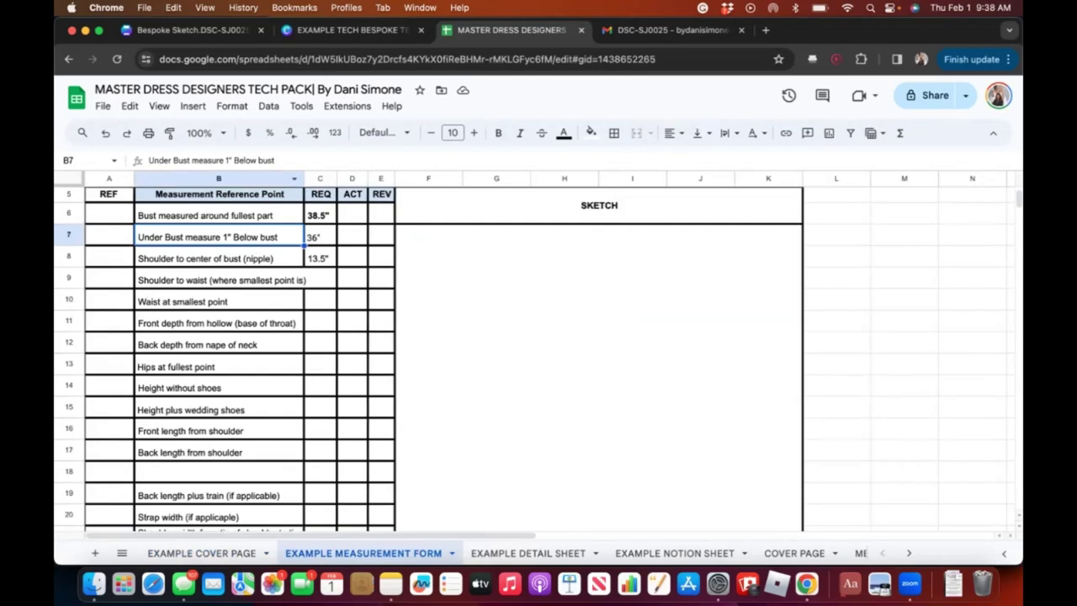
- Enter "Sleeve length from shoulder" as the measurement reference point in the blank cell B18
double_click(218, 471)
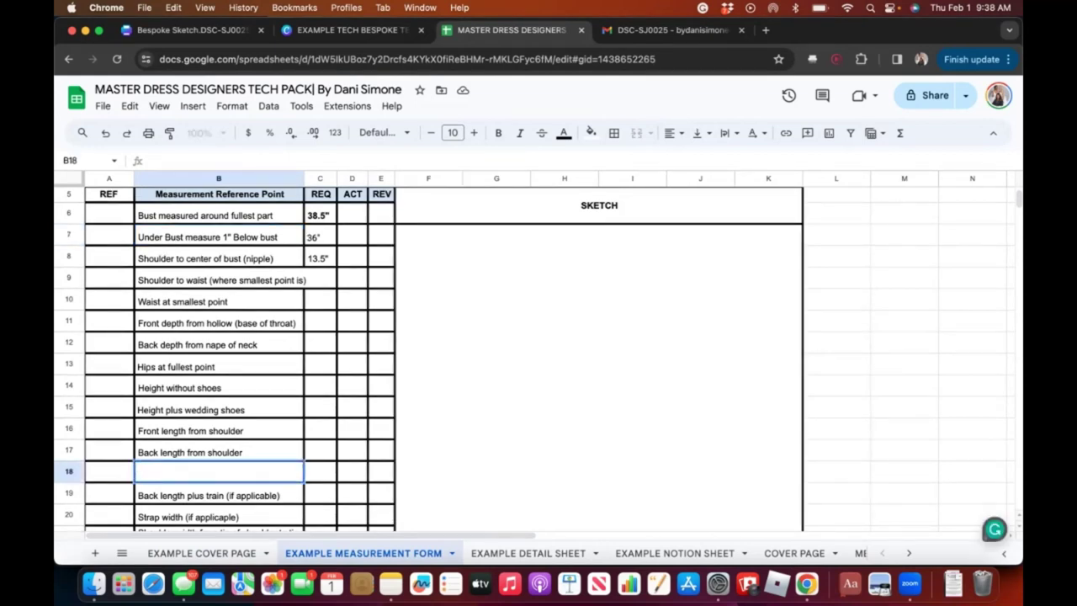
type("Sleeve length f")
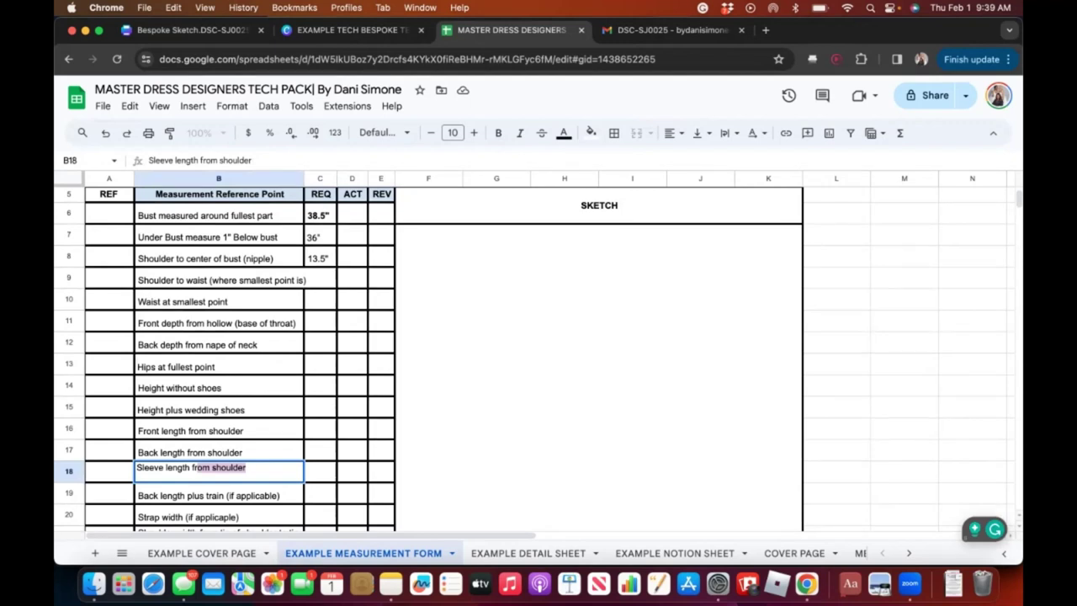
- Replace the reference point in B18 with "Cuff width" and enter 4.5" as its REQ value
key("super+a")
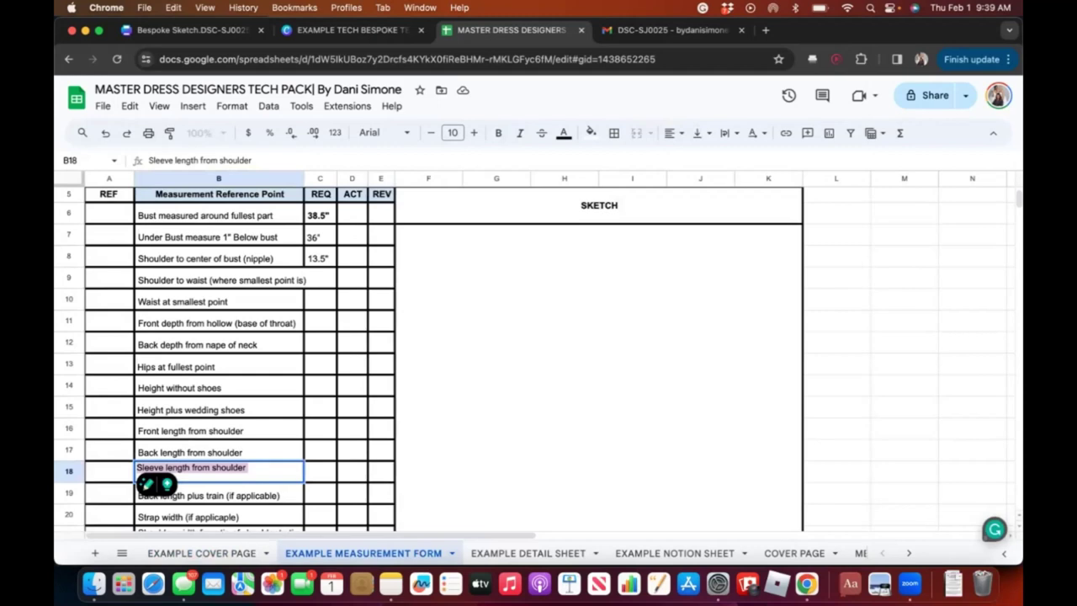
type("Cuff wi")
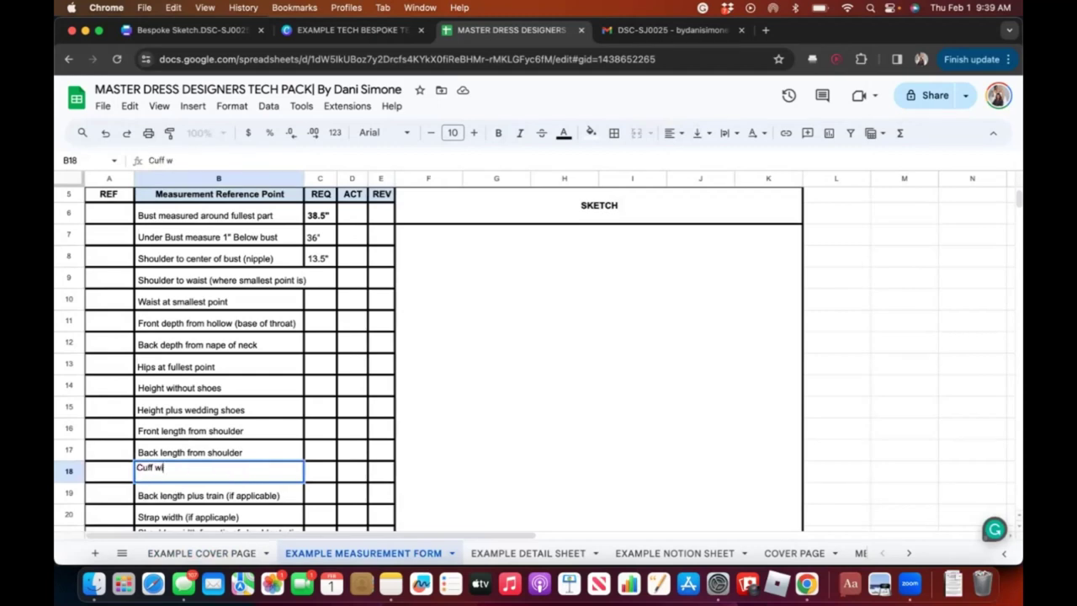
type("dth")
key("Tab")
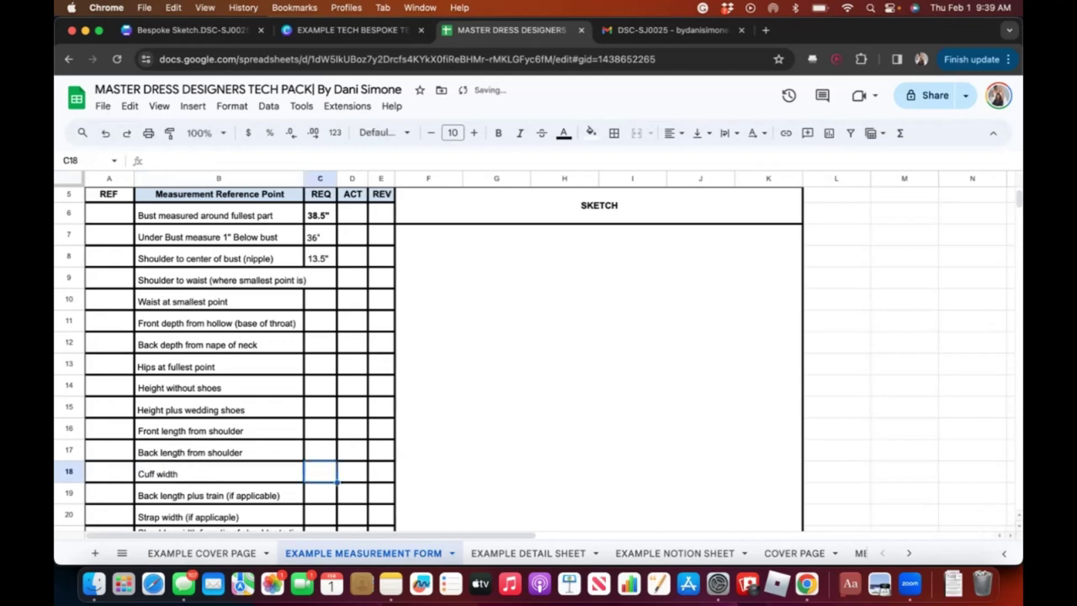
type("7")
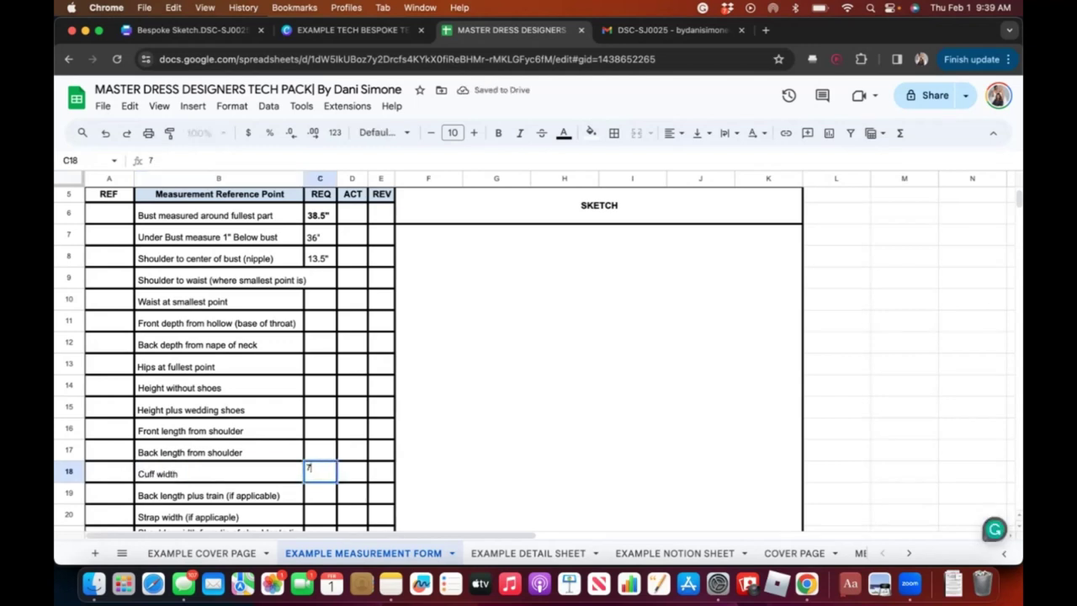
key("BackSpace")
type("4.5\"")
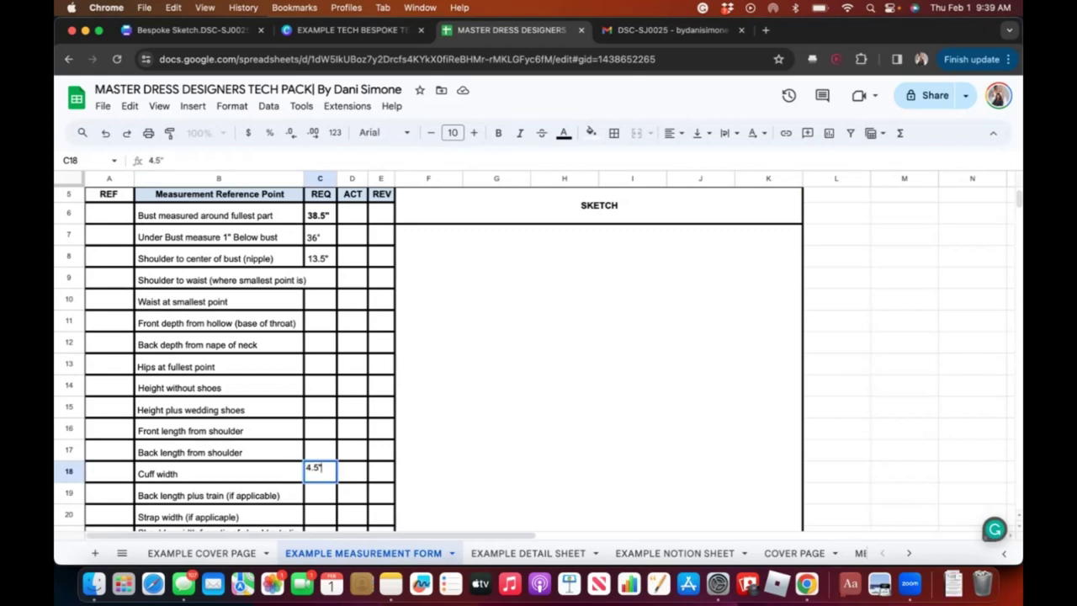
left_click(219, 473)
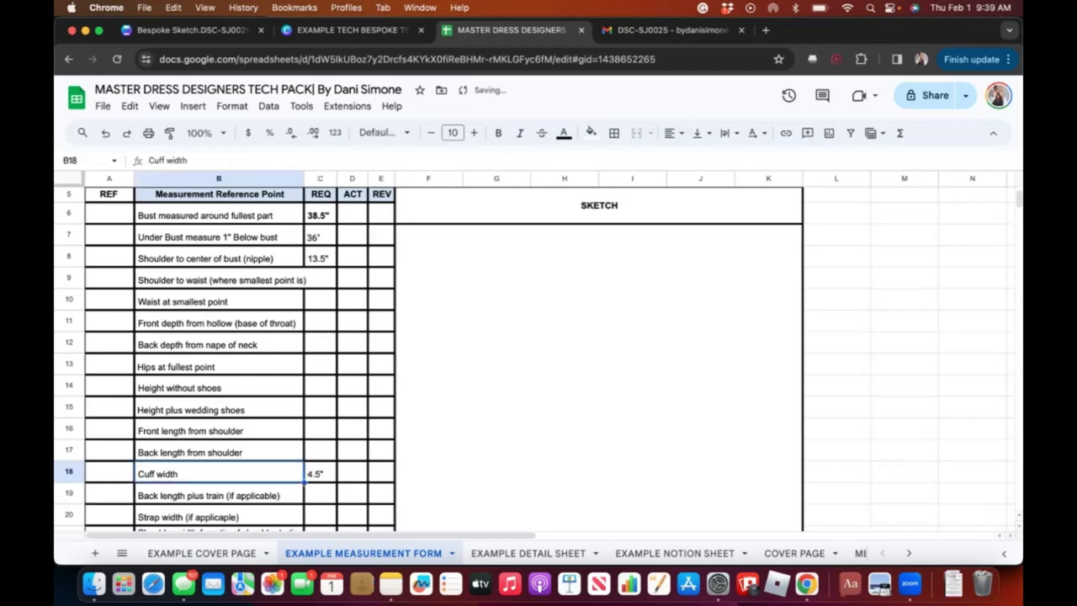
- Clear the REQ value in C18 and the reference point text in B18
left_click(320, 473)
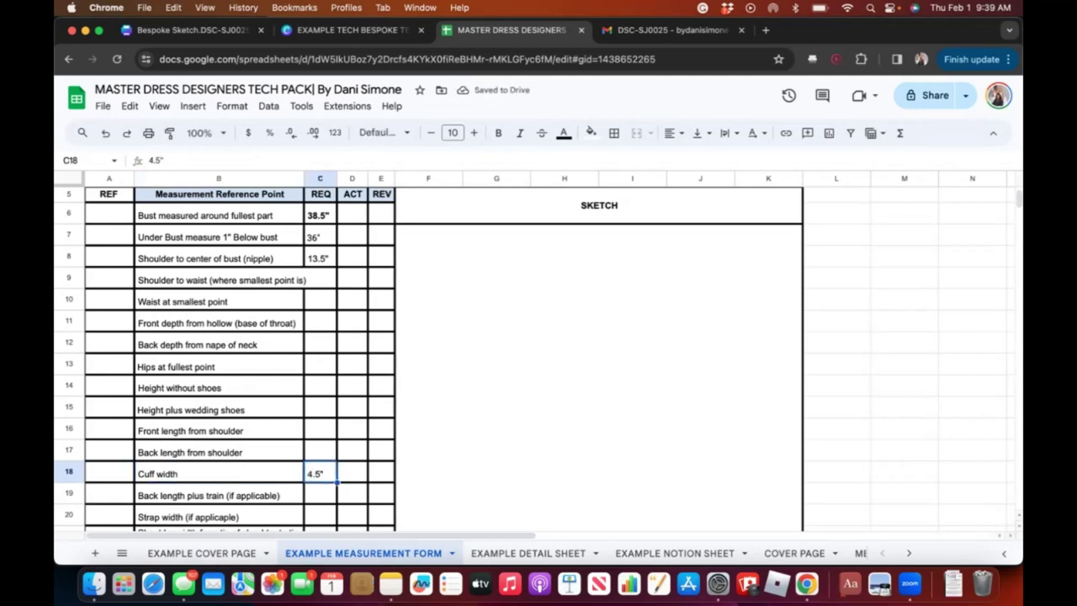
key("Return")
key("BackSpace")
key("BackSpace")
key("BackSpace")
key("BackSpace")
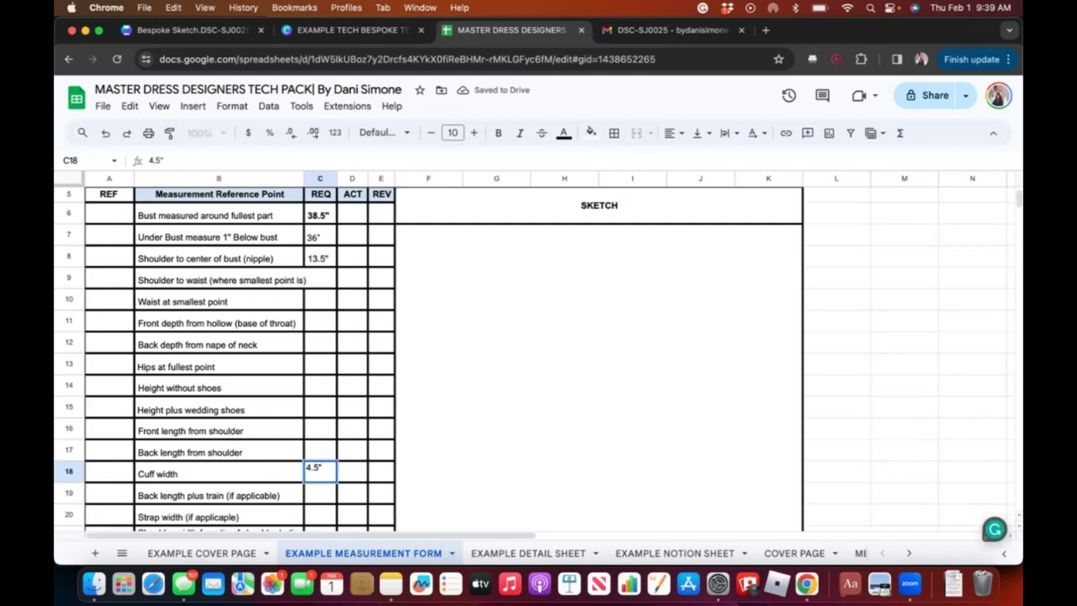
key("shift+Tab")
key("Return")
key("super+a")
key("BackSpace")
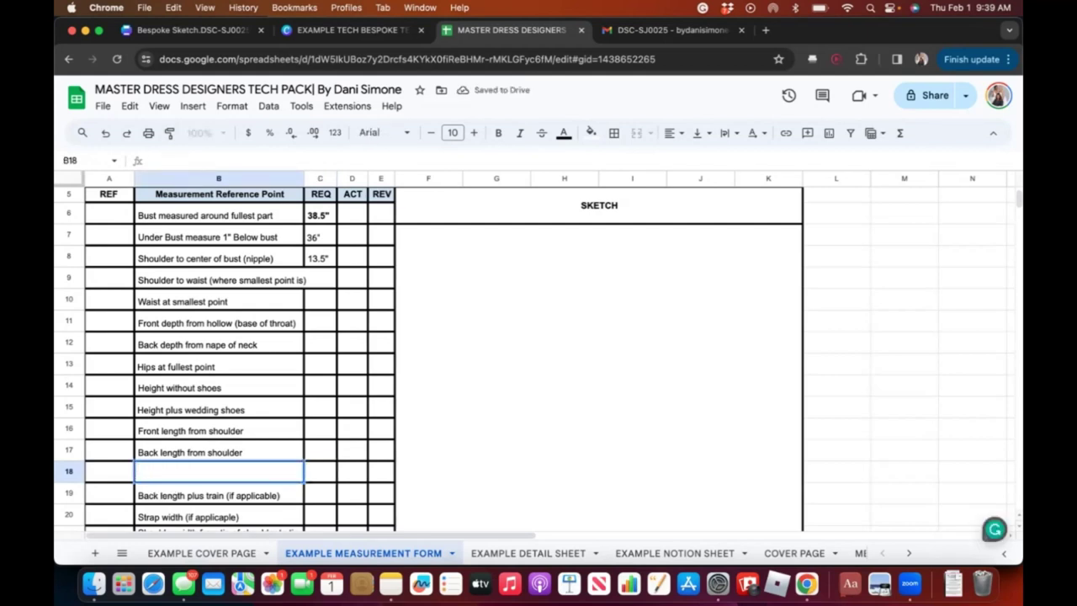
scroll(219, 353, "down", 2)
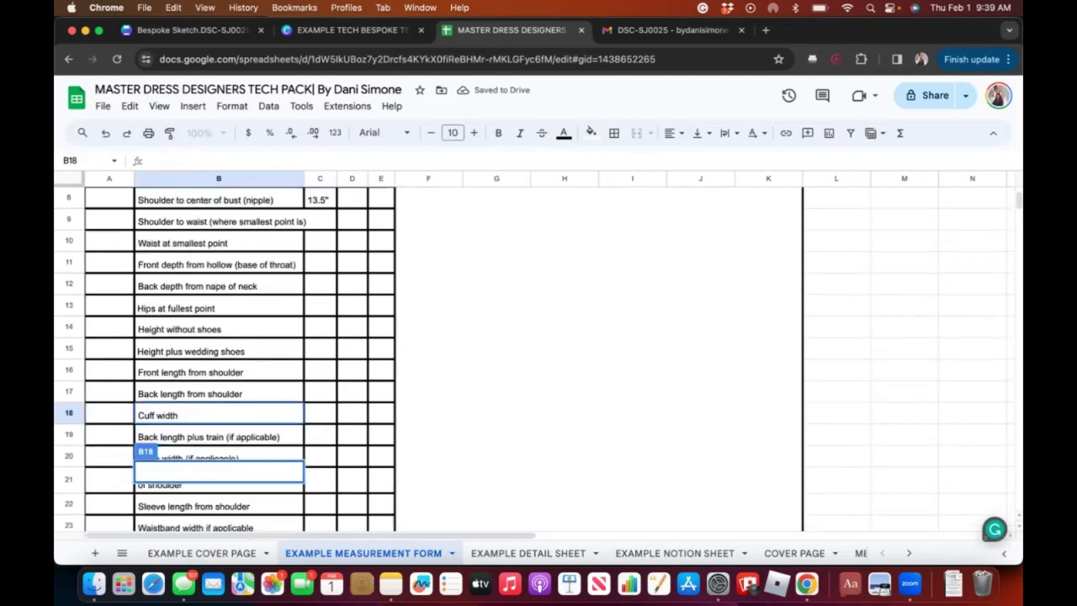
left_click(319, 436)
- Examine the reference points from back length plus train to waistband width and the blank sketch area beside them
scroll(320, 435, "down", 2)
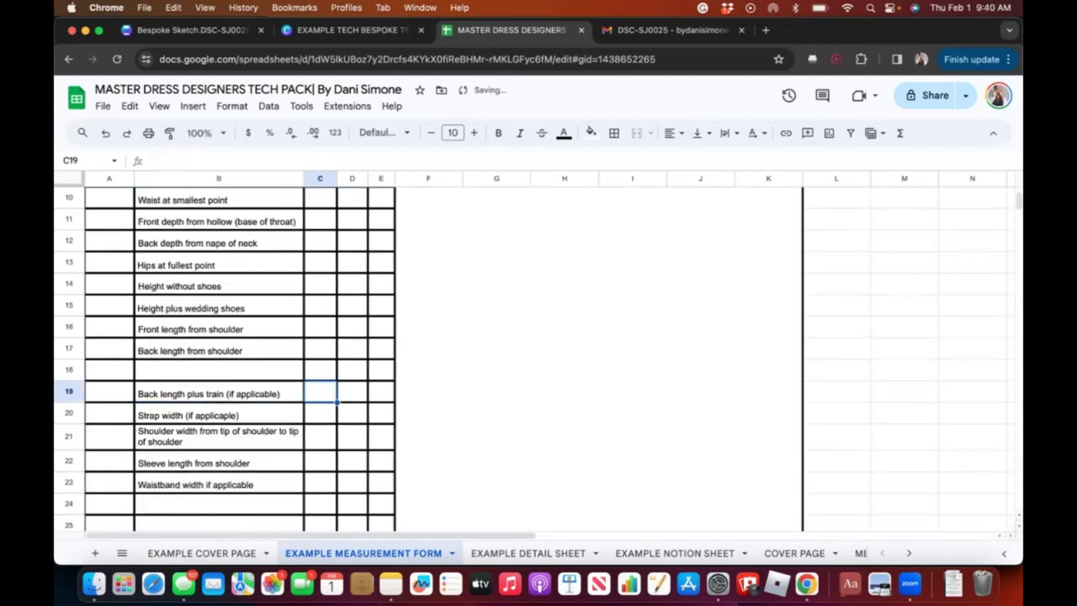
scroll(219, 353, "down", 1)
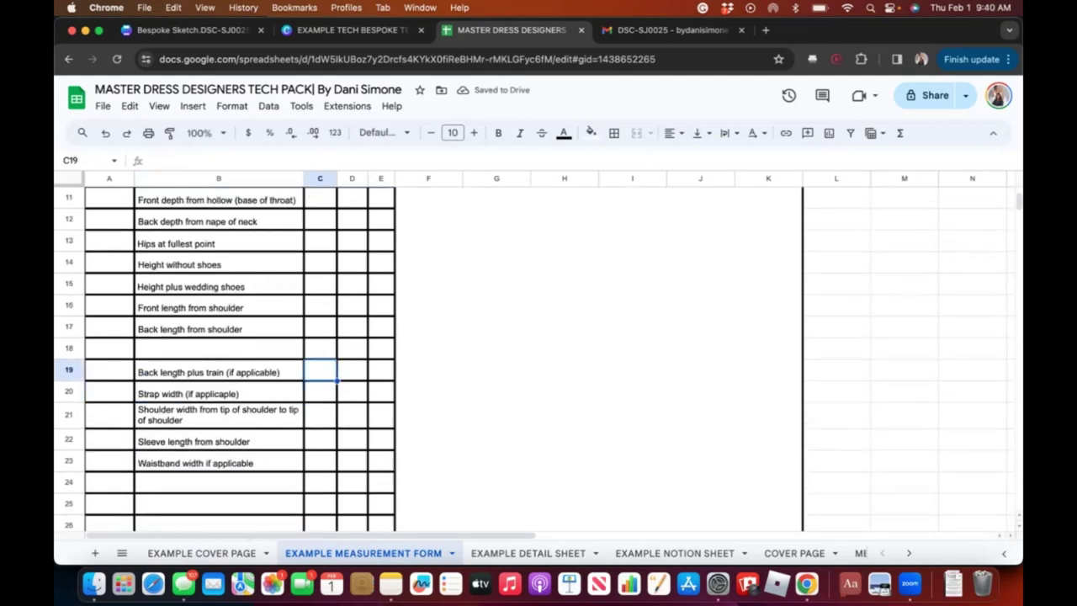
scroll(219, 354, "down", 2)
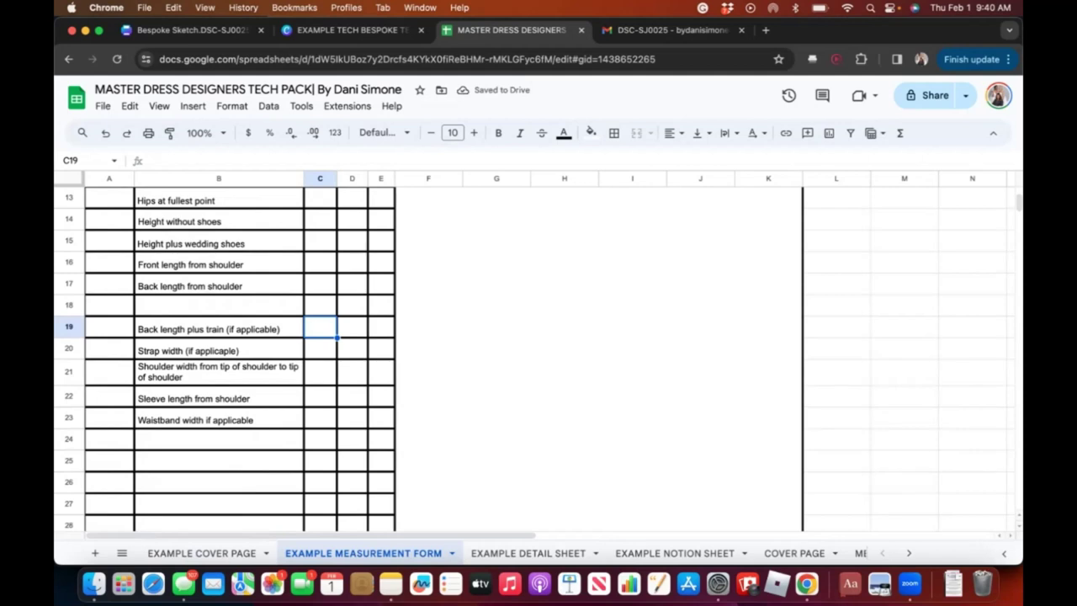
left_click(218, 372)
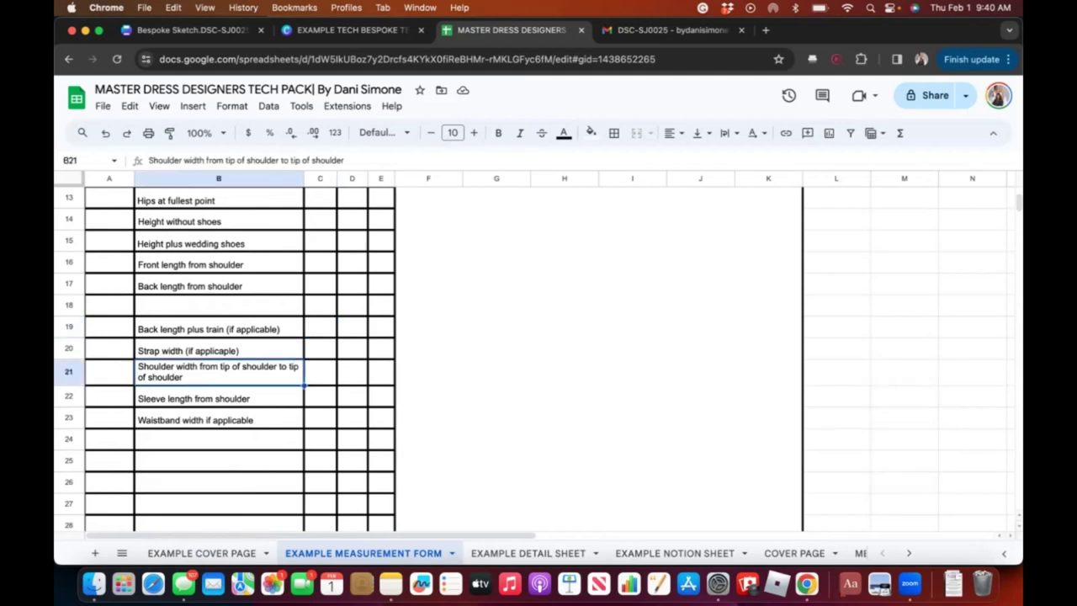
left_click(219, 419)
left_click(598, 359)
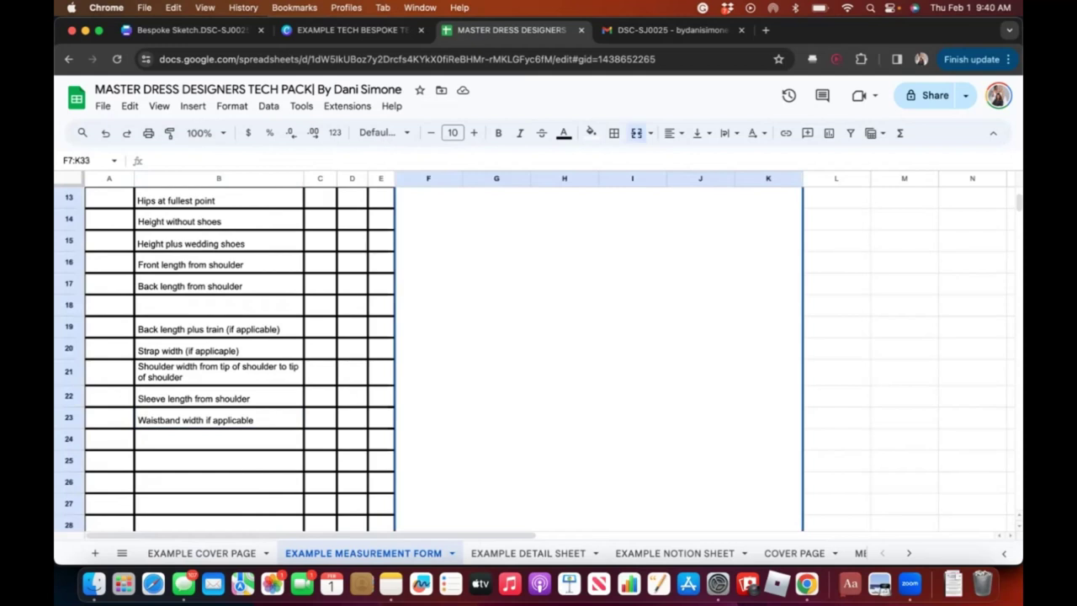
- Copy the three reference points in B21:B23 into the blank cells starting at B25, and undo the paste
left_click(219, 372)
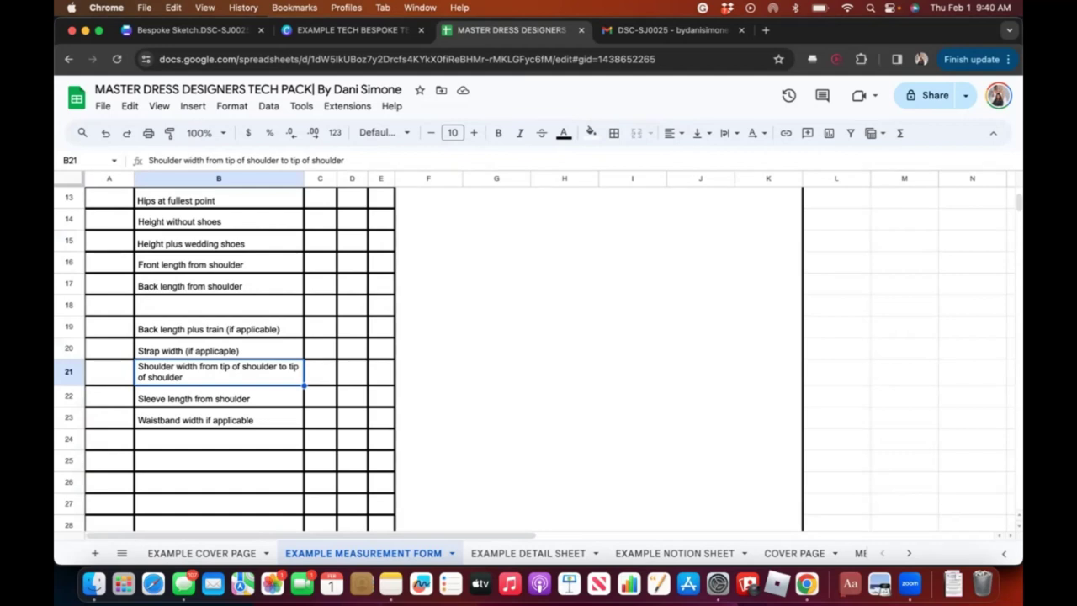
key("shift+Down")
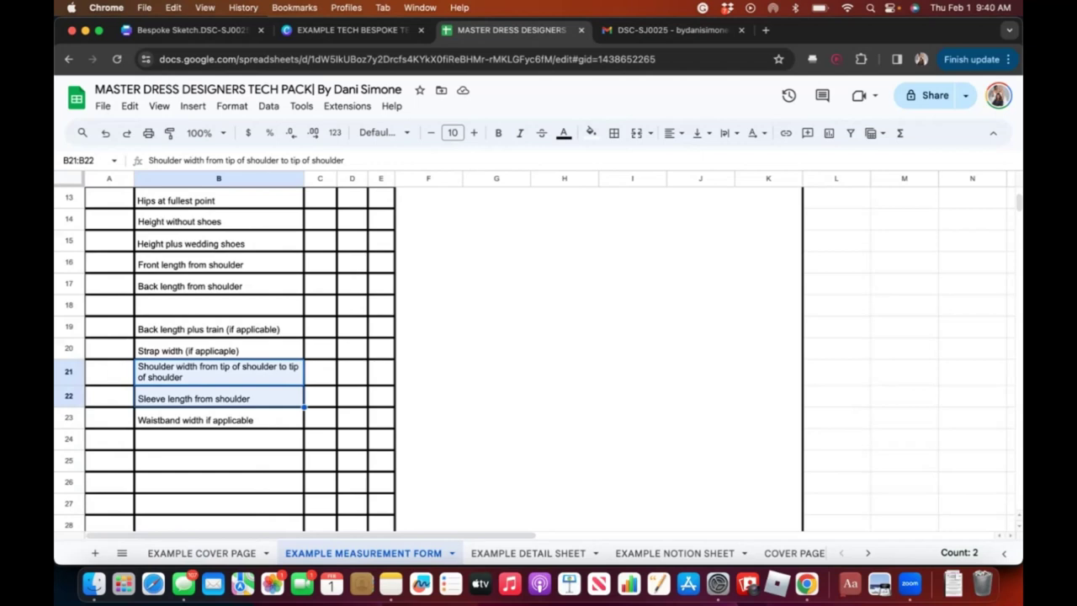
key("shift+Down")
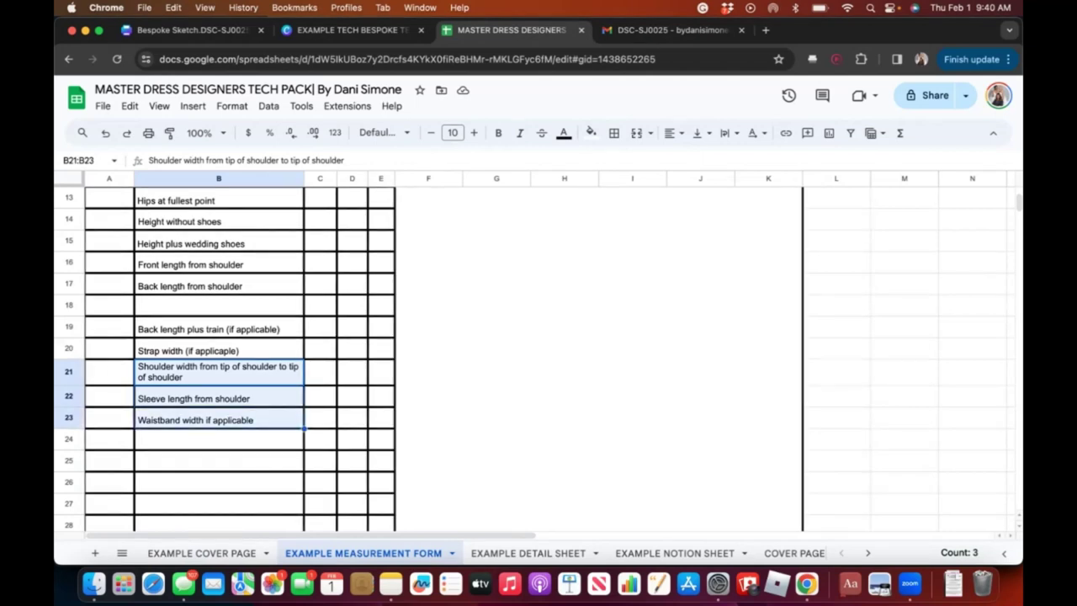
right_click(210, 397)
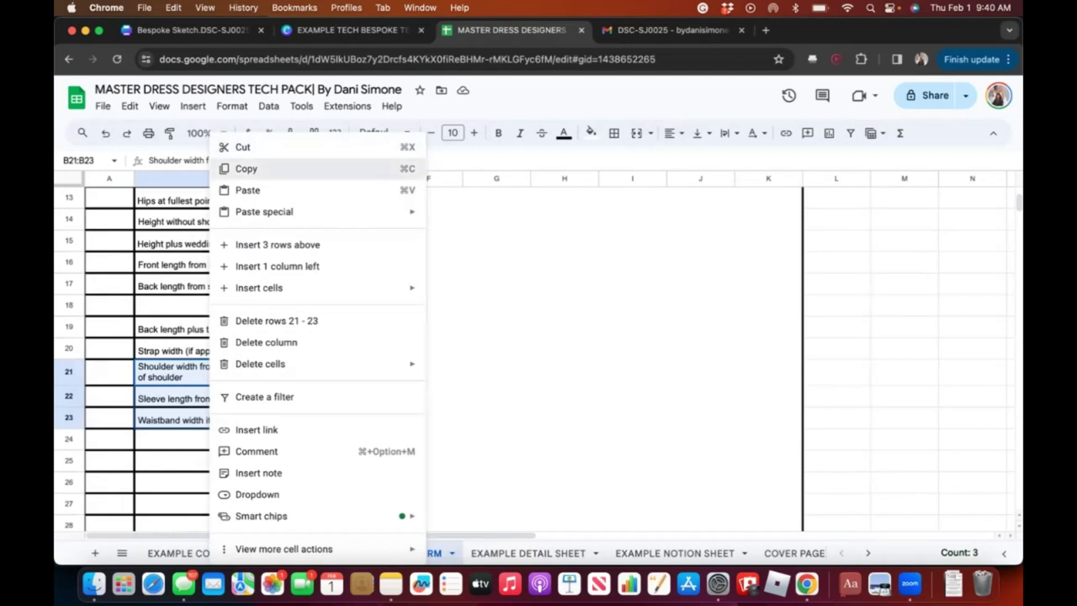
left_click(246, 168)
left_click(219, 439)
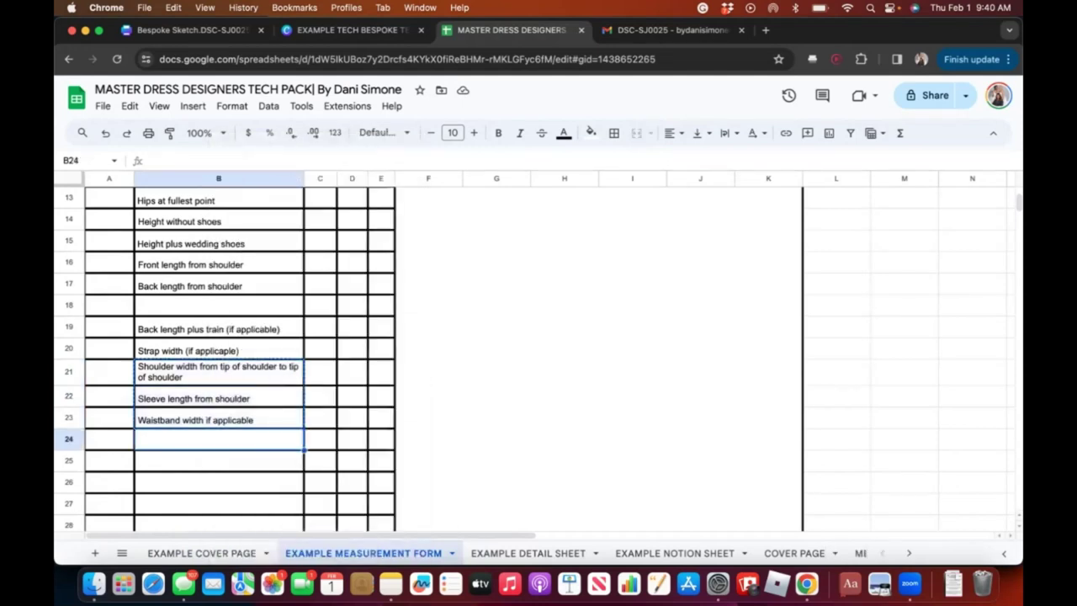
left_click(219, 460)
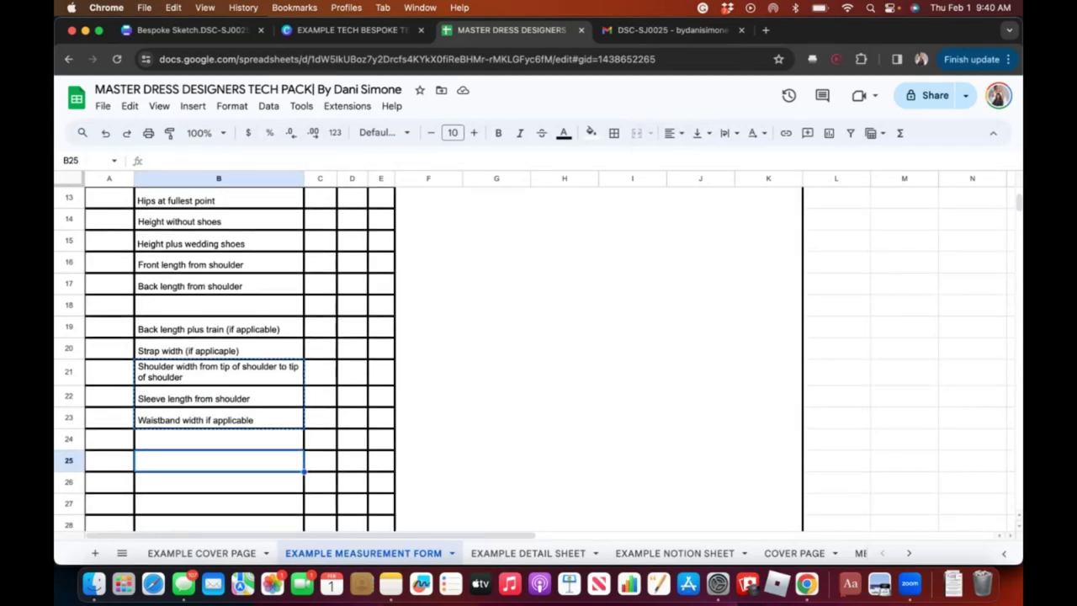
right_click(227, 460)
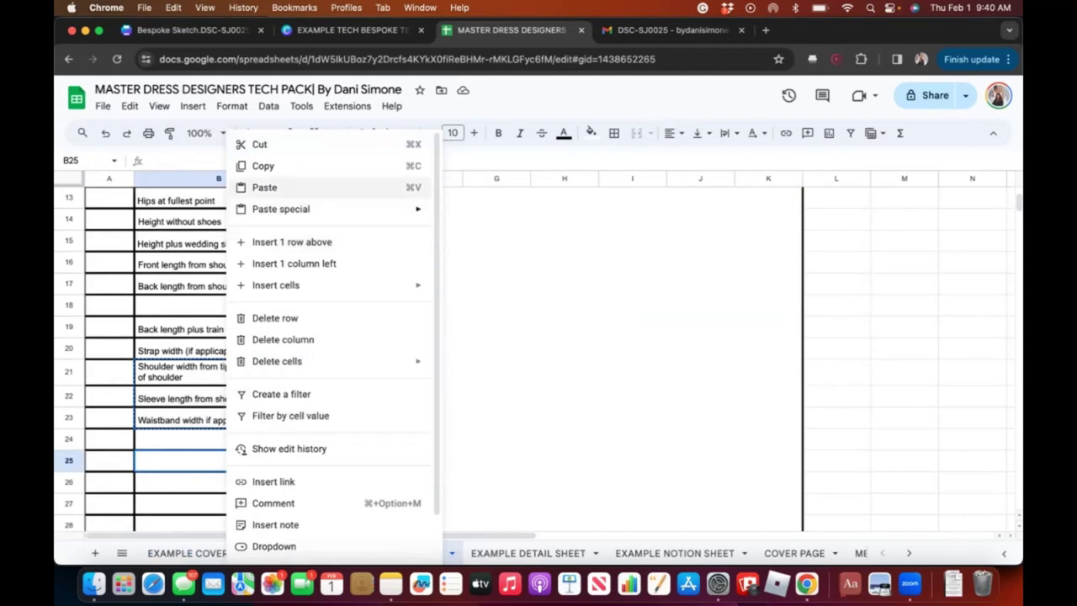
left_click(264, 187)
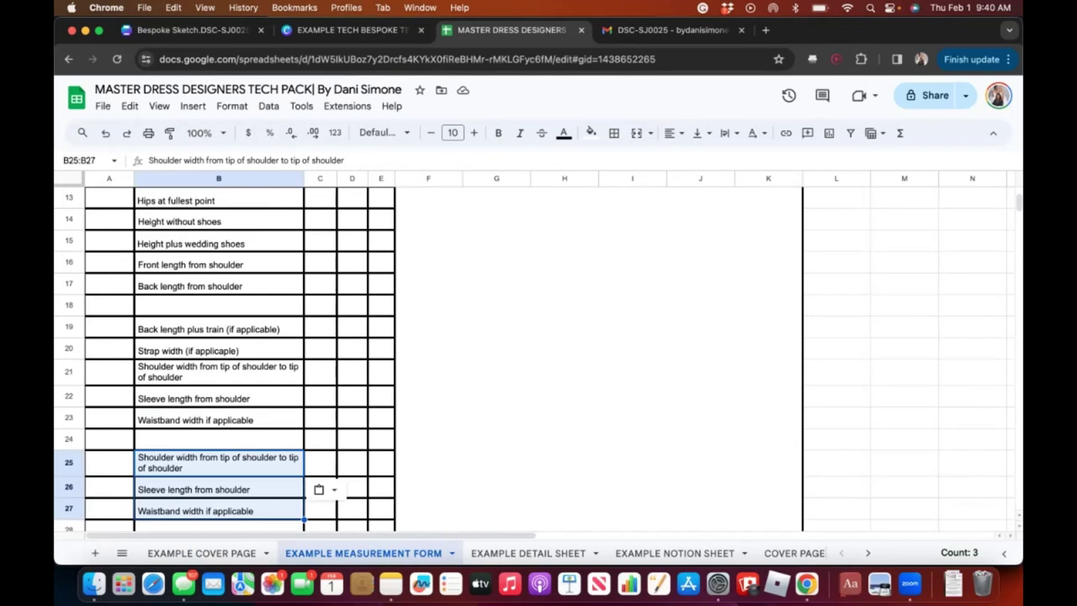
key("super+z")
- Switch to the EXAMPLE DETAIL SHEET and examine its header fields and the front and back dress sketches
scroll(539, 354, "up", 8)
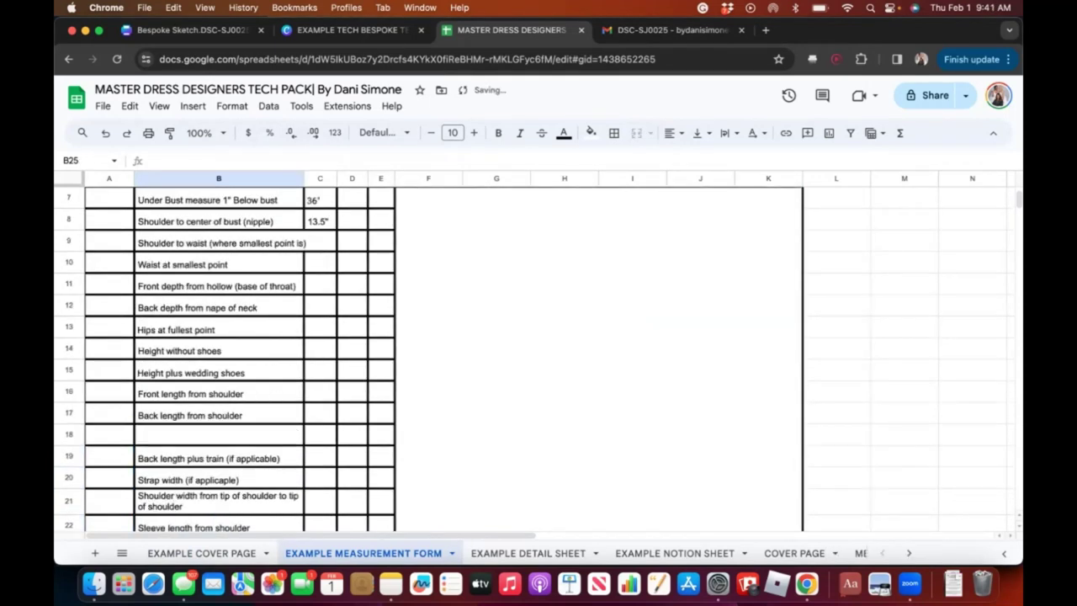
scroll(538, 353, "down", 2)
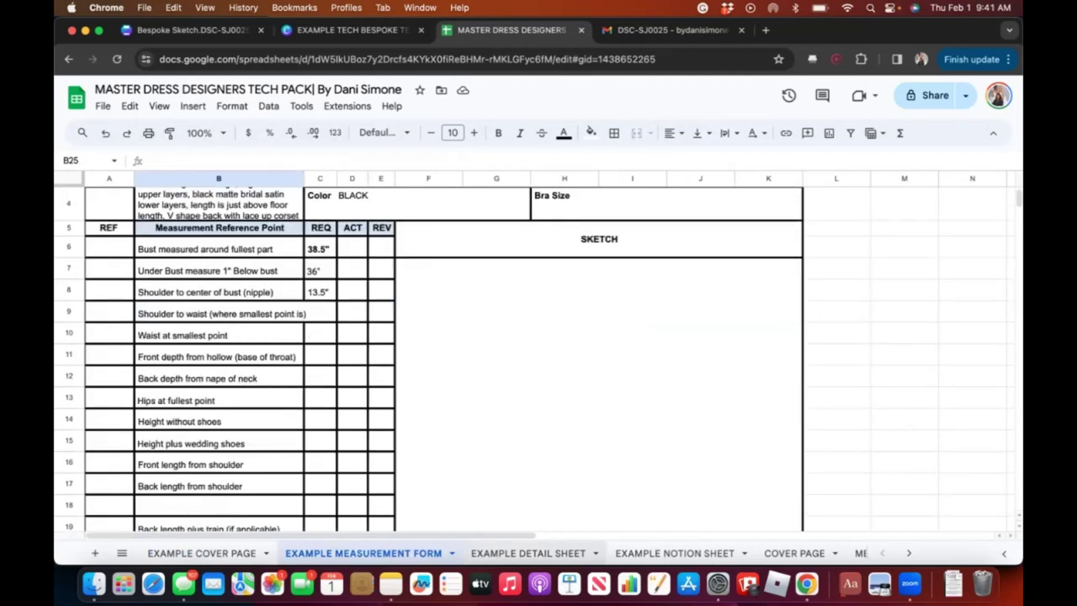
left_click(527, 553)
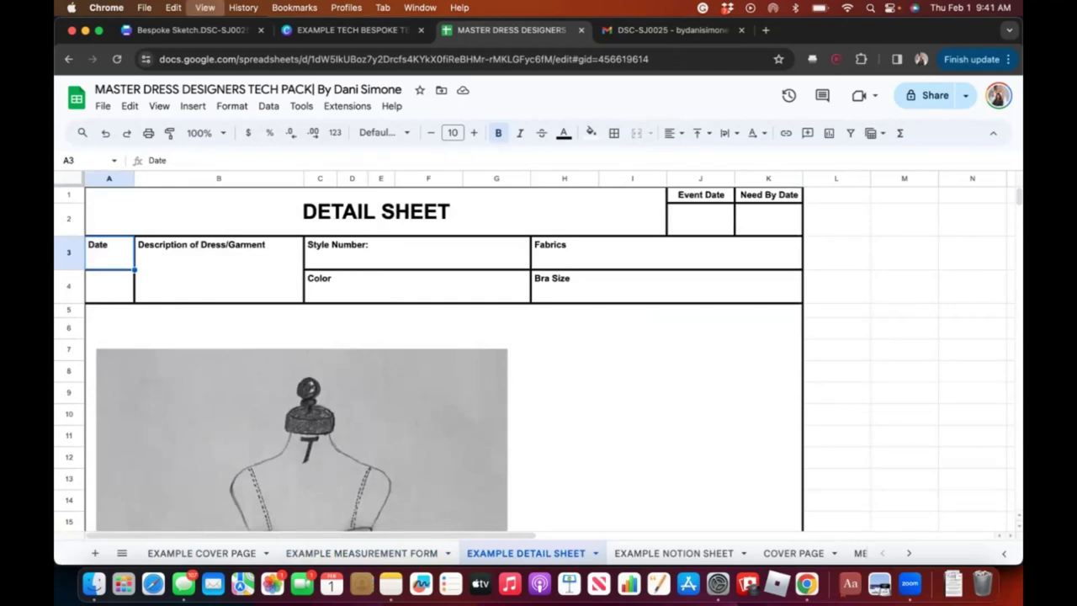
key("super+minus")
key("super+minus")
key("super+minus")
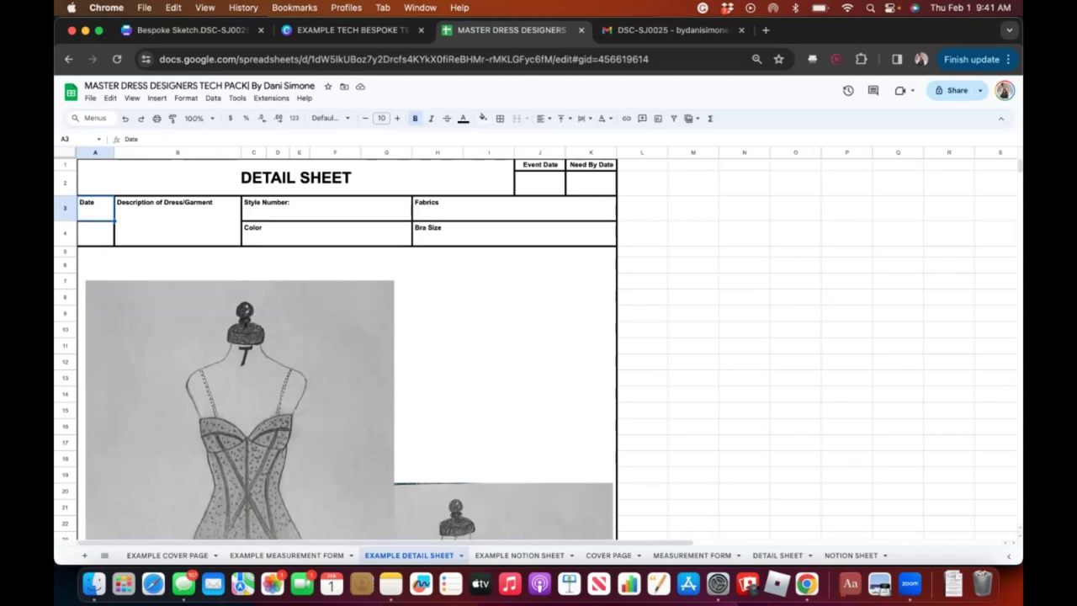
scroll(336, 378, "down", 5)
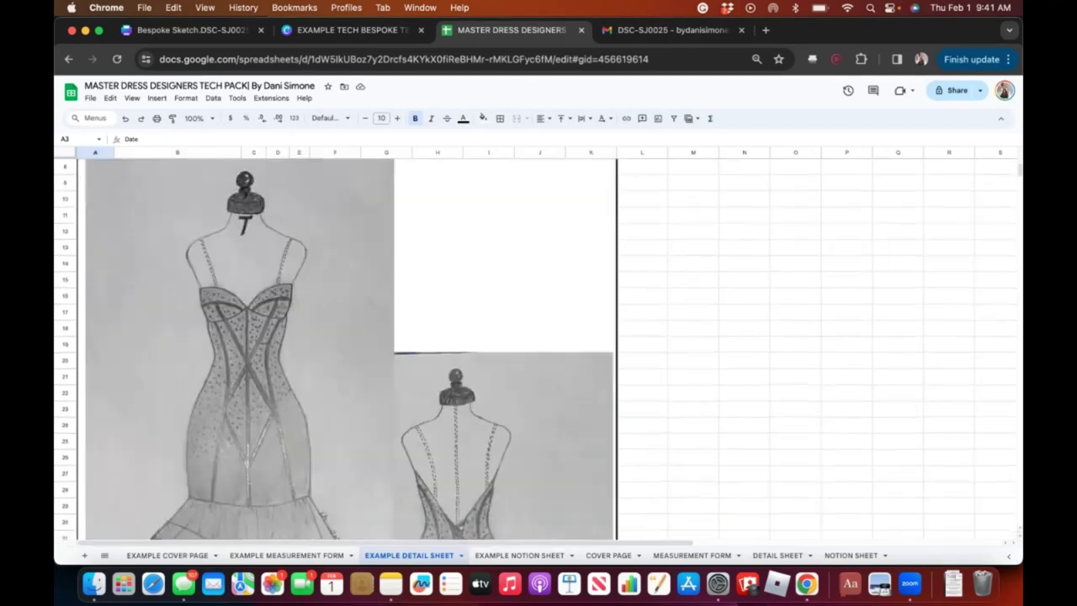
scroll(337, 379, "up", 5)
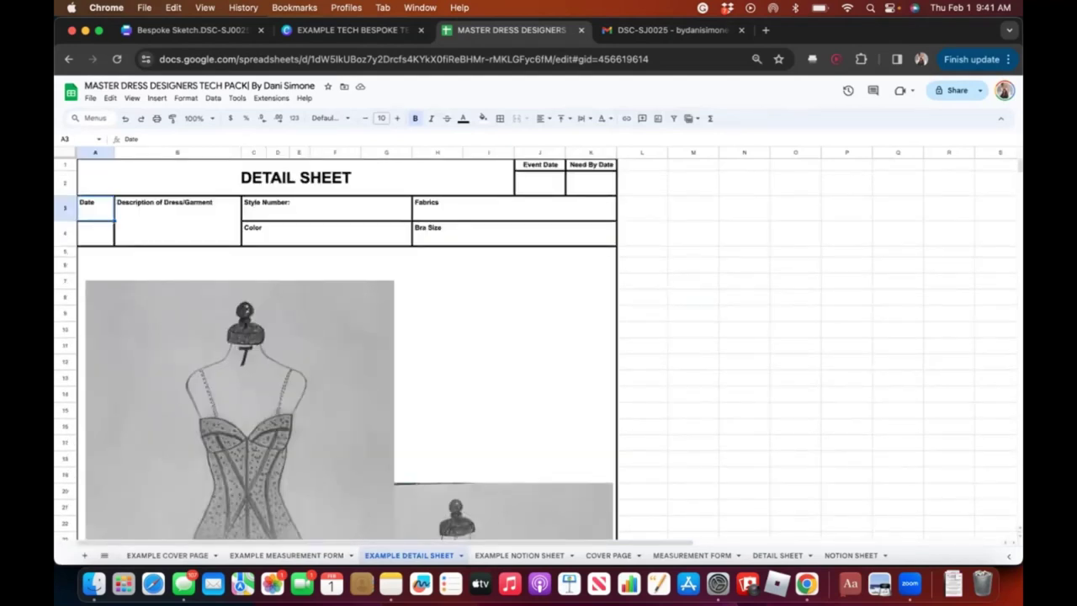
left_click(240, 408)
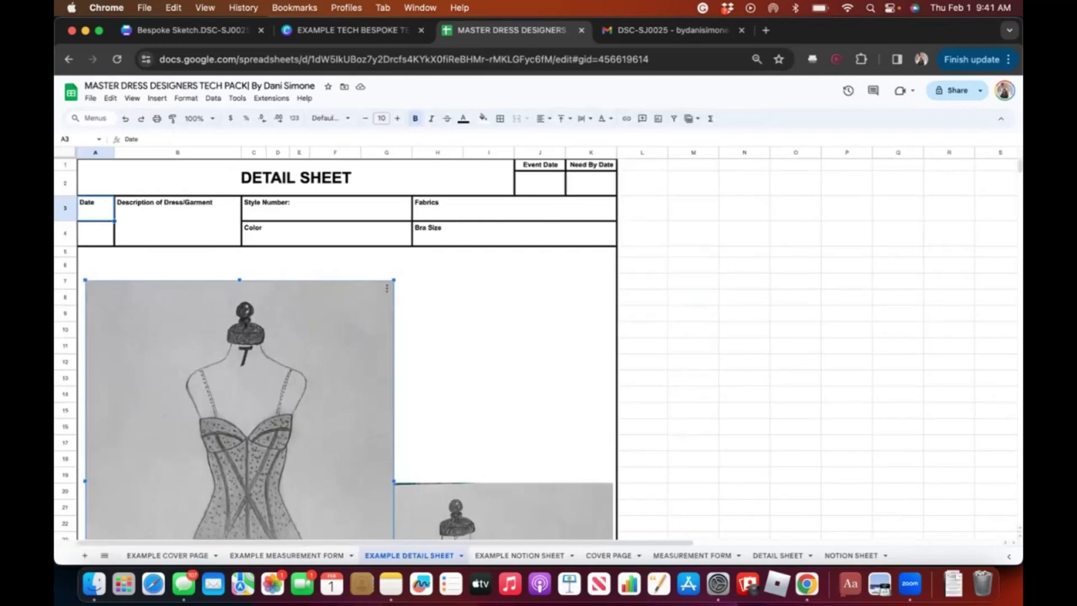
scroll(337, 345, "down", 2)
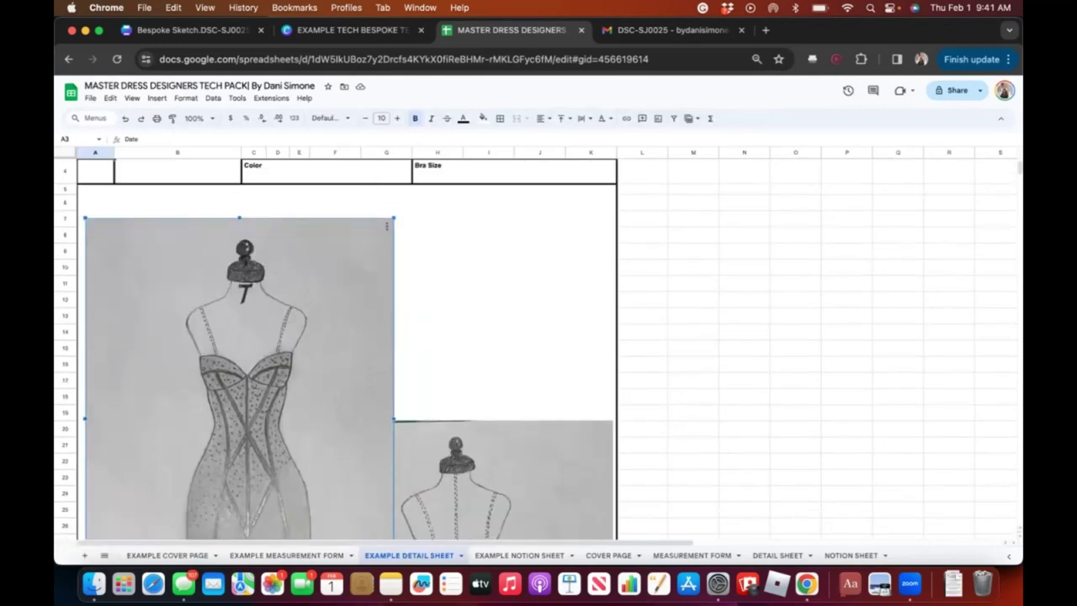
left_click(505, 303)
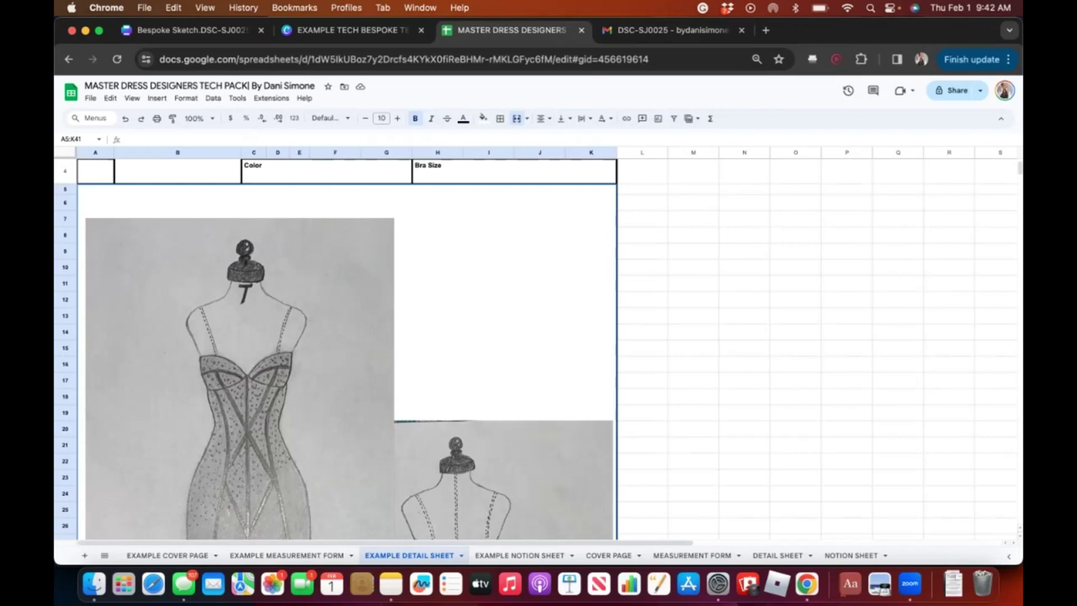
right_click(468, 206)
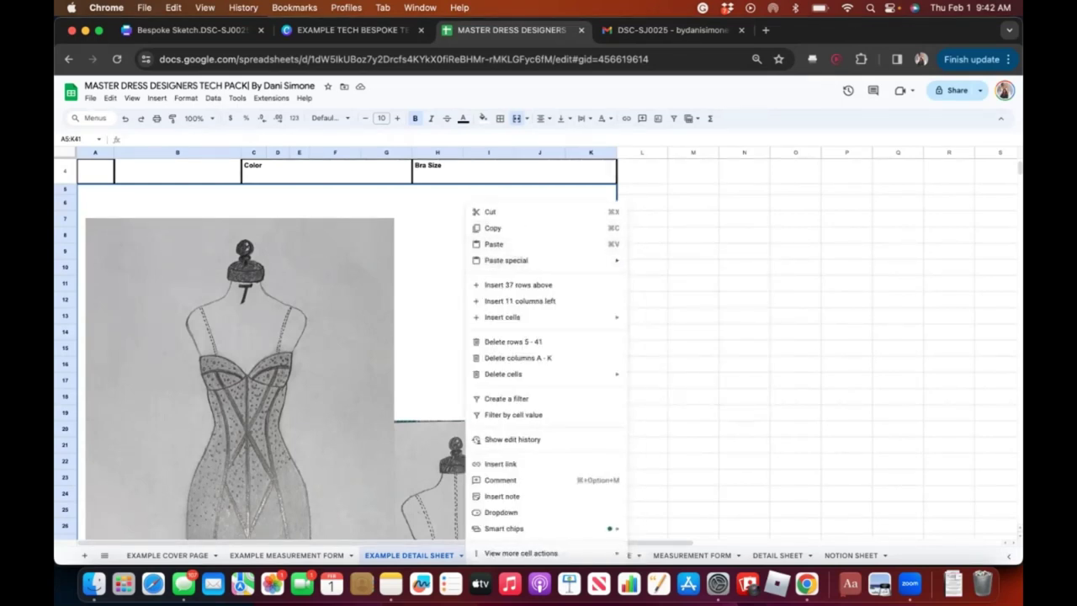
right_click(421, 228)
key("Escape")
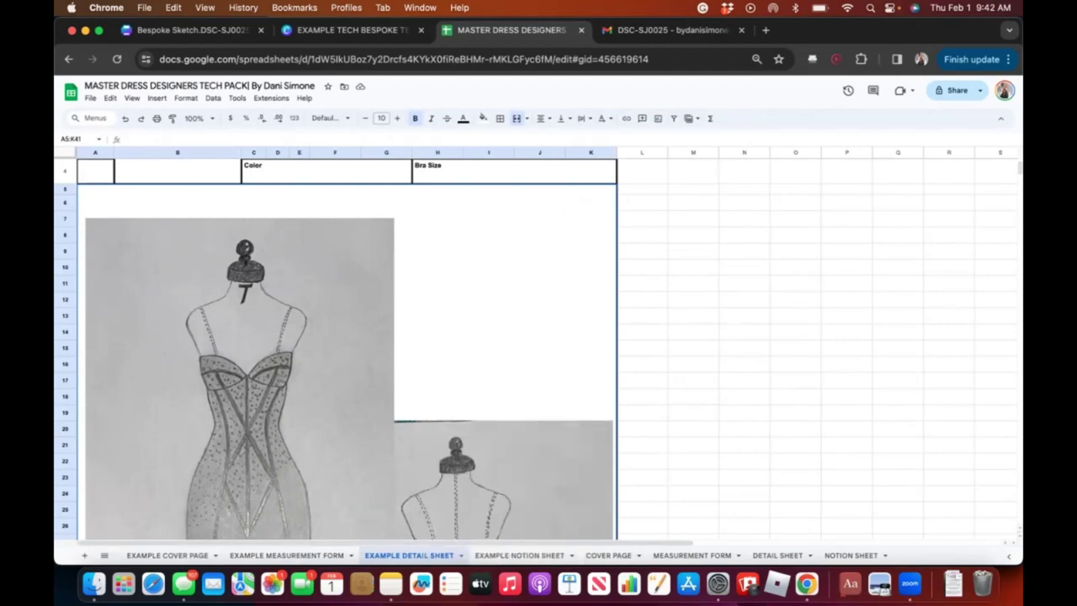
right_click(498, 206)
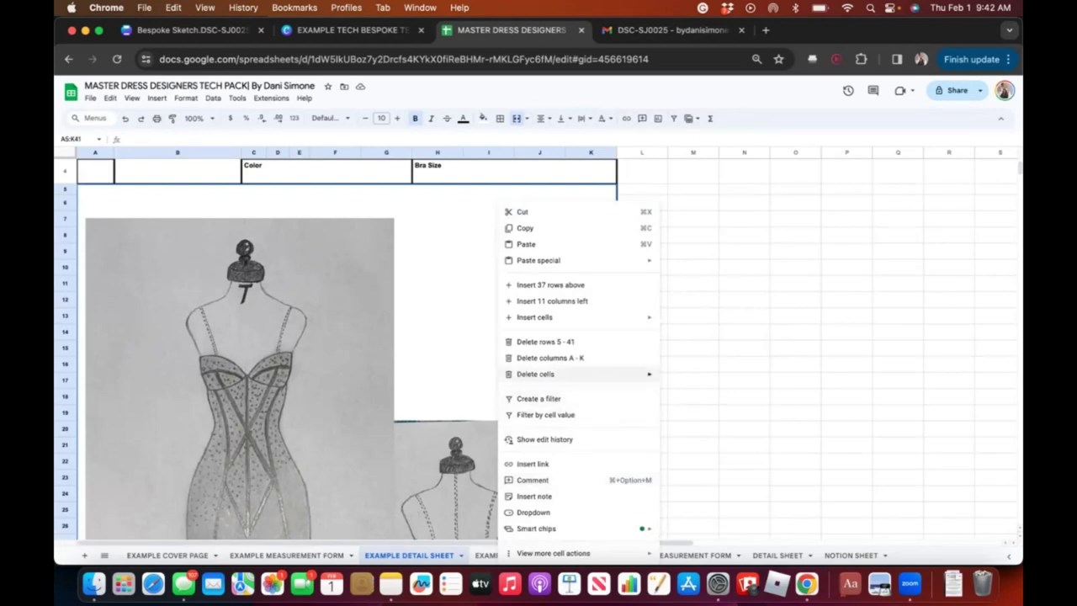
key("Escape")
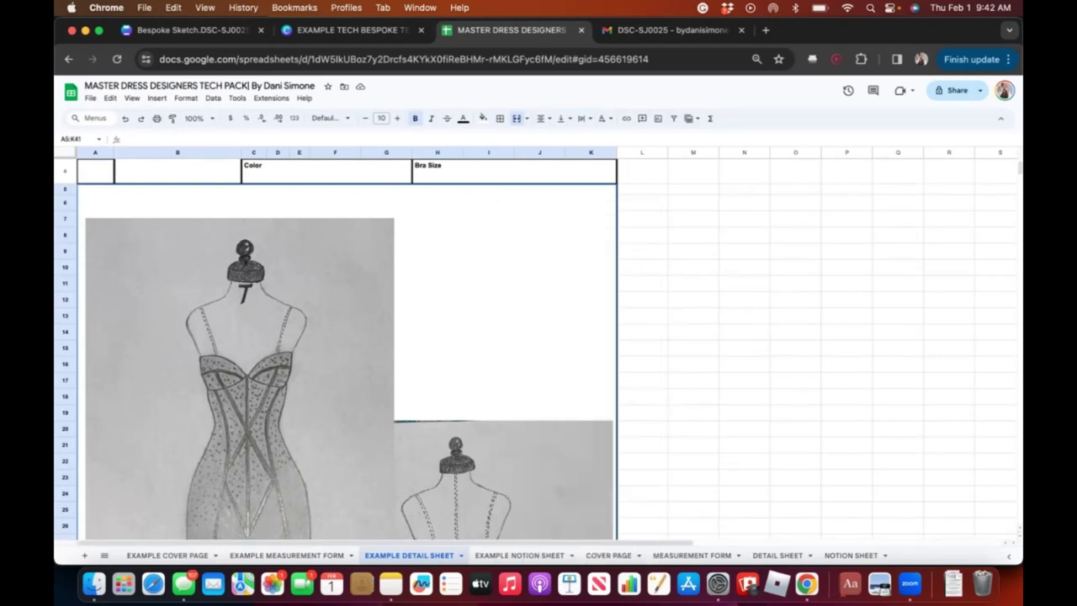
- Delete the front and back dress sketches from the EXAMPLE DETAIL SHEET
left_click(239, 378)
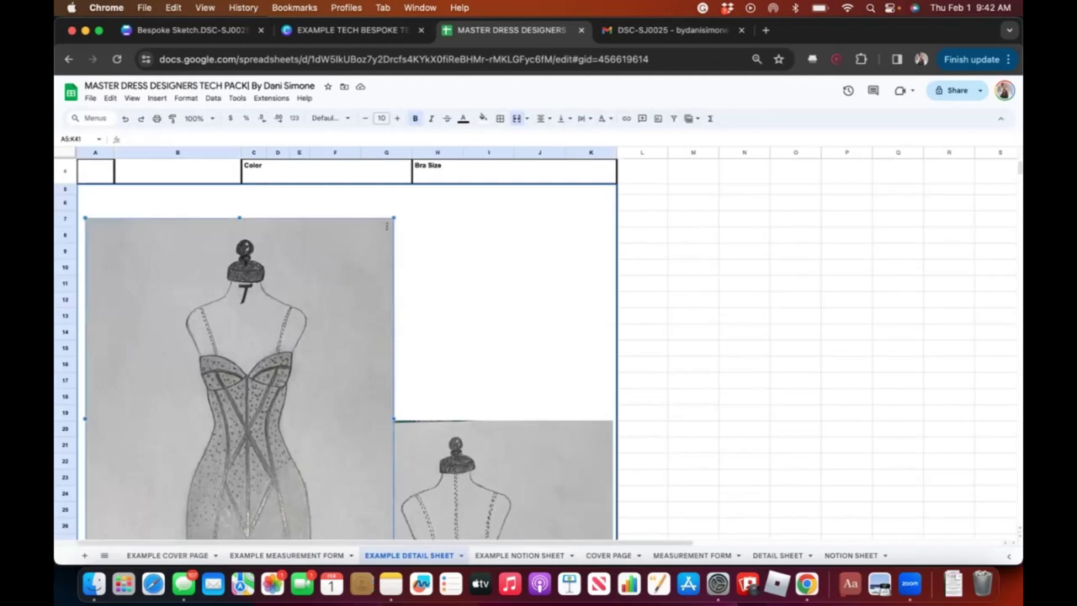
key("Delete")
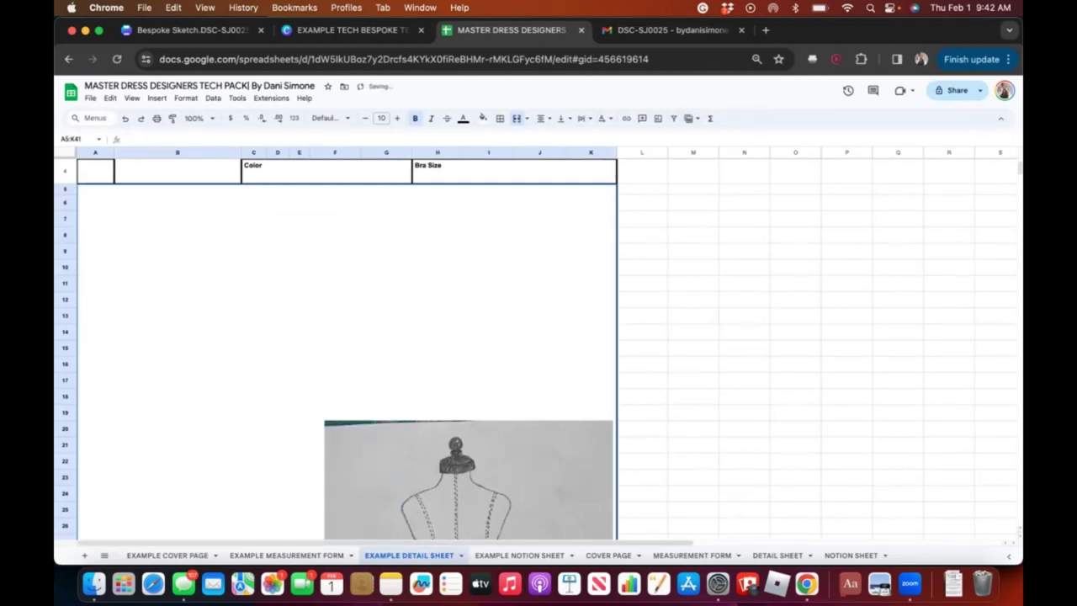
left_click(468, 479)
key("Delete")
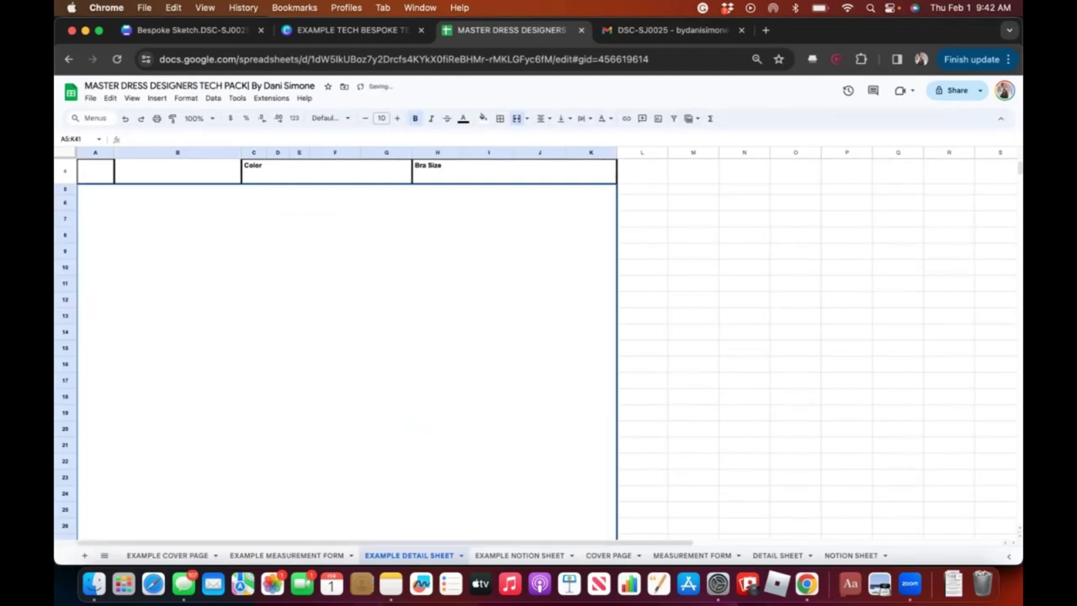
- Insert the Blush Rosette Gown PNG from the Downloads folder as an image over the cells of the blank sketch area
right_click(289, 371)
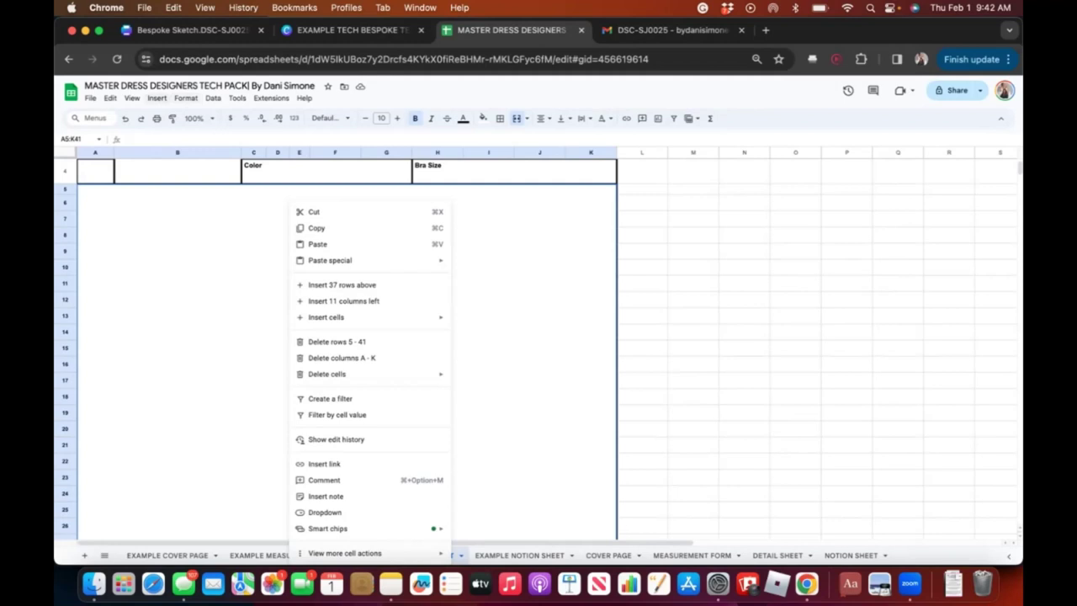
left_click(157, 98)
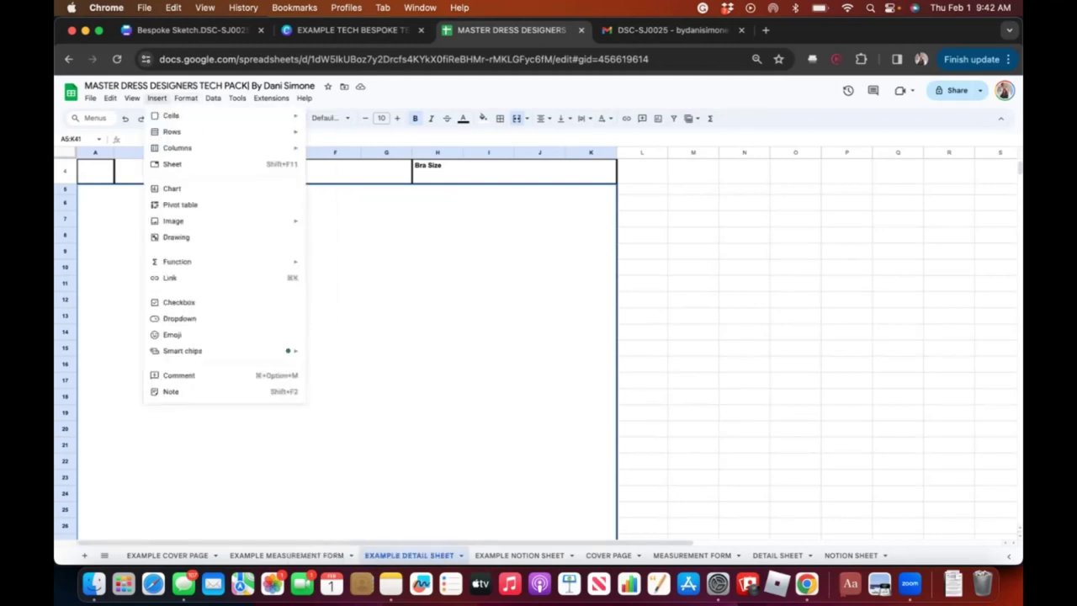
mouse_move(171, 116)
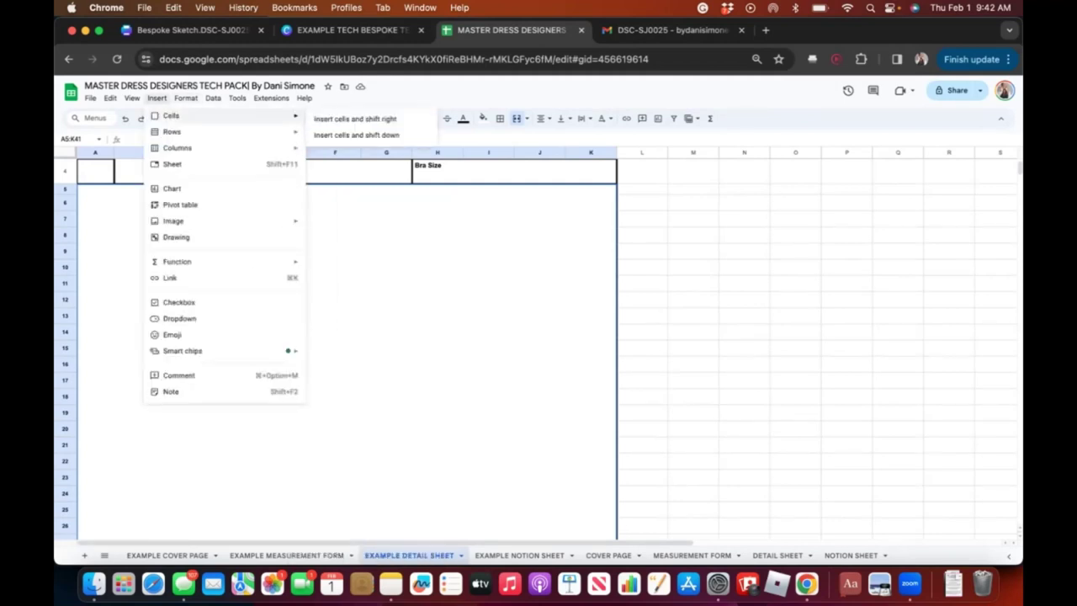
mouse_move(172, 220)
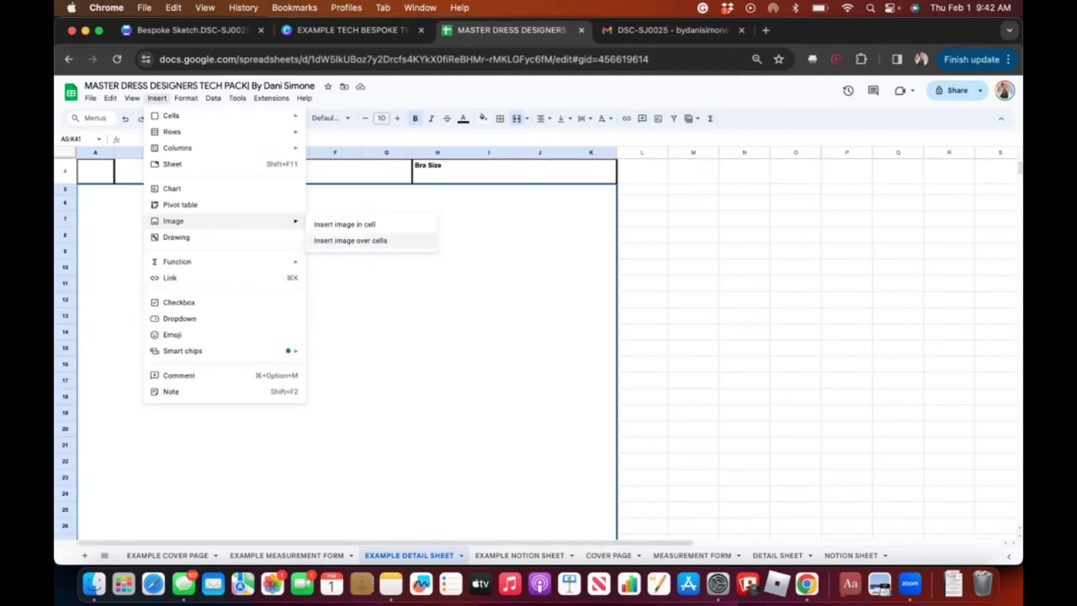
left_click(350, 240)
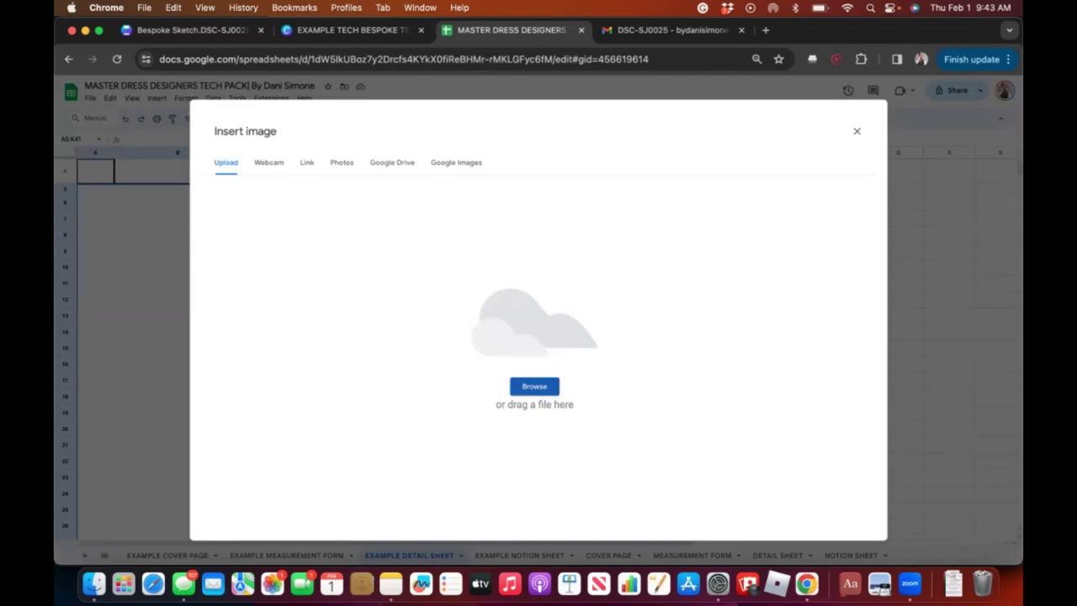
left_click(534, 386)
scroll(586, 320, "down", 2)
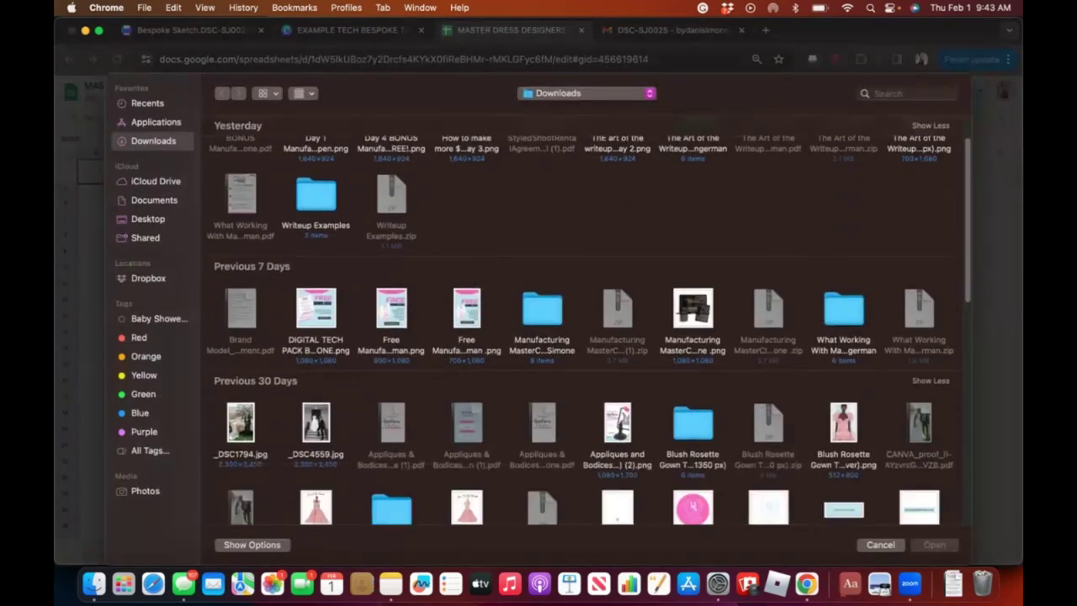
scroll(585, 320, "down", 1)
left_click(843, 391)
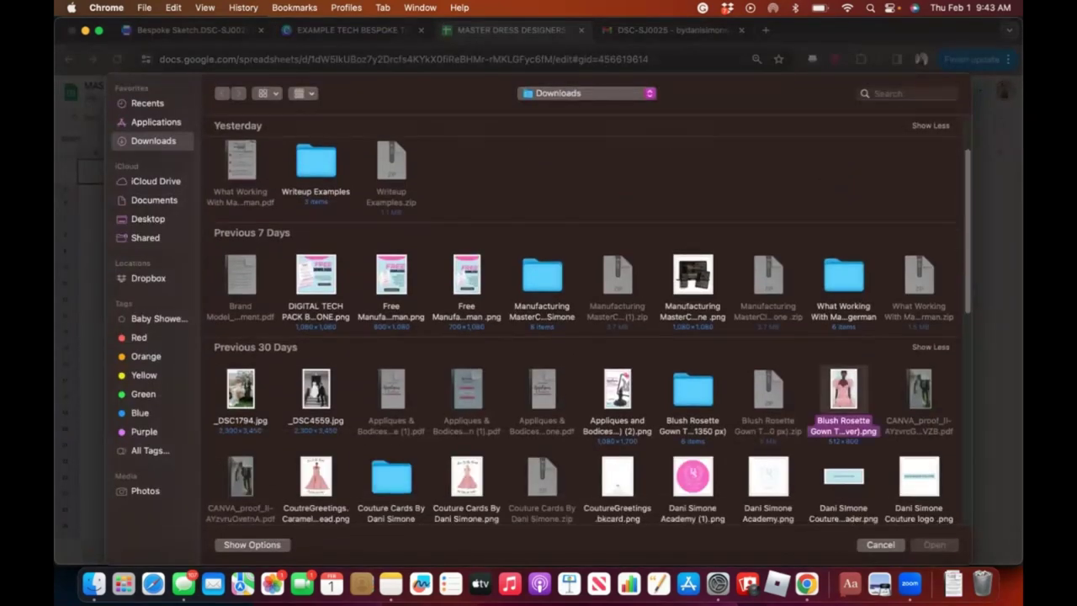
key("Return")
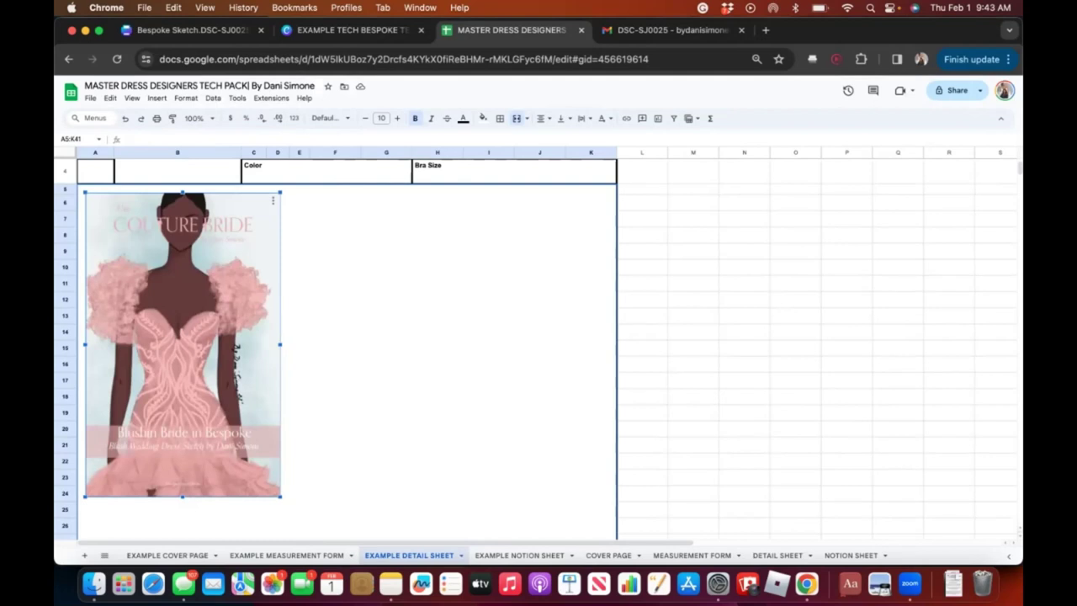
- Undo the gown image insertion and the deletion of both dress sketches
key("super+z")
key("super+z")
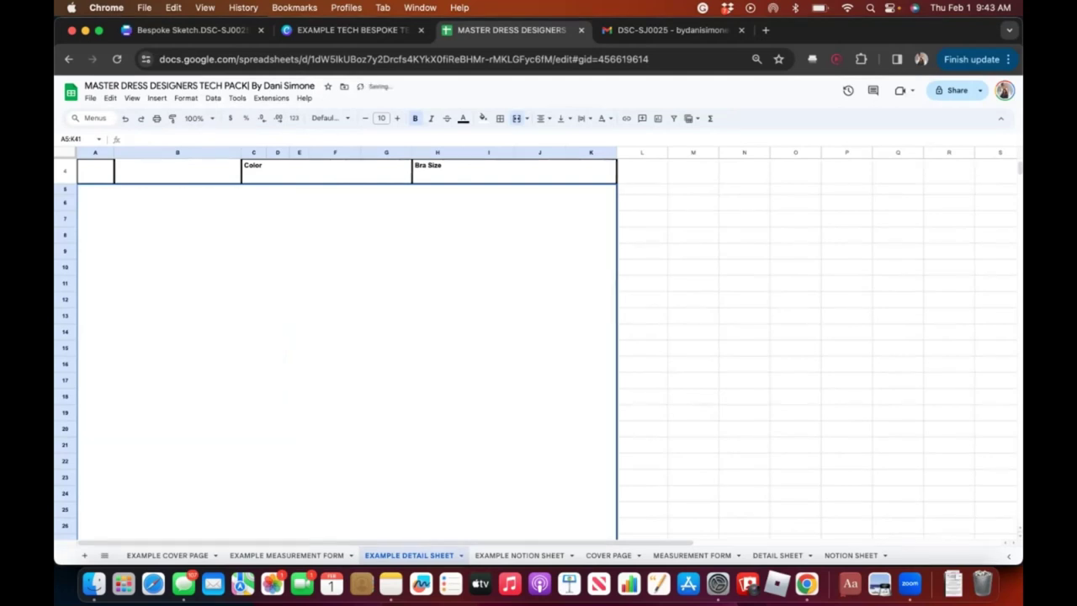
key("super+z")
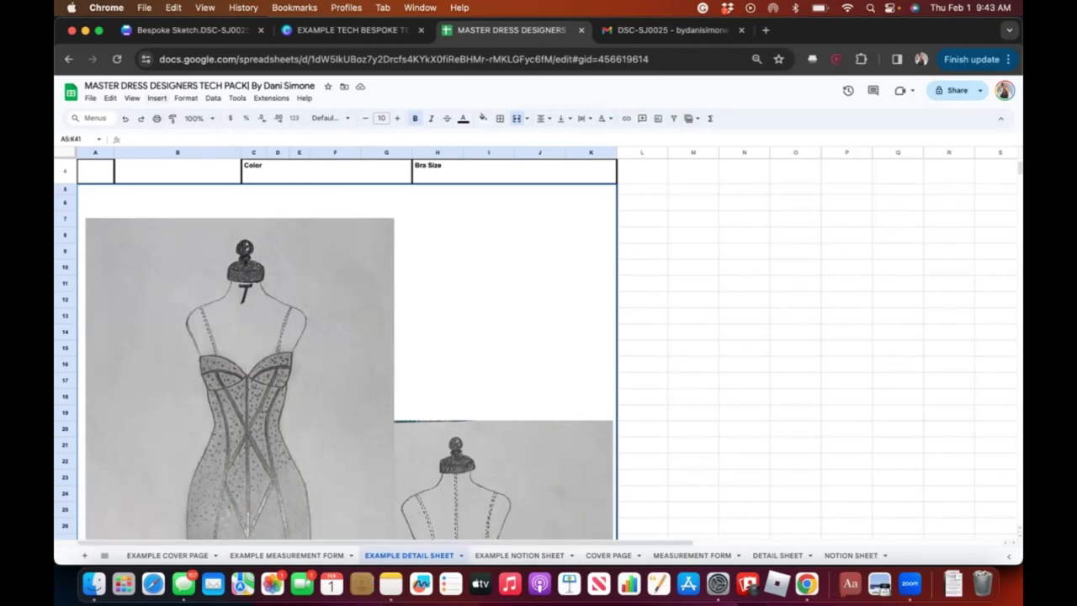
- Switch to the EXAMPLE NOTION SHEET and examine its header fields and empty notion boxes
left_click(488, 555)
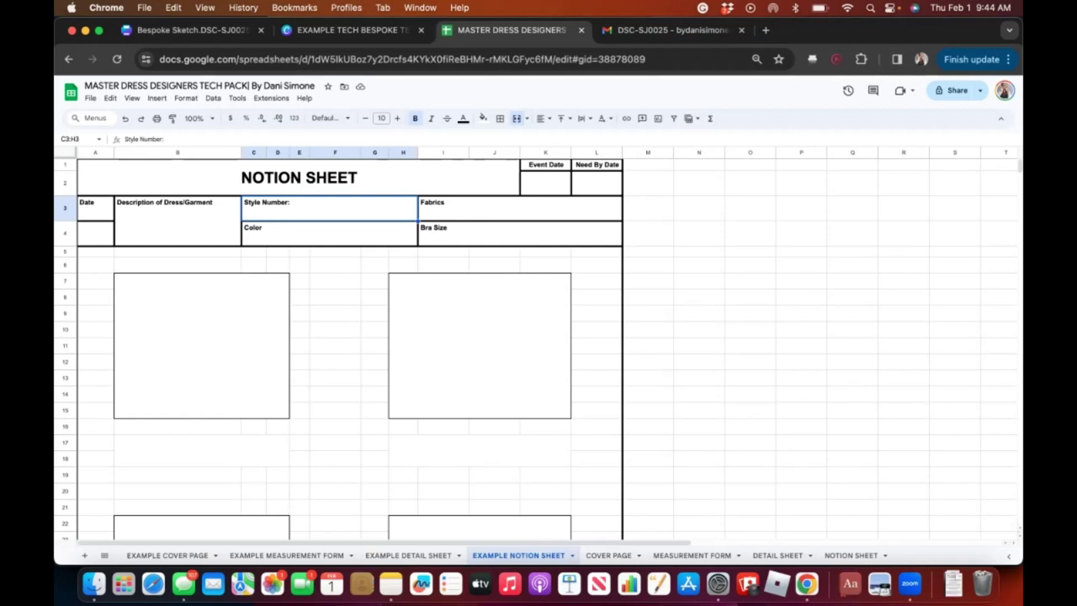
right_click(199, 335)
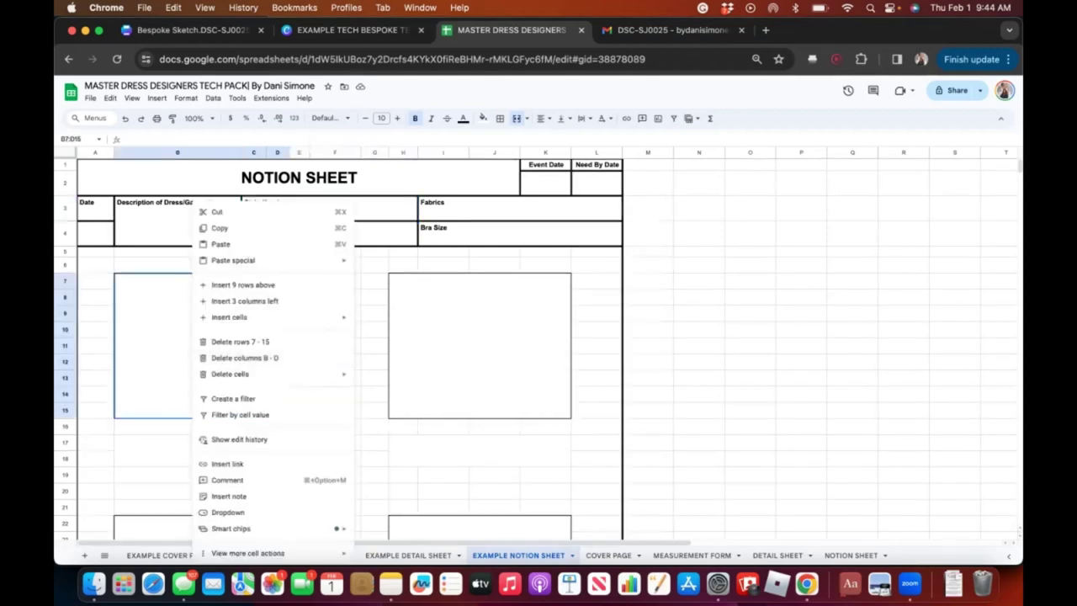
key("Escape")
left_click(335, 362)
left_click(903, 313)
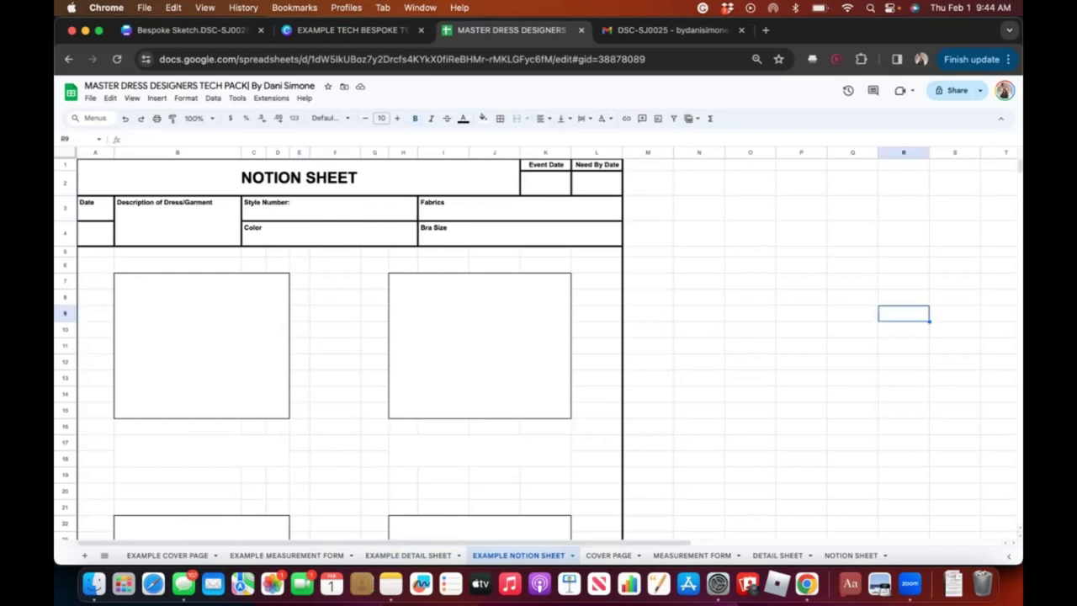
- Examine the image insertion options for the first notion box, B7:D15, without inserting anything
left_click(202, 345)
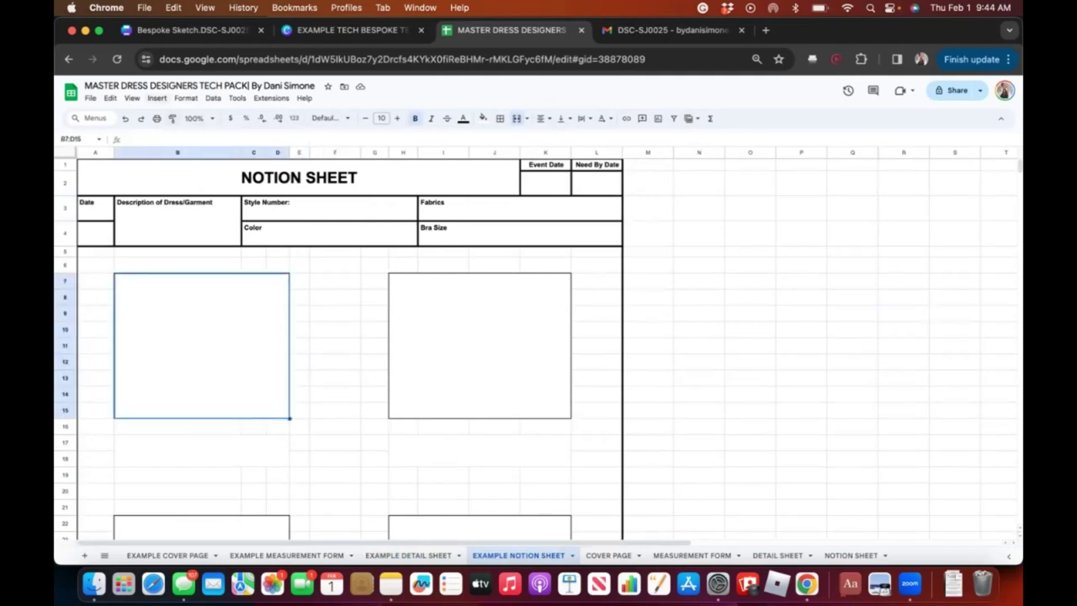
left_click(157, 98)
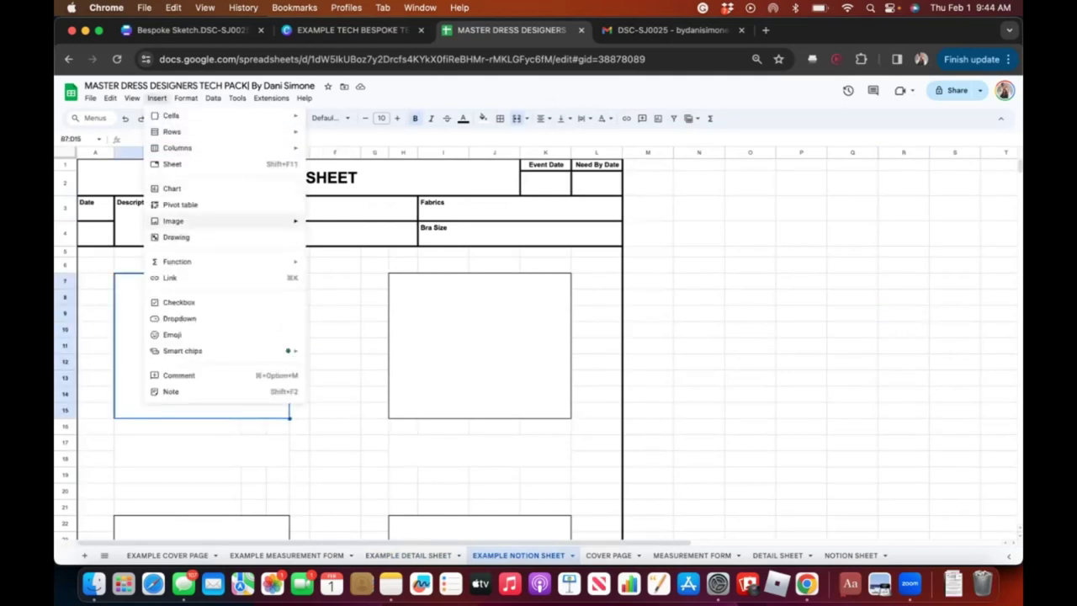
mouse_move(173, 221)
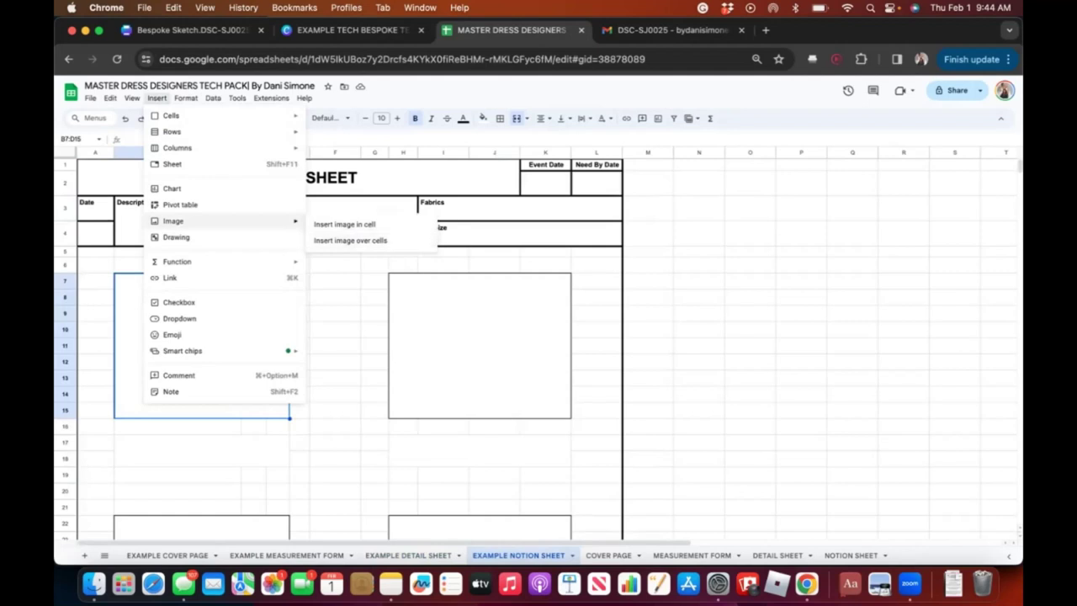
left_click(749, 281)
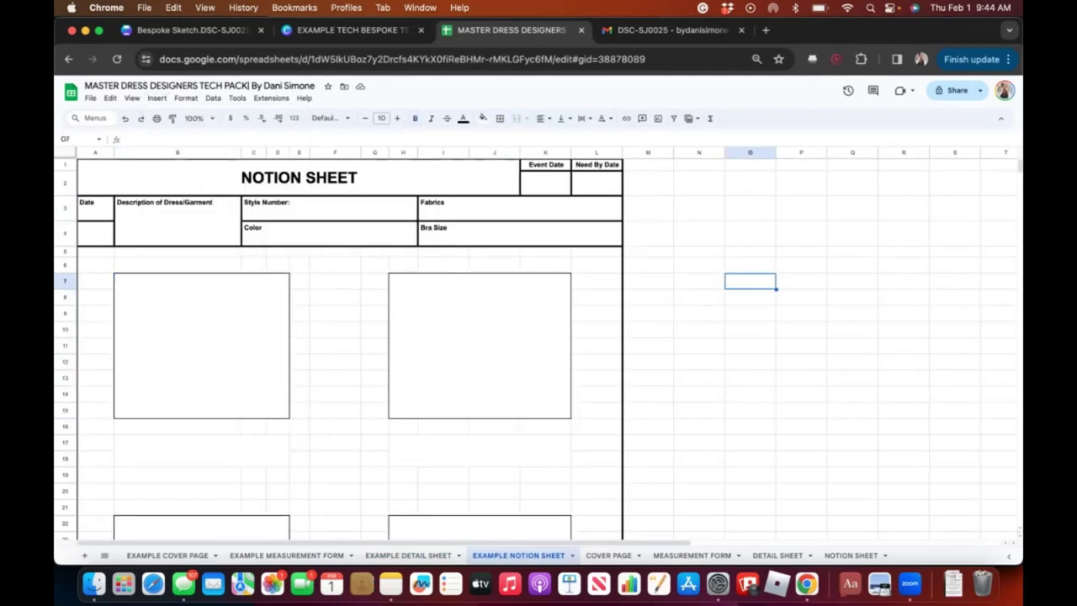
- Examine the caption cells B17:D18 and H17:K18 beneath the notion boxes and the formatting and insertion options available for them
left_click(201, 450)
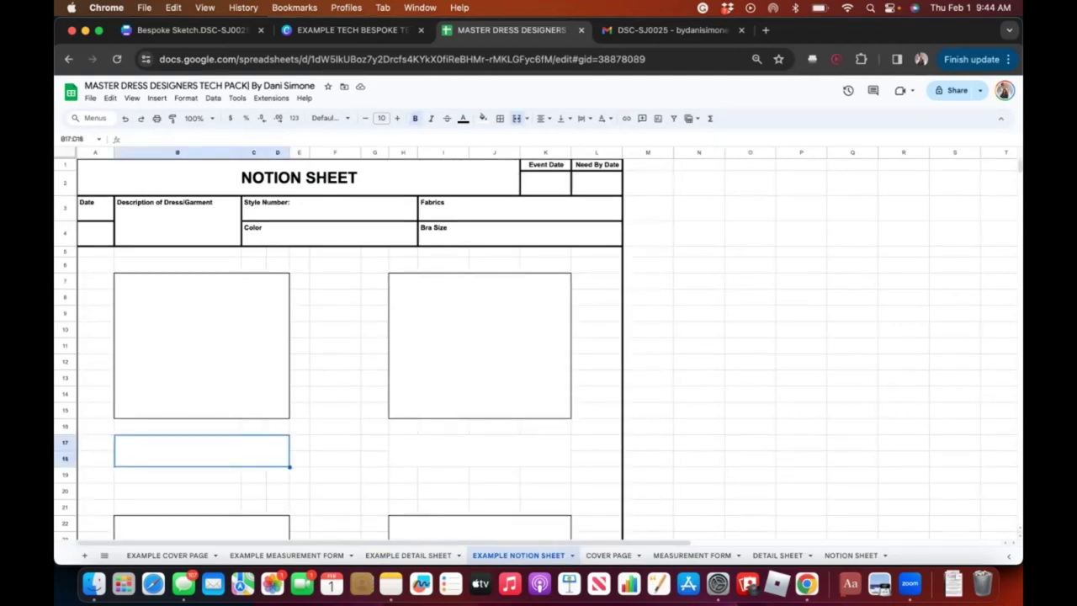
double_click(201, 450)
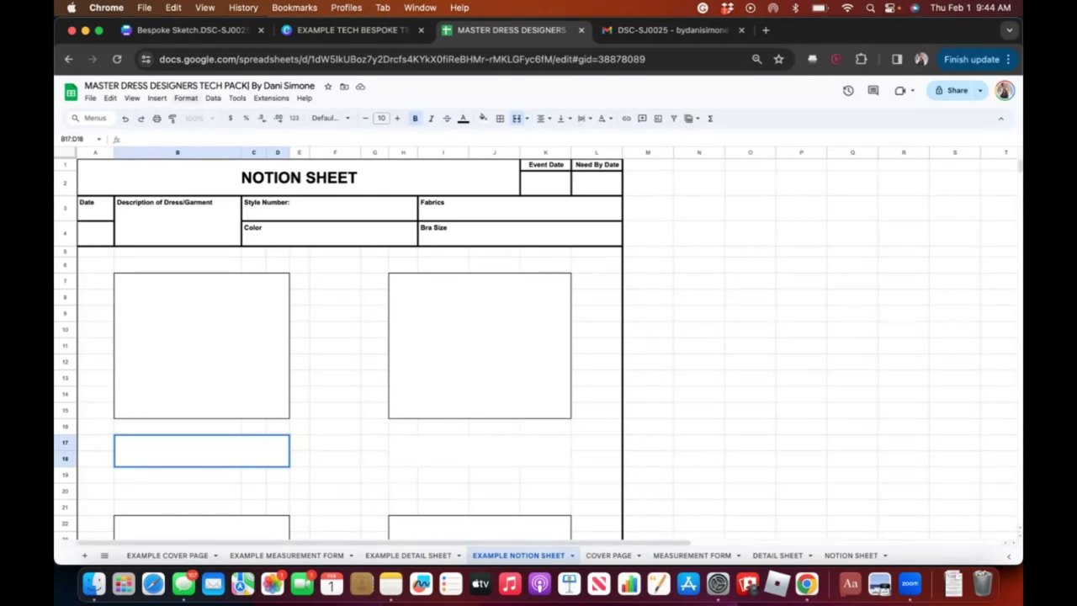
left_click(186, 98)
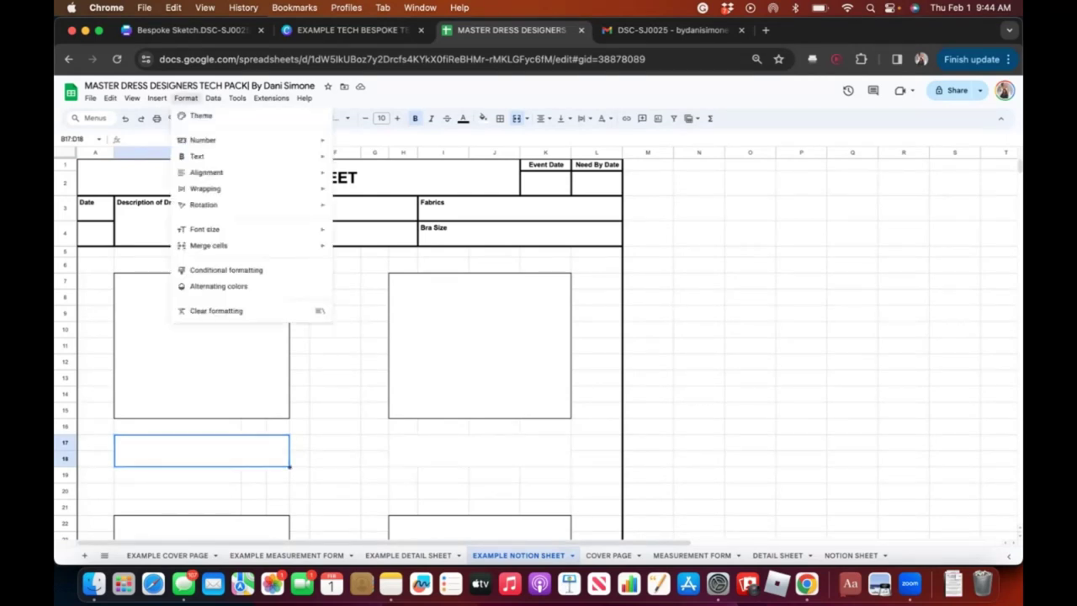
mouse_move(157, 98)
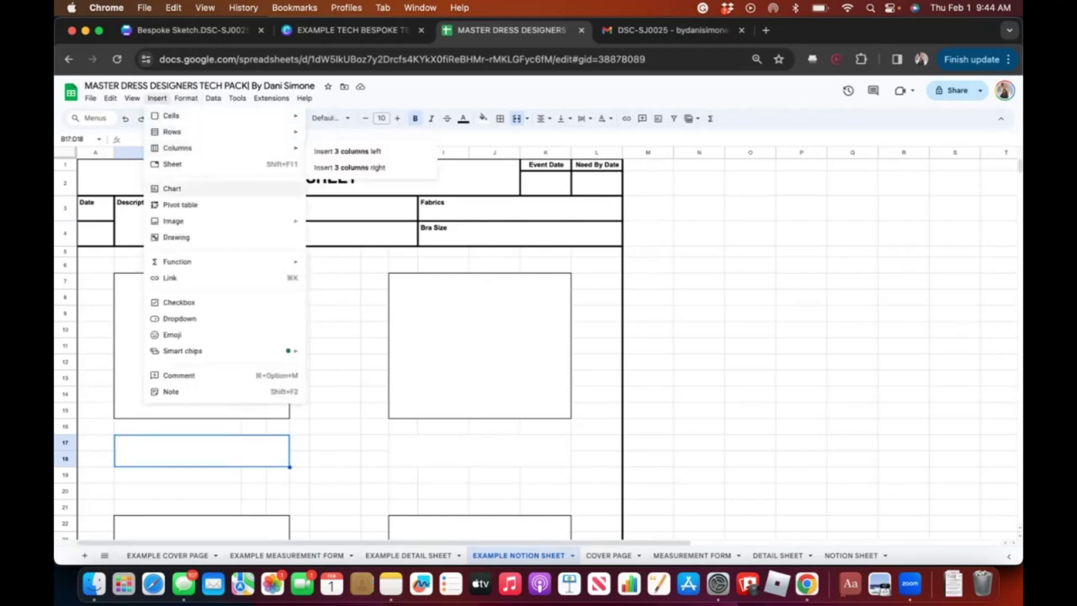
mouse_move(173, 221)
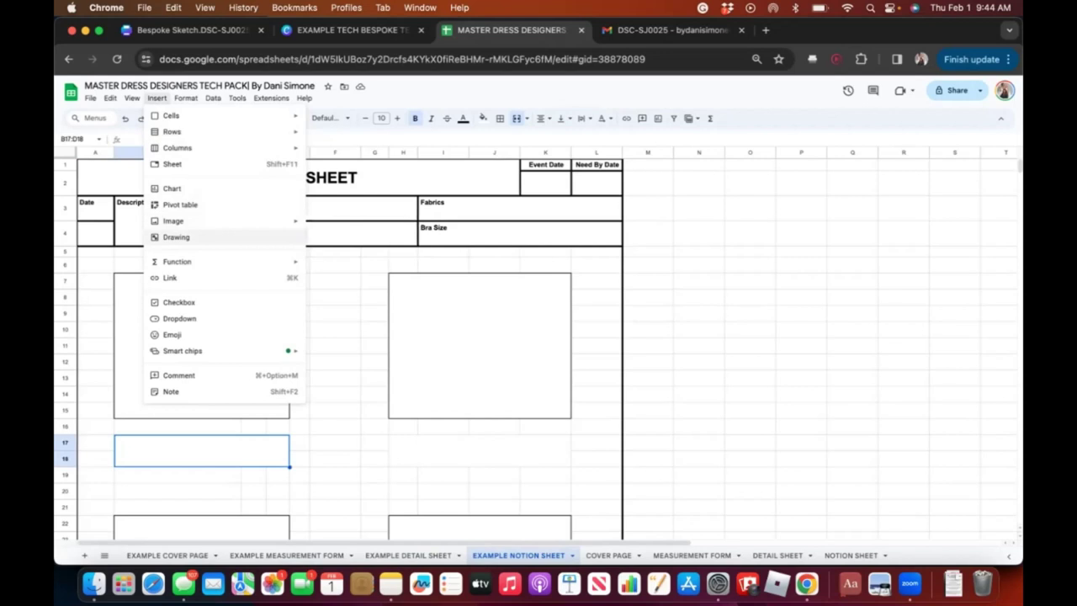
mouse_move(176, 261)
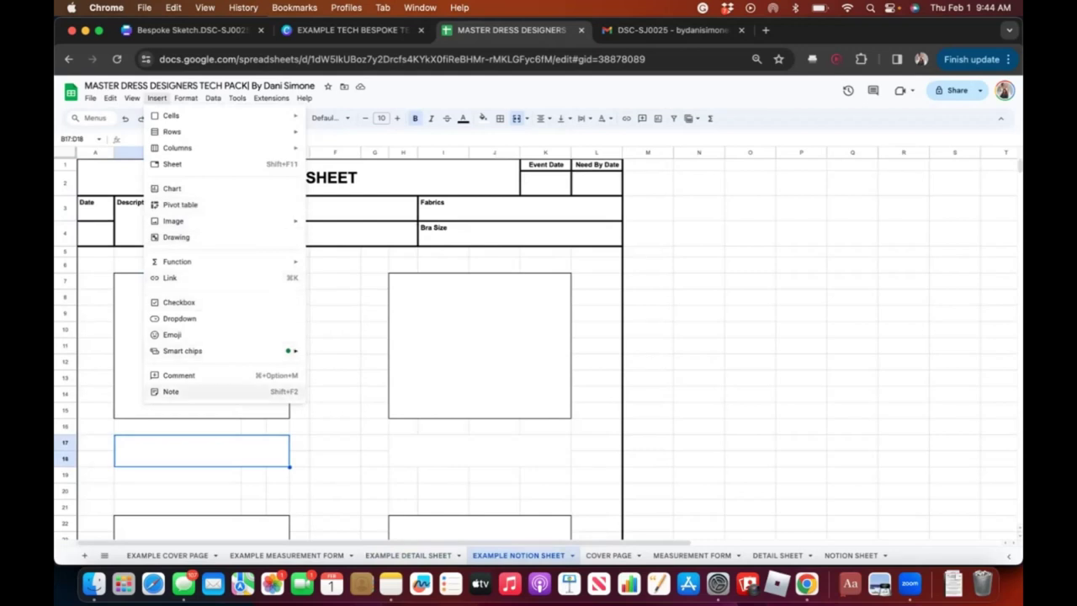
left_click(300, 427)
left_click(201, 450)
right_click(268, 451)
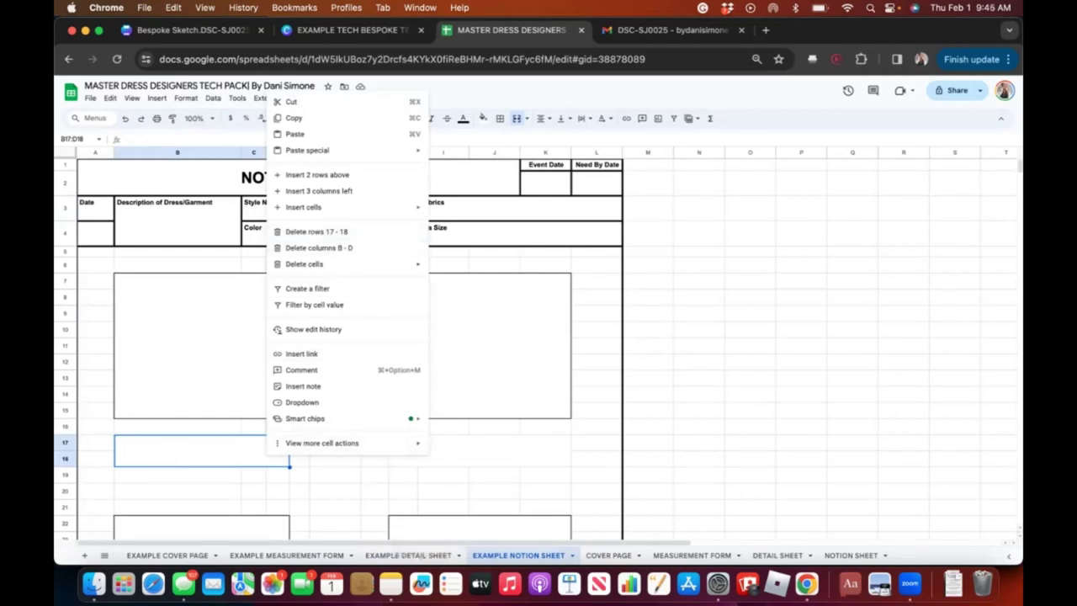
left_click(480, 450)
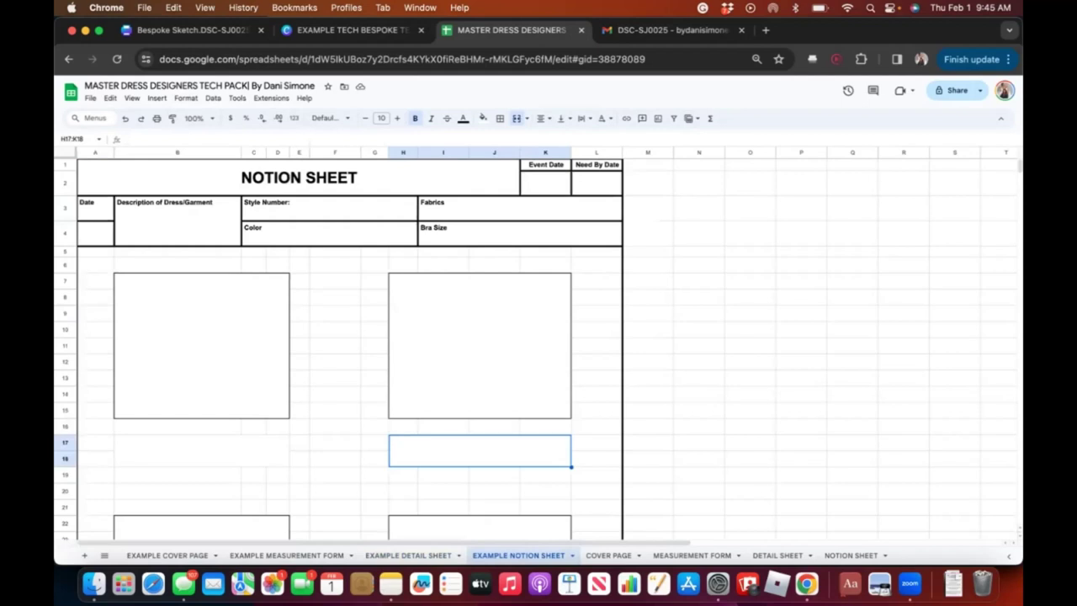
- Look through the example cover page and measurement form, ending at the header of the EXAMPLE DETAIL SHEET
left_click(167, 555)
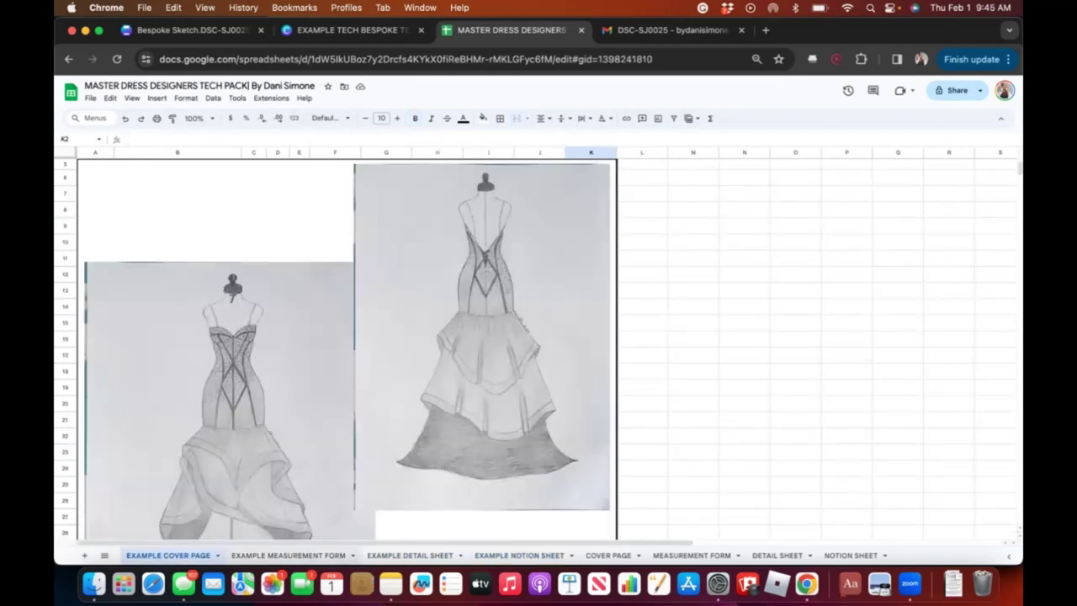
left_click(288, 555)
left_click(409, 556)
scroll(337, 349, "up", 2)
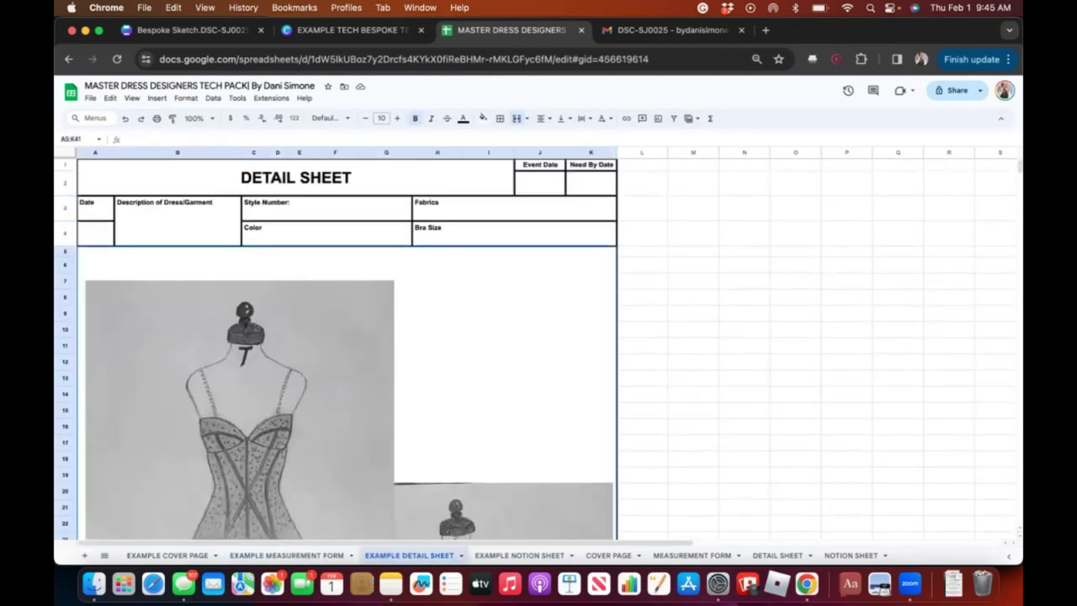
- Copy the dress description text, without its heading, from the Description of Dress/Garment cell of the EXAMPLE MEASUREMENT FORM
left_click(177, 221)
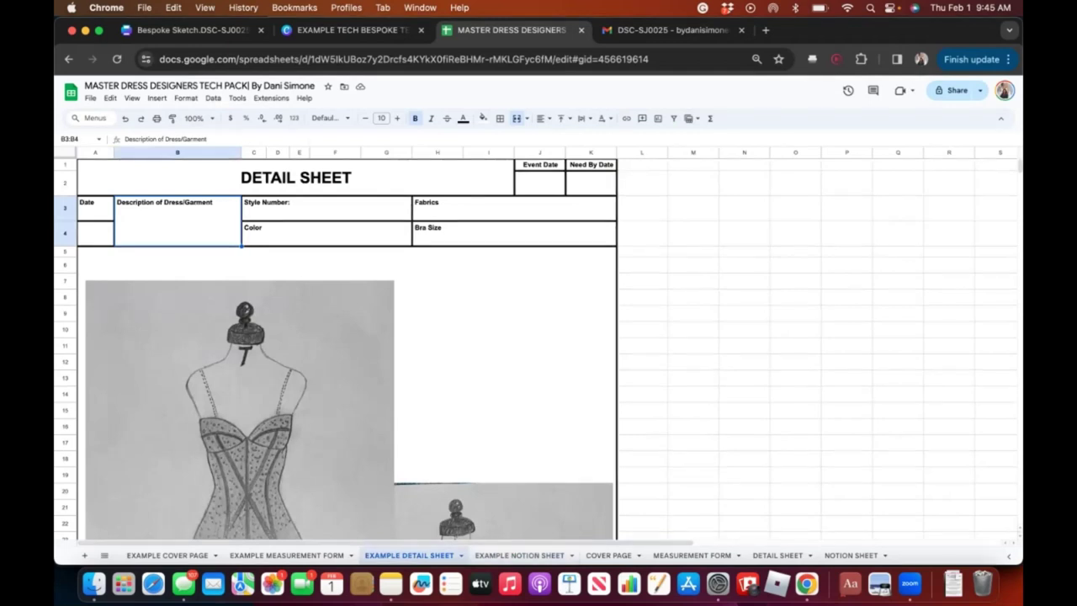
left_click(286, 556)
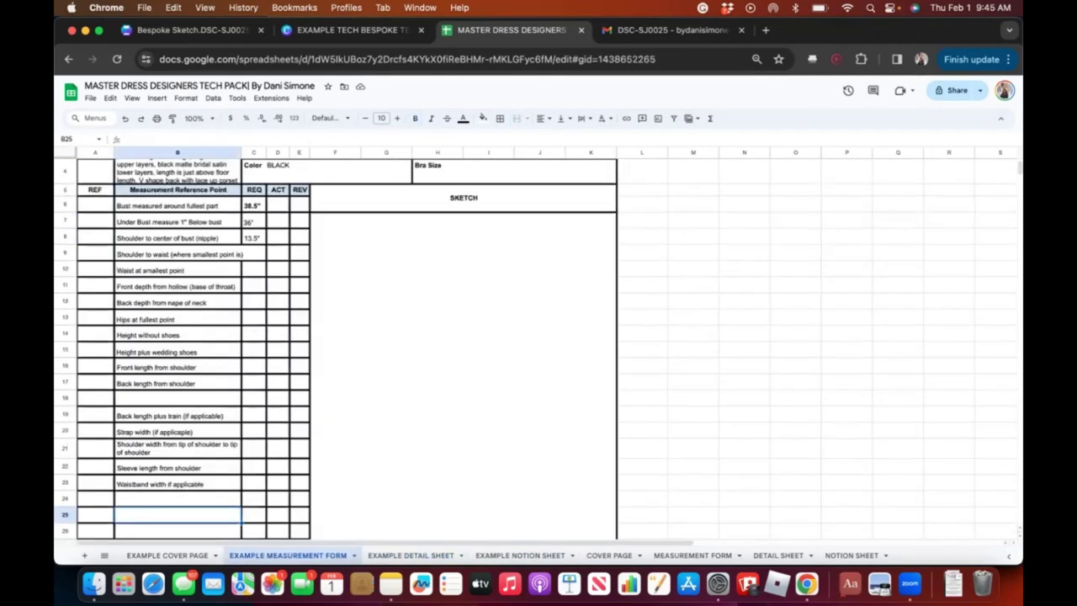
scroll(177, 336, "up", 3)
double_click(178, 217)
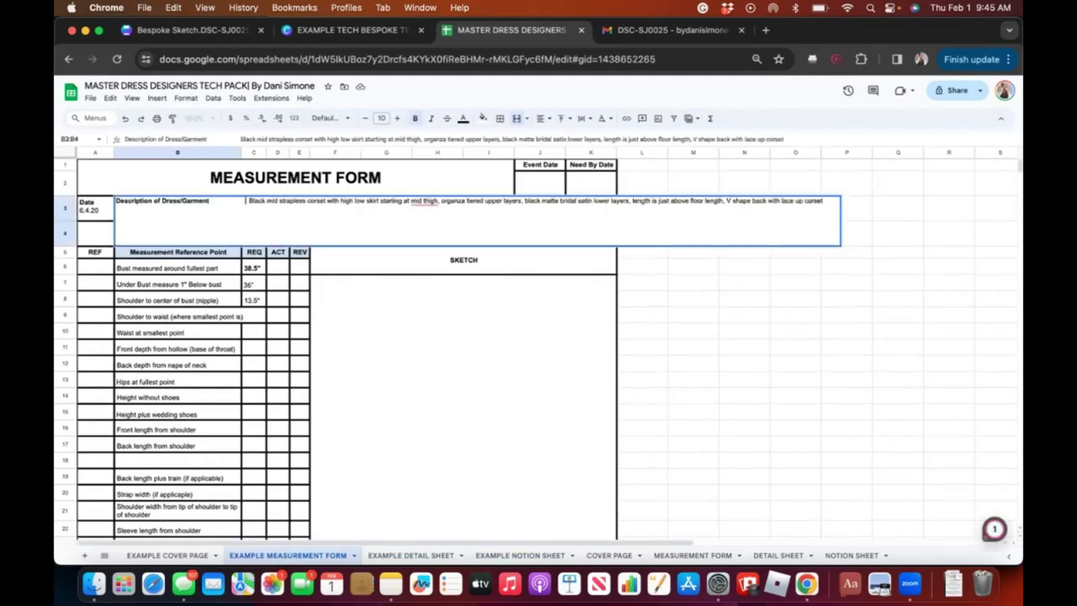
key("super+a")
key("super+c")
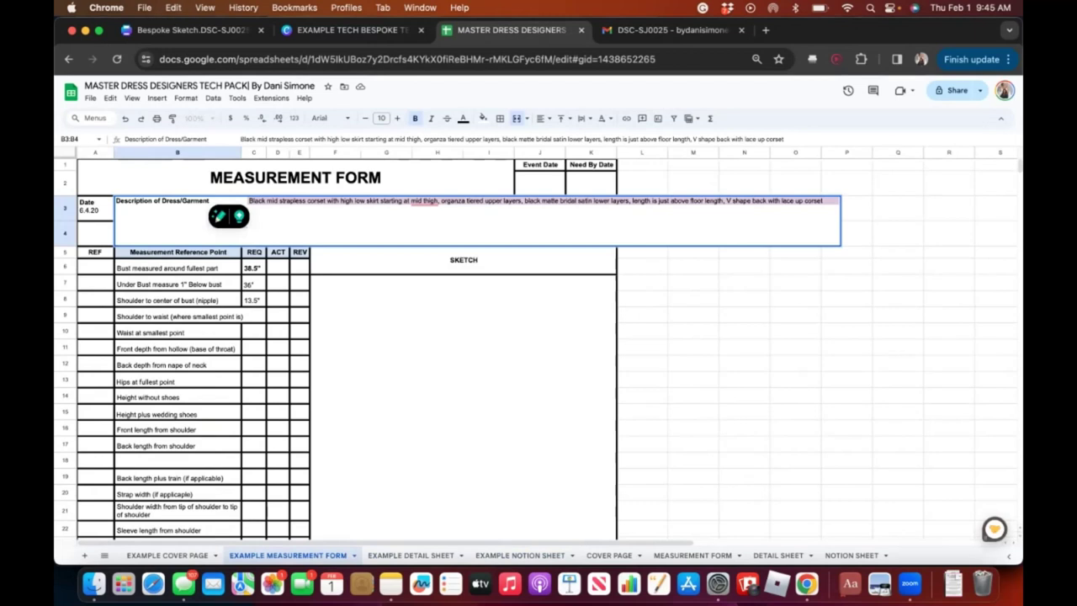
- Paste the copied dress description after the heading in the Description of Dress/Garment cell of the EXAMPLE DETAIL SHEET
left_click(520, 555)
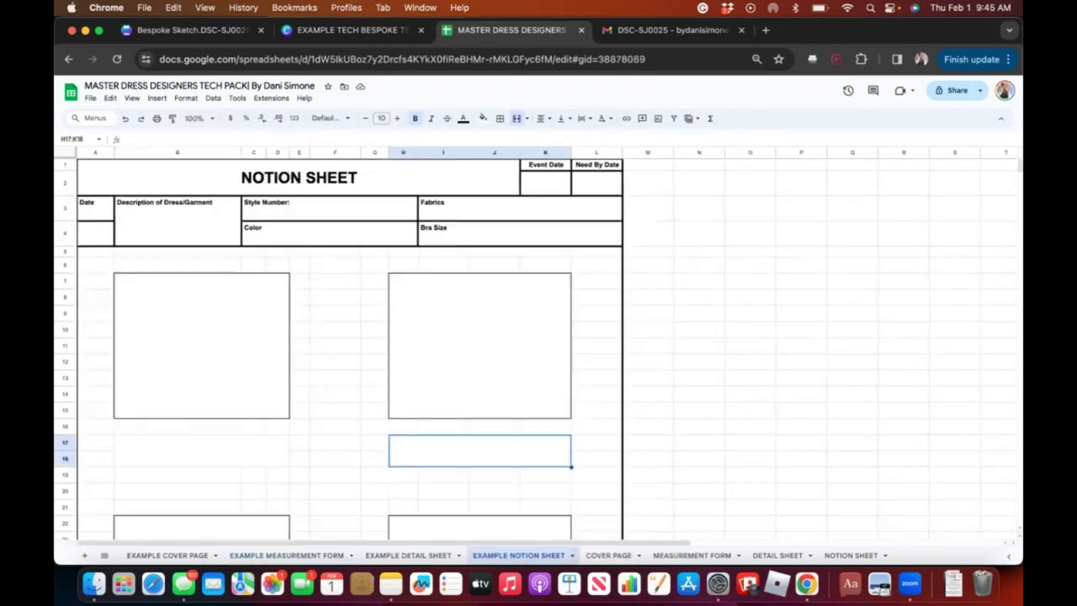
left_click(404, 555)
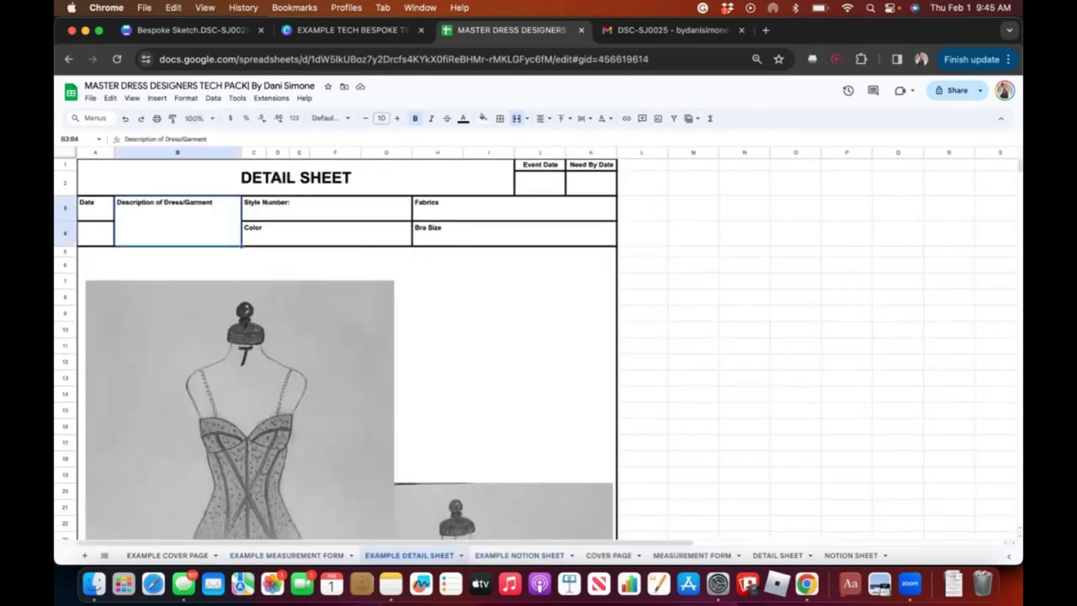
double_click(214, 201)
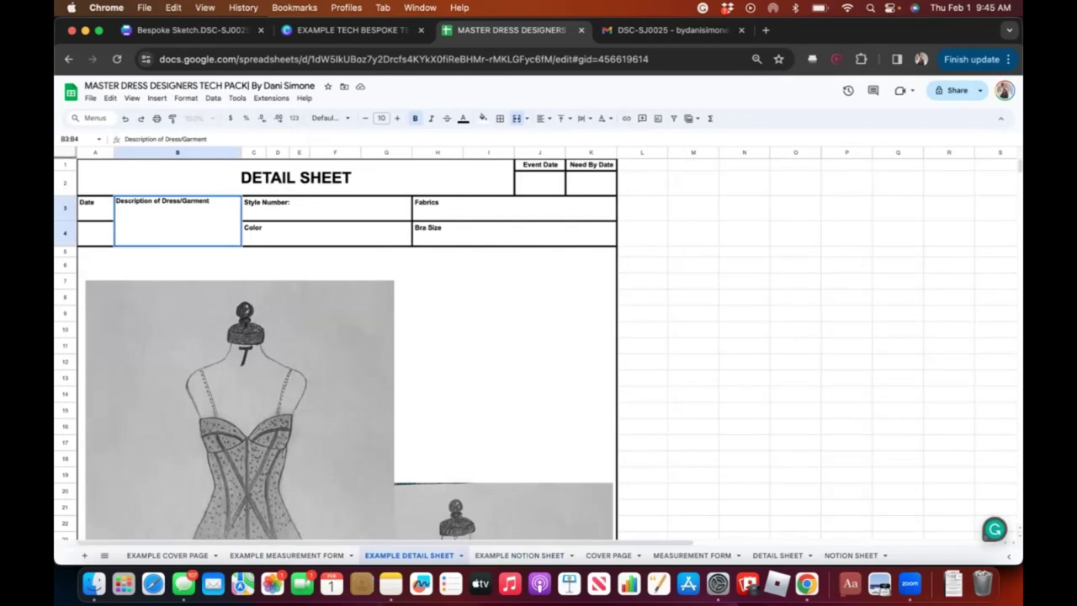
left_click(212, 139)
key("super+v")
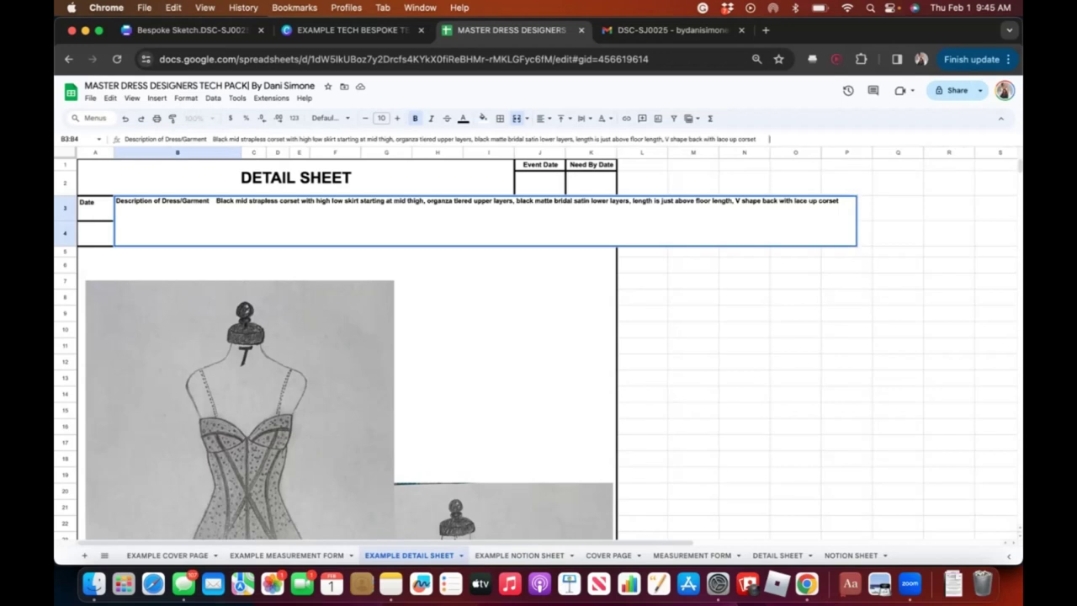
key("Return")
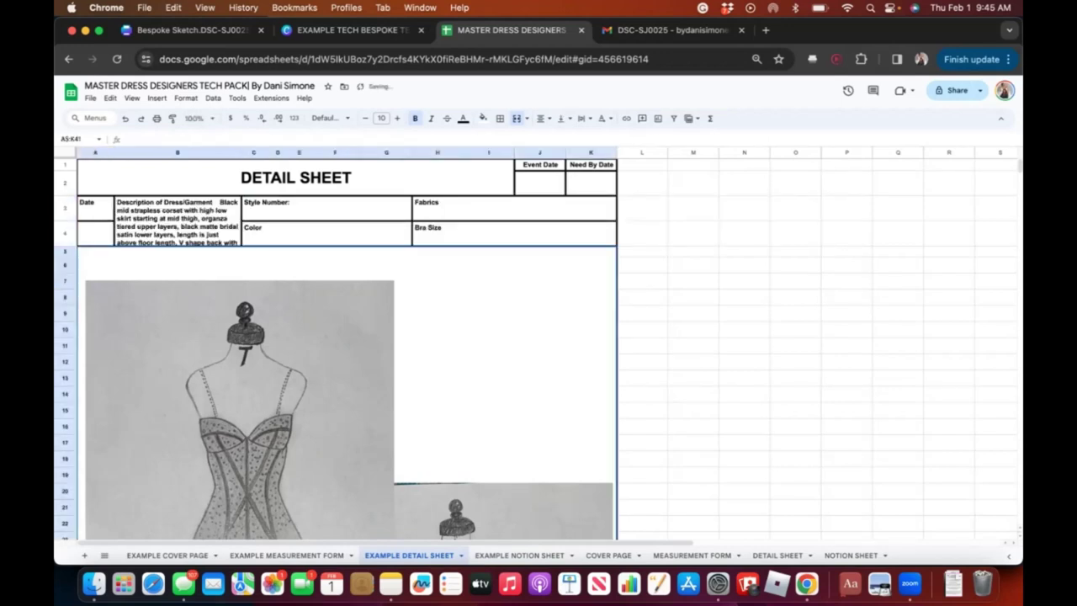
key("super+z")
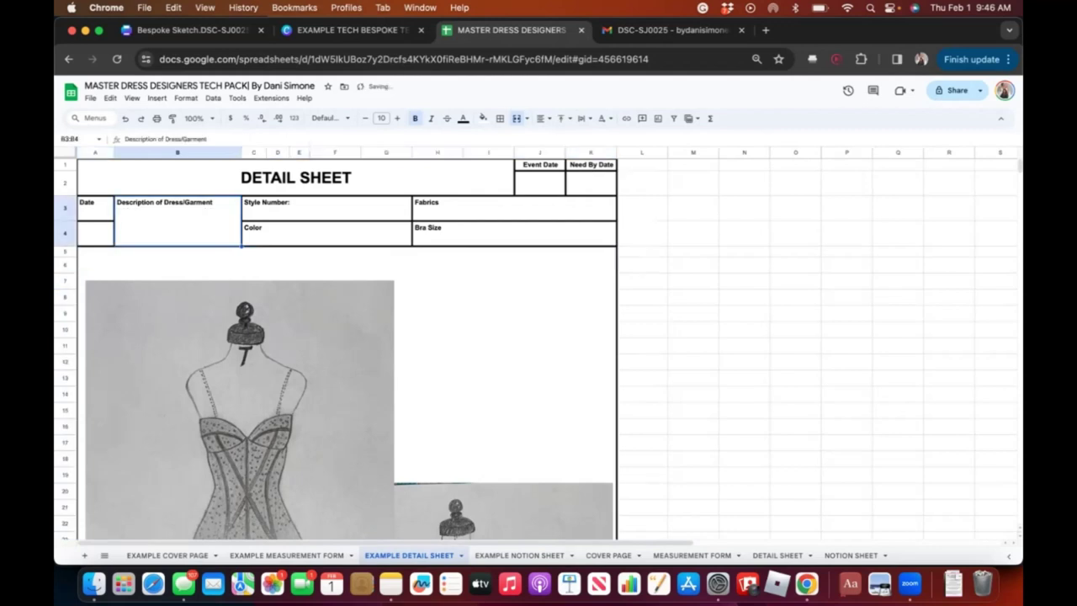
key("Return")
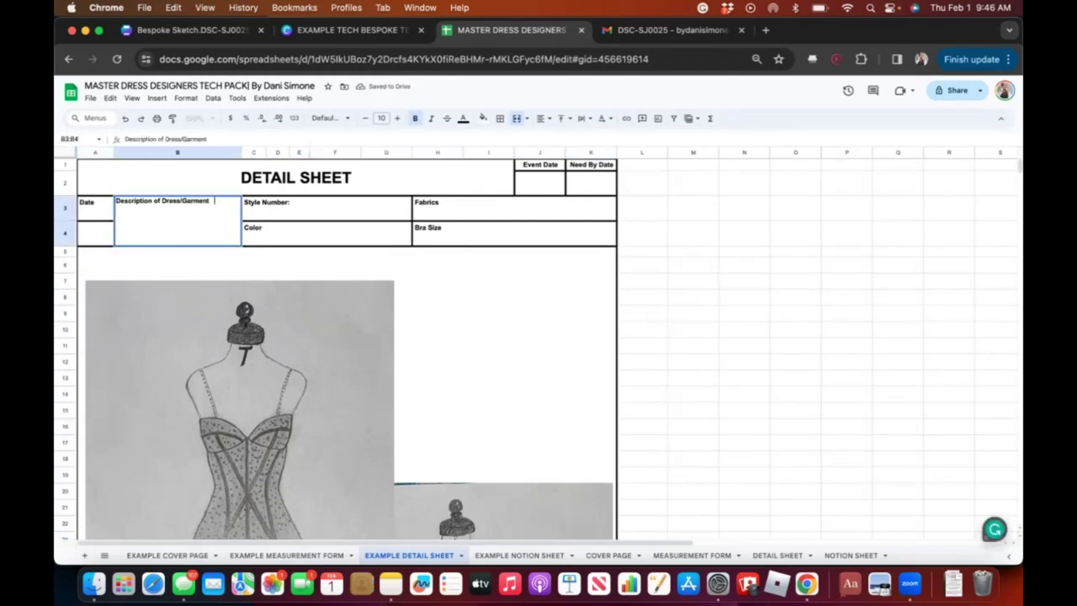
key("super+v")
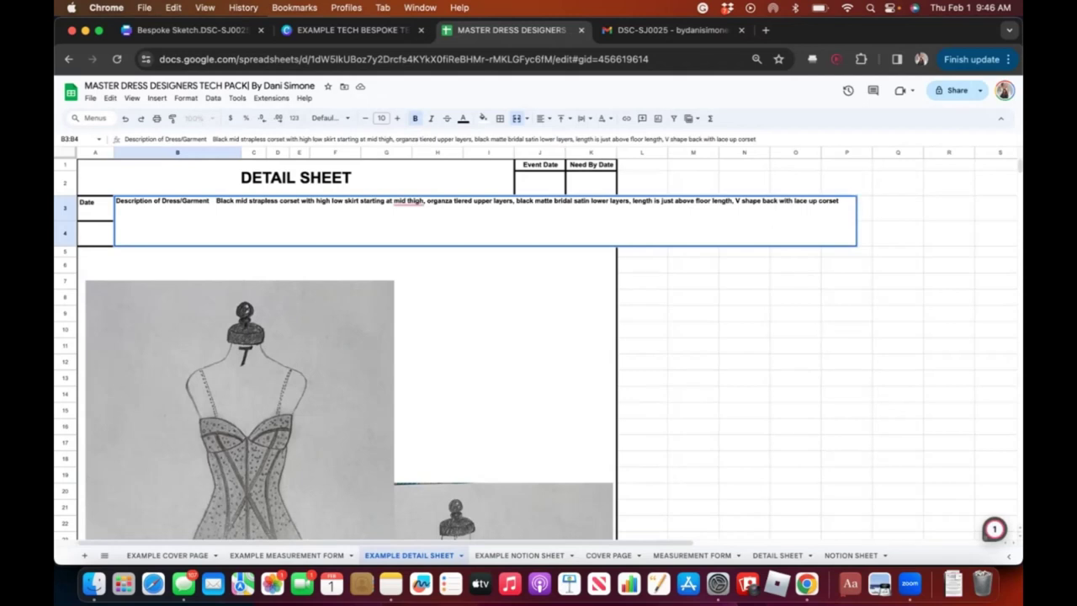
left_click(642, 313)
- Paste the copied dress description into the caption cell B17:D18 beneath the first notion box on the EXAMPLE NOTION SHEET
left_click(519, 555)
left_click(201, 450)
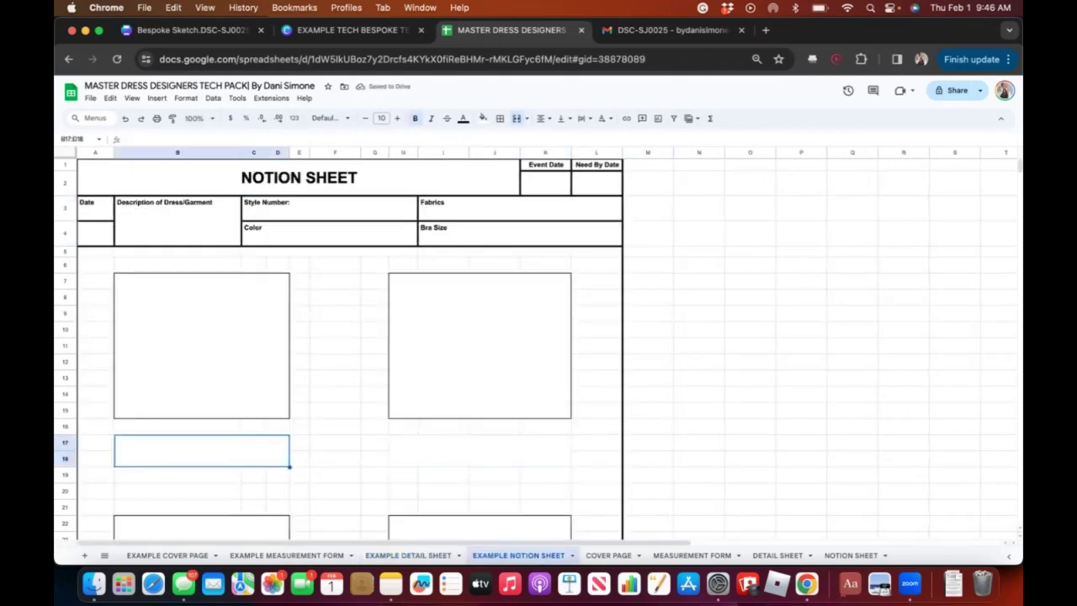
right_click(221, 450)
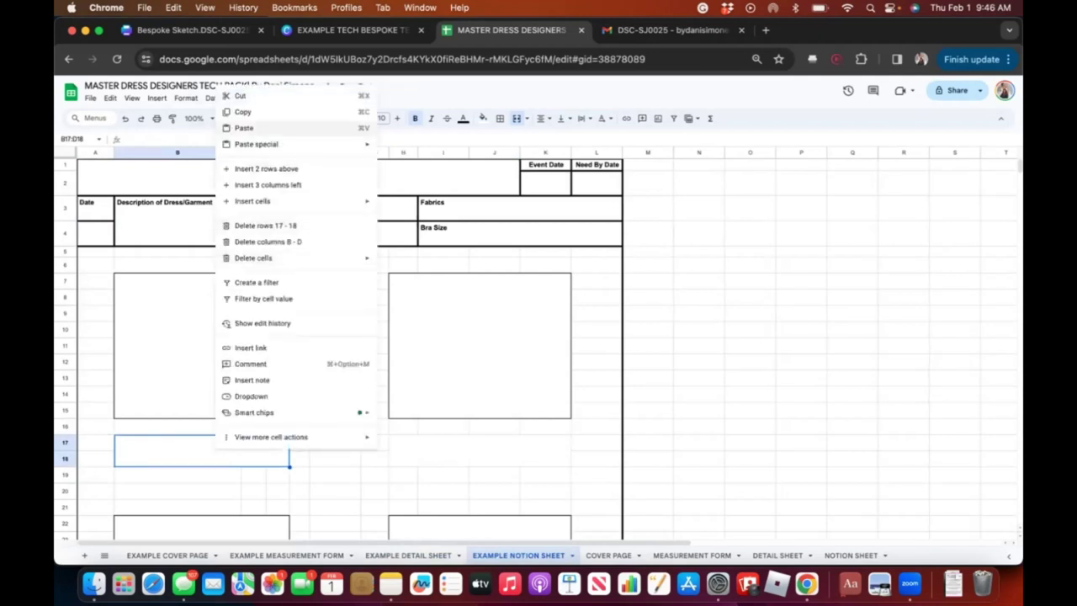
left_click(244, 127)
left_click(300, 446)
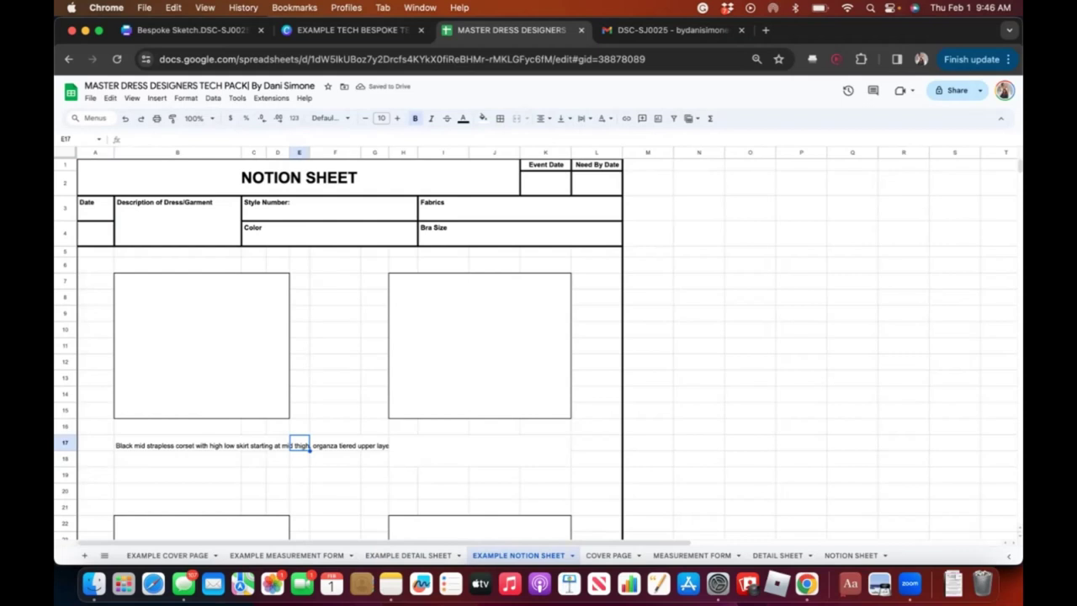
left_click(375, 443)
- Set the text wrapping of the pasted description in cell B17 to Wrap
left_click(239, 446)
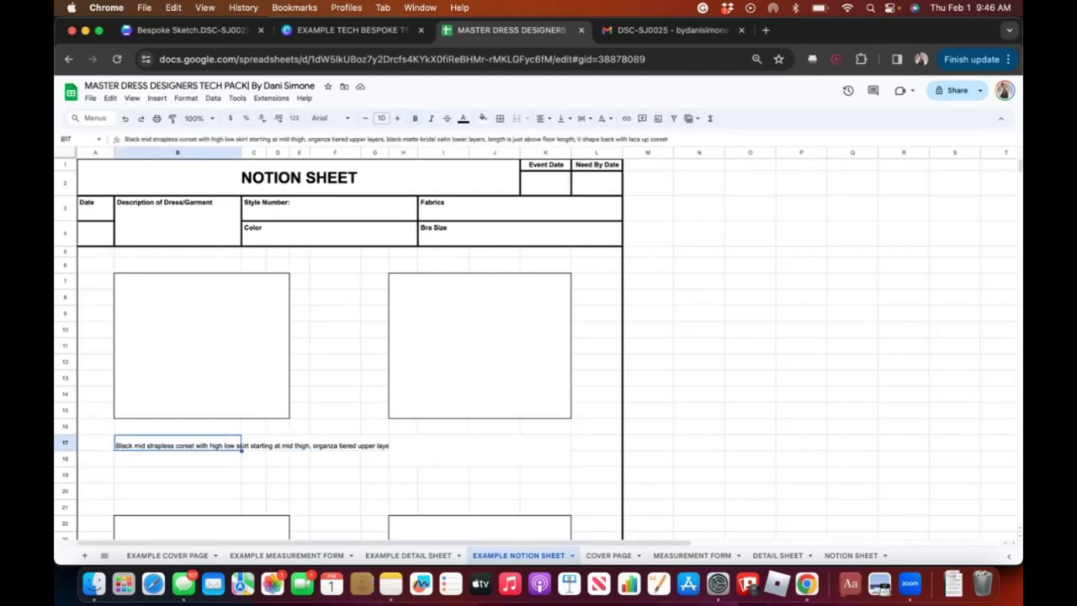
double_click(178, 443)
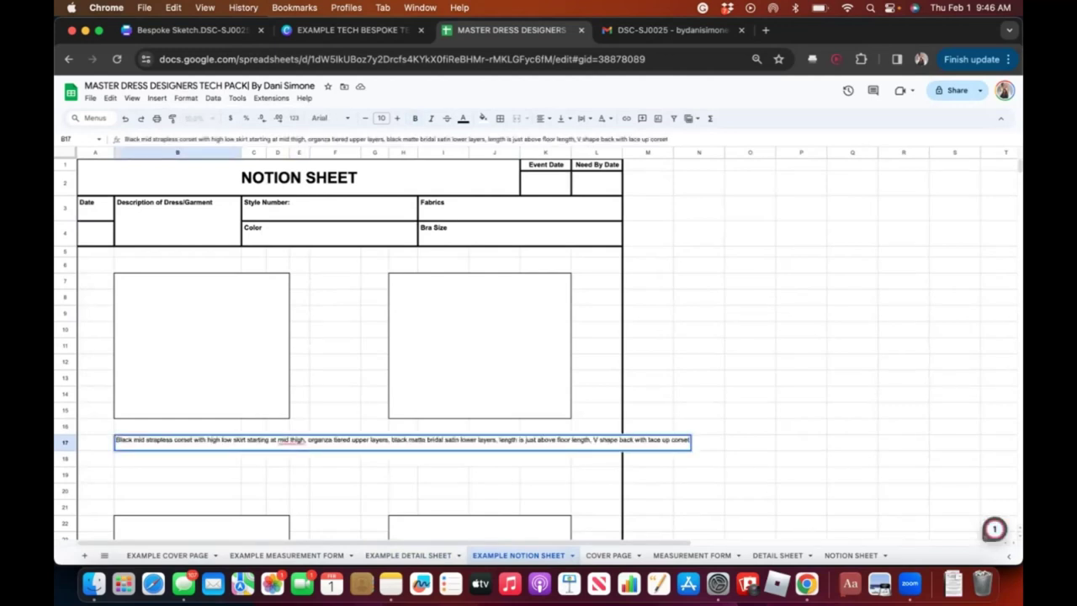
key("super+a")
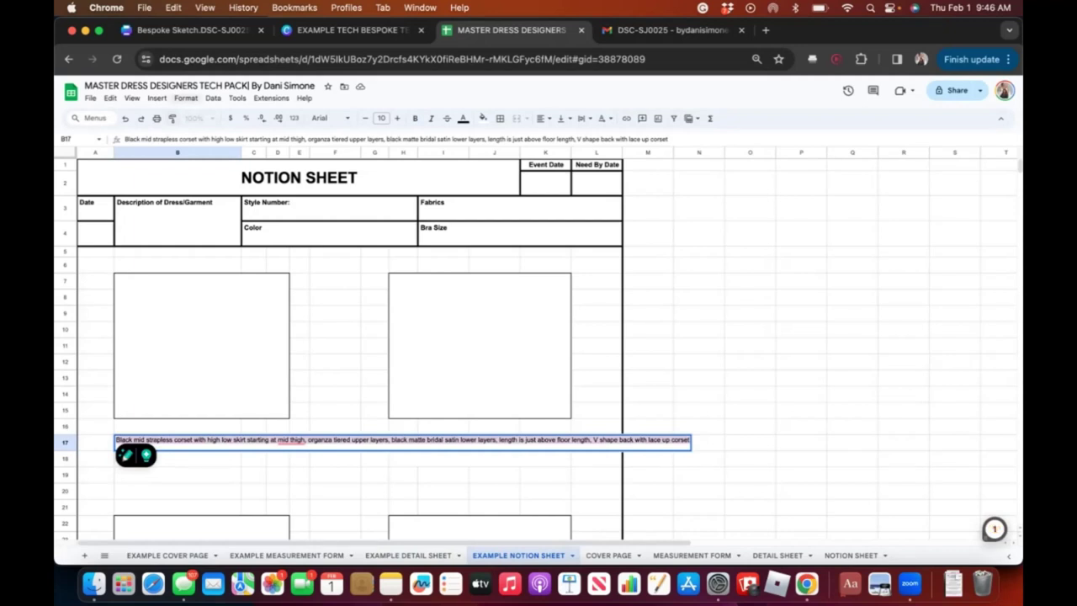
left_click(185, 98)
mouse_move(206, 173)
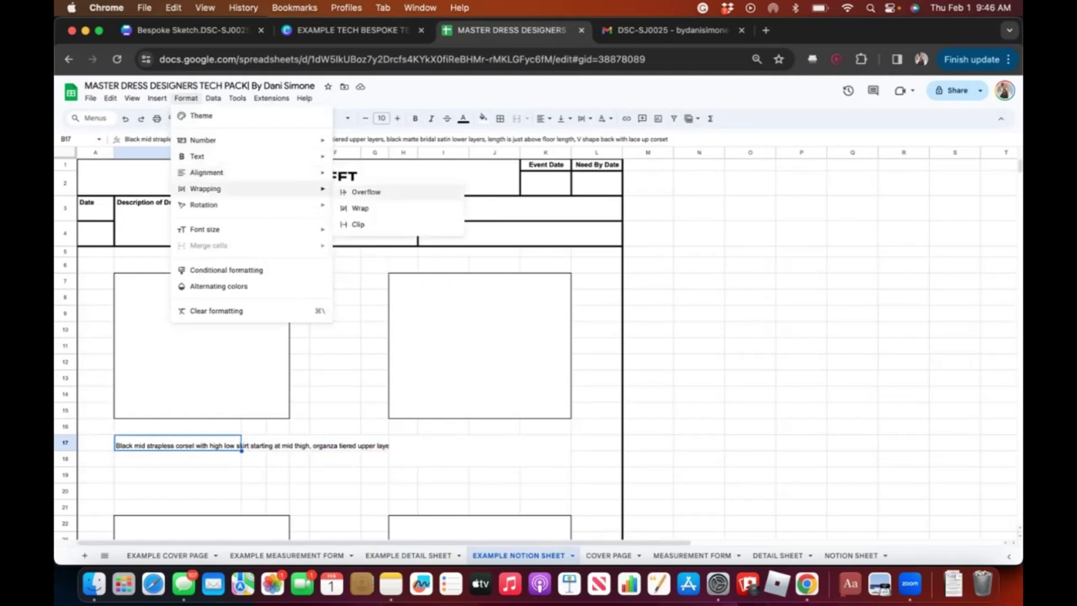
left_click(359, 208)
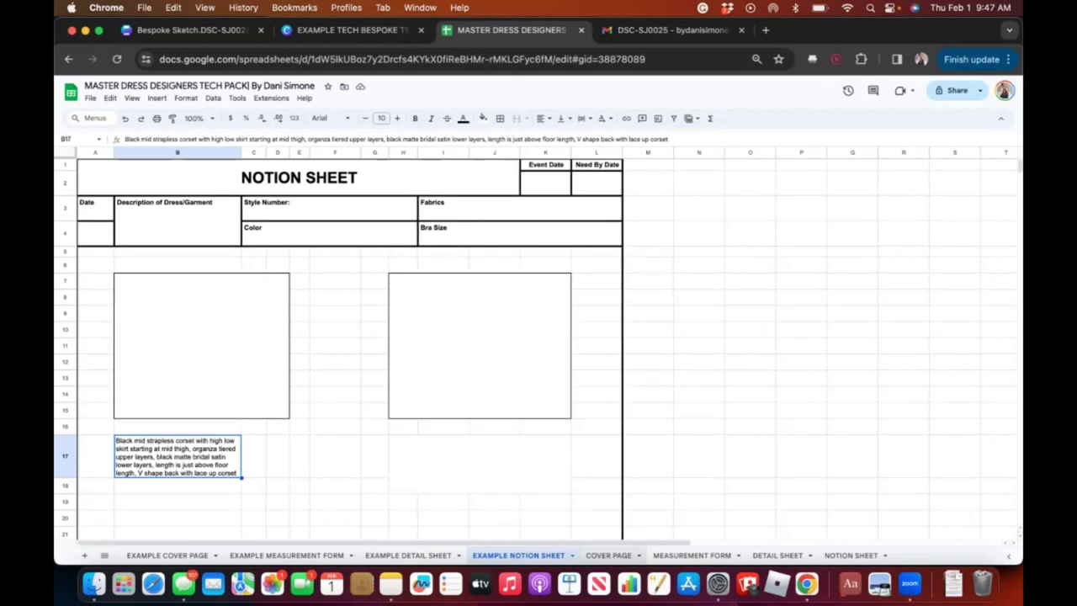
- Switch to the blank COVER PAGE sheet and start making a copy of the whole tech pack document, with its name ready for editing
left_click(608, 556)
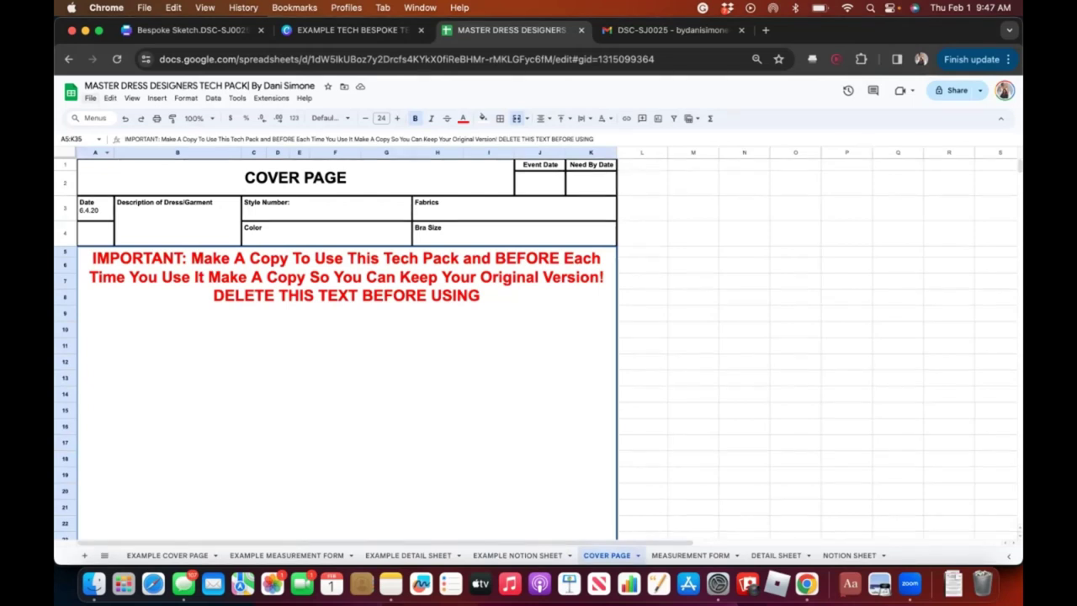
left_click(90, 97)
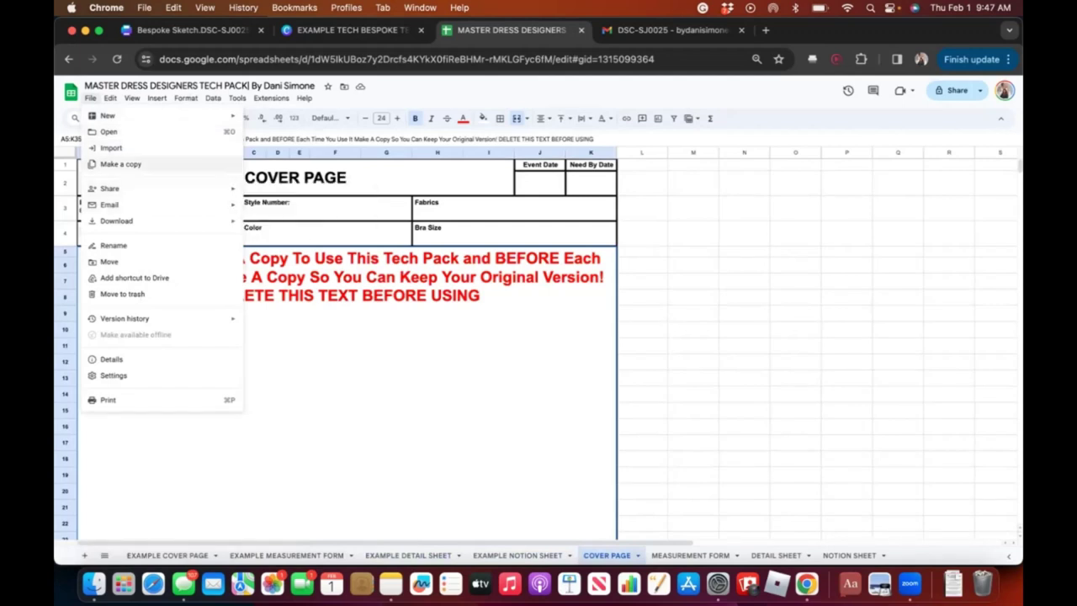
left_click(121, 164)
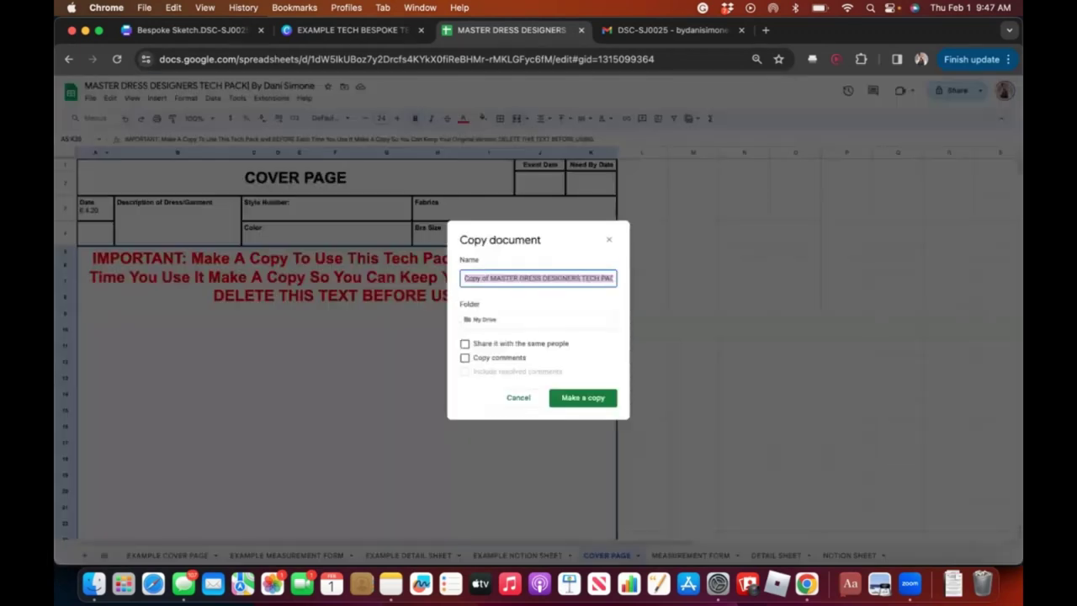
left_click(465, 277)
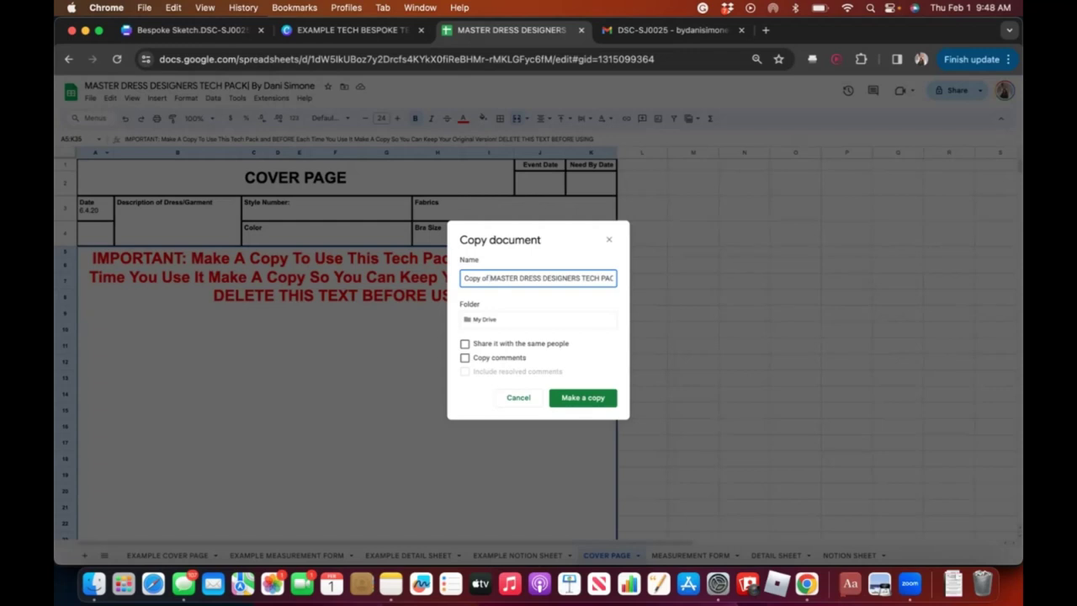
key("super+a")
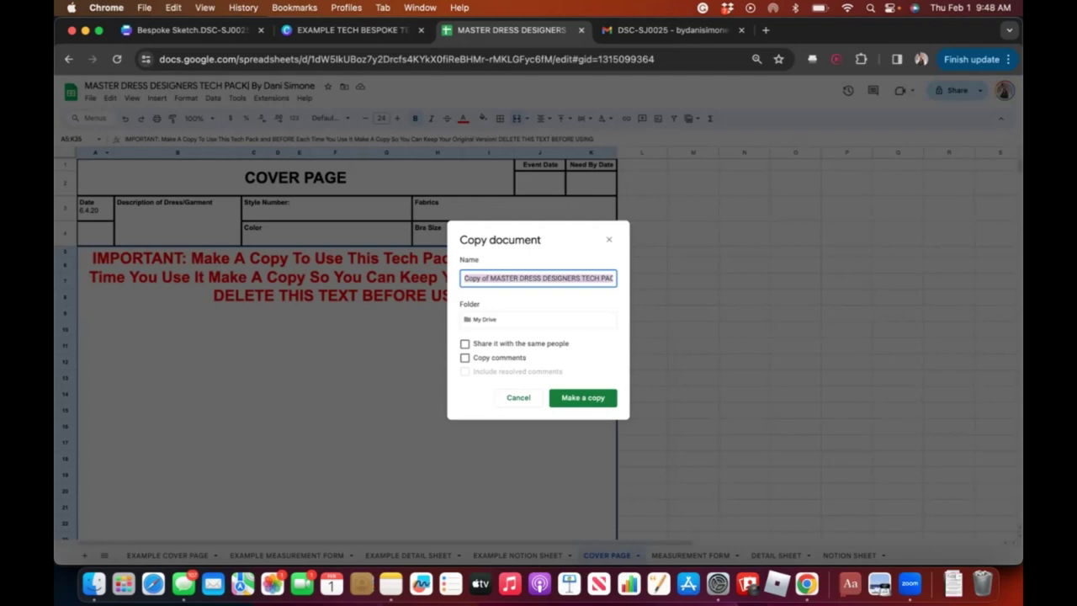
key("Right")
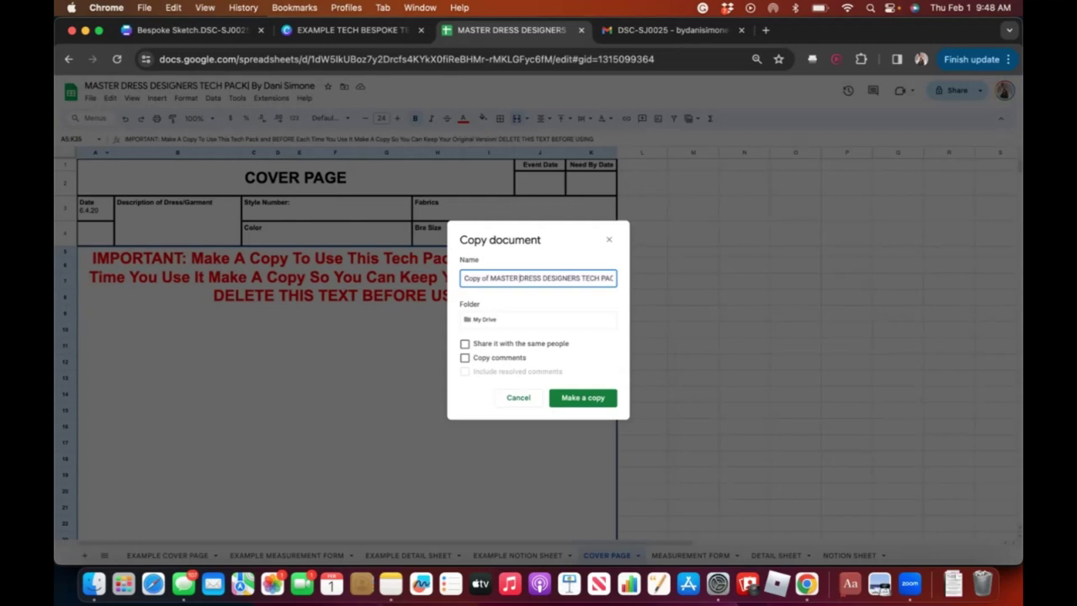
- Replace "Copy of MASTER DRESS DESIGNERS" in the copy's name with "Bride" and the client's first name
key("shift+alt+Left")
key("shift+alt+Left")
key("shift+alt+Left")
key("shift+alt+Left")
key("shift+alt+Left")
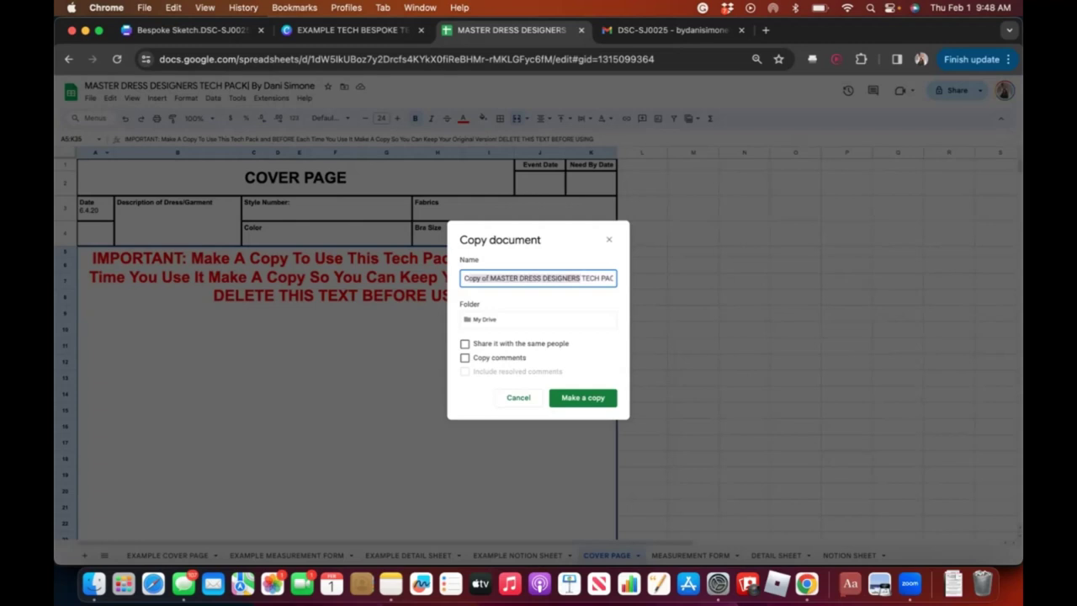
key("BackSpace")
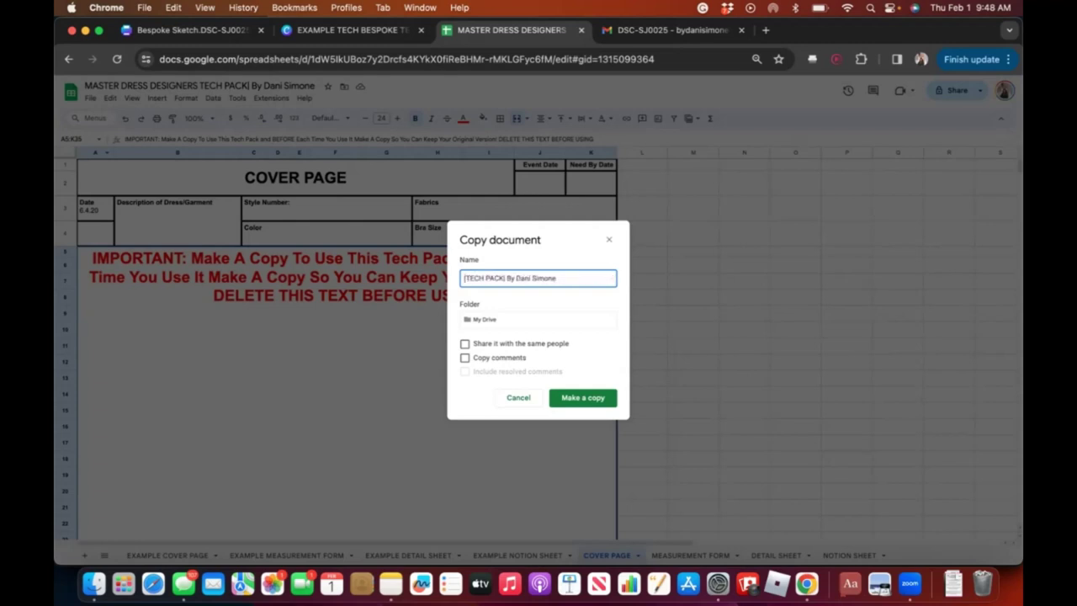
type("D")
key("BackSpace")
type("Bride Tiffani")
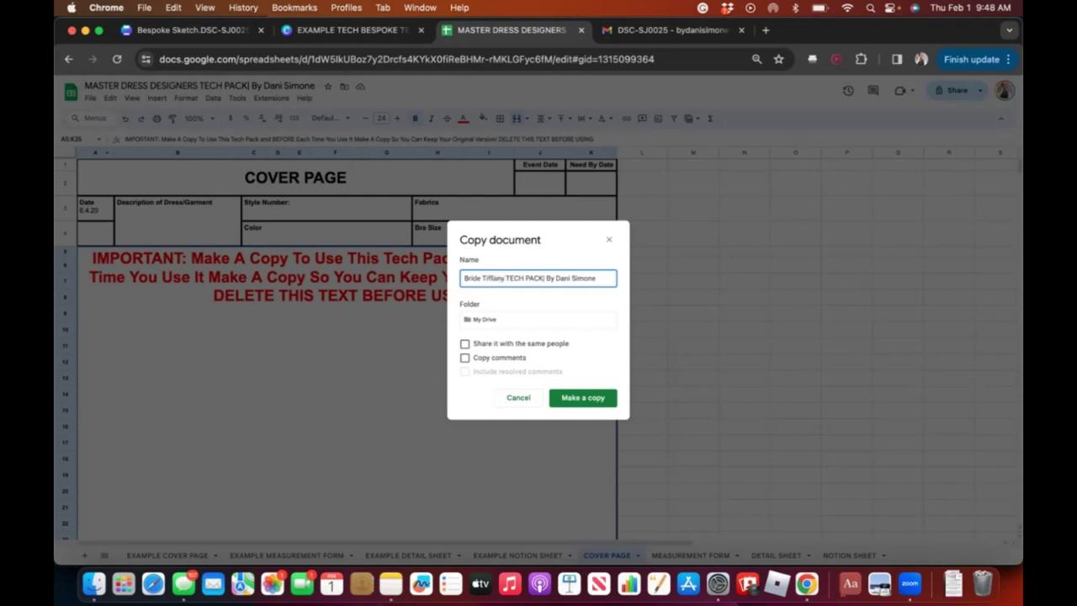
- Replace the designer credit at the end of the copy's name with "Style #DSC-0067"
key("shift+Left")
key("shift+Left")
key("shift+Left")
key("shift+Left")
key("shift+Left")
key("shift+Left")
key("shift+Left")
key("shift+Left")
key("shift+Left")
key("shift+Left")
key("shift+Left")
key("shift+Left")
key("shift+Left")
key("shift+Left")
key("BackSpace")
type("Style N")
key("BackSpace")
type("#")
type("0")
type("SC")
type("-00")
type("67")
- Create the renamed tech pack copy in My Drive
key("shift+Left")
key("shift+Left")
key("shift+Left")
key("shift+Left")
left_click(600, 278)
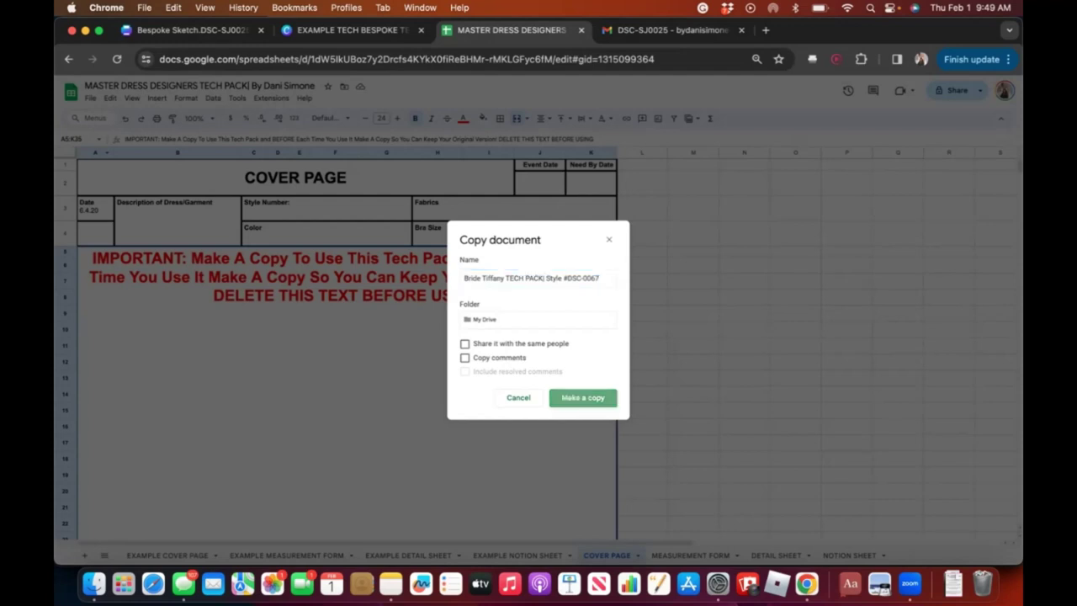
key("Return")
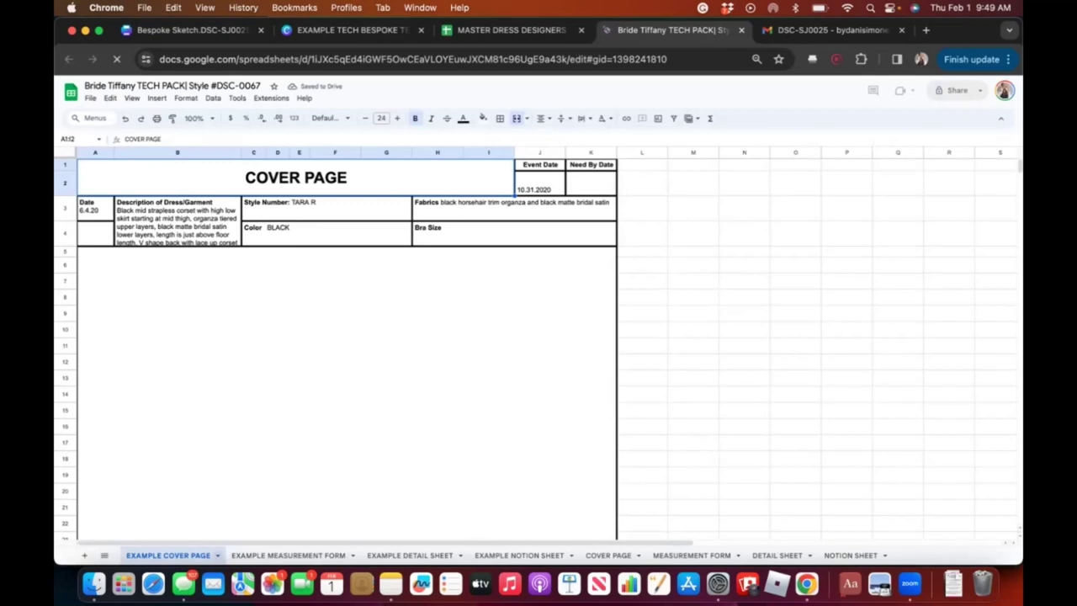
- Delete the EXAMPLE COVER PAGE and EXAMPLE MEASUREMENT FORM sheets from the new tech pack copy
left_click(217, 555)
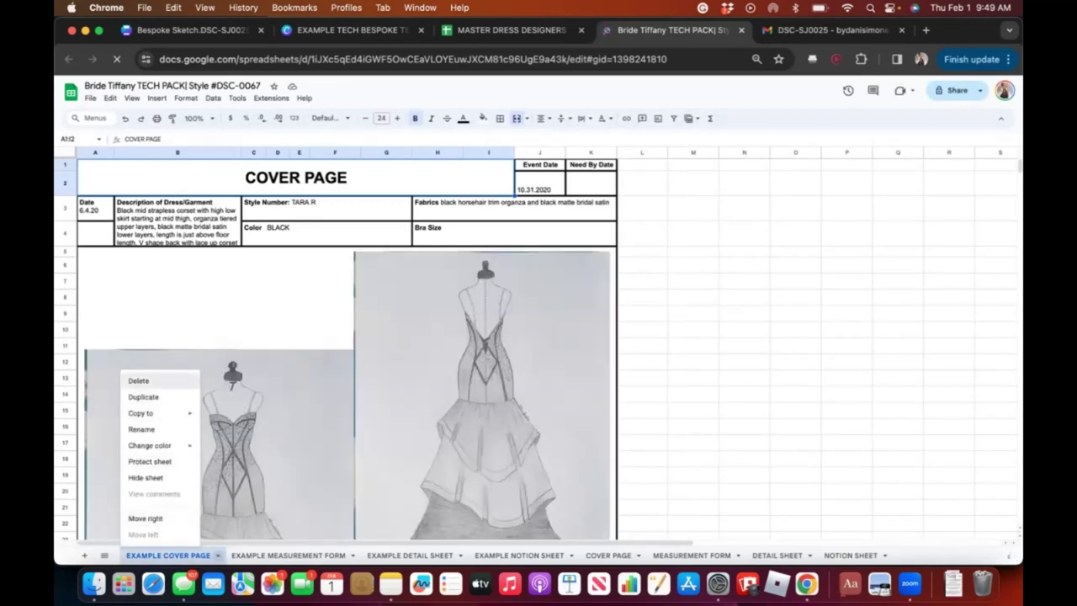
left_click(138, 380)
left_click(649, 342)
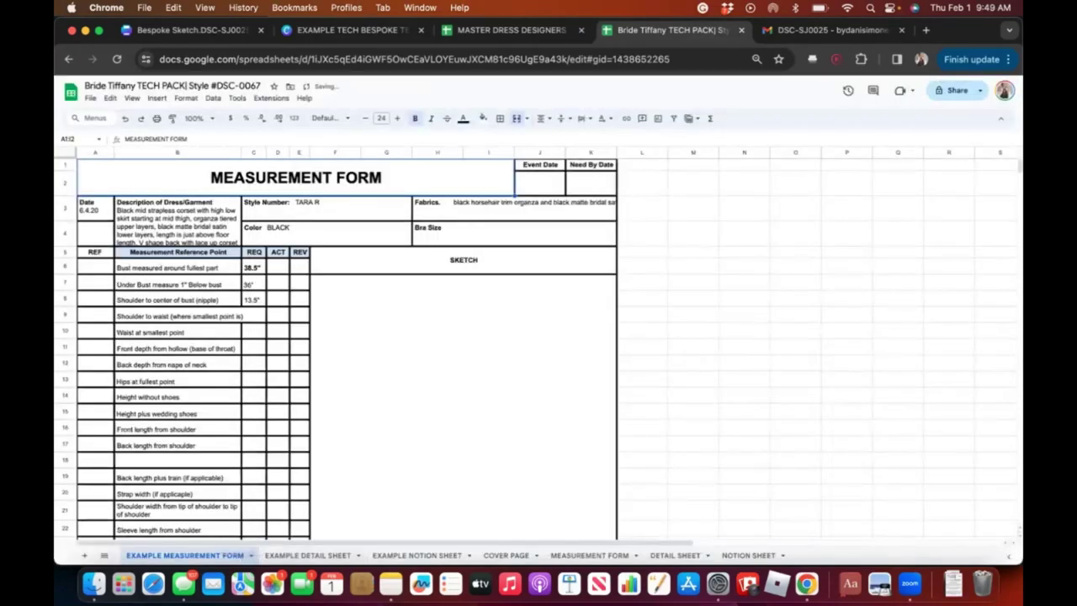
left_click(250, 556)
left_click(138, 380)
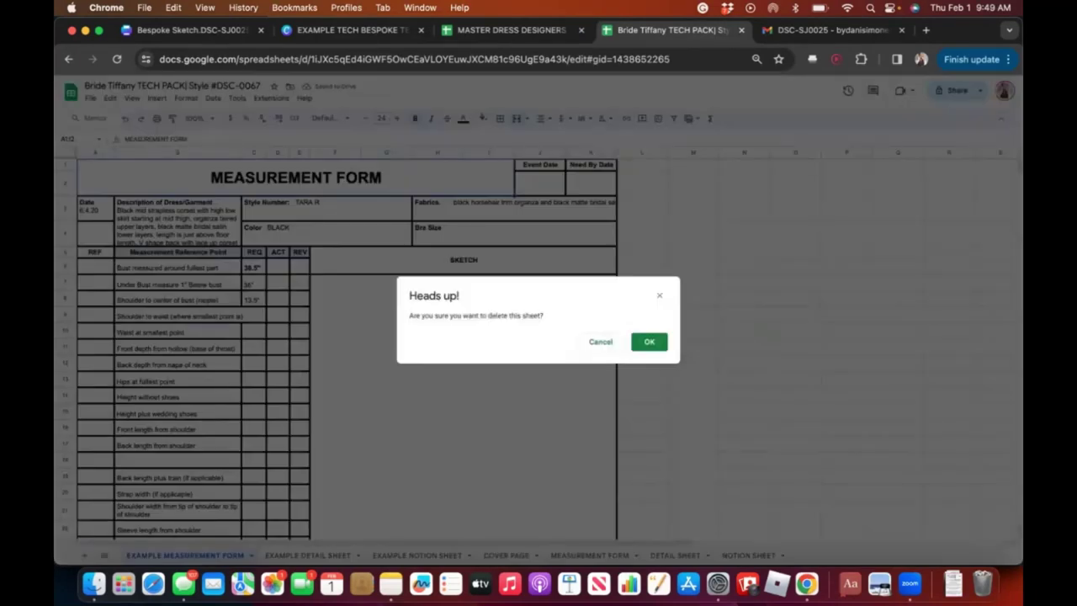
key("Return")
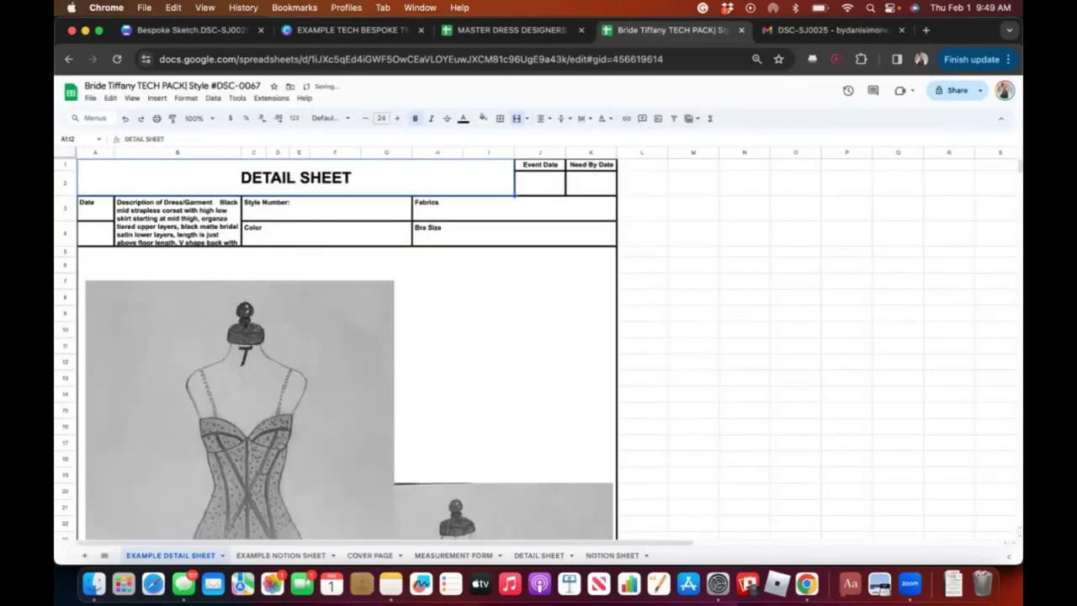
- Delete the EXAMPLE DETAIL SHEET and EXAMPLE NOTION SHEET sheets from the tech pack copy
right_click(171, 556)
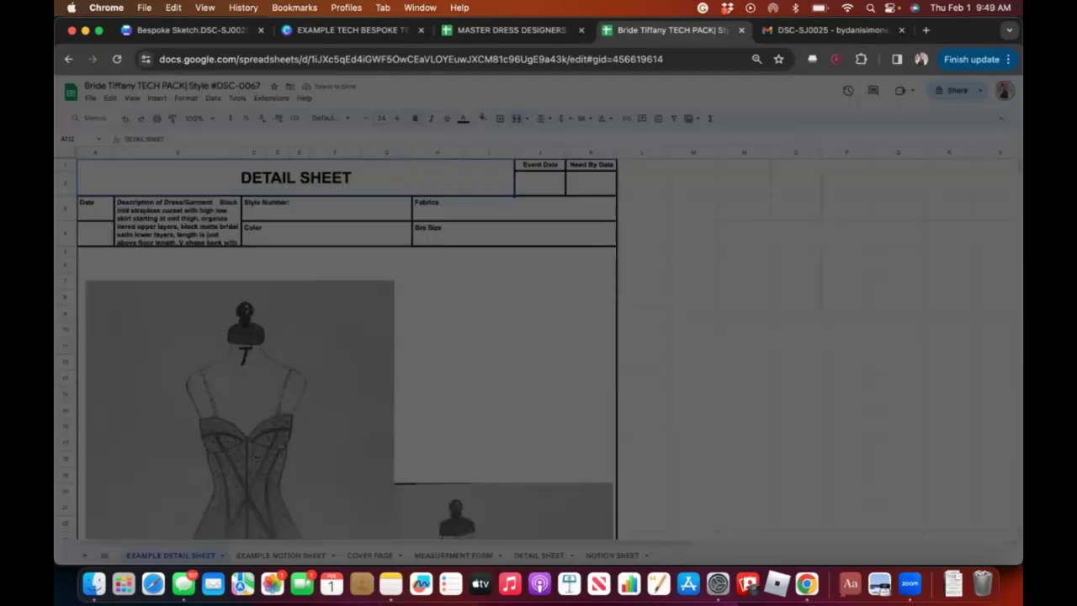
left_click(138, 380)
key("Return")
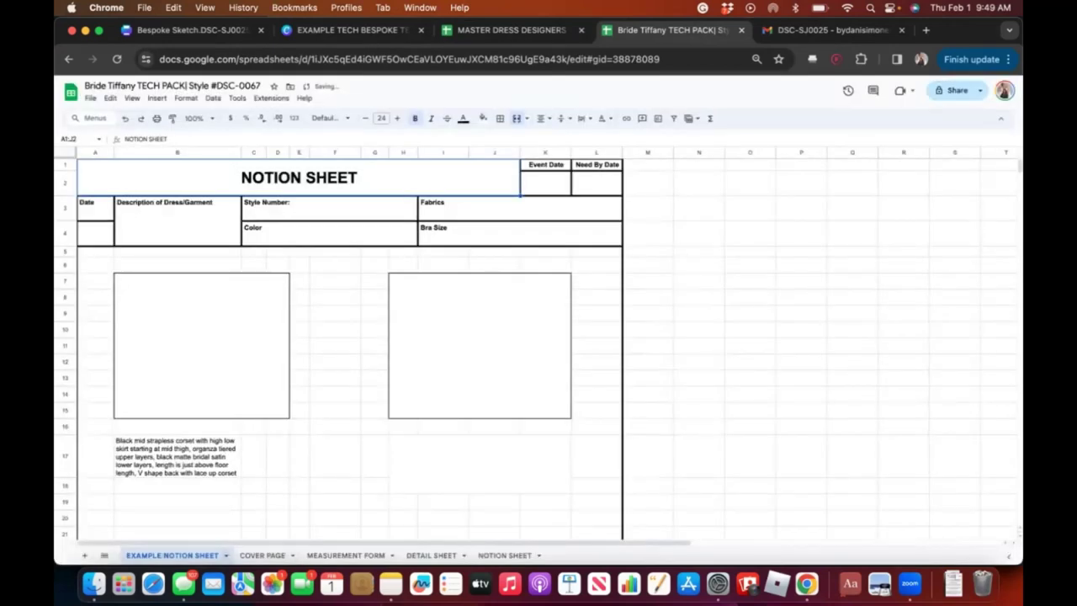
right_click(171, 556)
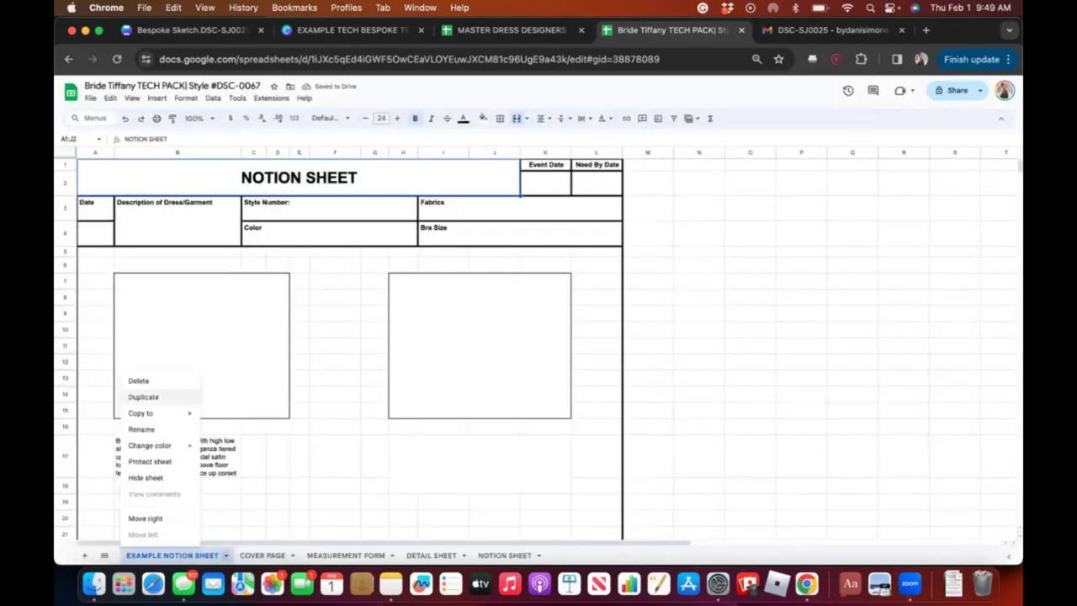
left_click(138, 381)
key("Return")
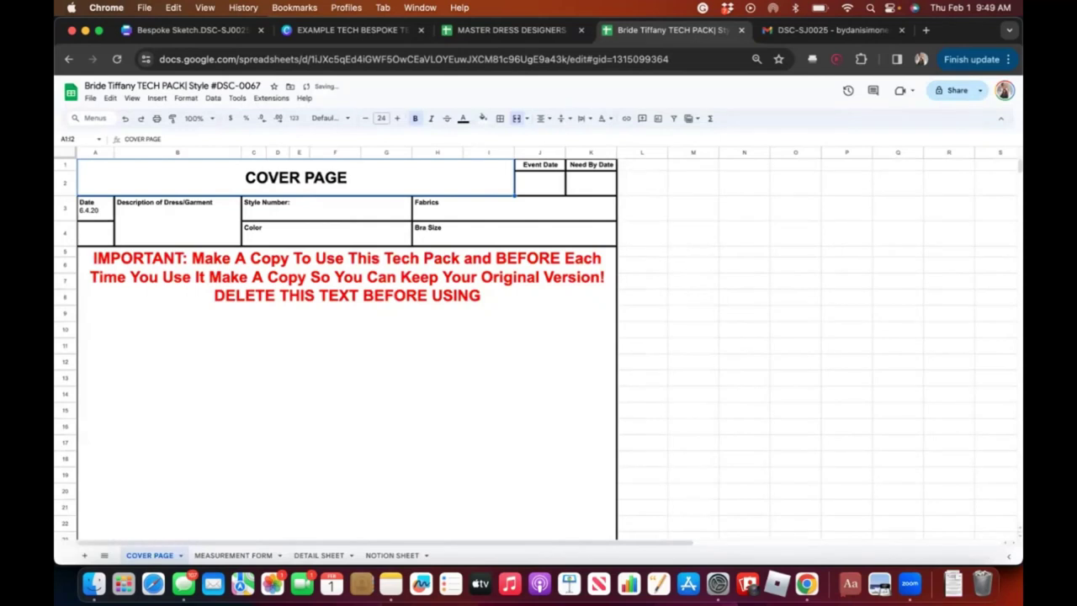
double_click(467, 274)
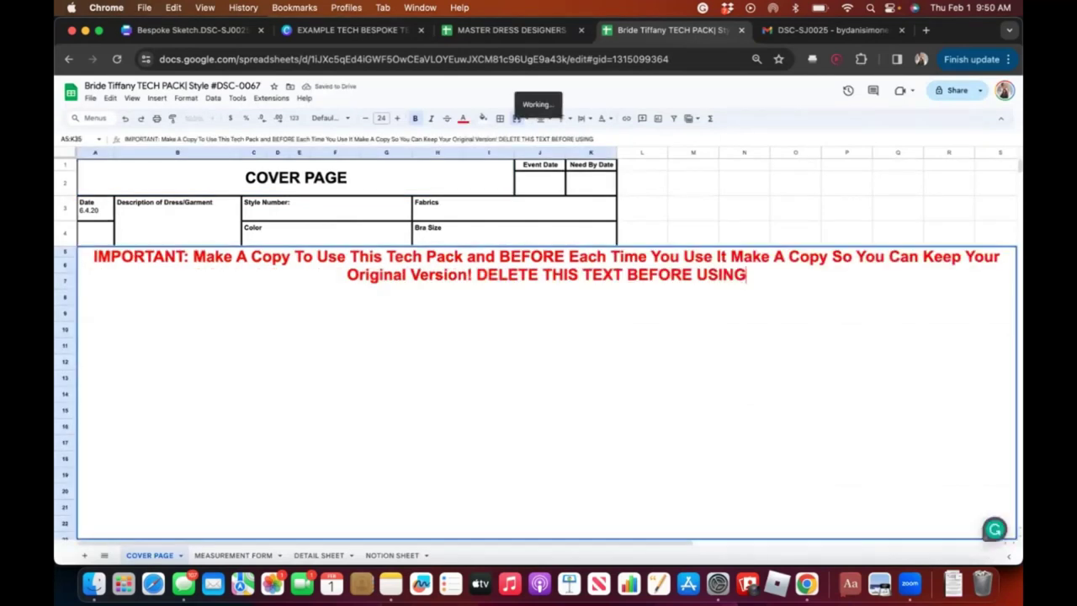
left_click_drag(747, 275, 94, 256)
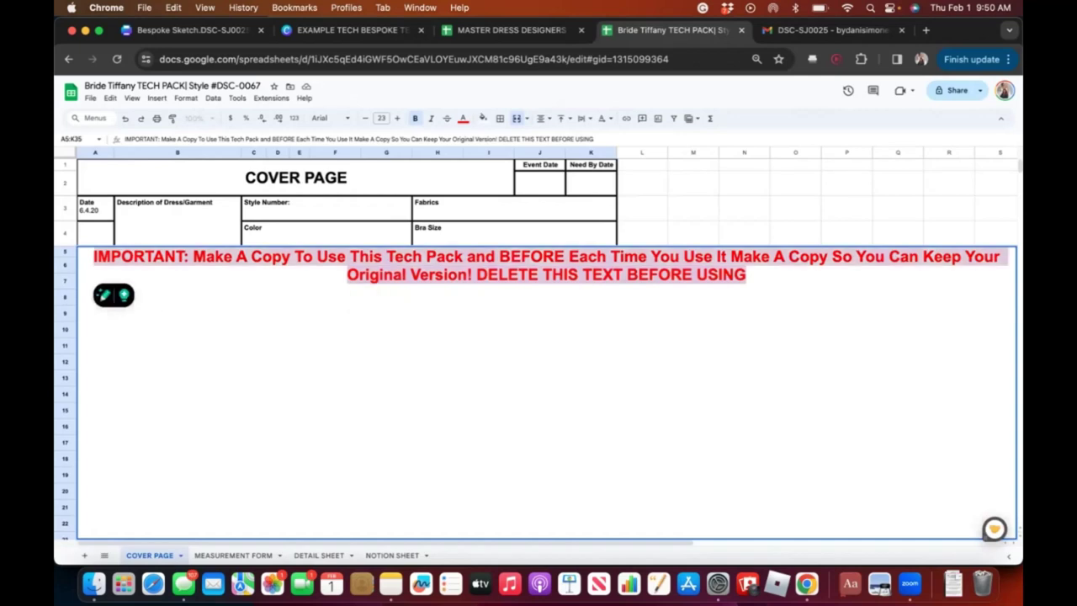
left_click(349, 309)
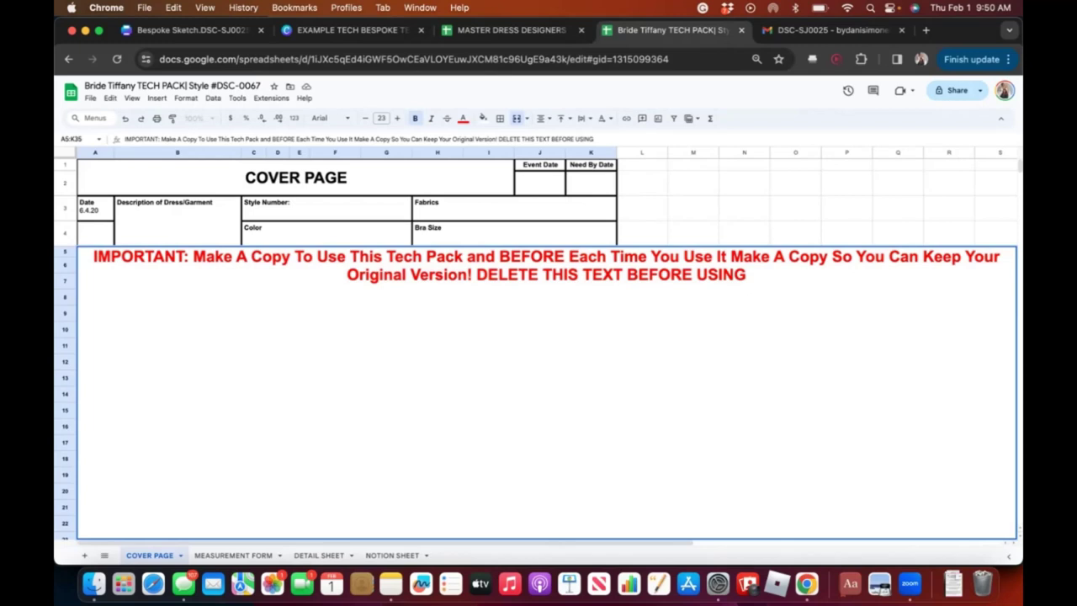
left_click(744, 209)
- Delete the whole red IMPORTANT make-a-copy notice from the merged area below the COVER PAGE header
double_click(538, 274)
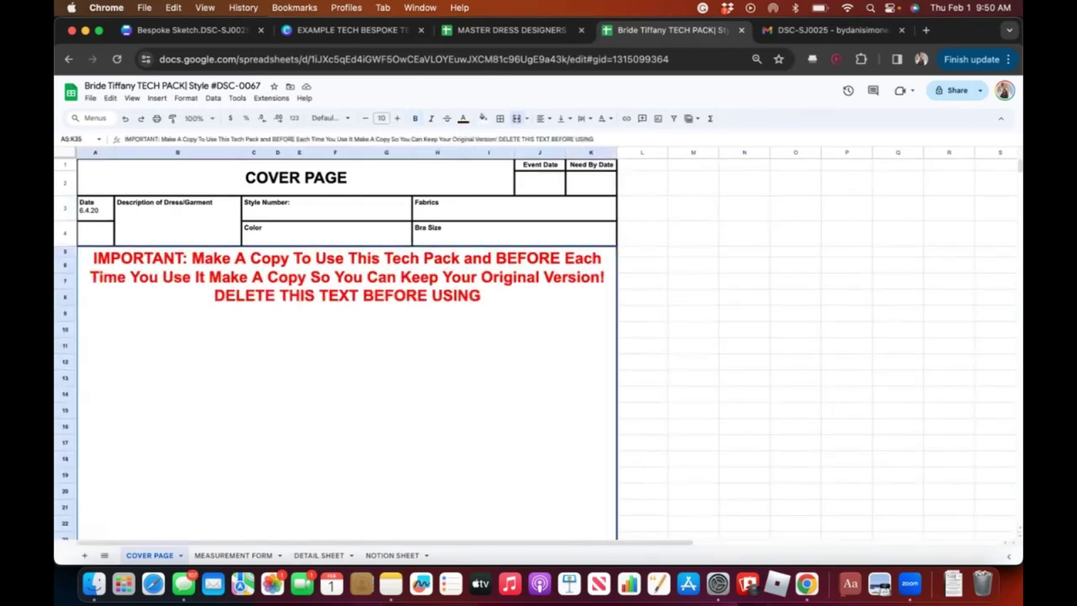
key("super+a")
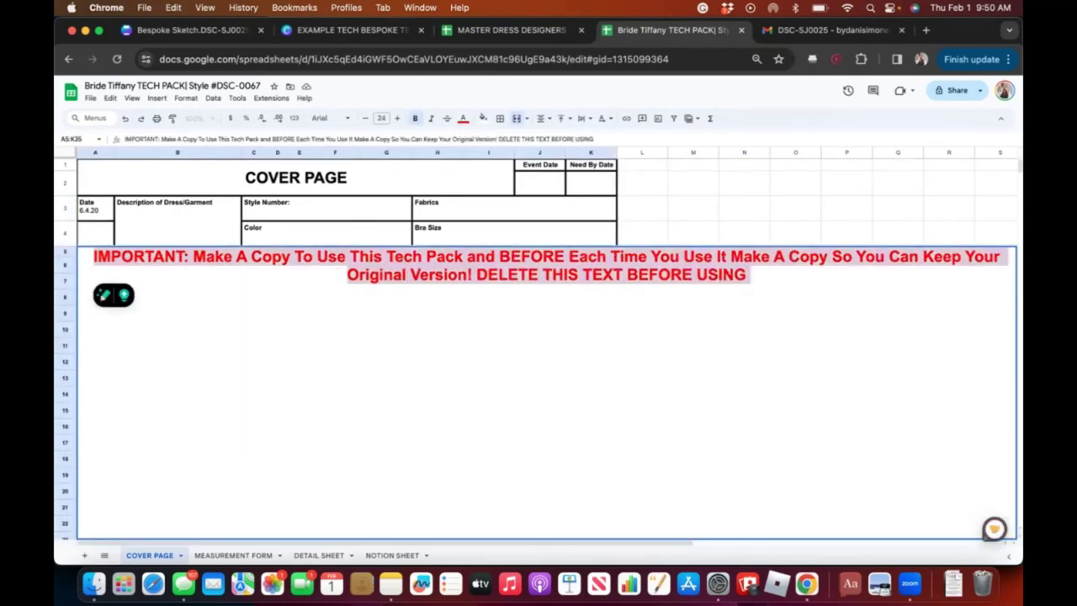
key("BackSpace")
left_click(795, 329)
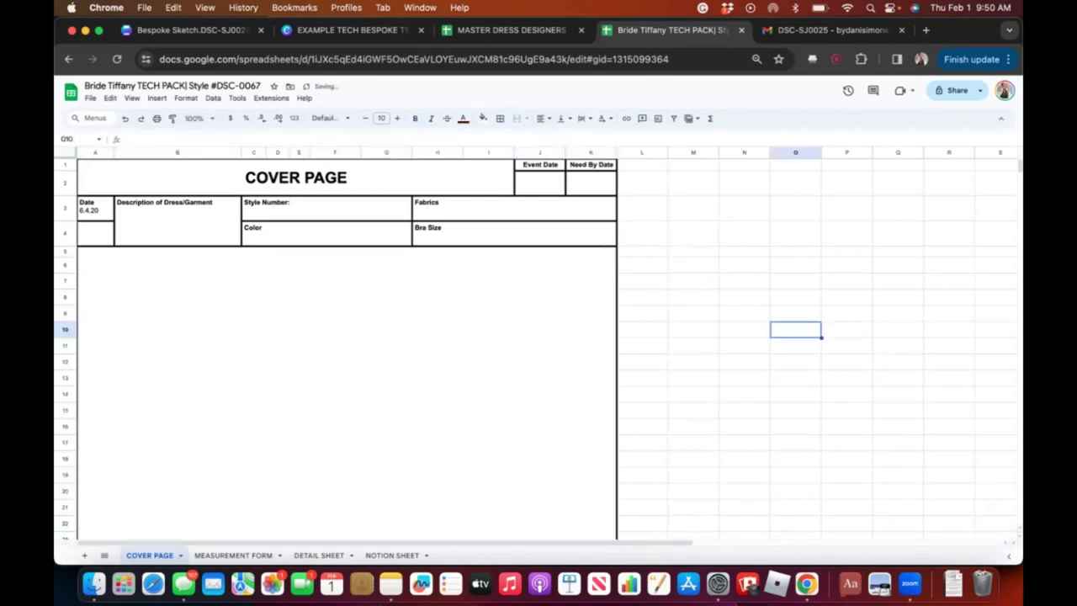
- Open the cover page's dress description cell, then switch to the Bespoke Sketch design in Canva and skim its sketch pages
right_click(311, 317)
double_click(236, 200)
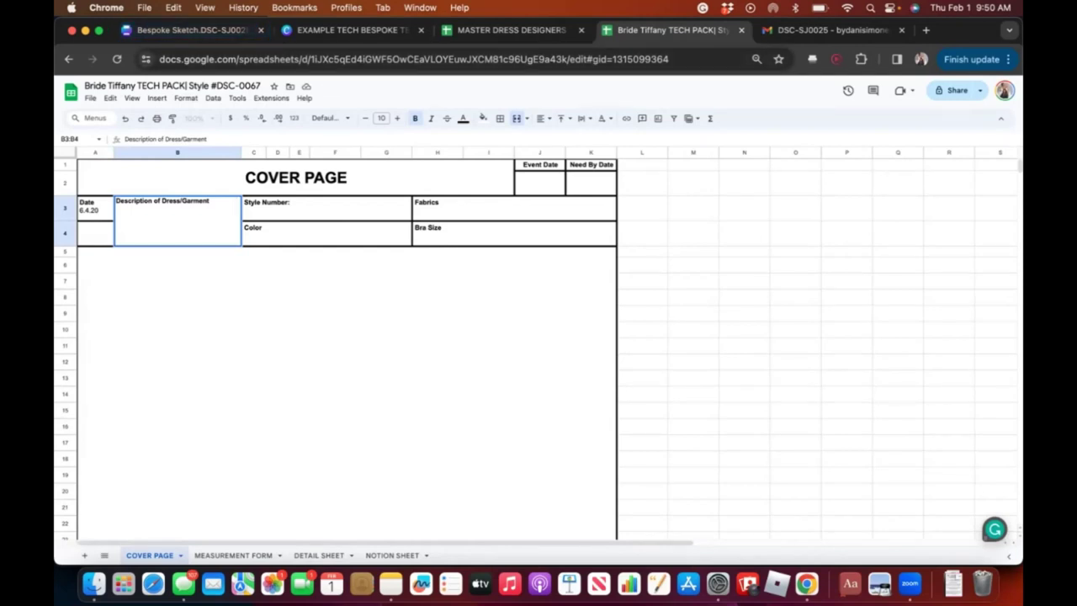
left_click(190, 29)
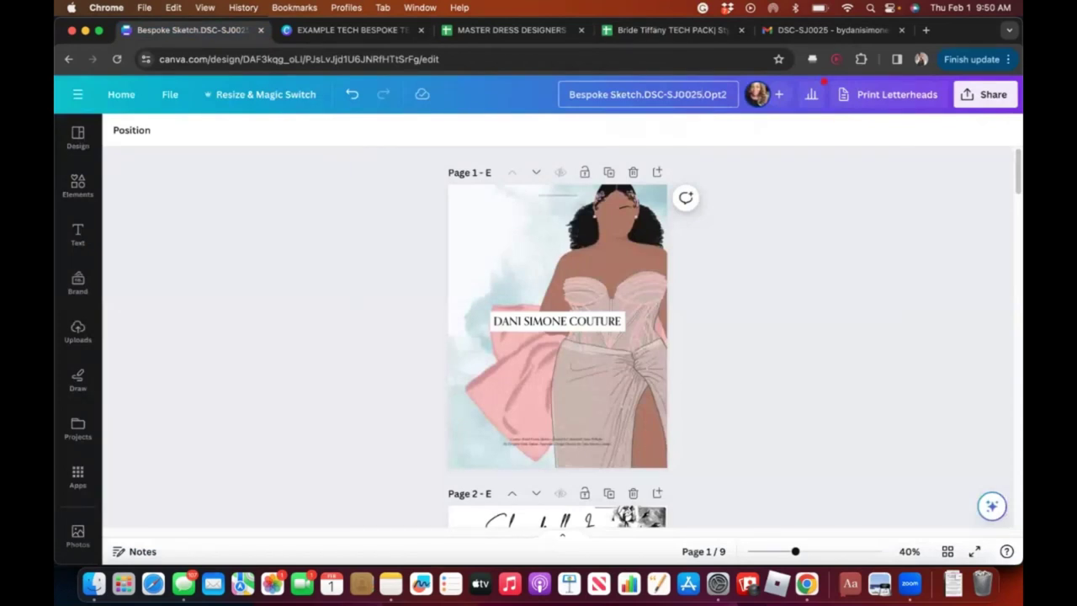
scroll(558, 337, "down", 3)
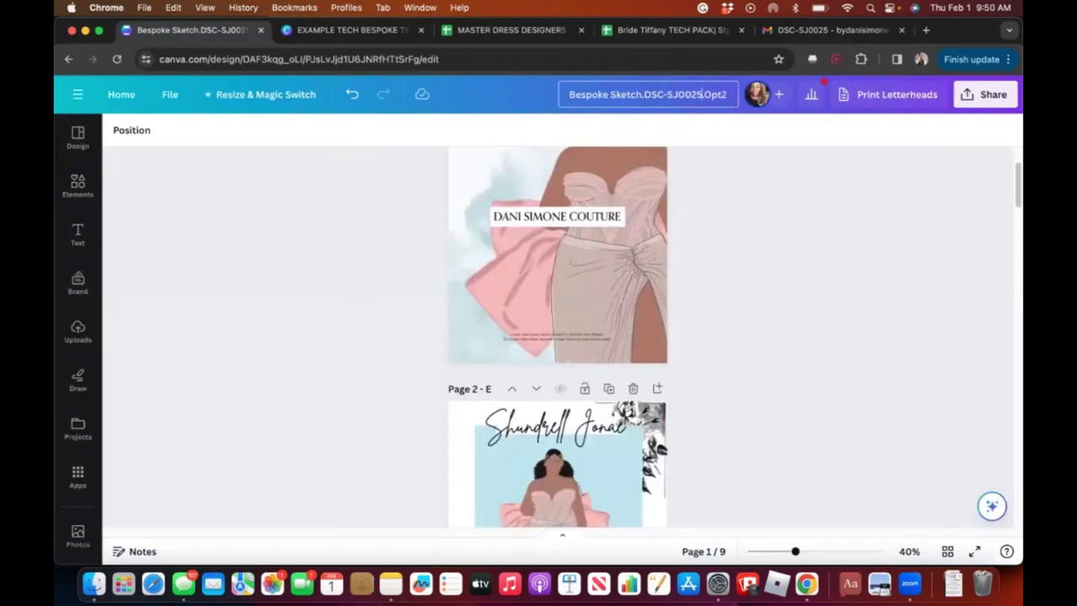
scroll(558, 337, "down", 6)
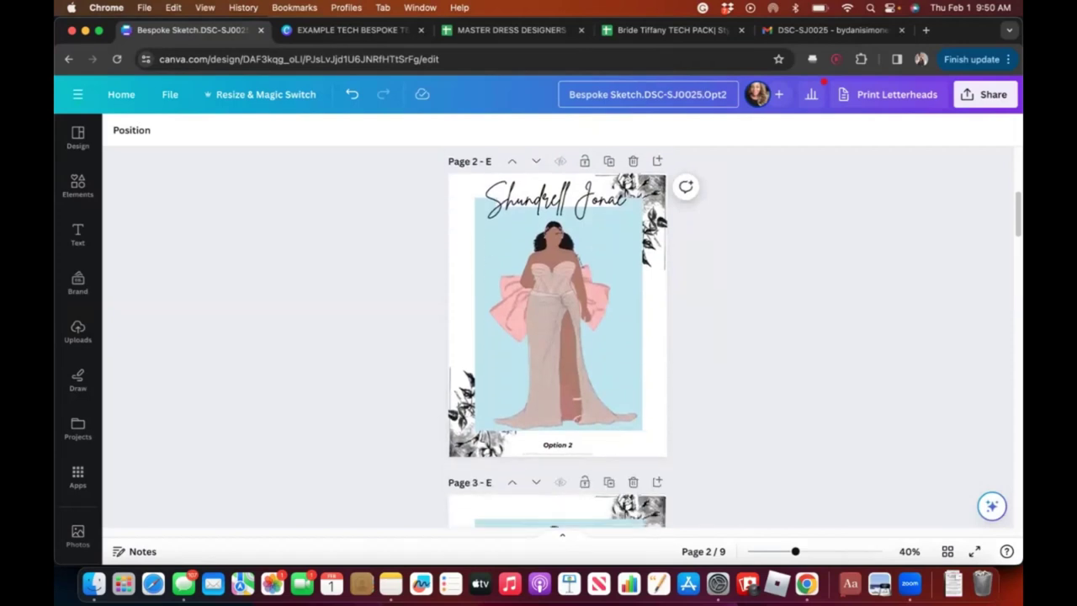
scroll(558, 337, "down", 1)
scroll(558, 336, "up", 7)
scroll(558, 336, "down", 7)
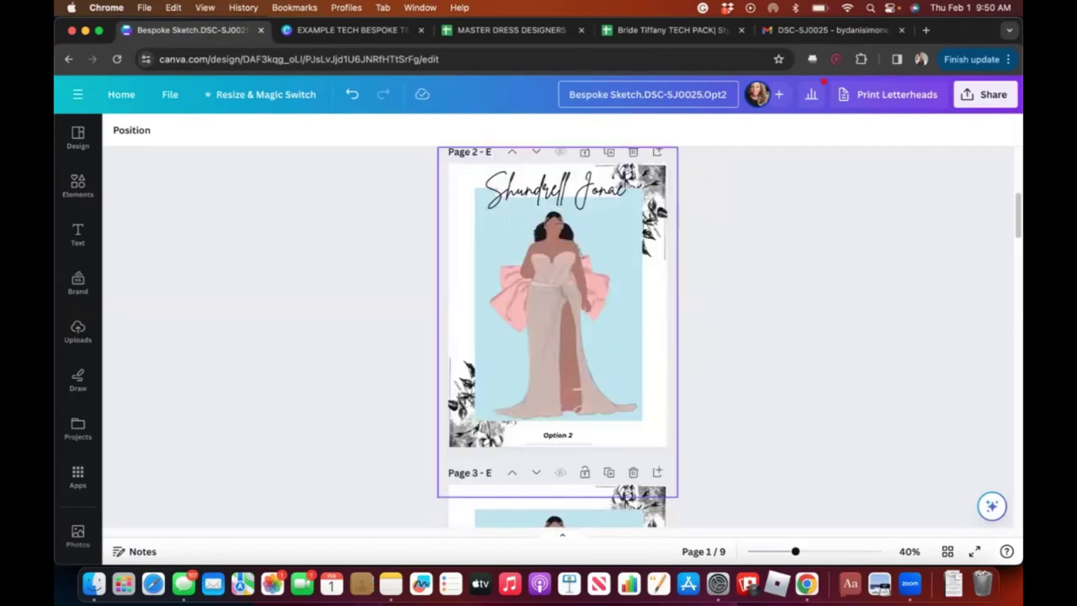
scroll(558, 336, "down", 1)
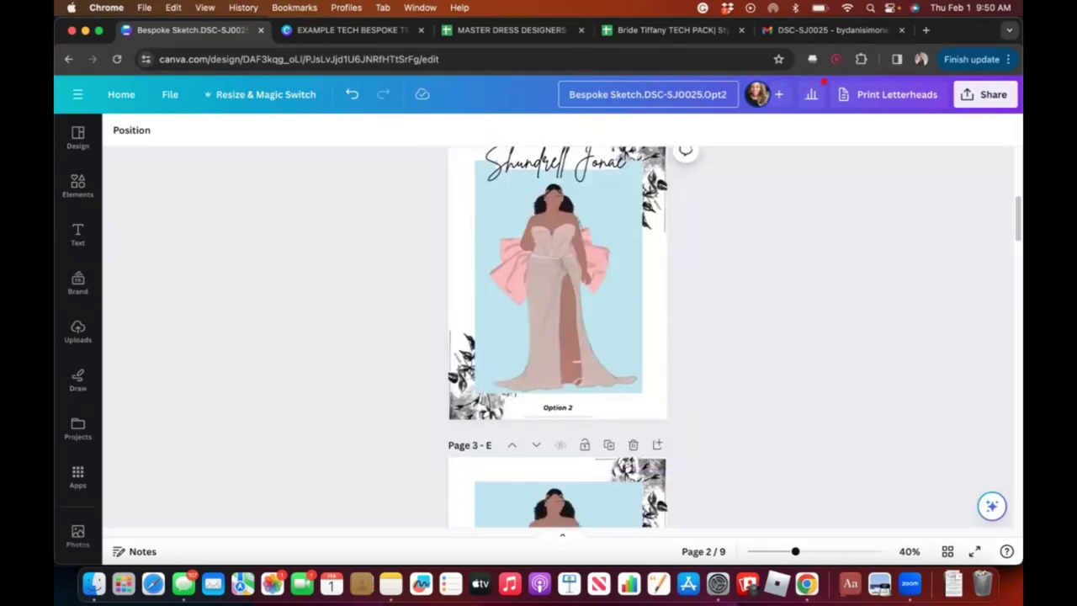
scroll(558, 337, "down", 10)
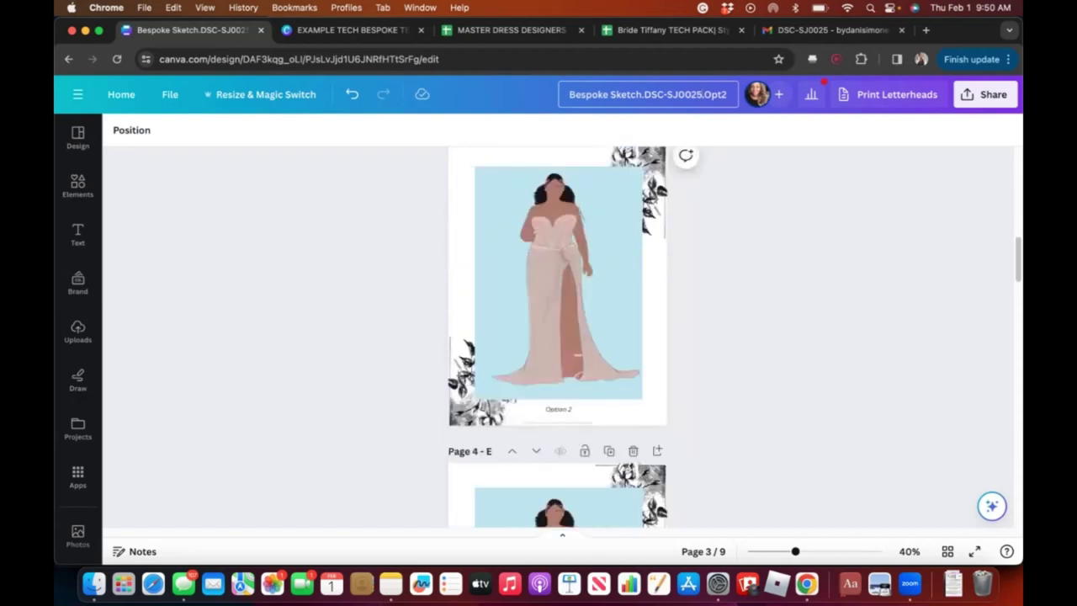
scroll(558, 336, "down", 15)
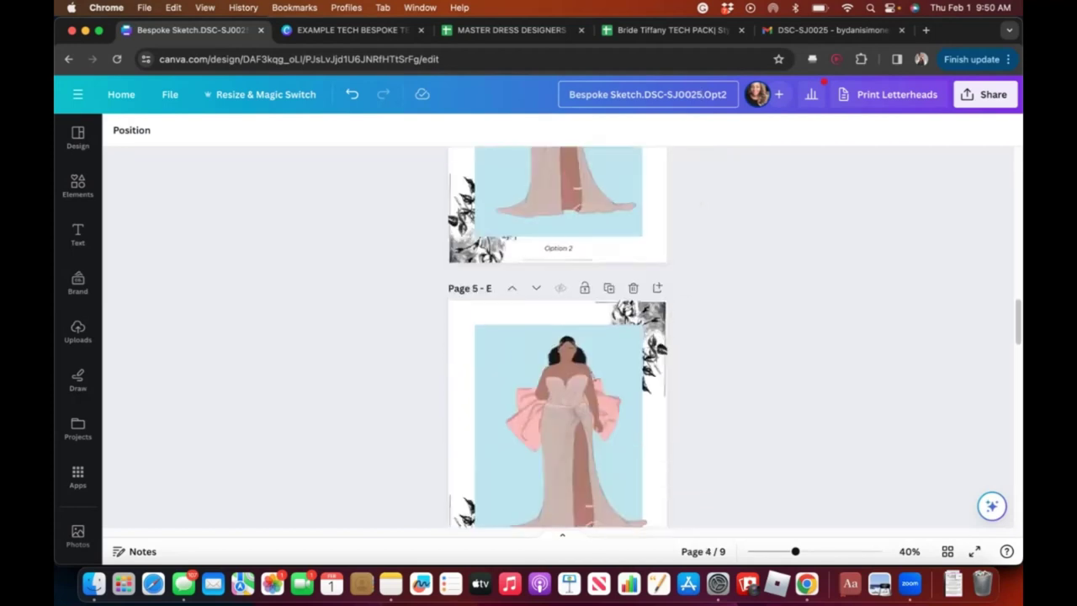
scroll(558, 337, "up", 5)
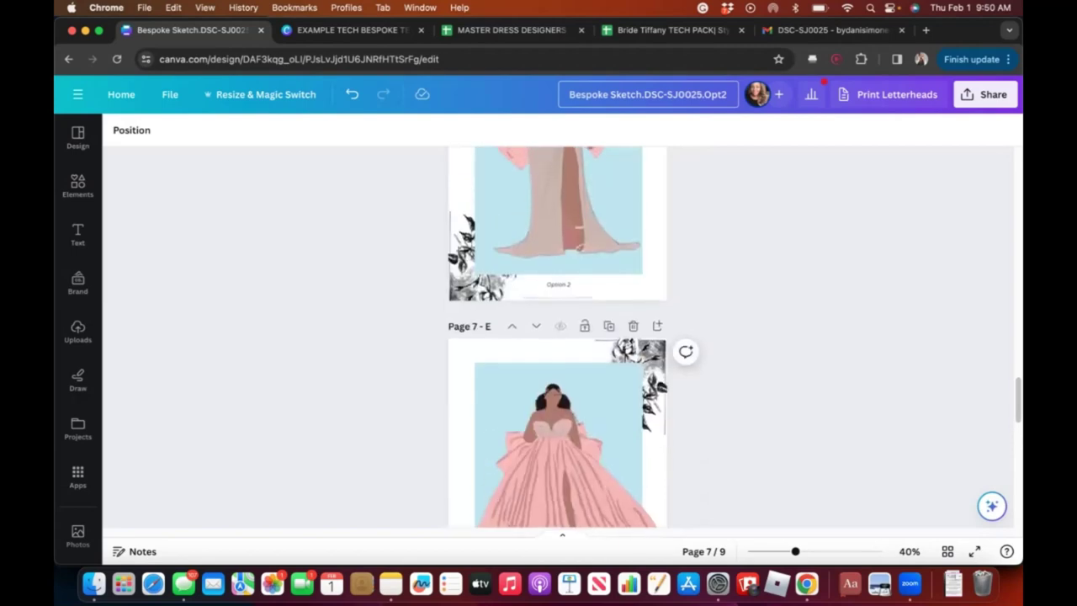
scroll(558, 337, "up", 20)
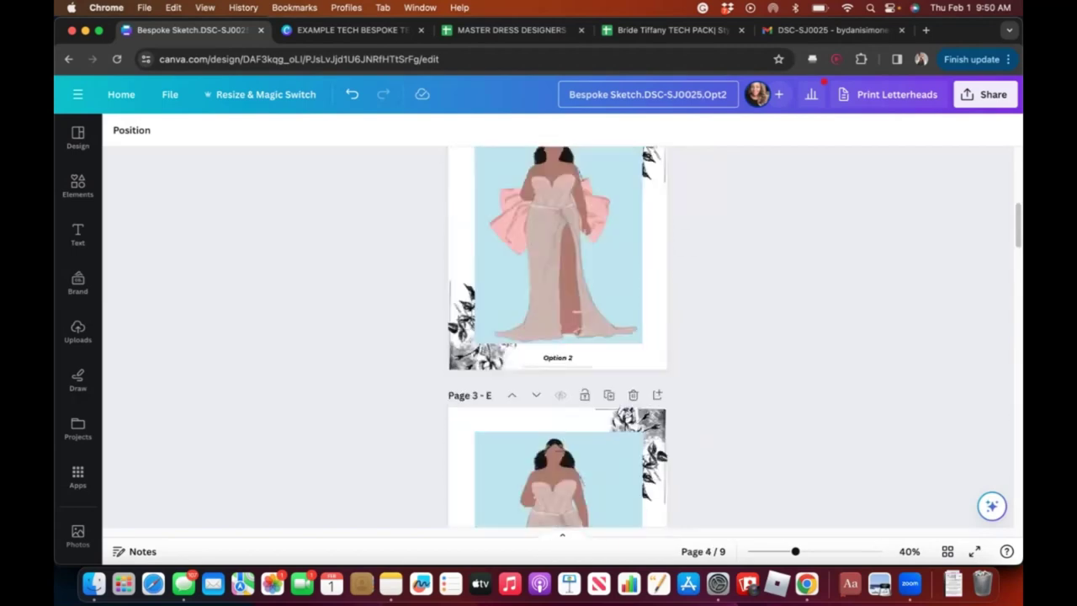
scroll(558, 336, "up", 4)
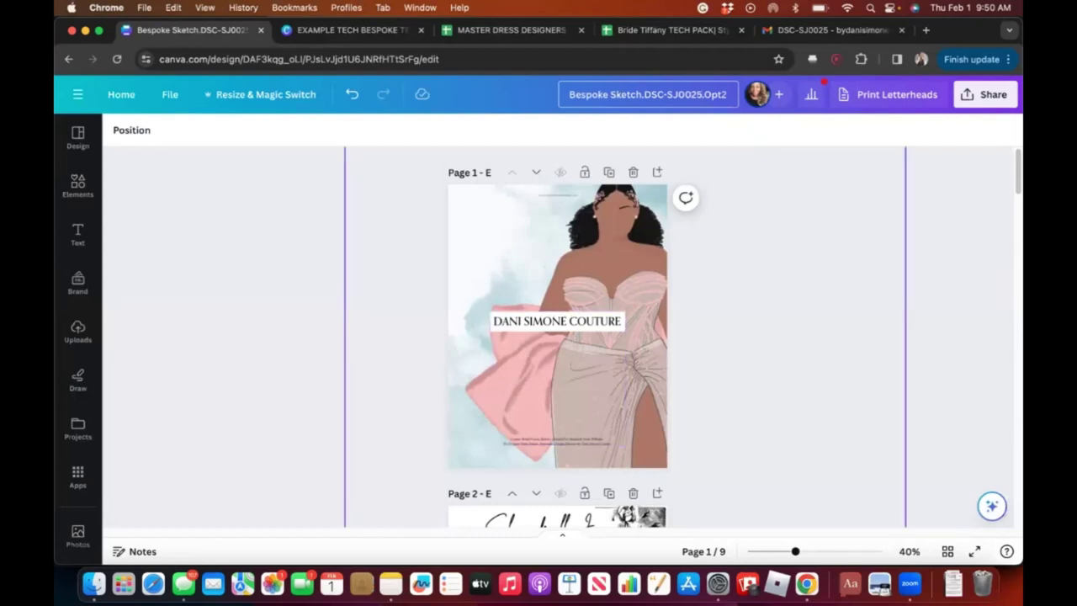
- Go through the client's Option 2 sketches page by page, from the cover to the Description page, examining each dress variation
scroll(557, 336, "down", 4)
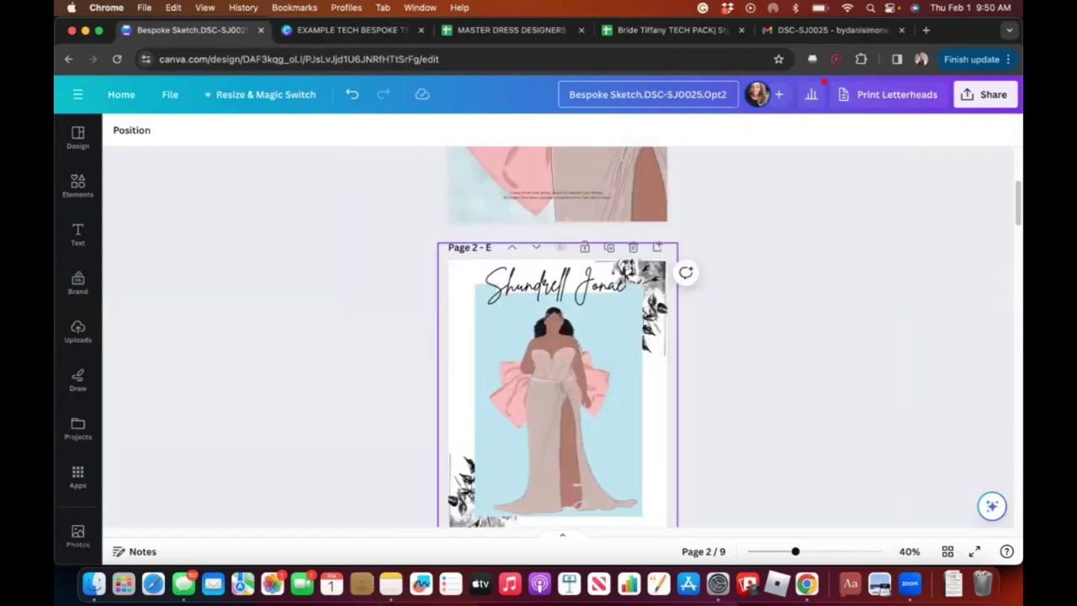
scroll(558, 336, "down", 5)
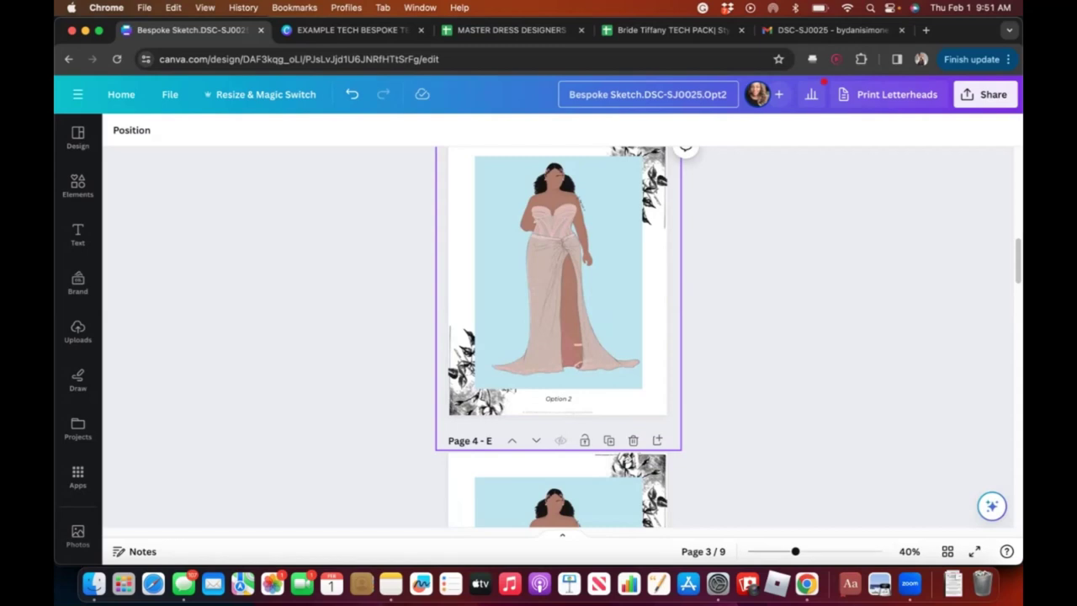
scroll(558, 336, "down", 3)
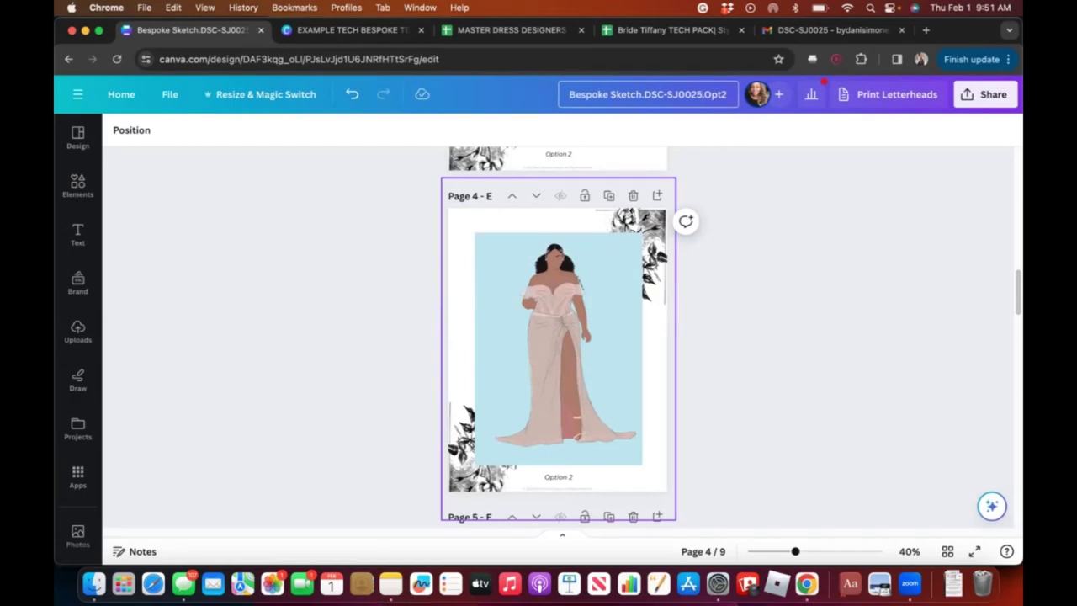
scroll(558, 336, "down", 3)
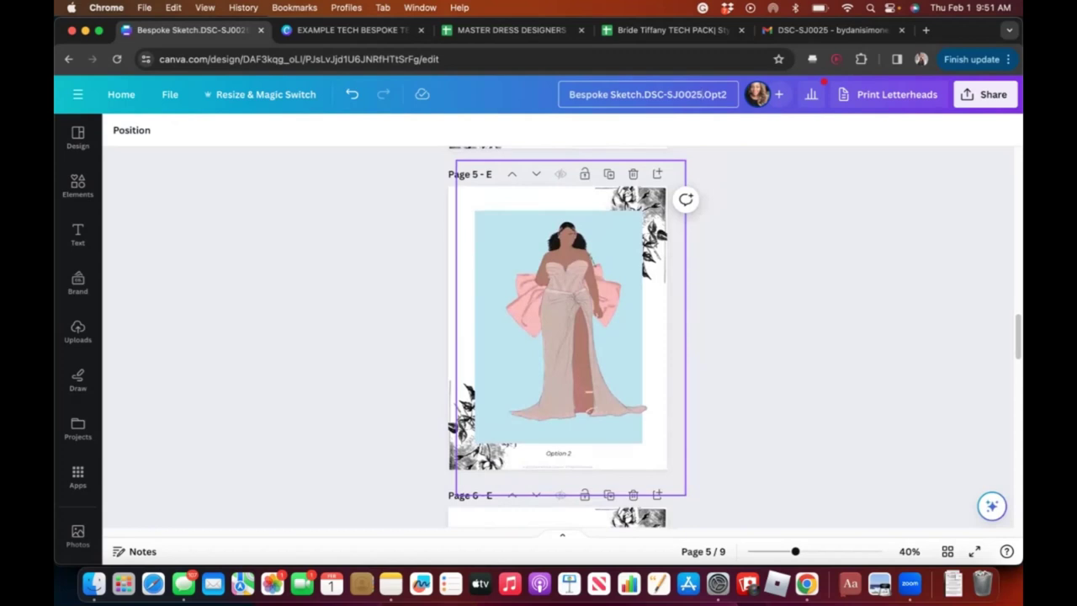
scroll(558, 336, "down", 3)
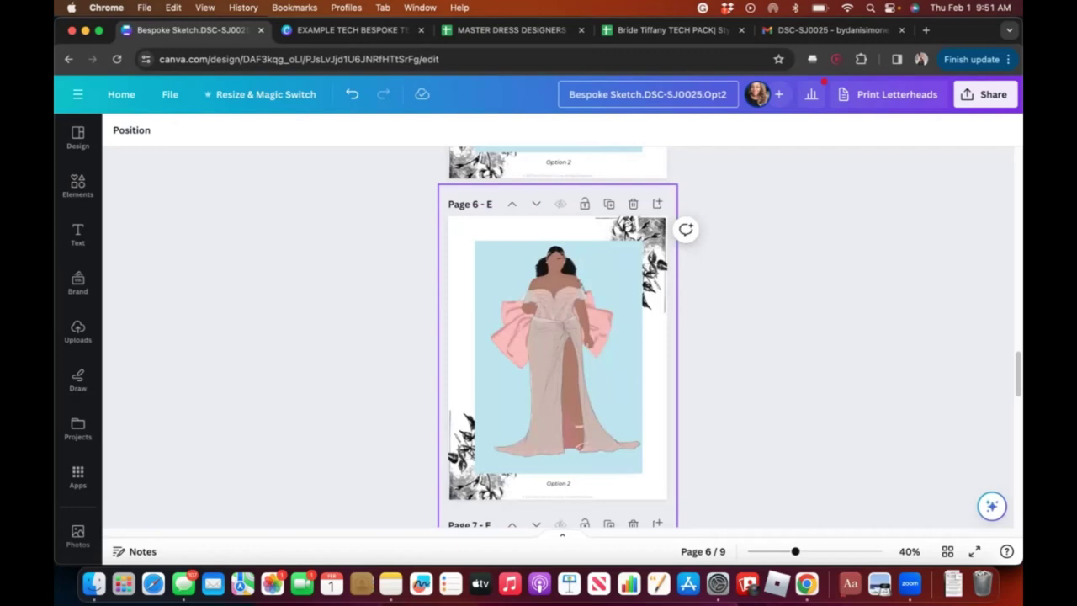
scroll(558, 337, "down", 3)
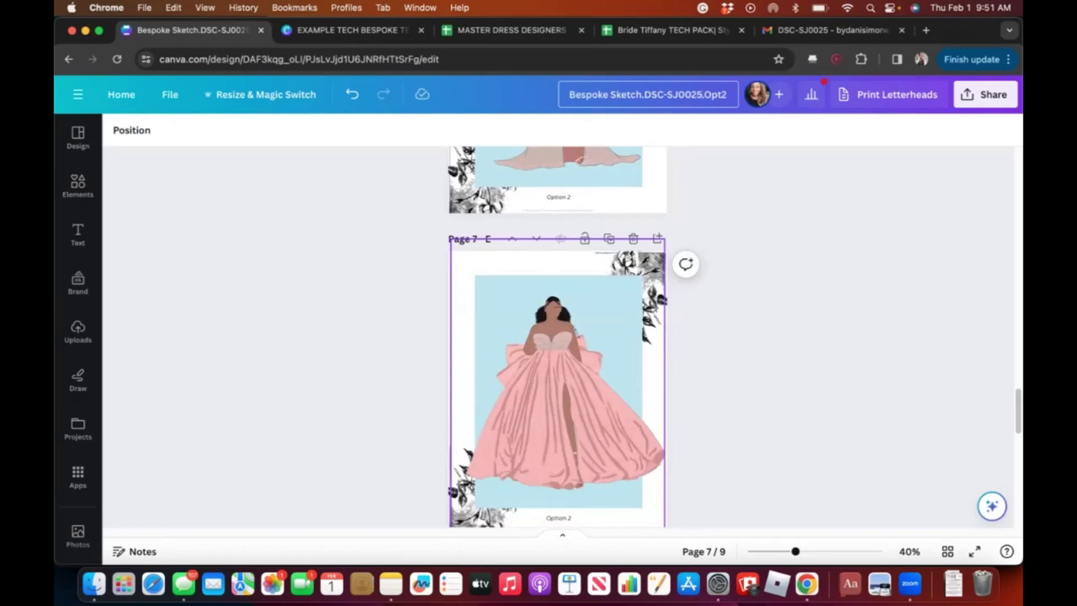
scroll(558, 337, "down", 4)
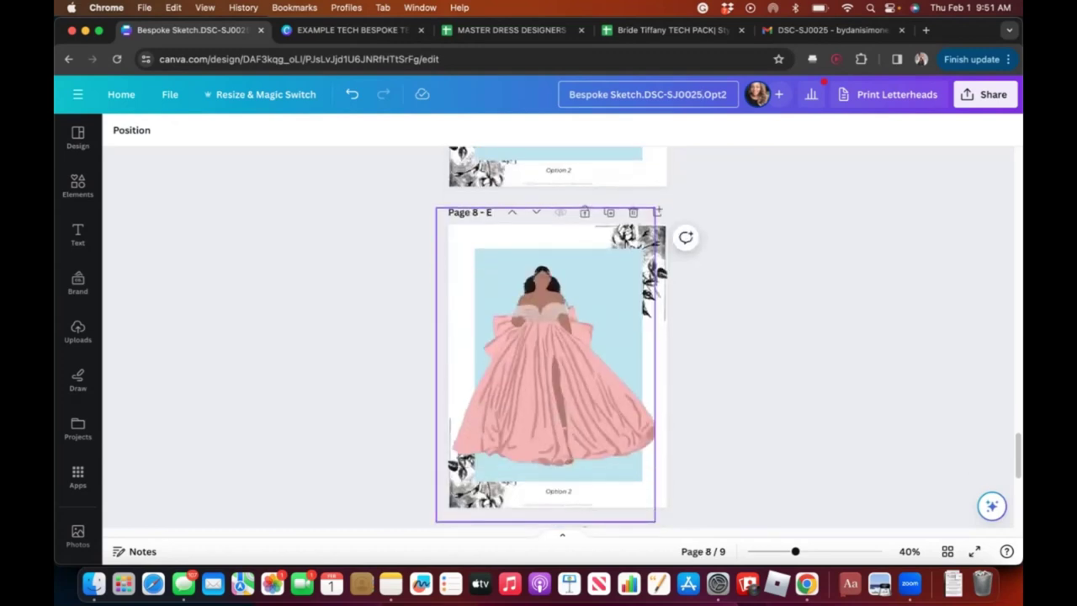
scroll(558, 337, "down", 5)
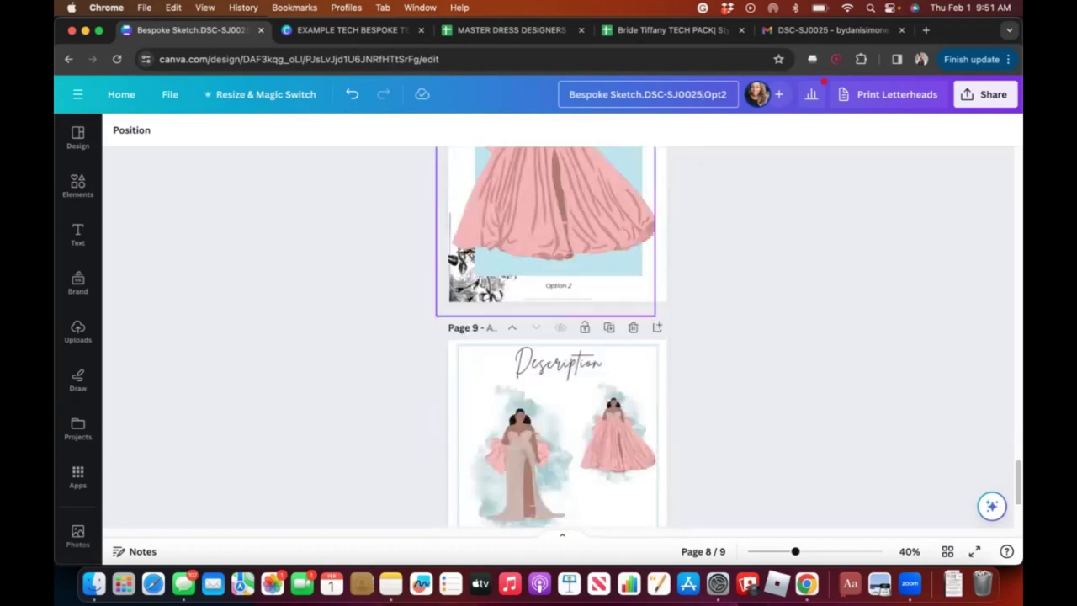
- Compare the two full-skirt gown sketches on pages 7 and 8 with each other and with the Description page
scroll(558, 337, "up", 5)
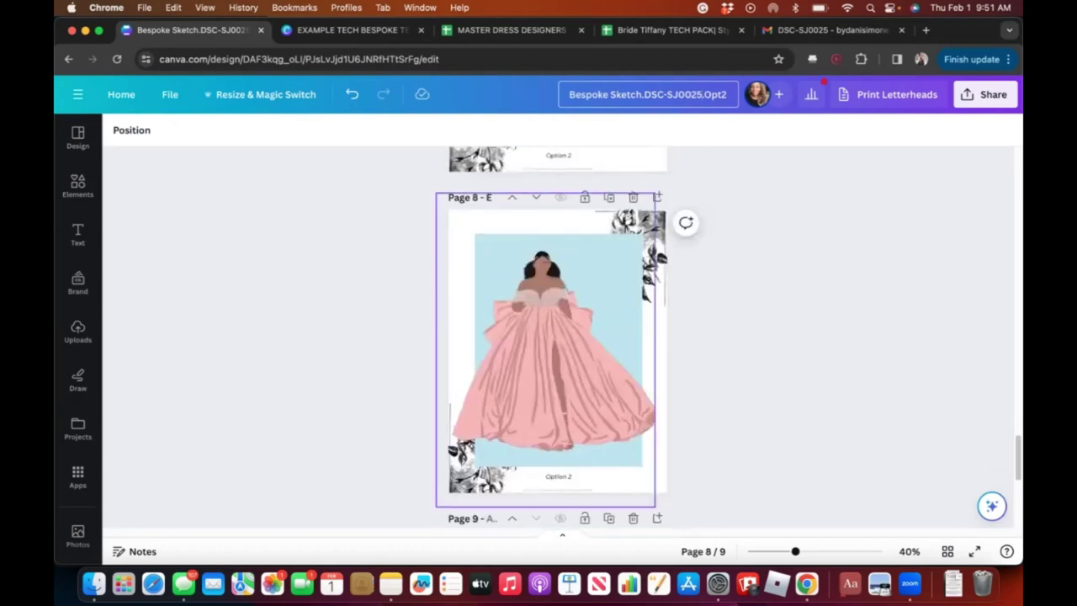
scroll(558, 337, "up", 4)
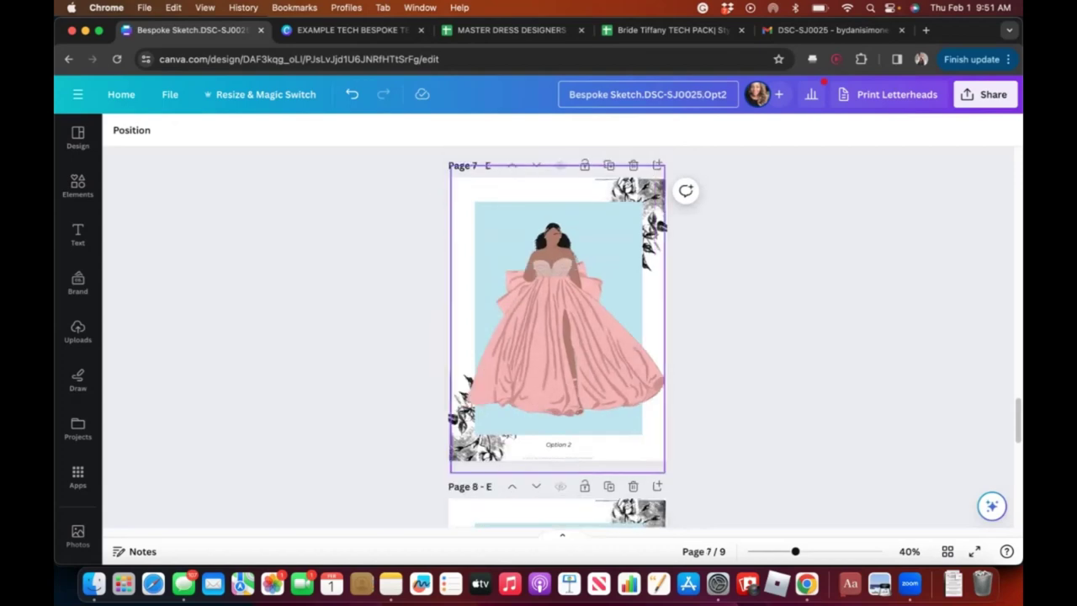
scroll(558, 337, "down", 5)
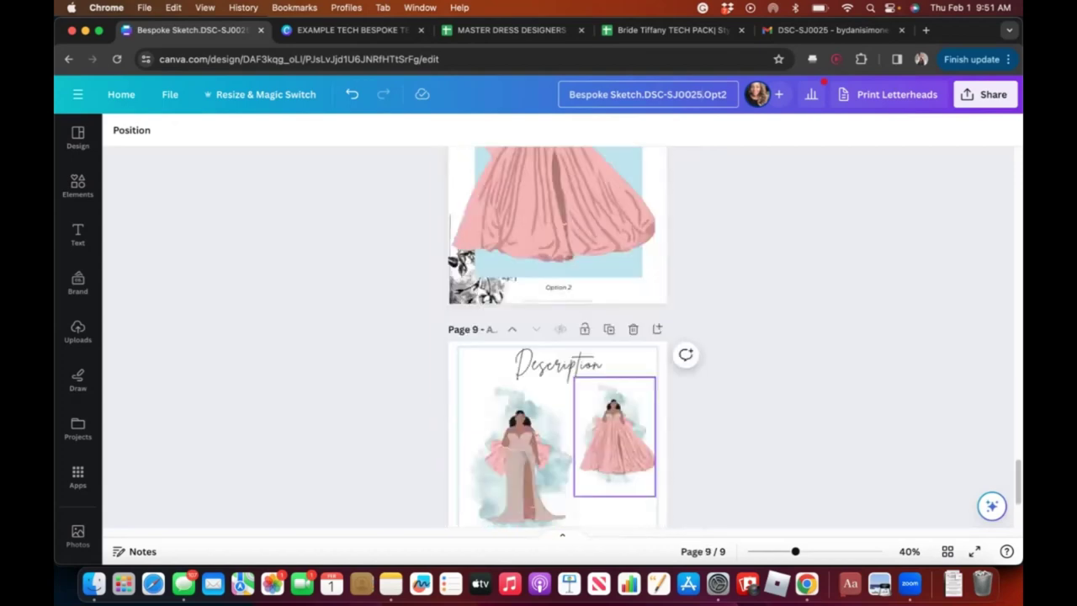
scroll(558, 336, "up", 2)
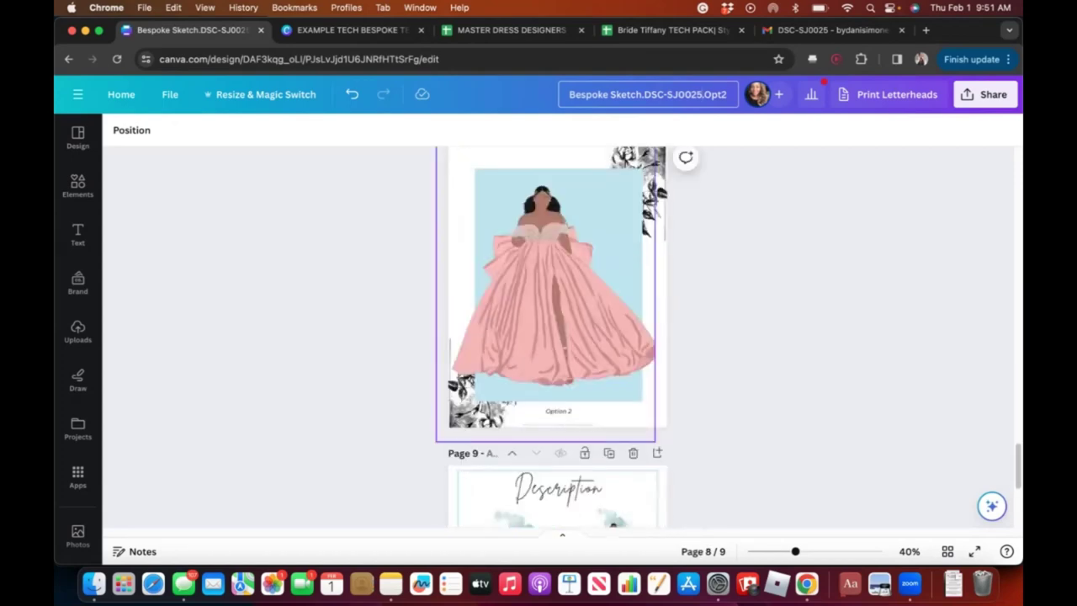
scroll(558, 336, "up", 2)
scroll(558, 336, "up", 3)
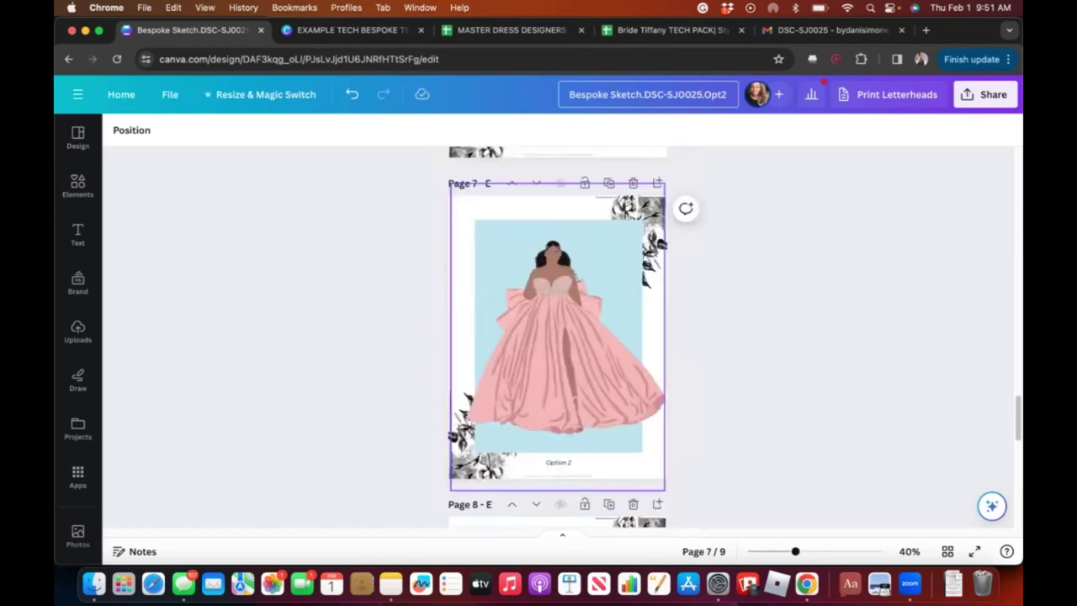
scroll(558, 337, "down", 5)
scroll(558, 337, "up", 3)
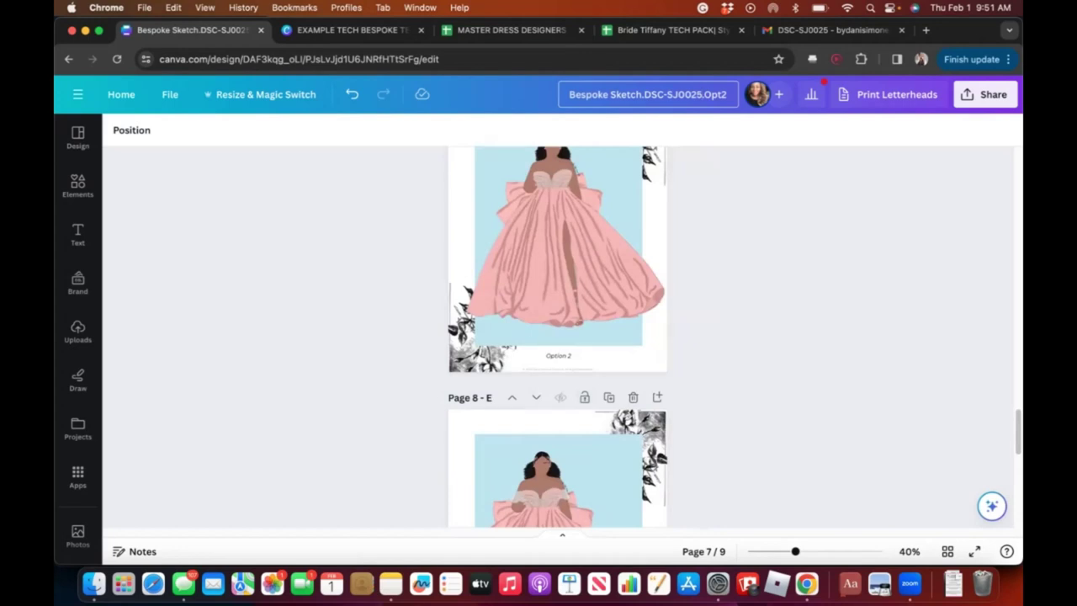
- Copy the whole bulleted dress description from the Description page at the end of the client's Option 2 sketches
scroll(558, 337, "down", 5)
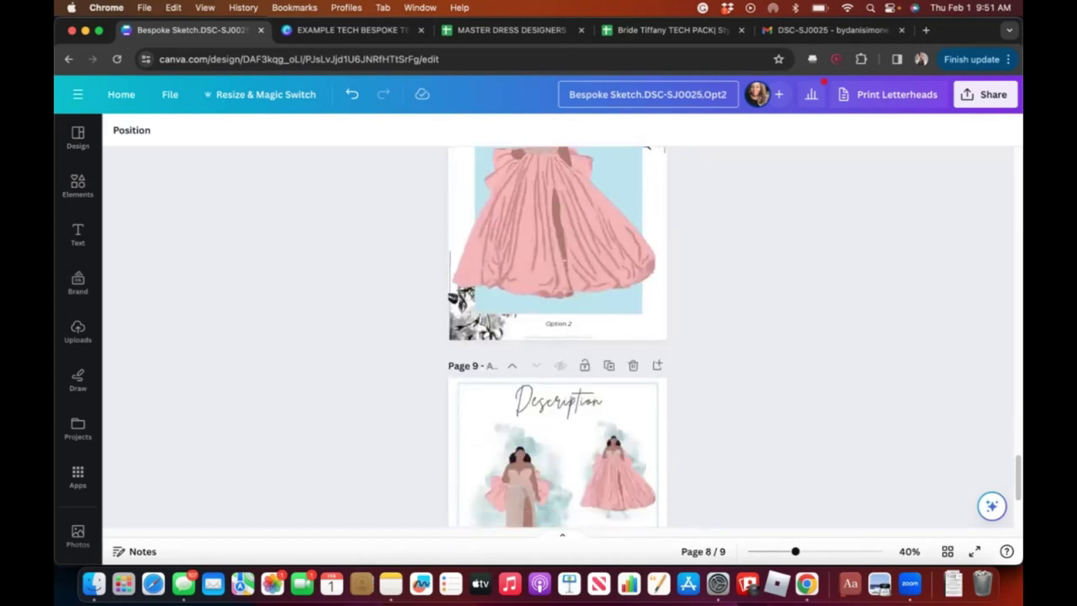
scroll(558, 337, "down", 2)
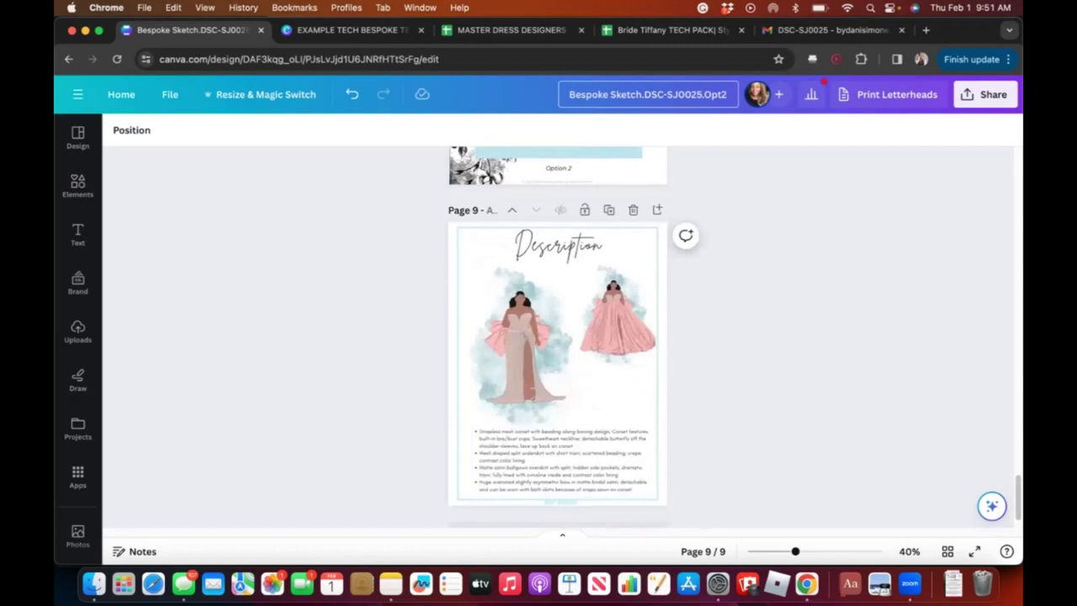
left_click_drag(796, 552, 816, 551)
scroll(519, 371, "down", 5)
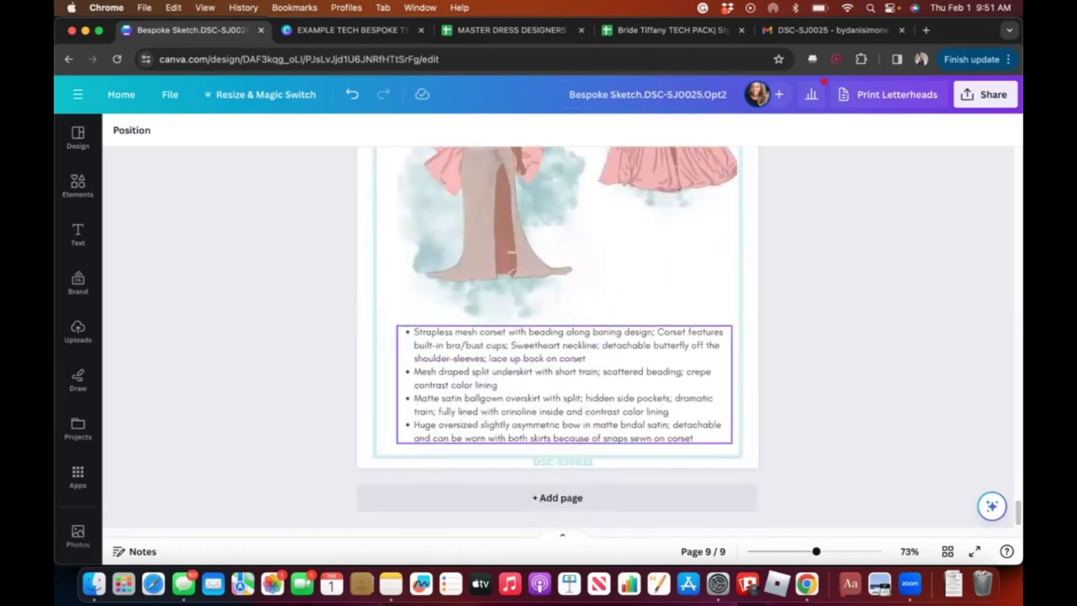
left_click(520, 371)
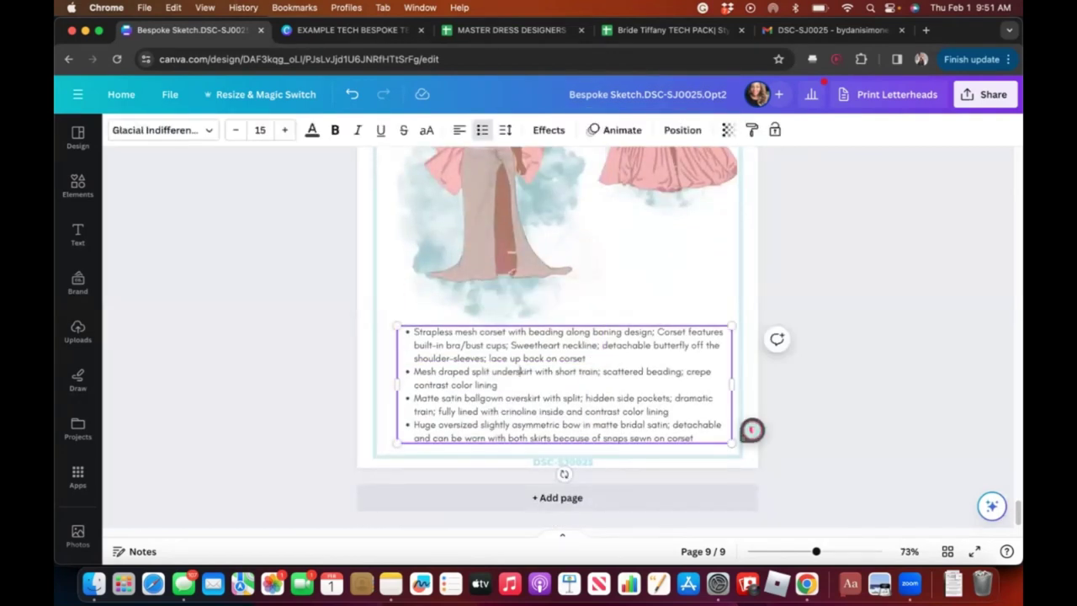
key("super+a")
key("super+c")
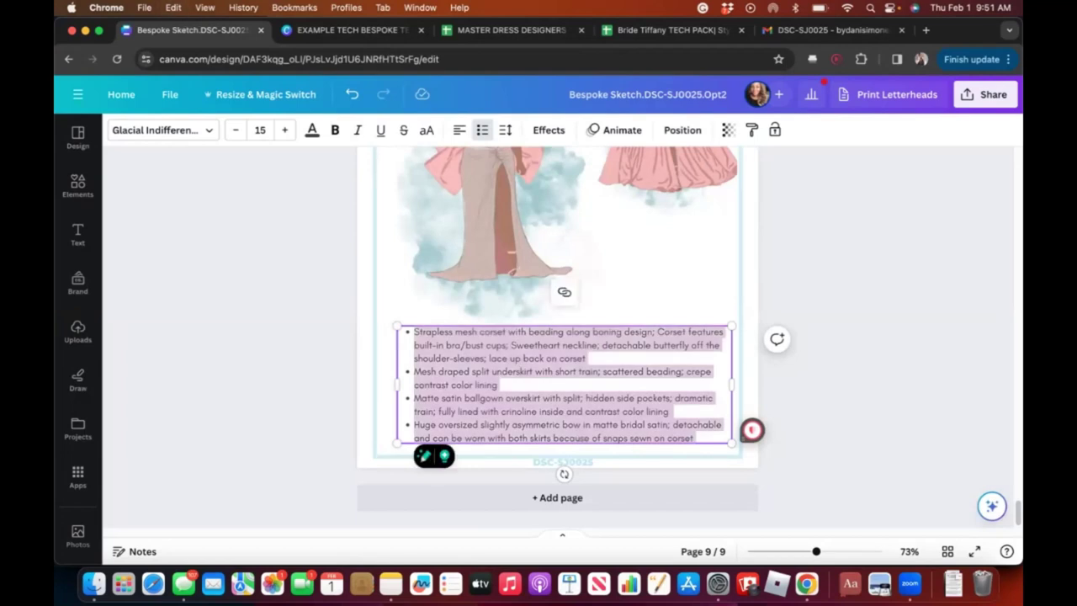
key("Escape")
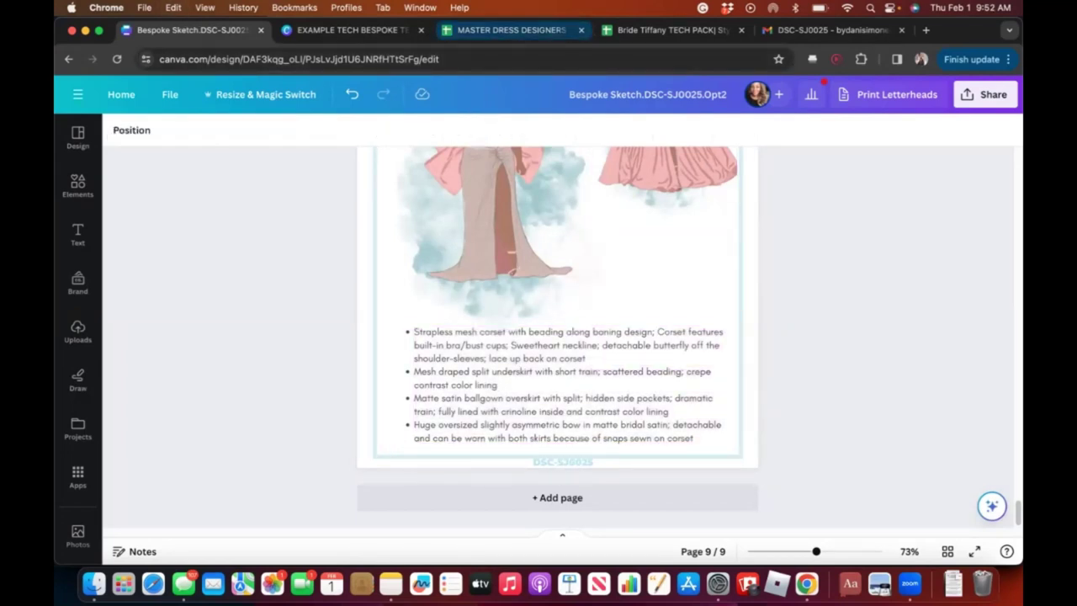
- Switch to the bride's tech pack spreadsheet and paste the copied dress description after the Description of Dress/Garment label on the cover page
left_click(669, 30)
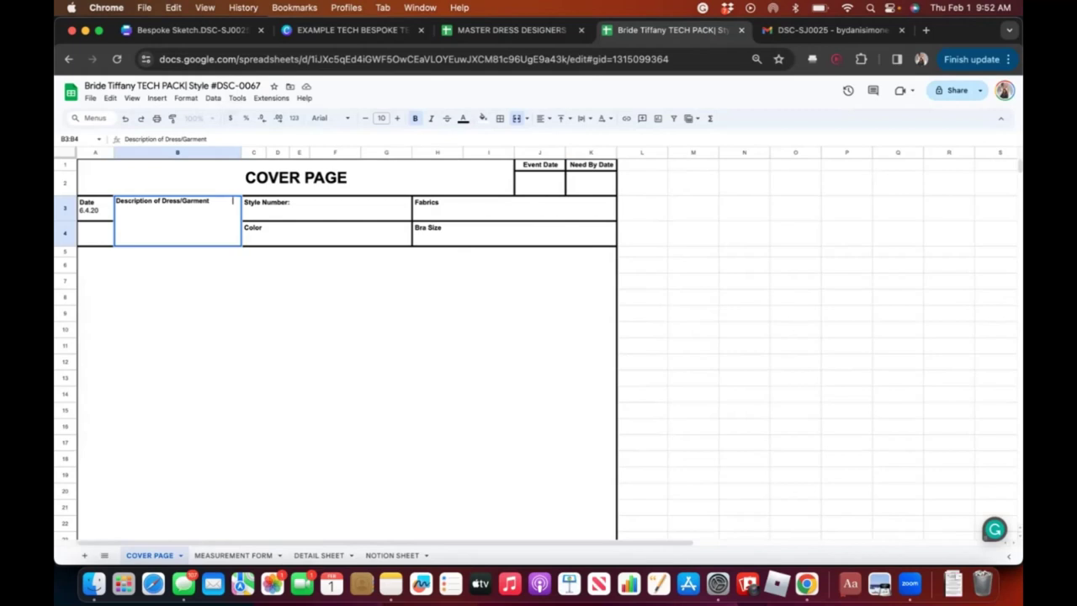
key("super+v")
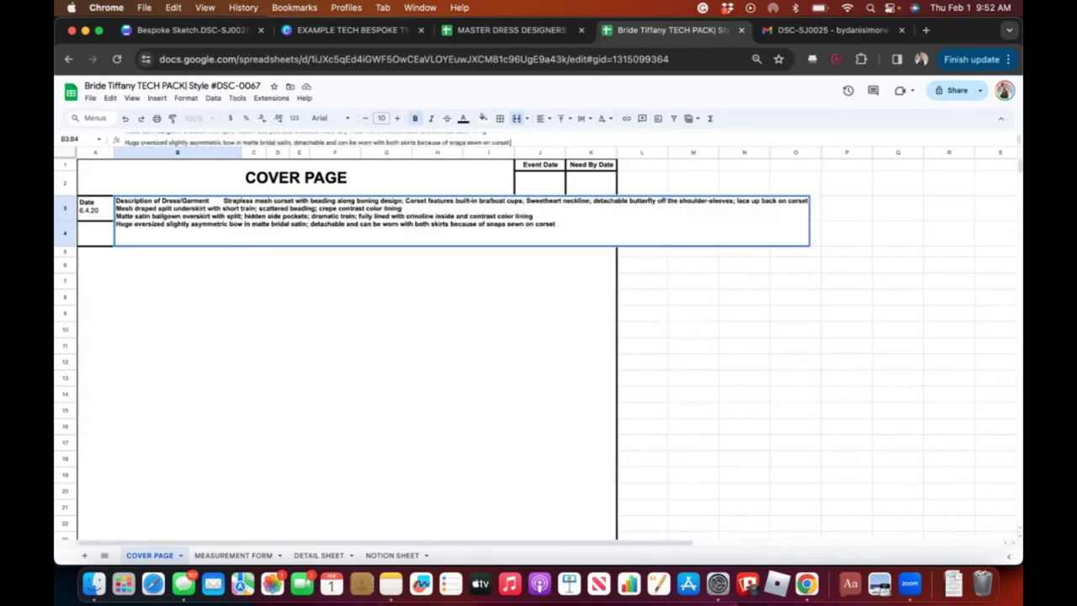
key("Return")
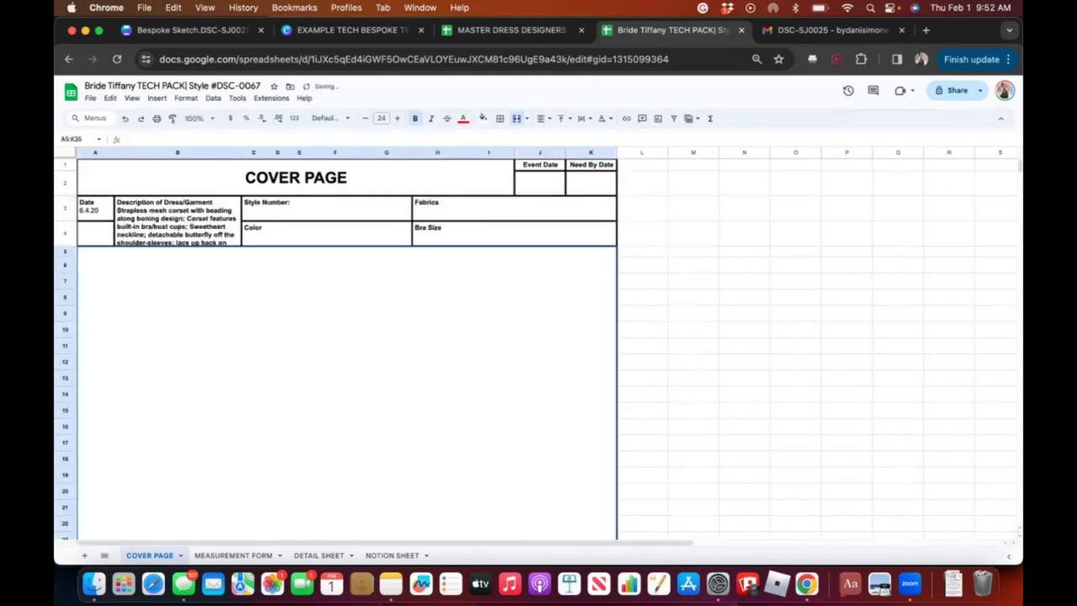
- Set the pasted dress description text in the cover page's description cell to font size 8
left_click(176, 221)
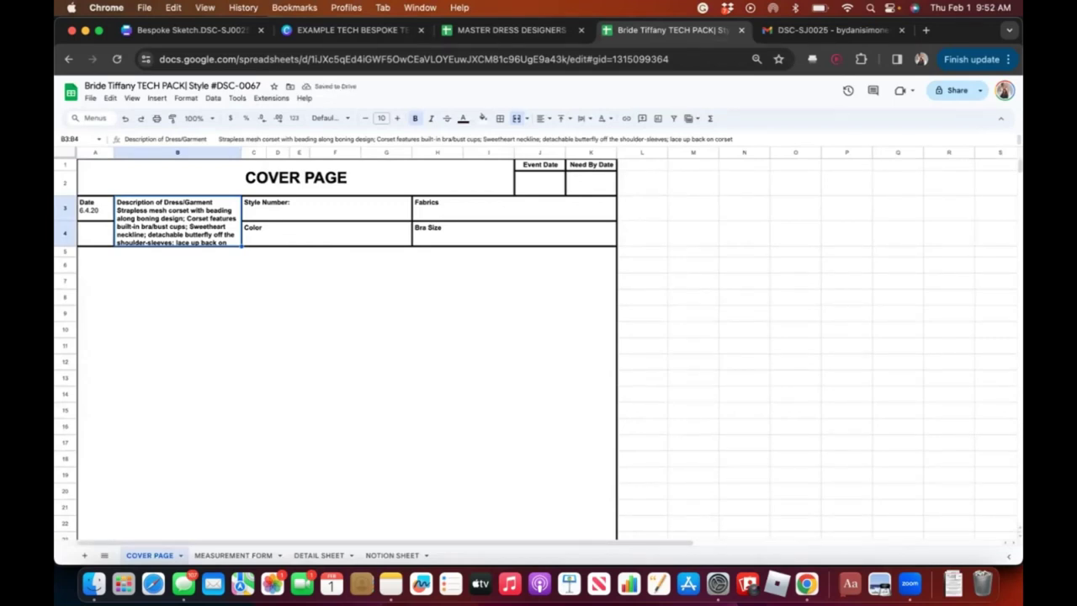
key("Return")
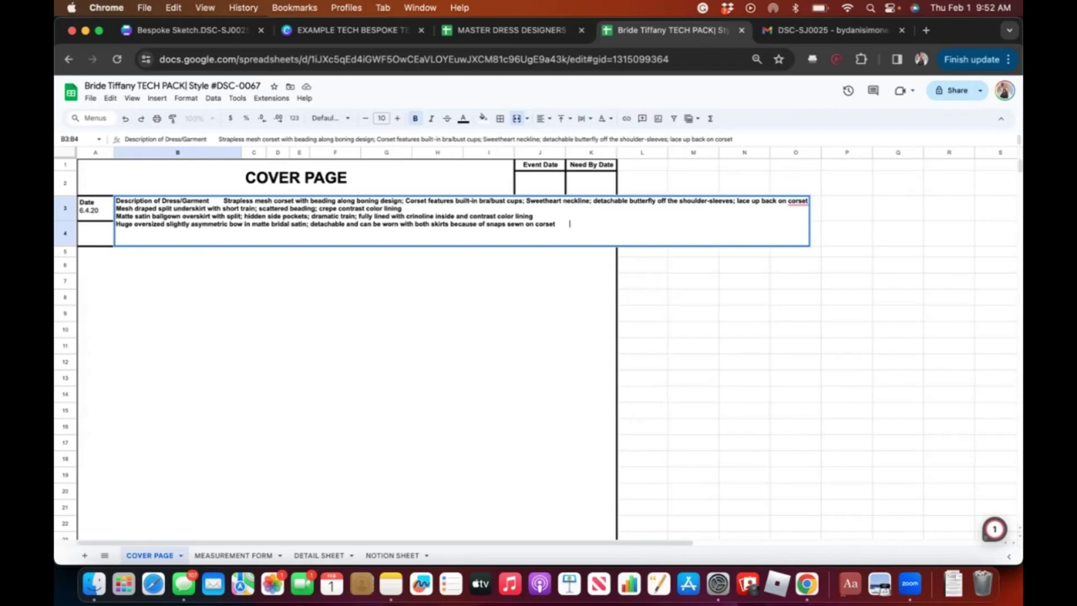
key("super+a")
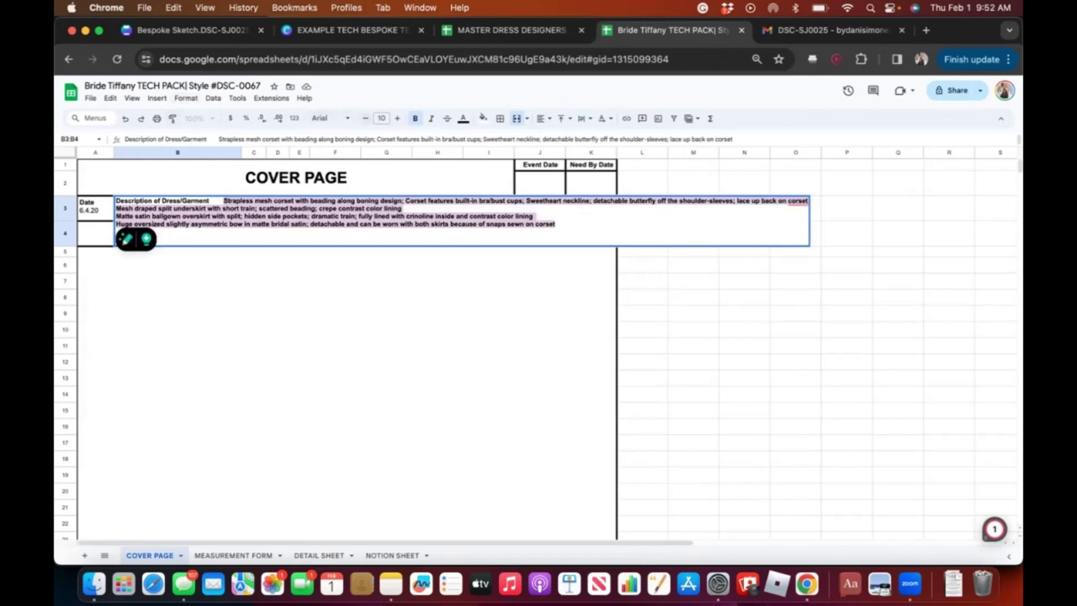
left_click(381, 117)
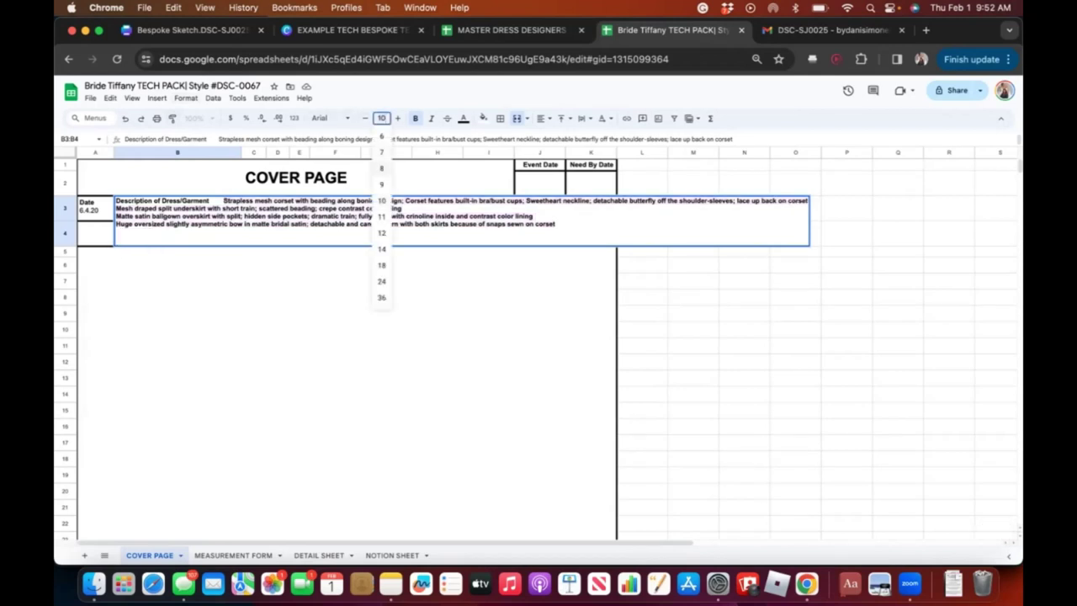
left_click(381, 169)
left_click(347, 354)
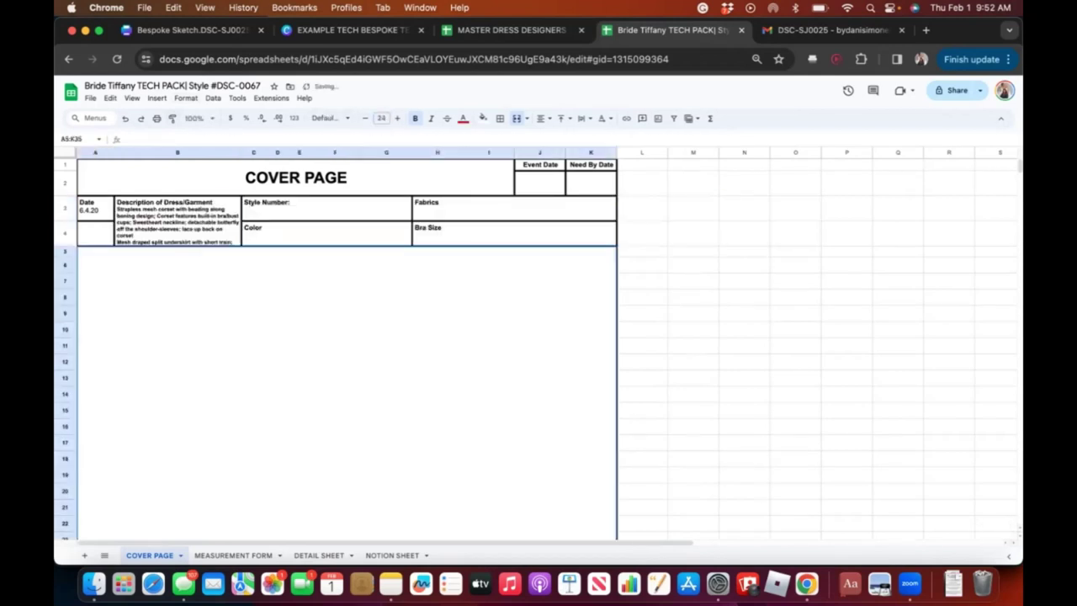
- Remove the bold from the pasted dress description and set it to font size 6, leaving the Description of Dress/Garment label as is
double_click(178, 221)
left_click_drag(224, 201, 493, 225)
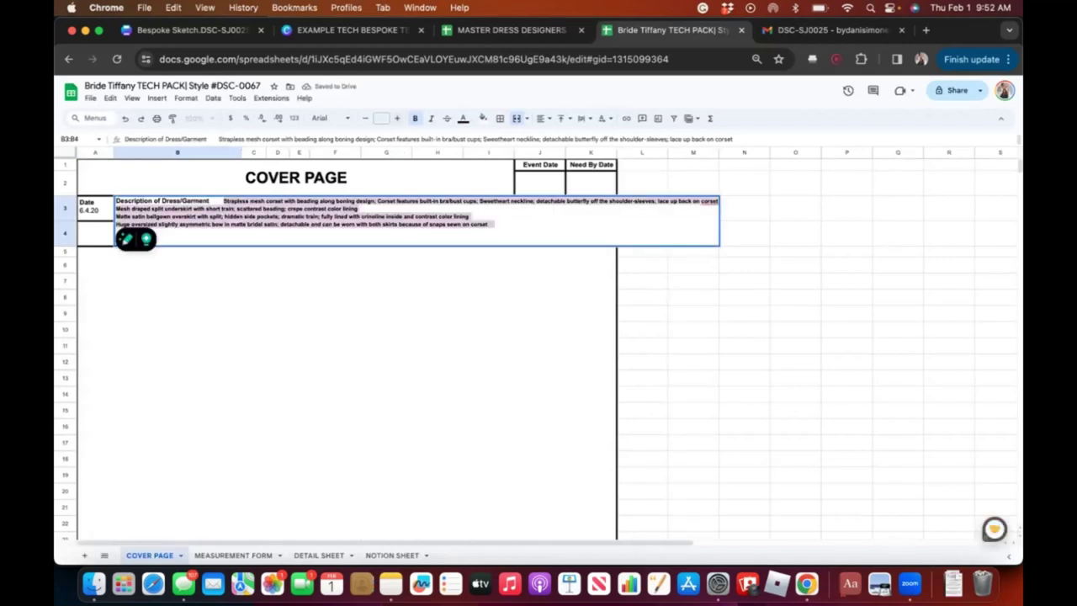
left_click(414, 118)
left_click(382, 118)
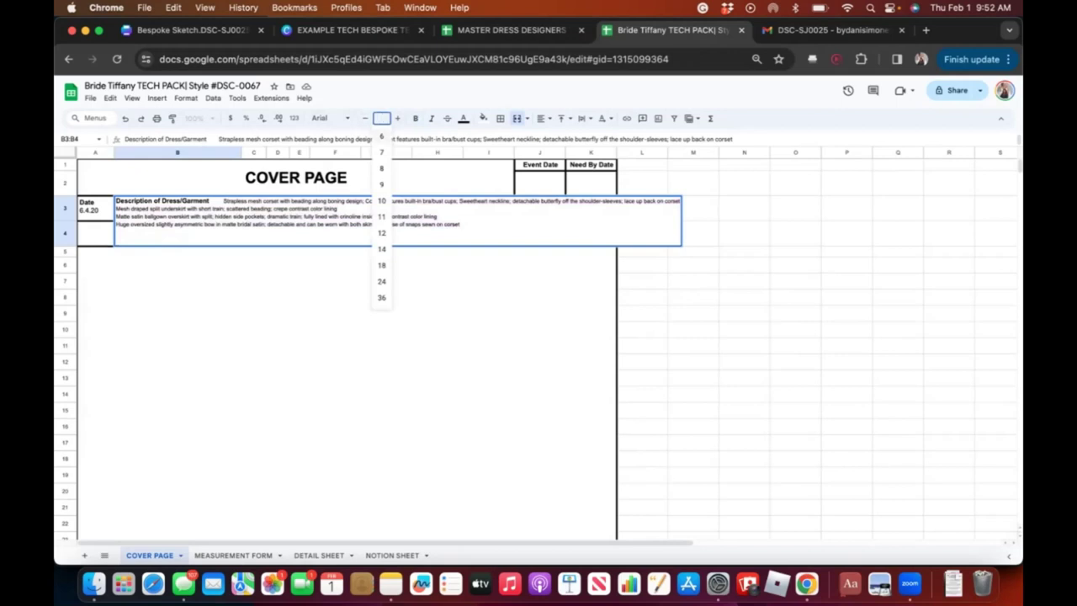
left_click(382, 135)
left_click(347, 337)
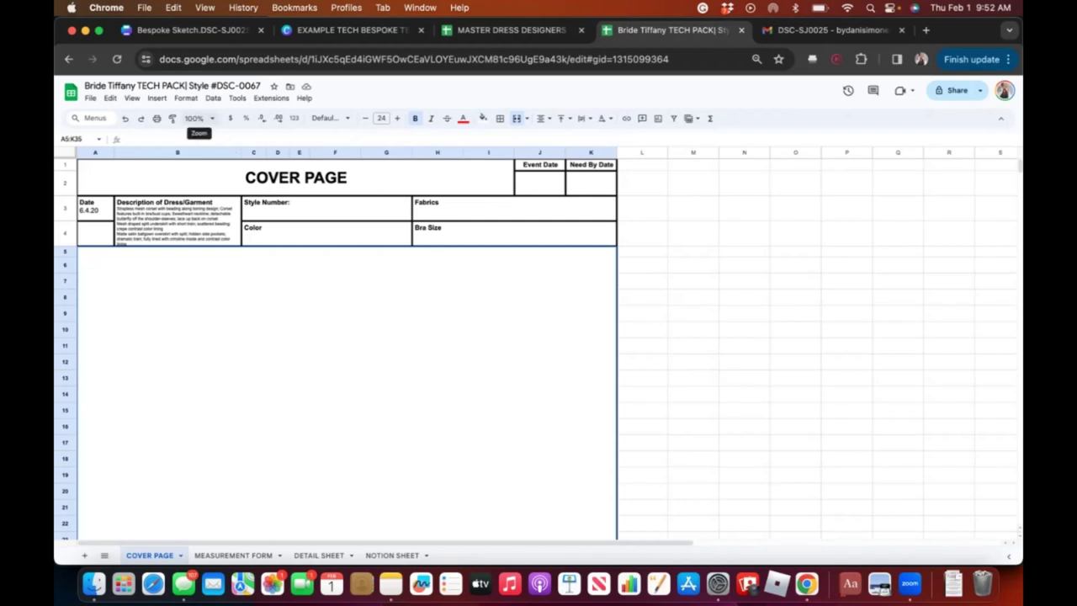
- Check the readability of the small description text at 150% and 200% zoom, and return the sheet to 100%
left_click(198, 118)
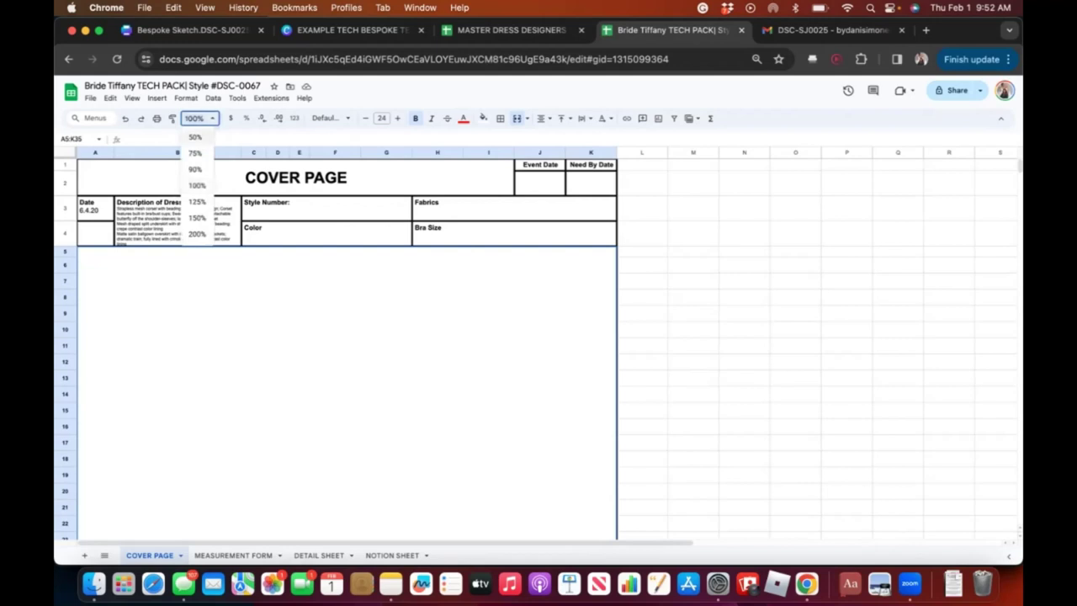
left_click(197, 218)
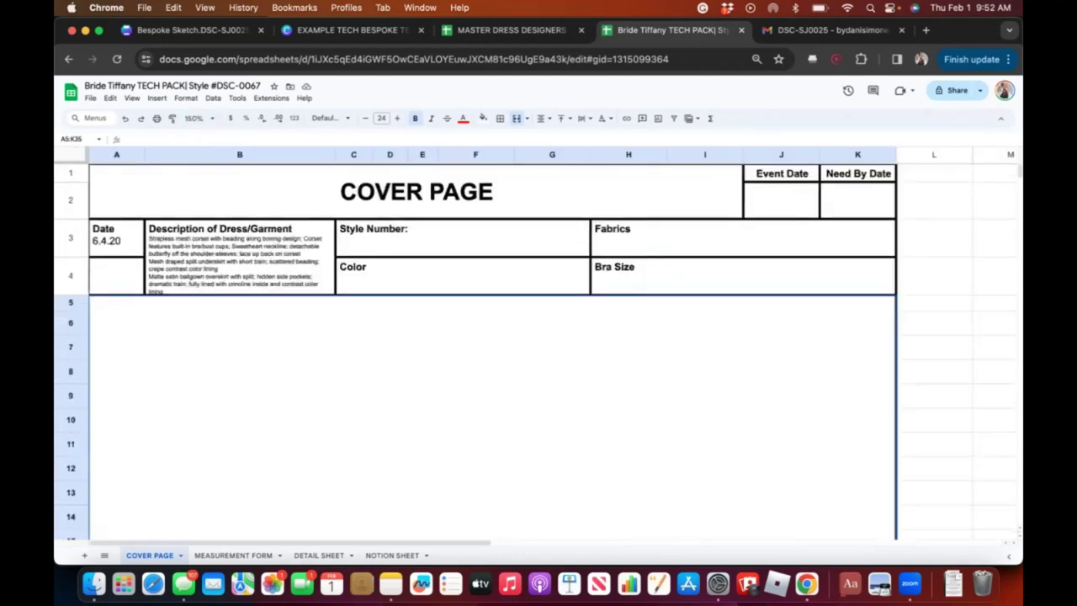
left_click(195, 118)
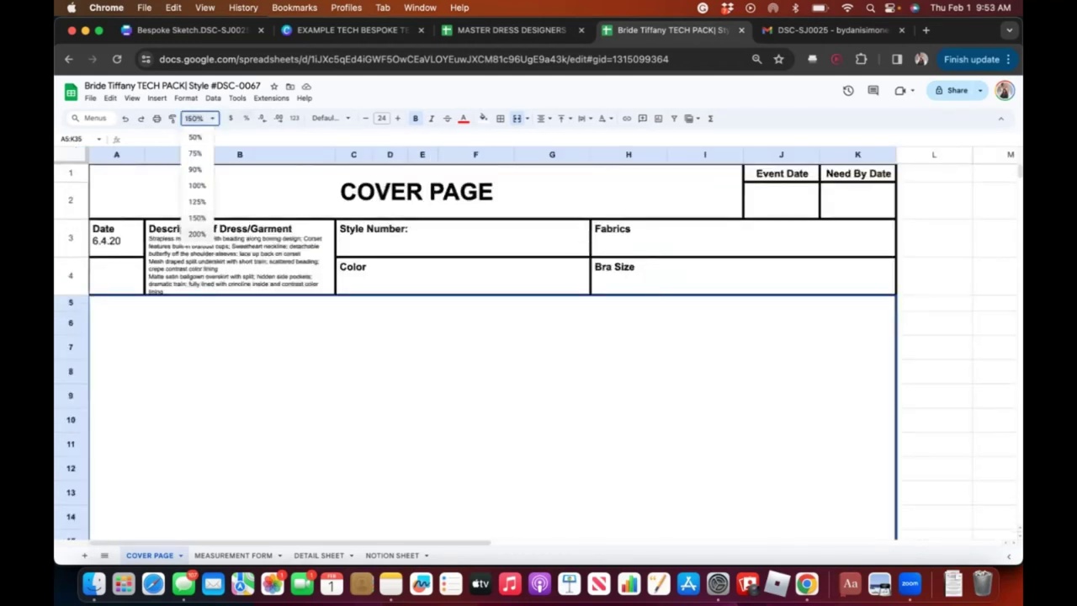
left_click(187, 235)
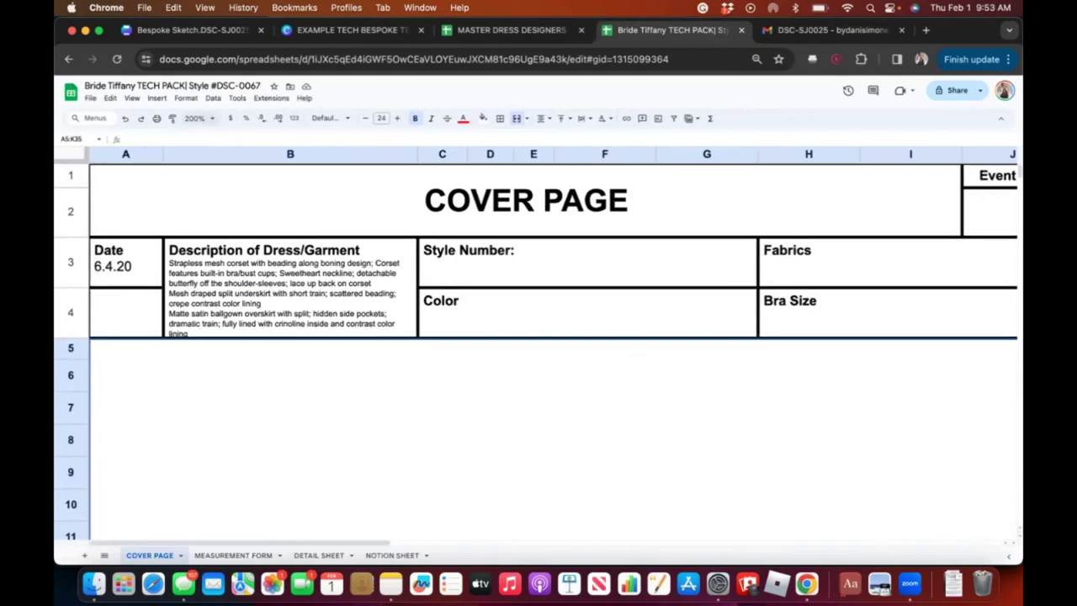
left_click(197, 118)
left_click(197, 185)
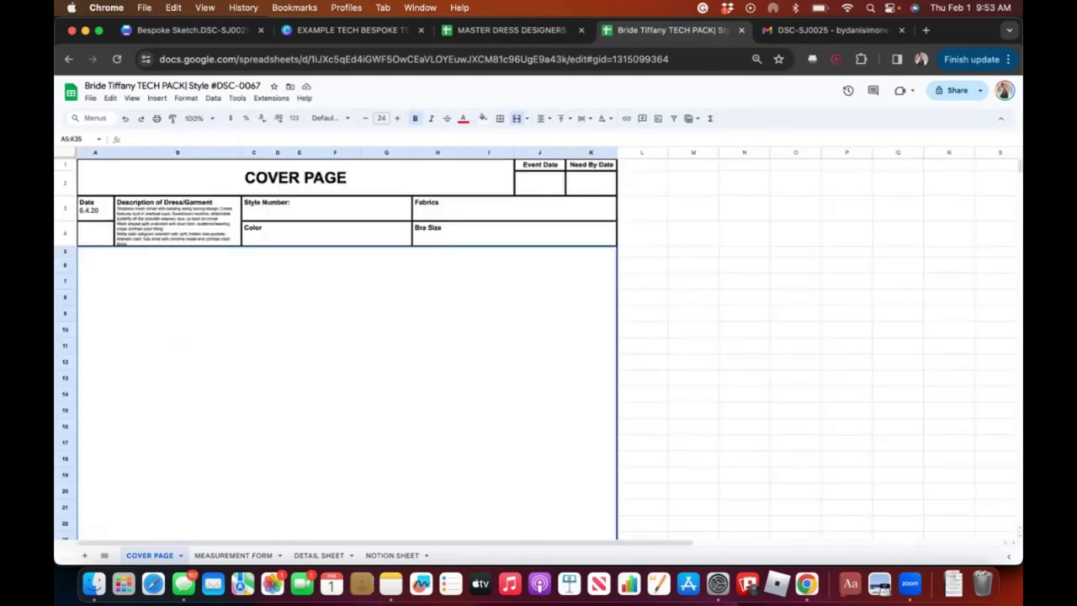
- Open the cover page's Style Number cell, then look through the MEASUREMENT FORM sheet down to its Additional Notes area
left_click(327, 207)
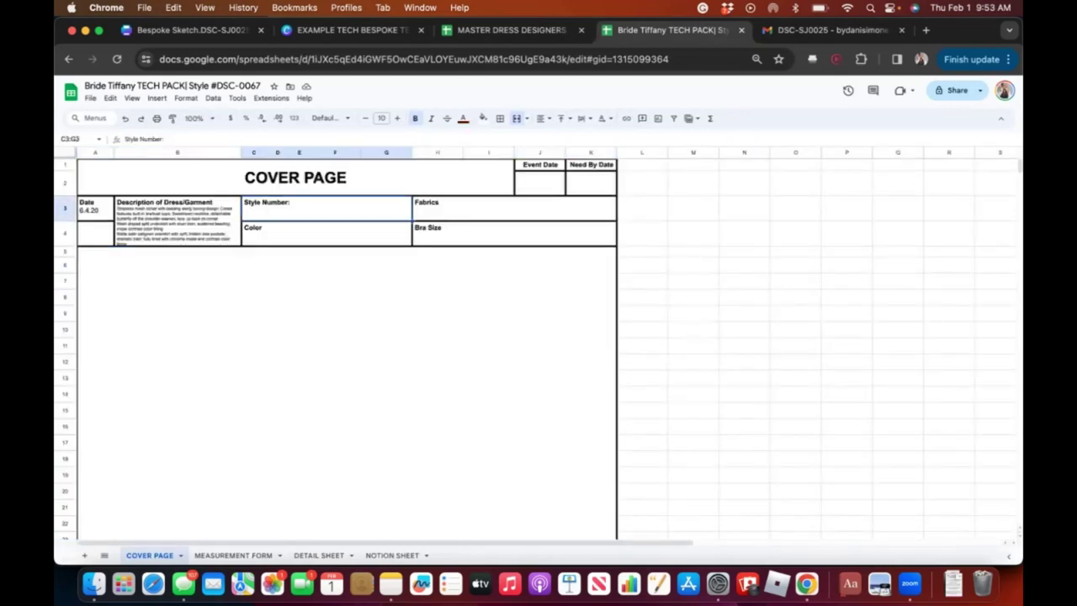
double_click(327, 208)
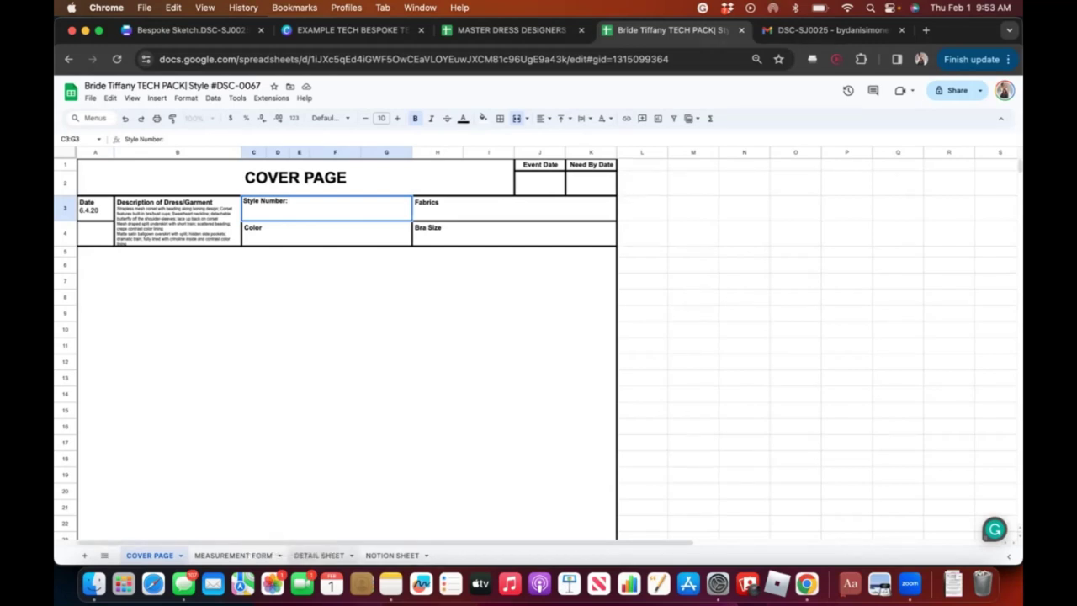
left_click(233, 556)
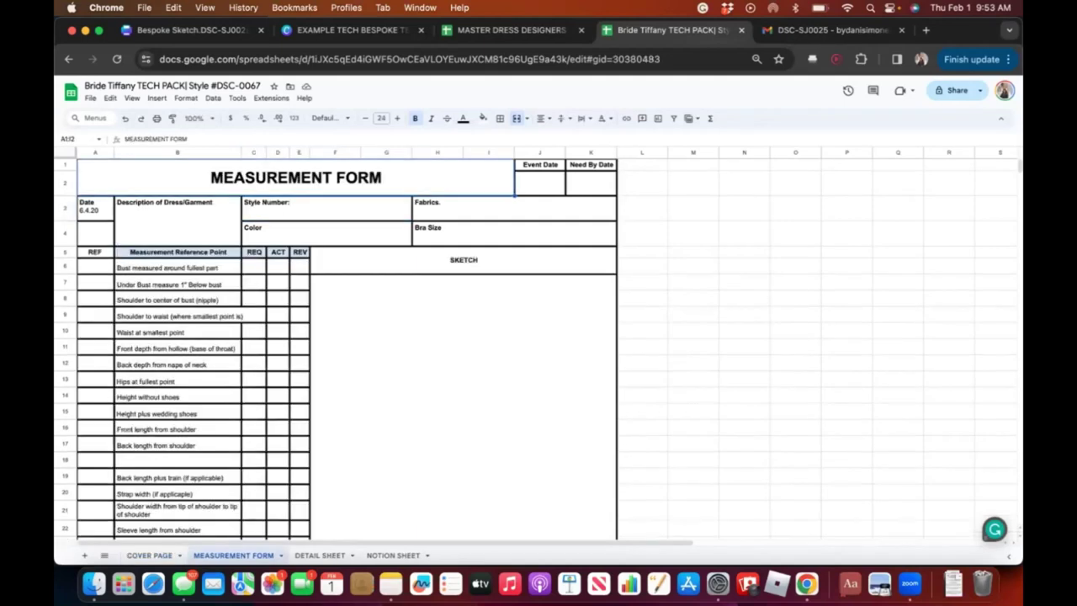
scroll(535, 348, "down", 10)
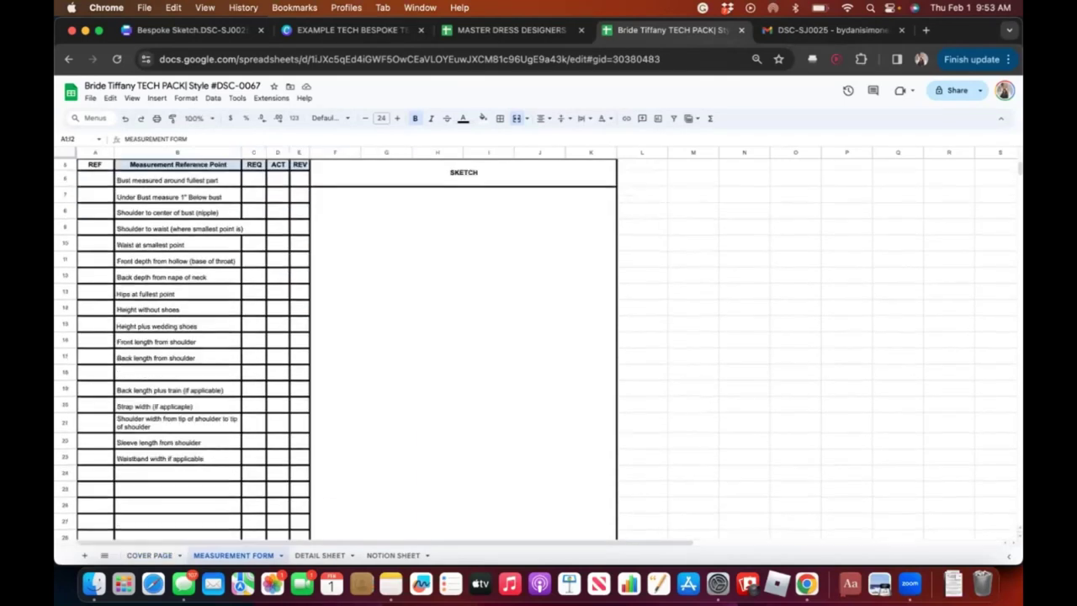
scroll(535, 349, "down", 1)
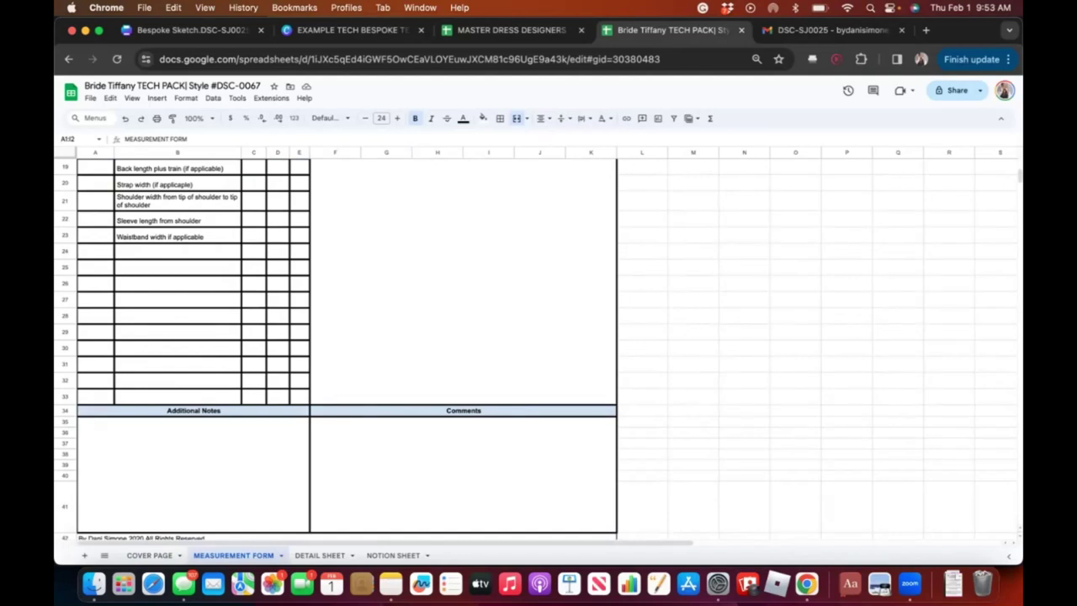
- Paste the copied dress description, starting with "Strapless mesh corset with beading along boning design", into the MEASUREMENT FORM's Additional Notes cell
left_click(192, 474)
scroll(535, 348, "up", 10)
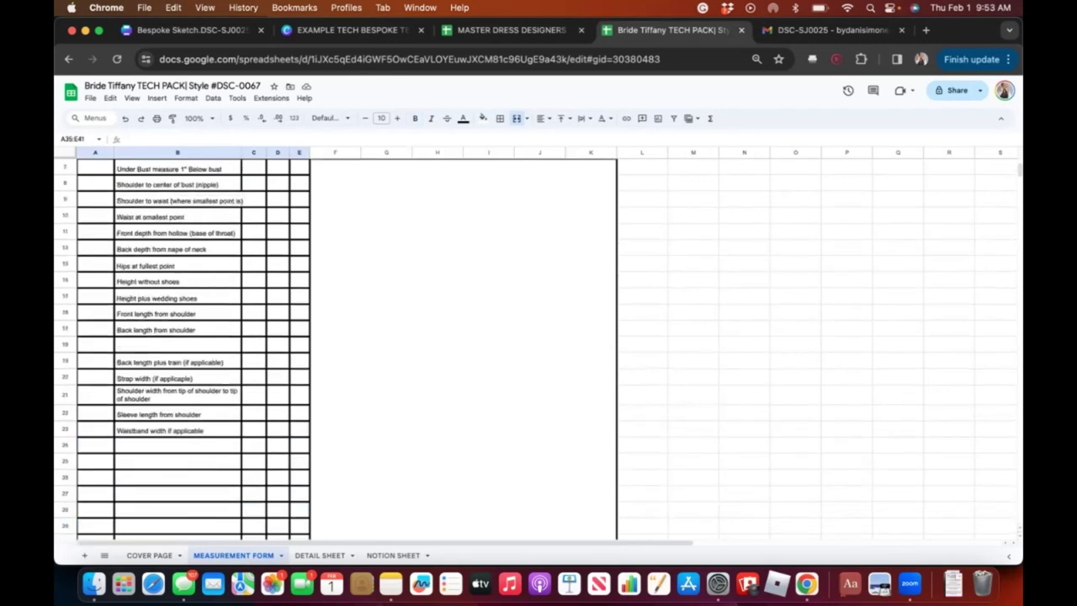
scroll(336, 345, "down", 10)
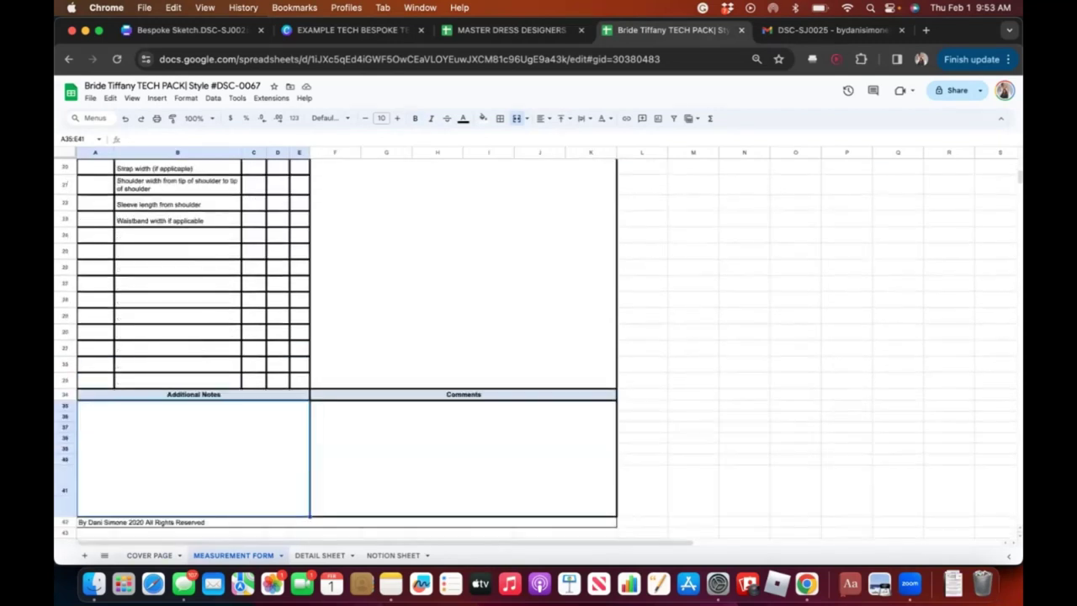
key("Return")
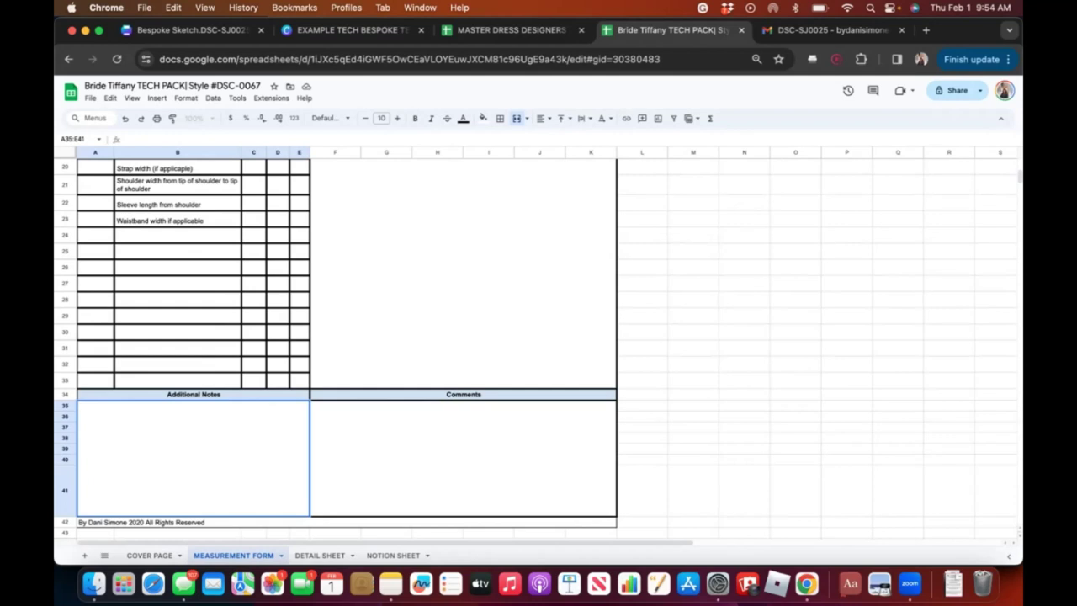
type("Strapless mesh corset with beading along boning design; Corset features built-in bra/bust cups; Sweetheart neckline; detachable butterfly off the shoulder-sleeves; lace up back on corset Mesh draped split underskirt with short train. scattered beading; crepe contrast color lining Matte satin ballgown overskirt with split; hidden side pockets; dramatic train; fully lined with crinoline inside and contrast color lining Huge oversized slightly asymmetric bow in matte bridal satin; detachable and can be worn with both skirts because of snaps sewn on corset")
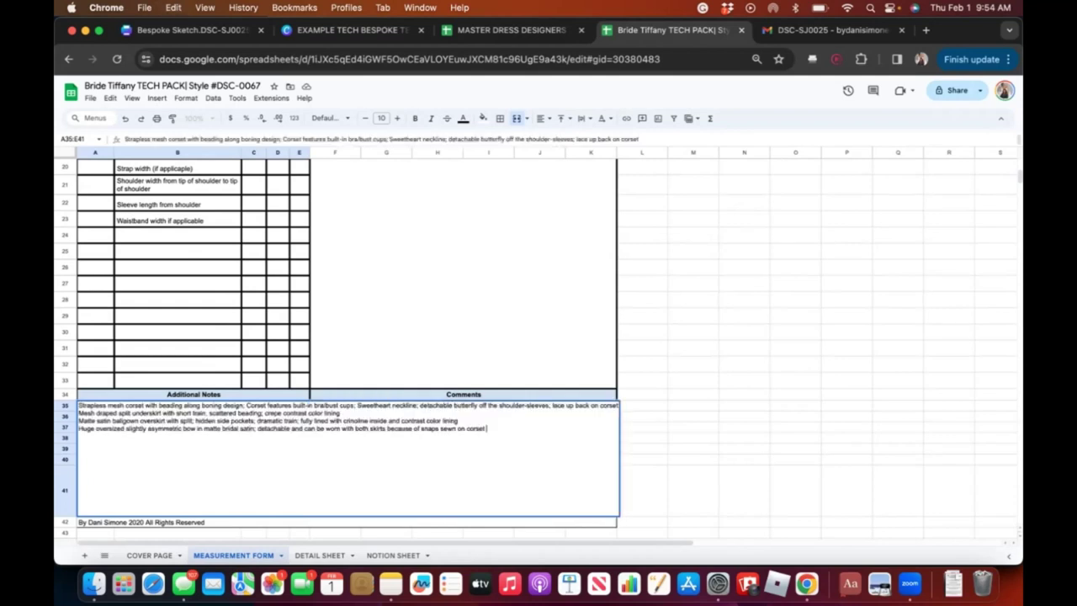
left_click(612, 255)
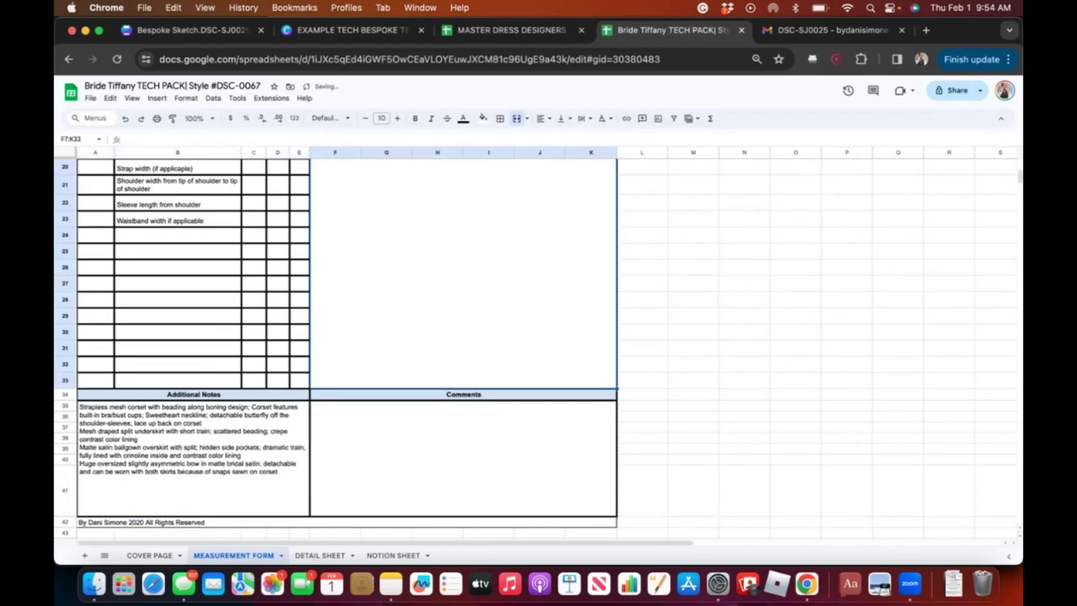
double_click(278, 472)
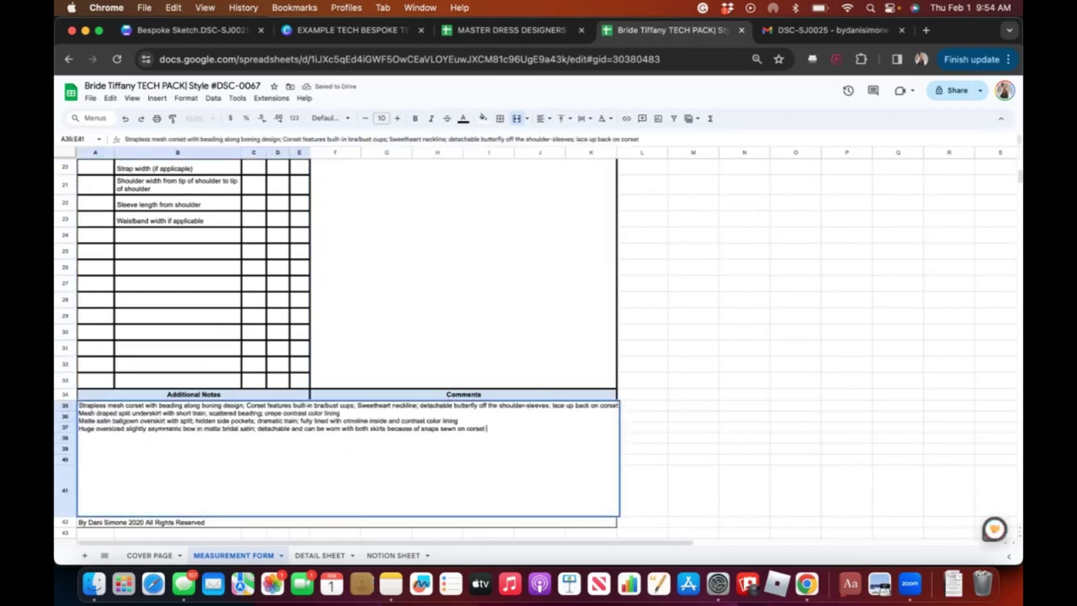
left_click(744, 316)
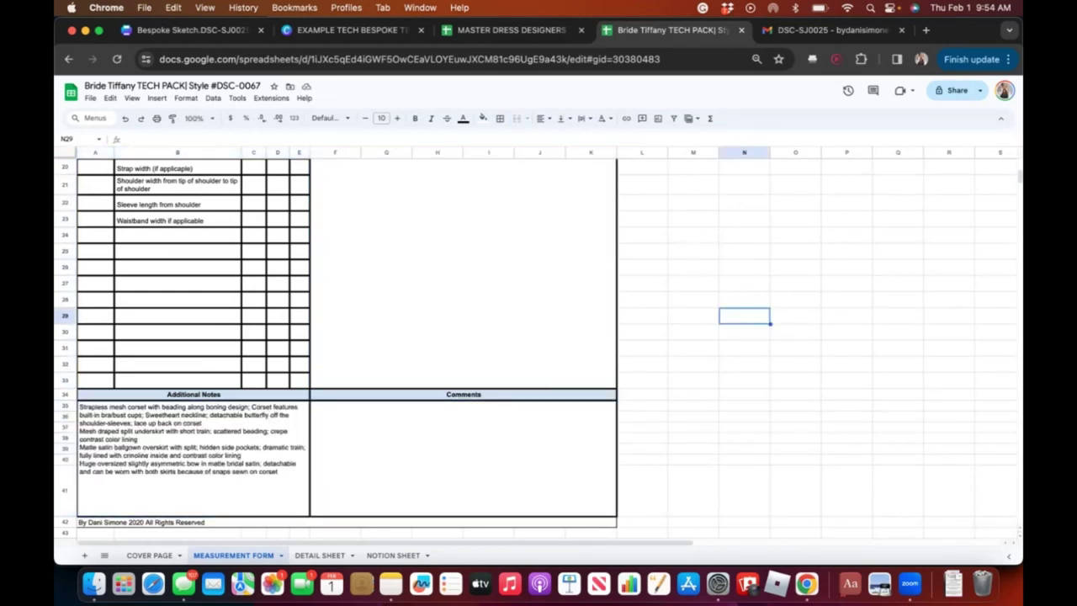
left_click(193, 459)
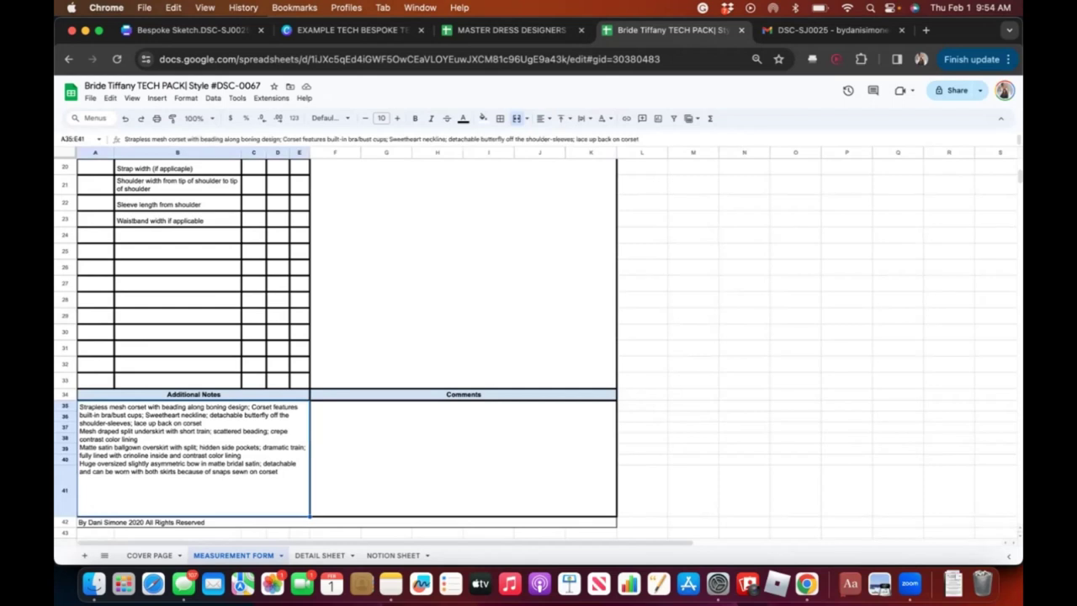
- Leave the Additional Notes cell and check how the pasted dress description reads with the sheet at 150% zoom
key("Return")
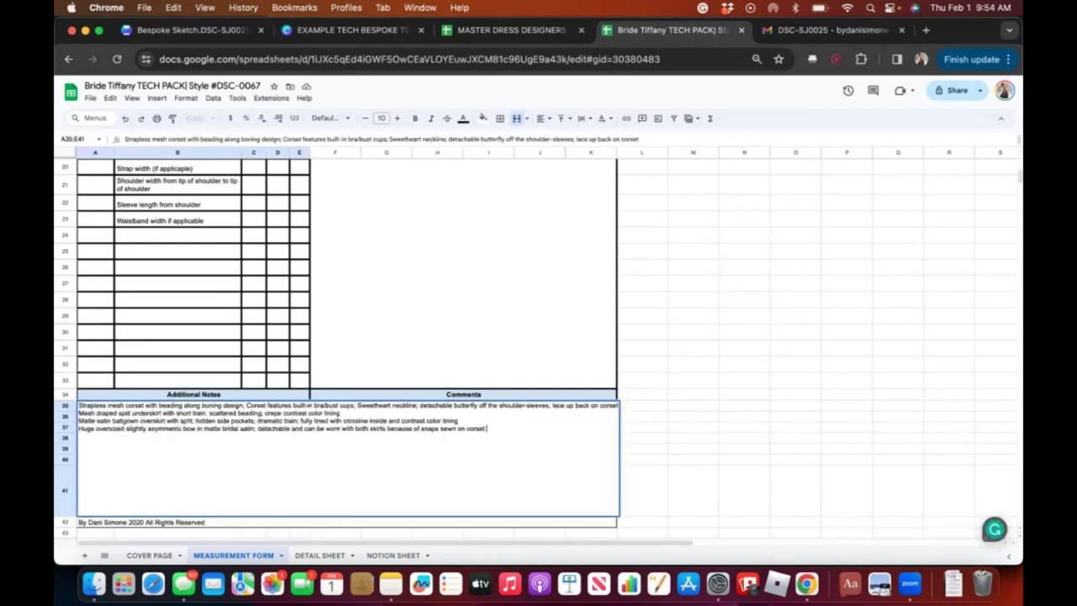
left_click(693, 284)
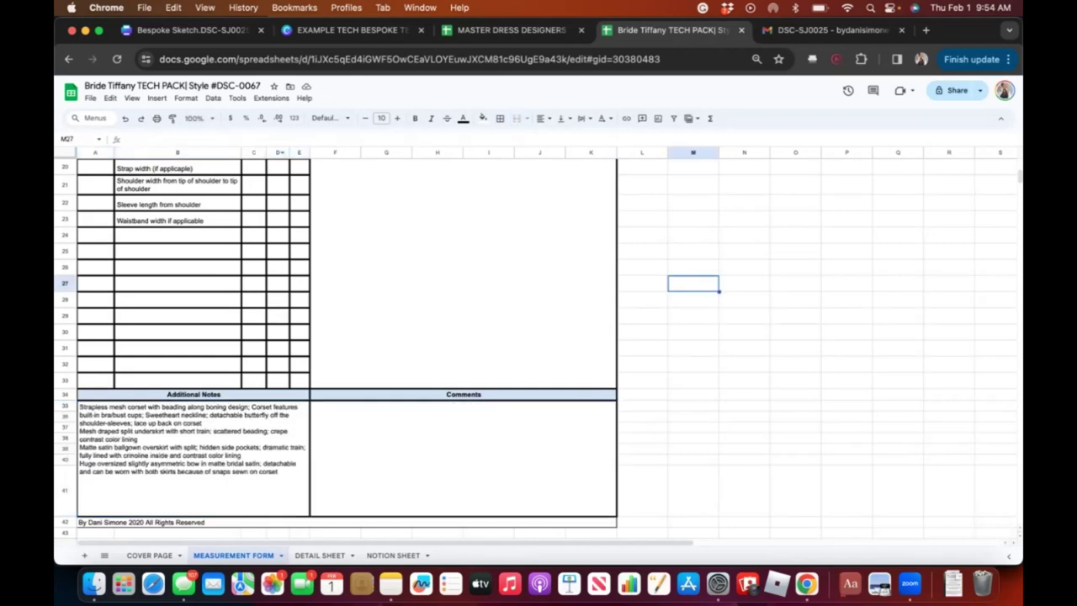
left_click(195, 119)
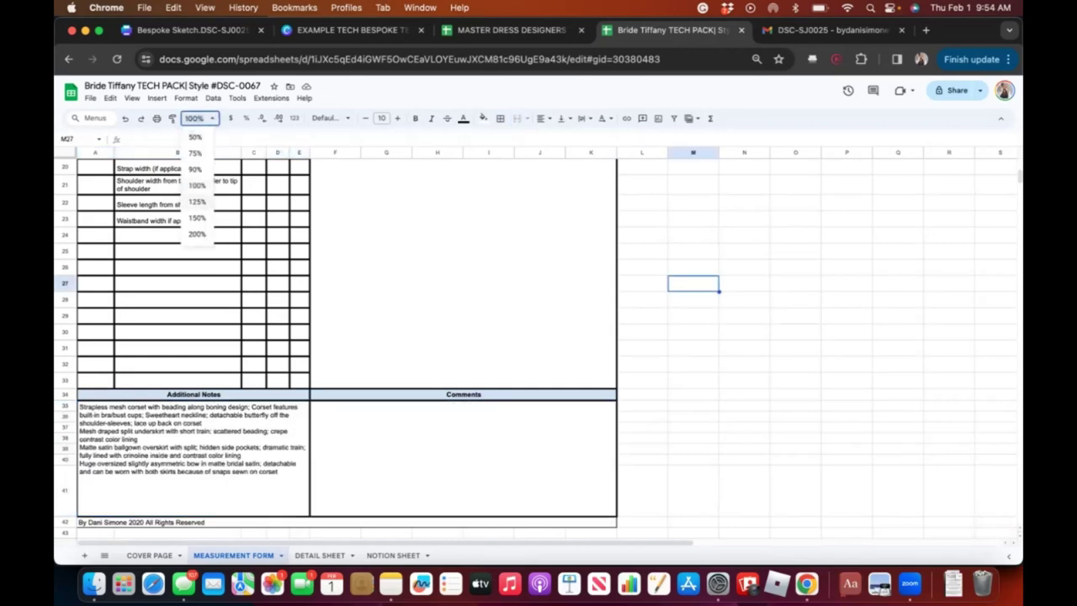
left_click(199, 217)
scroll(538, 336, "down", 3)
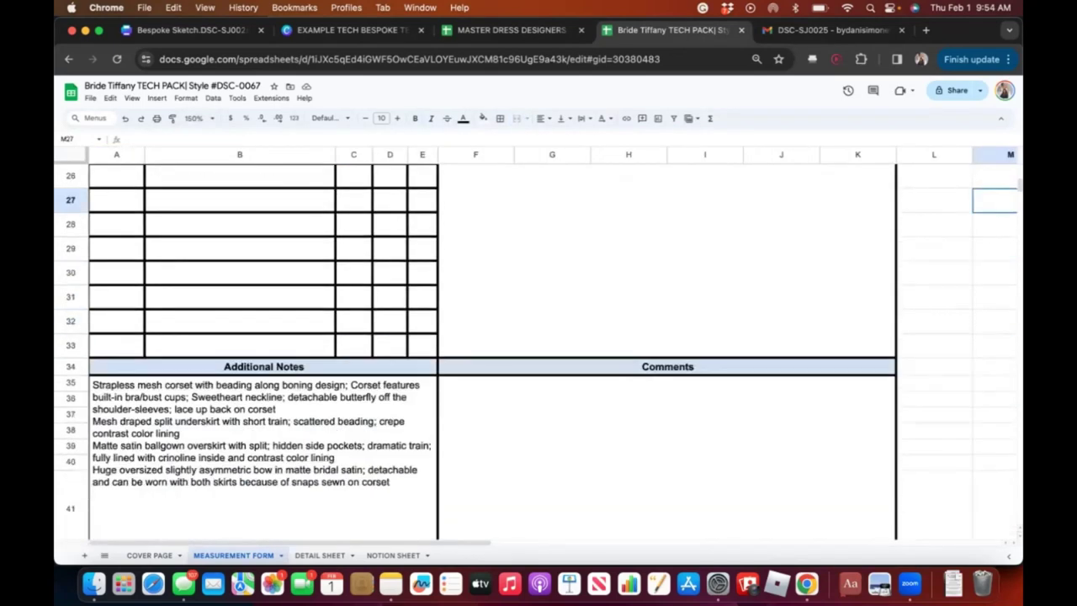
- Try to start the corset features on a new line after "boning design;" in the Additional Notes, and undo the change
left_click(262, 434)
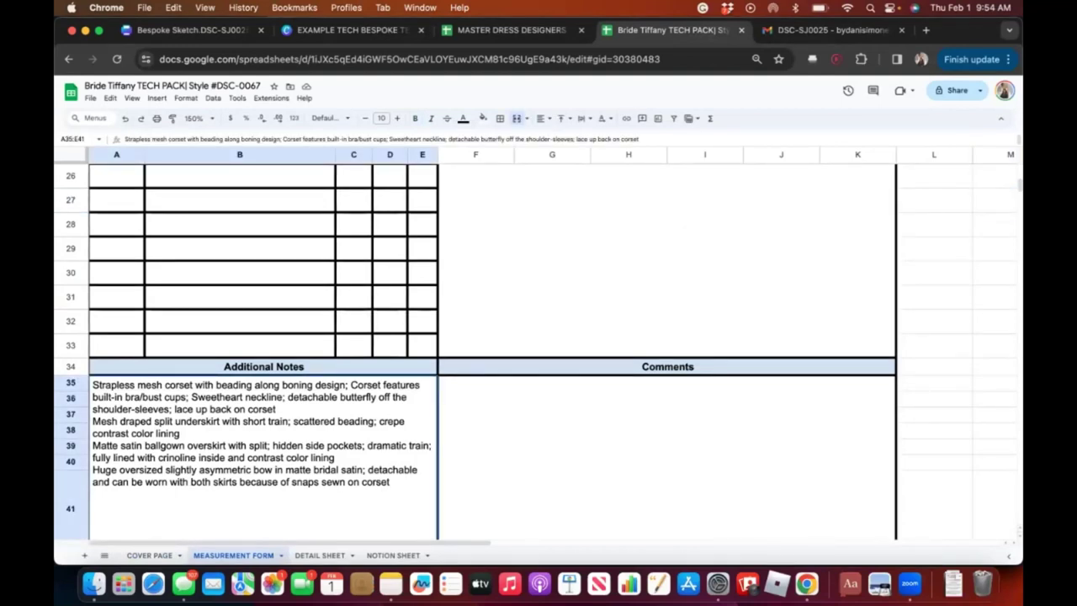
key("Return")
left_click(348, 383)
key("Escape")
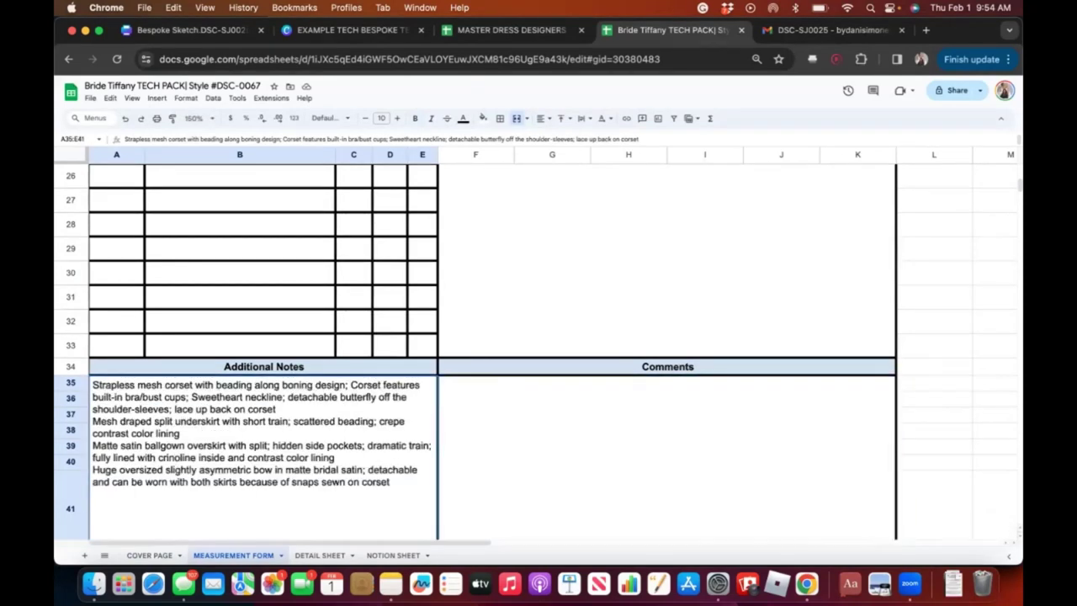
scroll(253, 336, "up", 8)
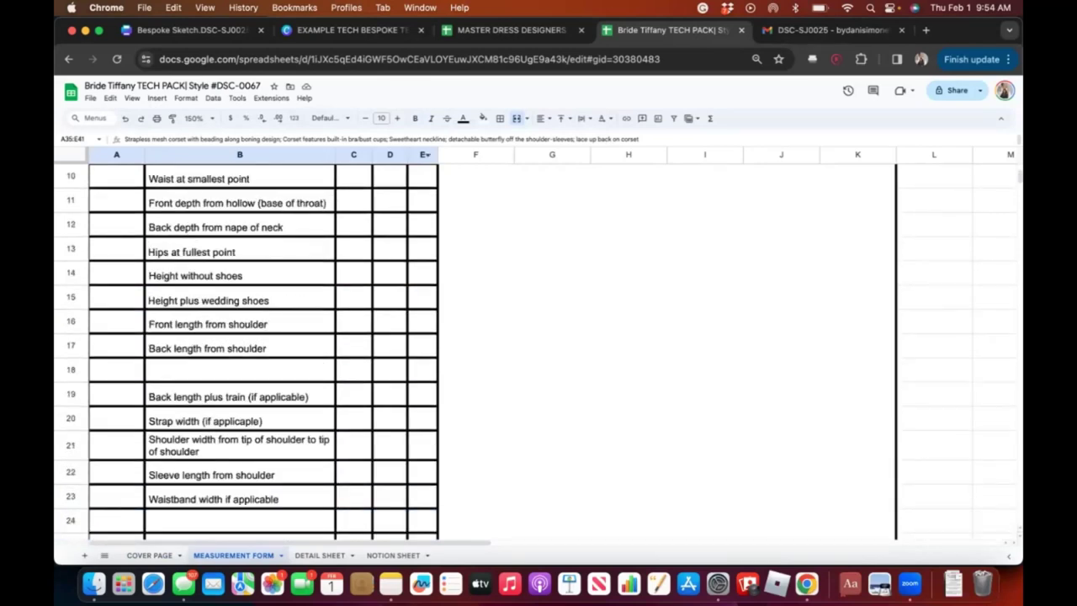
left_click(281, 139)
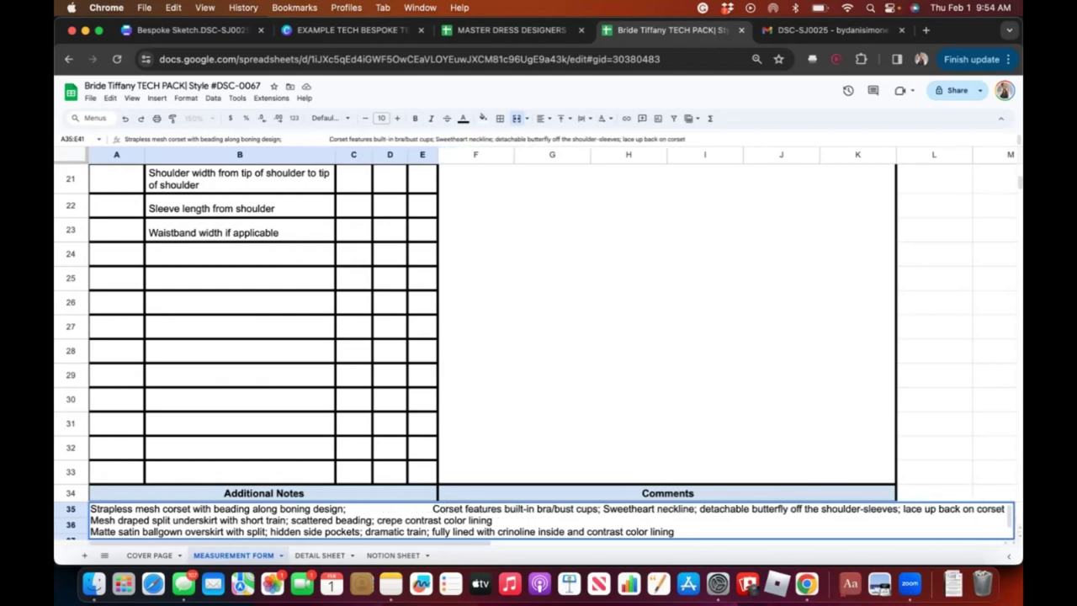
left_click(240, 206)
scroll(539, 336, "down", 3)
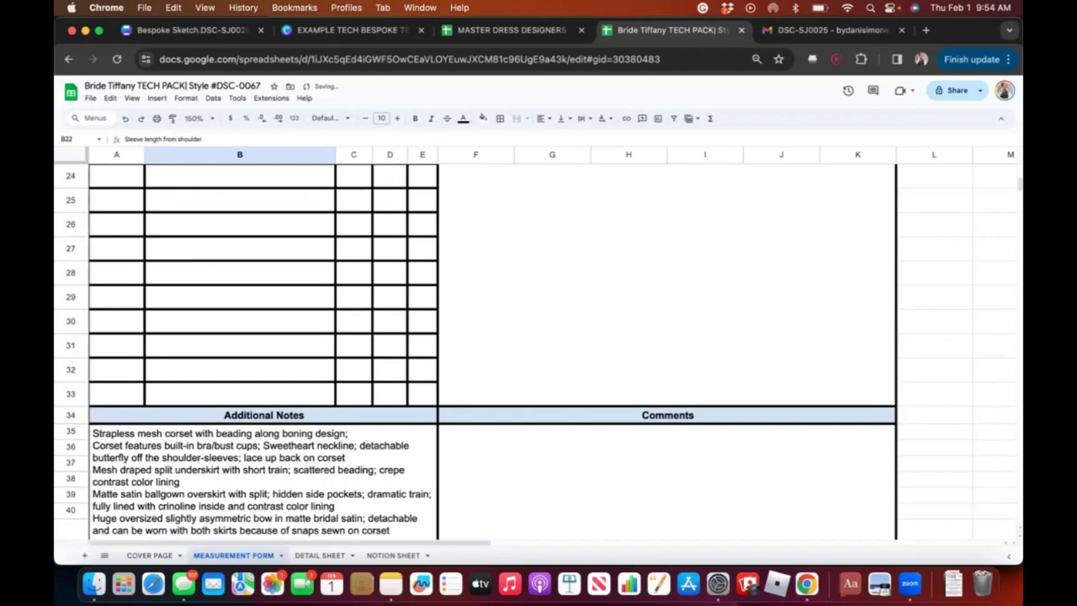
key("super+z")
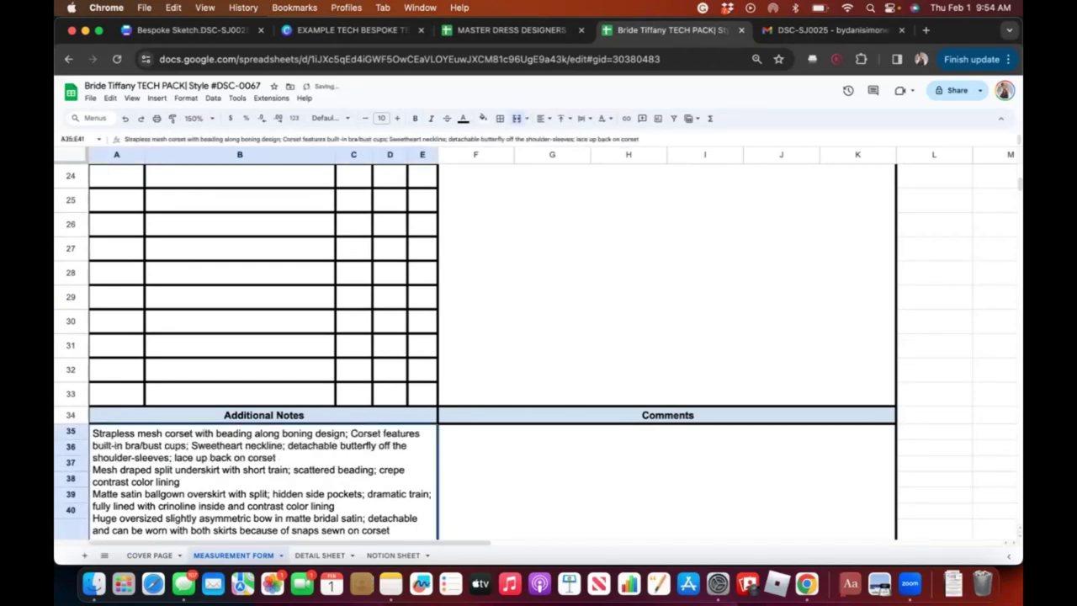
- Highlight the complete Additional Notes description, leave it as is, and select the empty Comments area beside it
key("Return")
key("super+a")
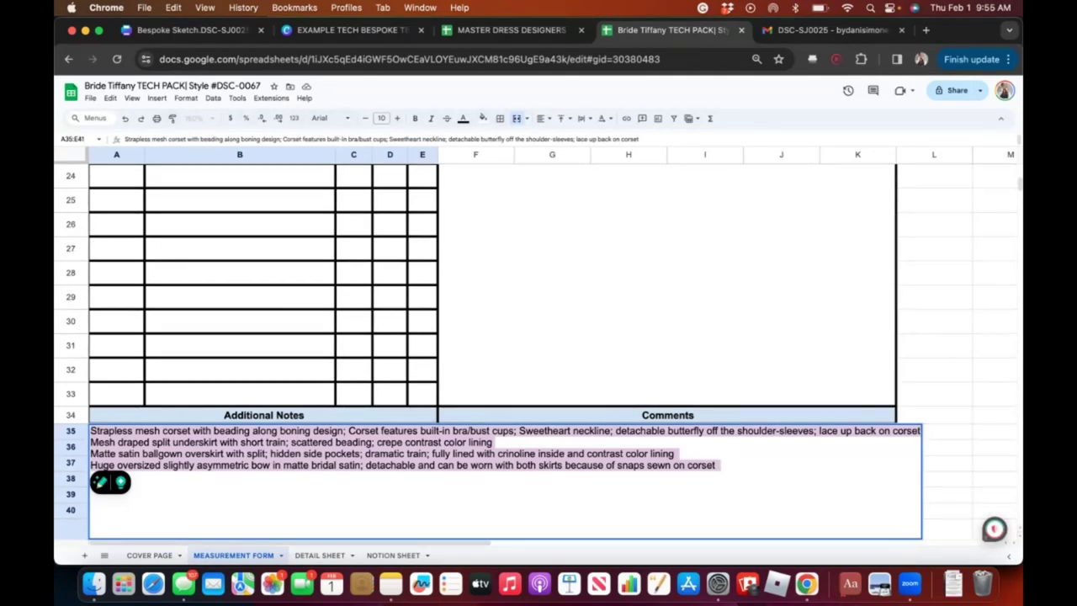
left_click(505, 337)
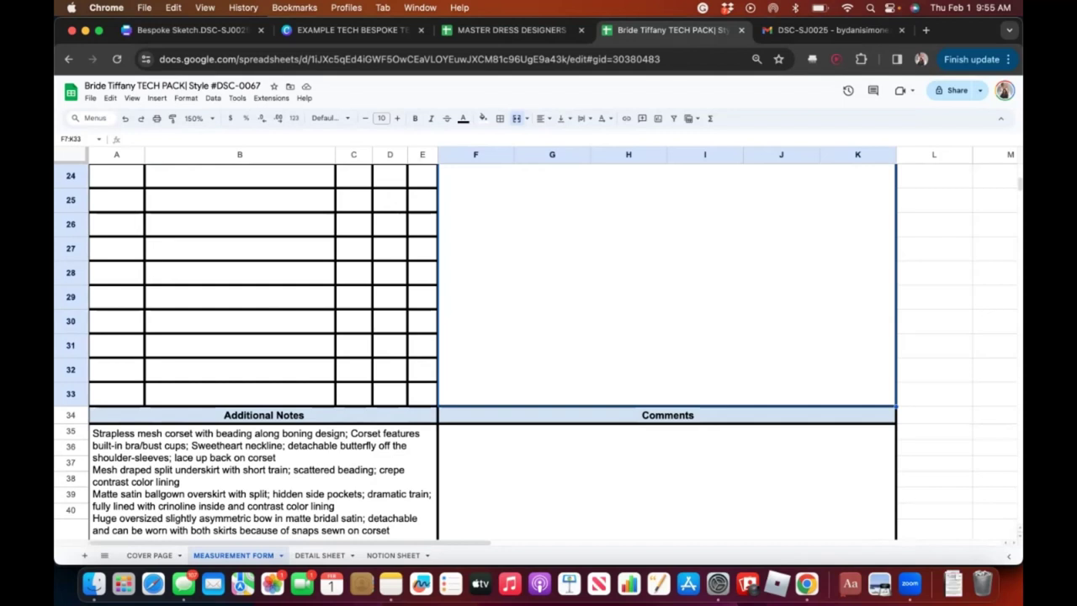
scroll(538, 353, "down", 2)
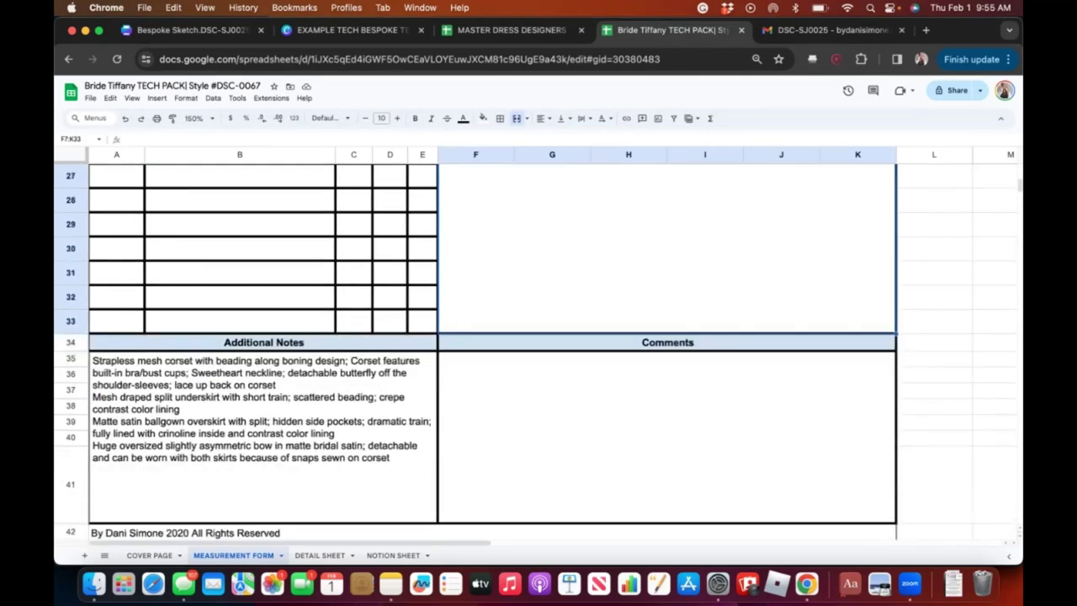
left_click(667, 436)
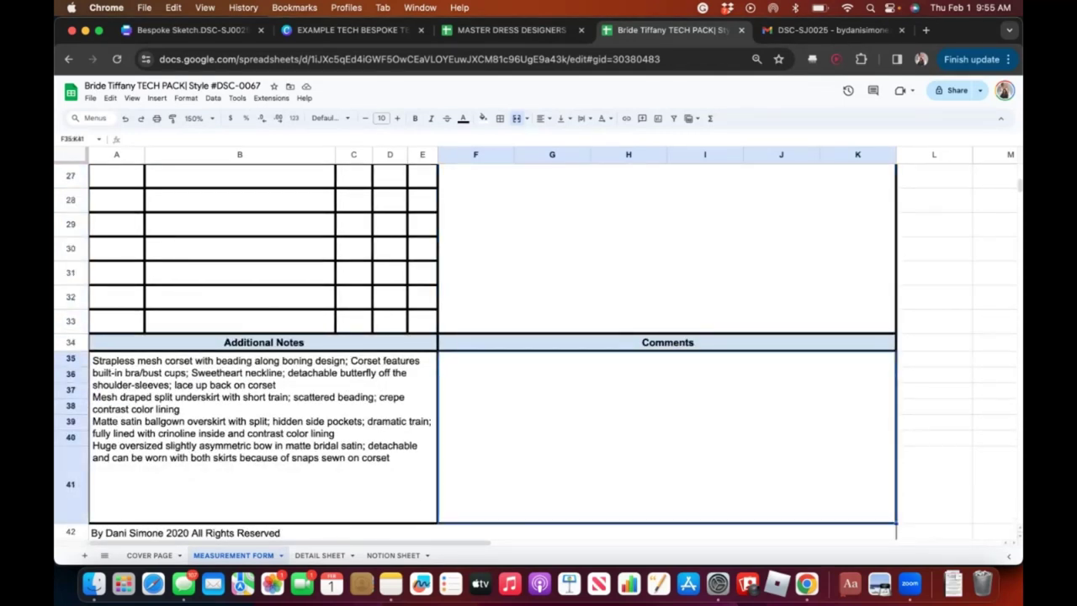
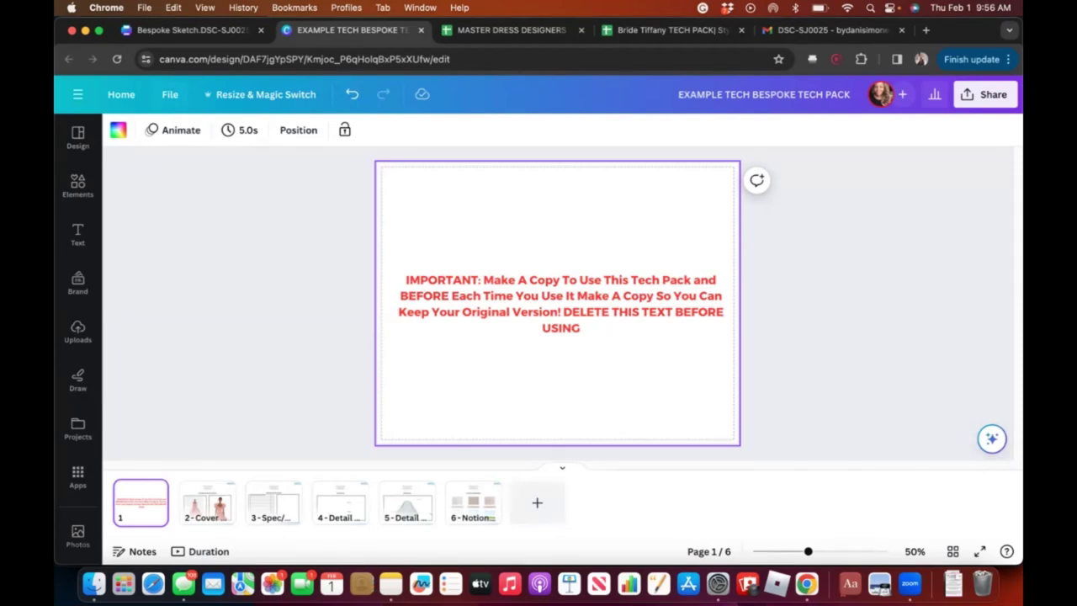
- In the Canva example tech pack, show the option for making a copy of the design, and close it without copying
left_click(170, 94)
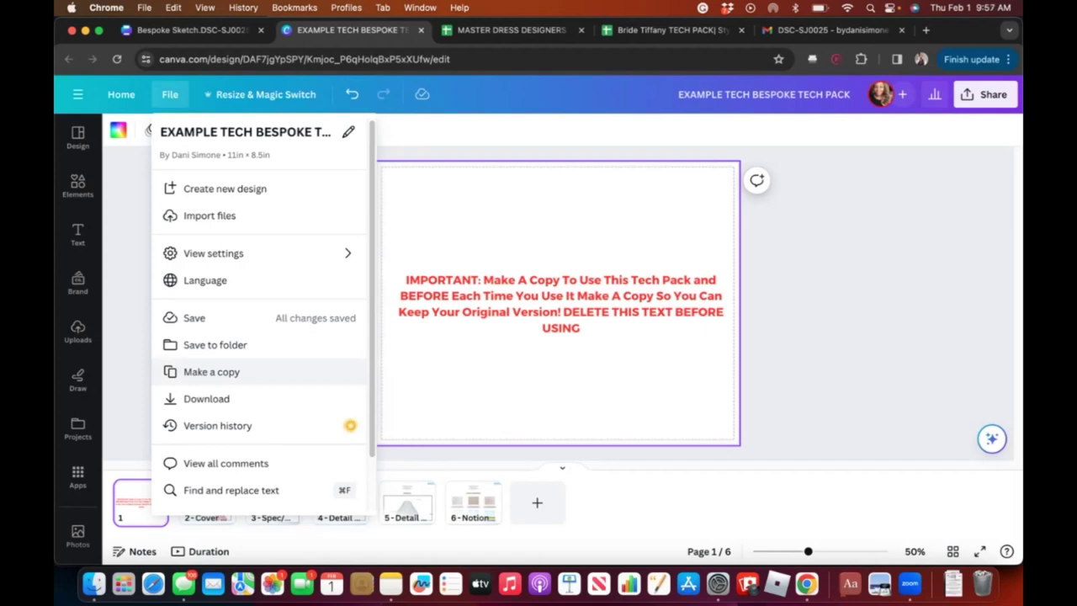
key("Escape")
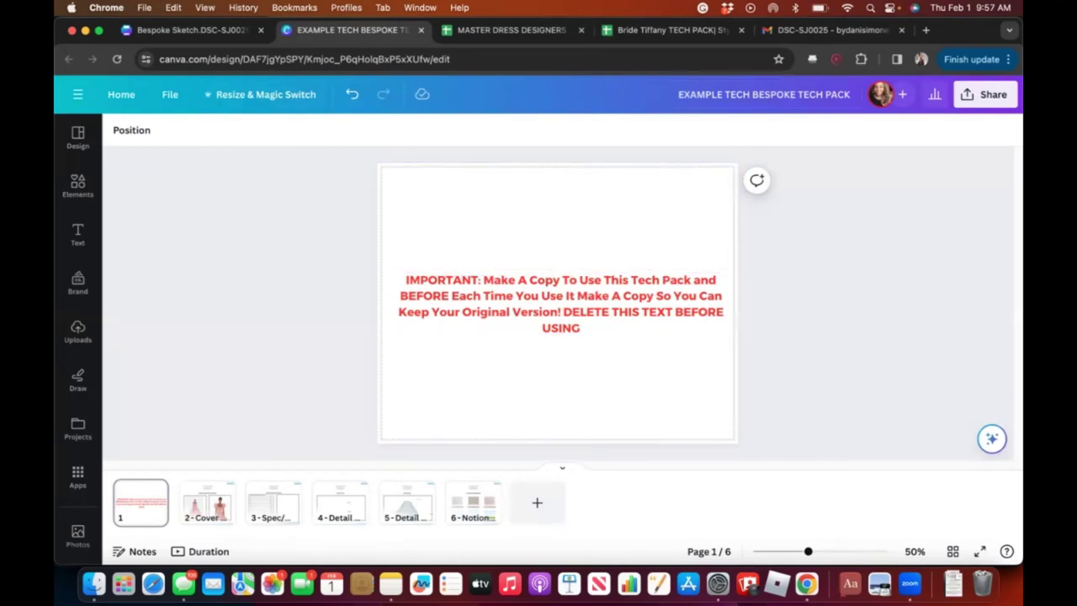
left_click(170, 94)
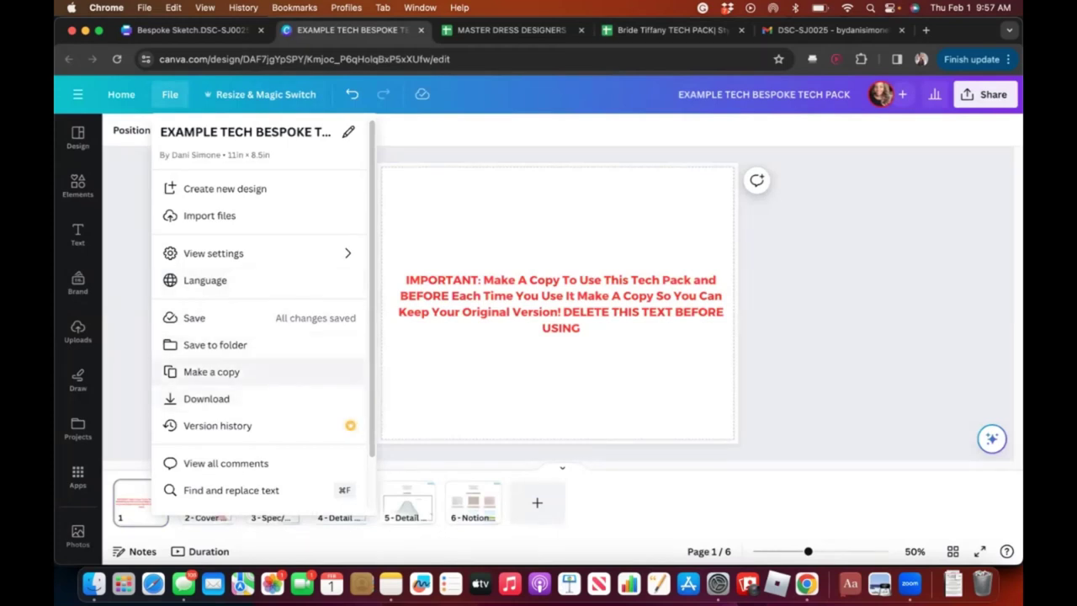
key("Escape")
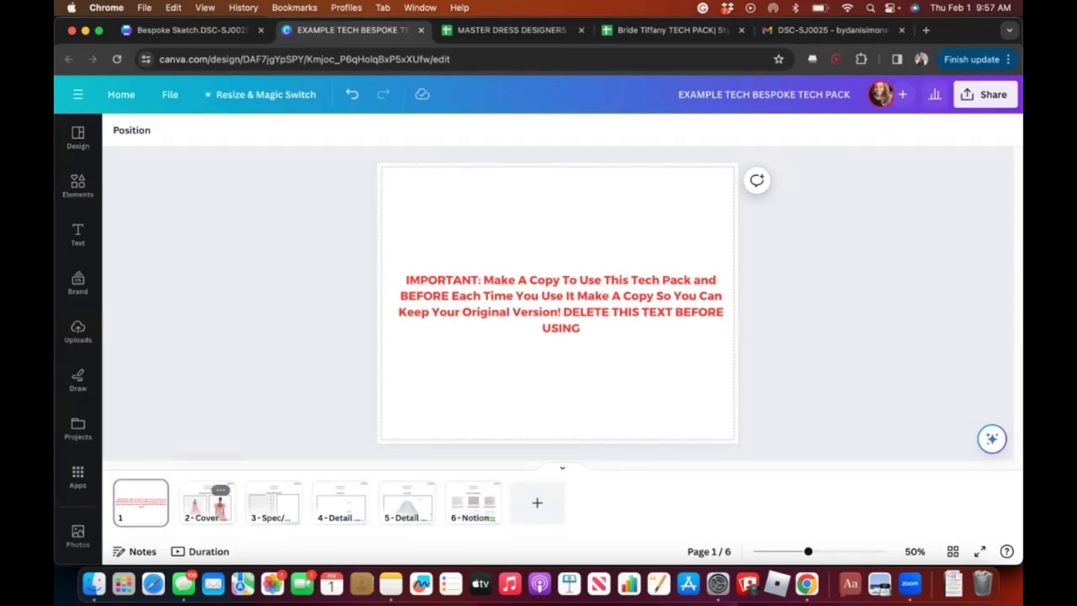
- Go to page 2, the cover page, select the company name heading and enlarge the view around it
left_click(202, 505)
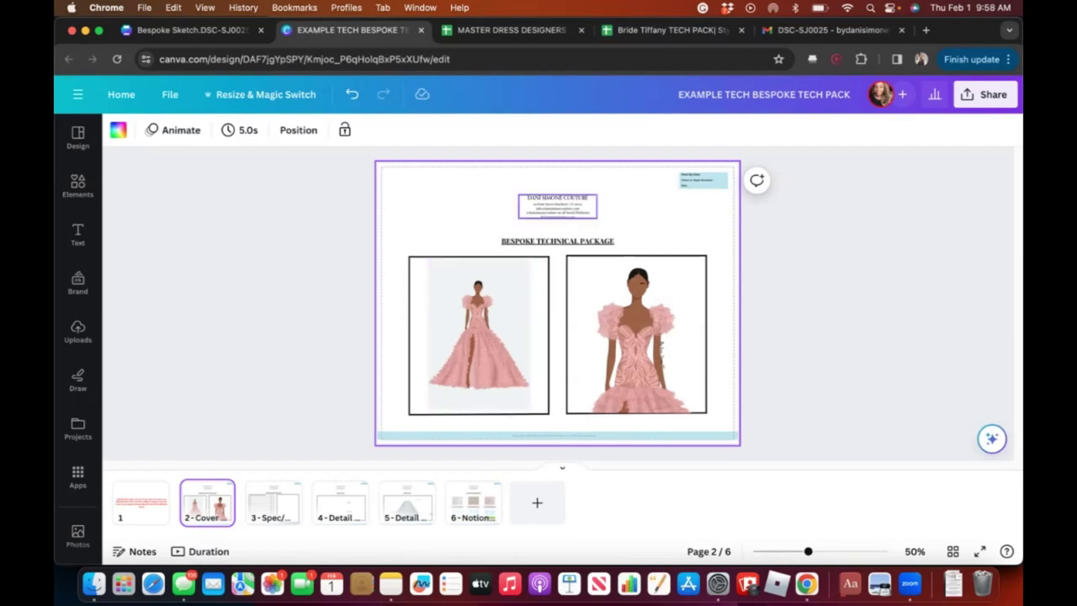
left_click(557, 198)
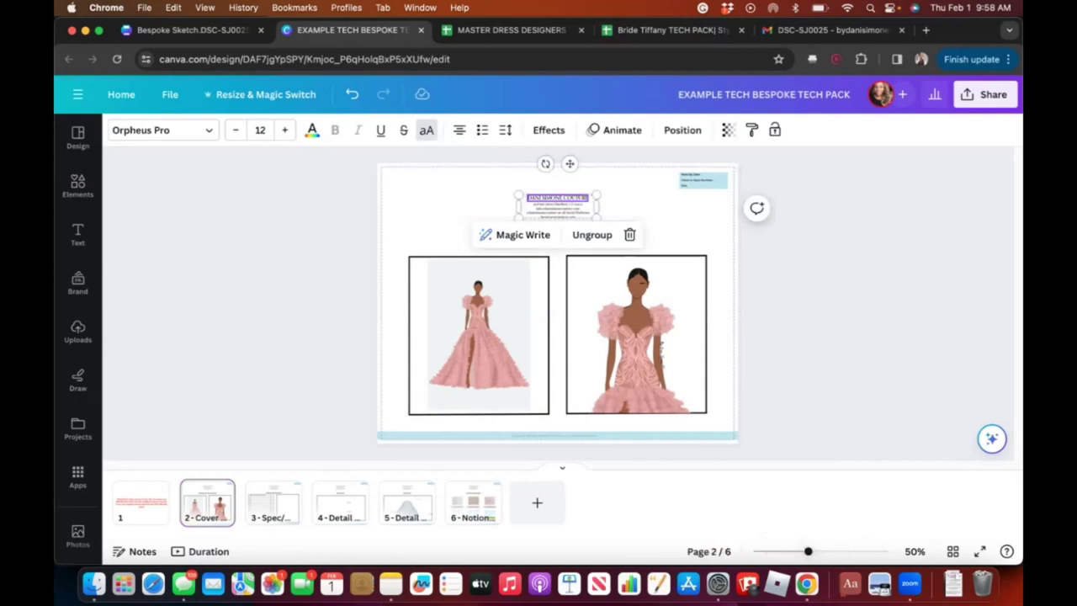
scroll(558, 304, "up", 5)
scroll(558, 303, "up", 3)
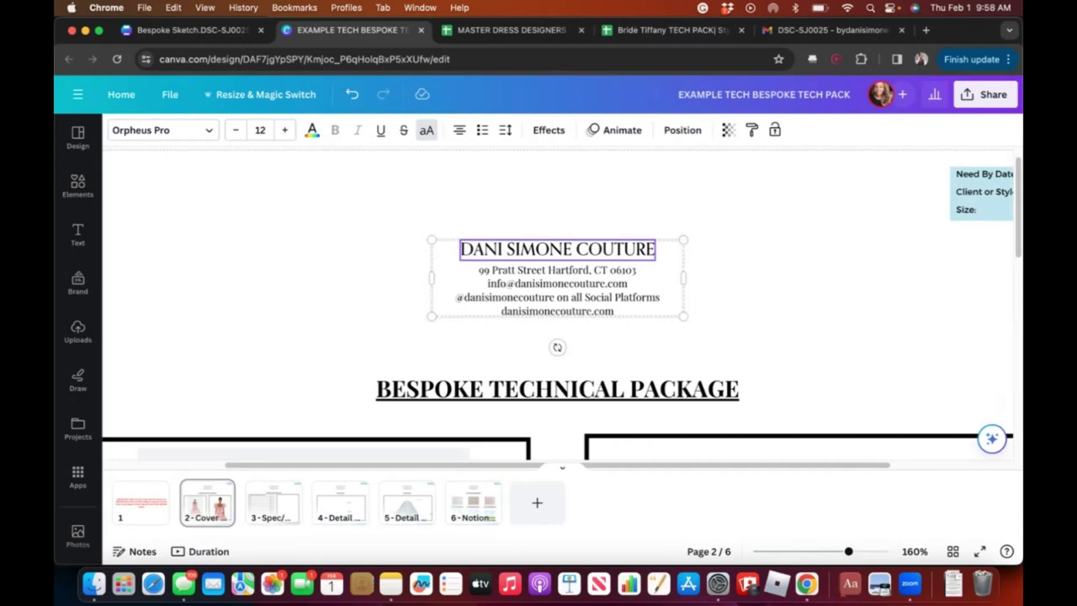
- Try replacing the cover page's company name with SEW COUTURE, undo it, and select and deselect the contact details below
double_click(536, 249)
key("super+a")
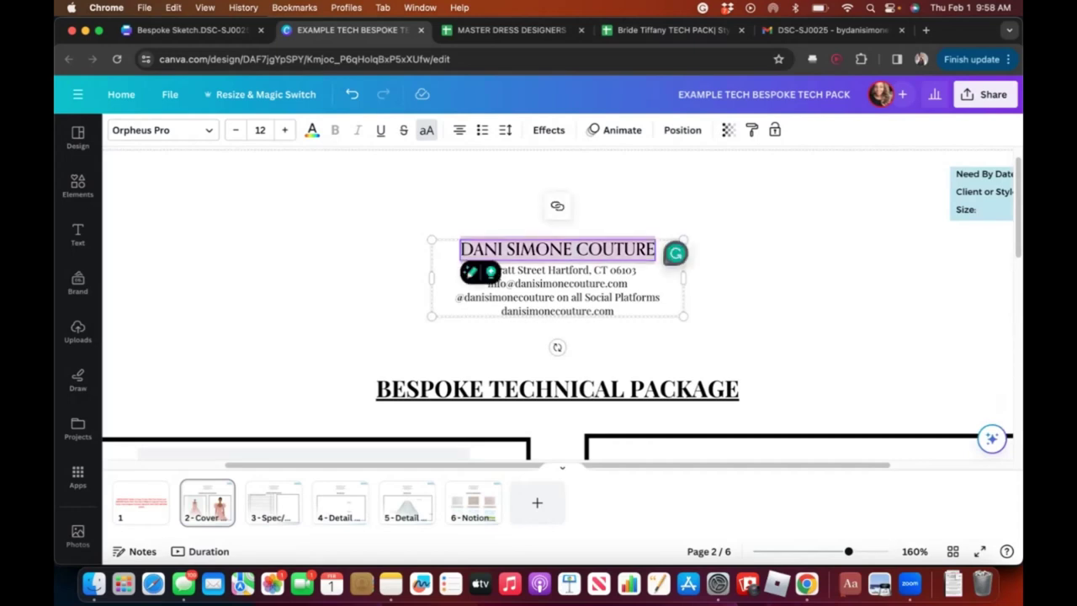
type("SEW COUTURE")
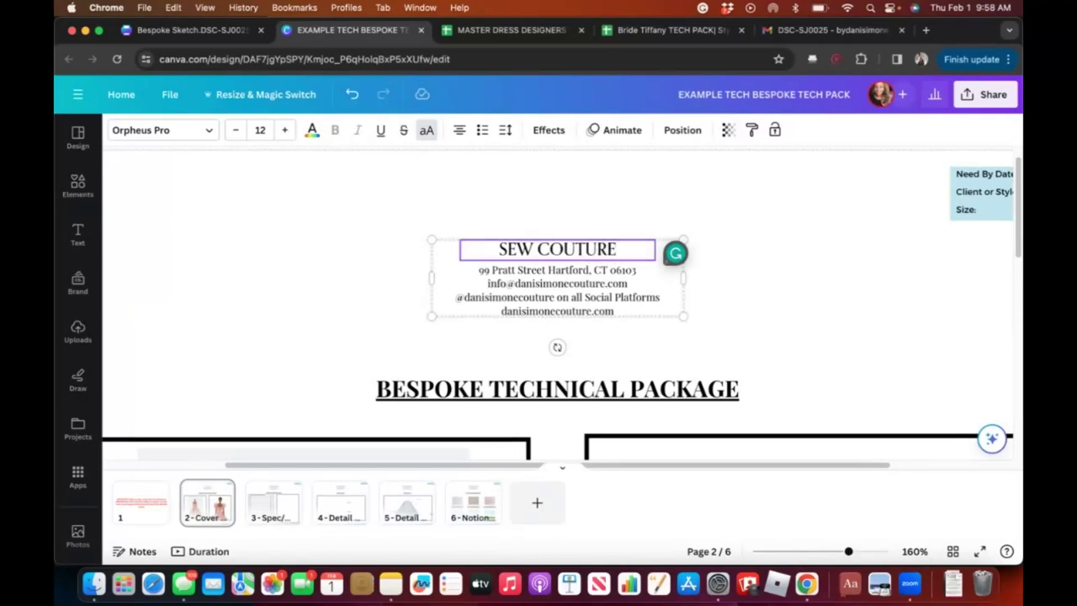
key("super+z")
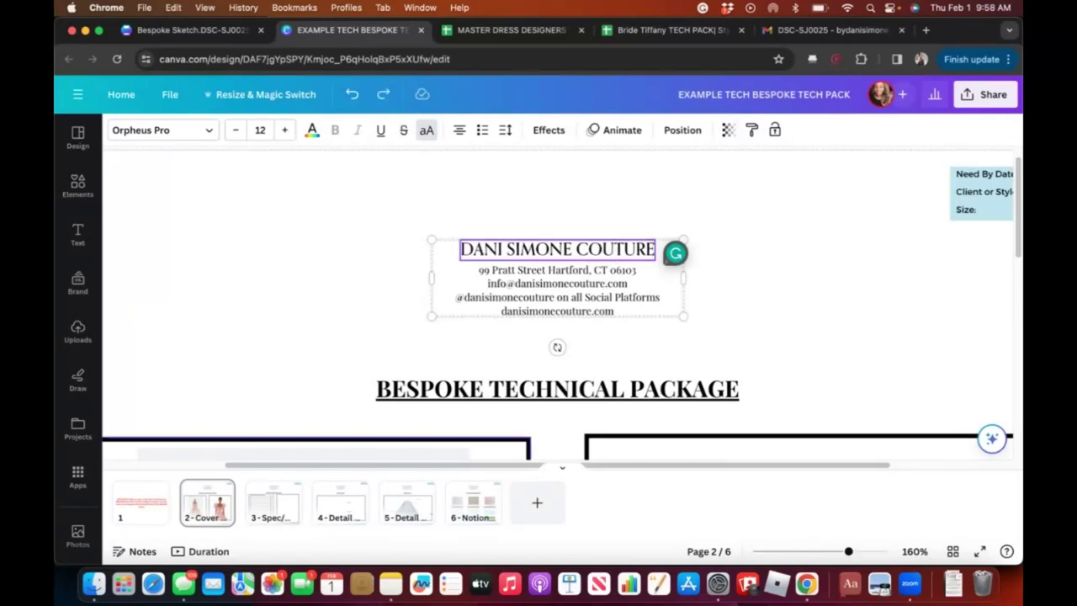
left_click(557, 290)
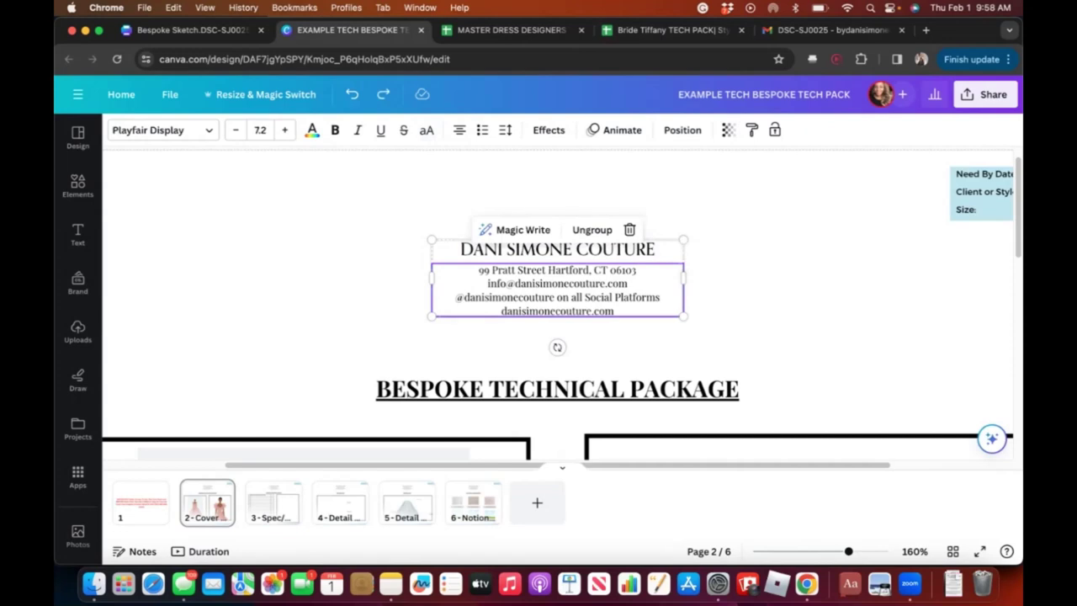
key("Escape")
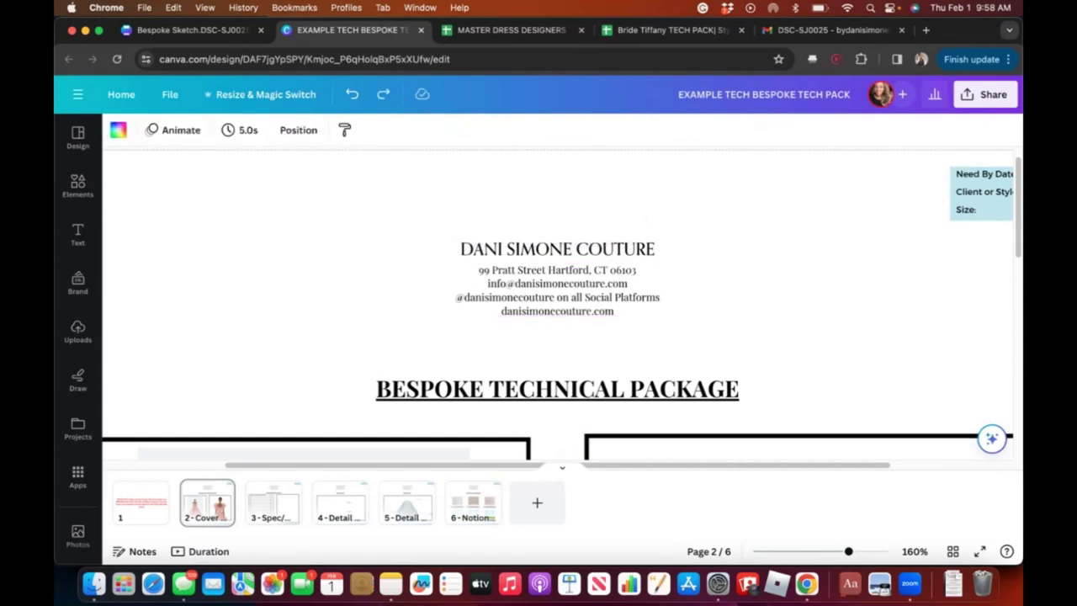
- Examine the cover page's company header, its Need By Date box and the two framed dress sketches
scroll(558, 305, "down", 5)
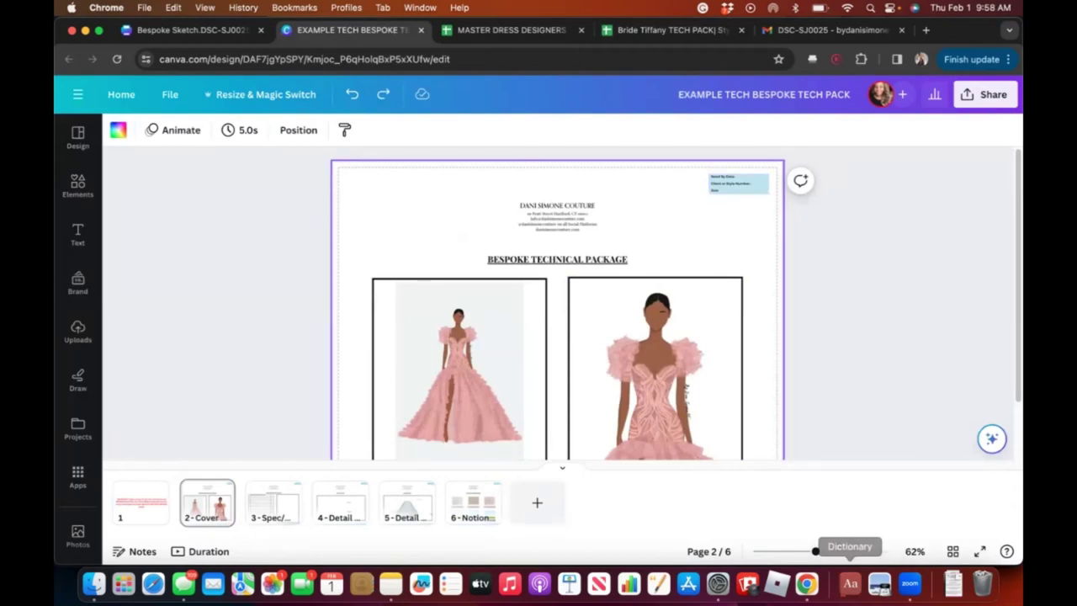
left_click(833, 551)
scroll(557, 336, "up", 2)
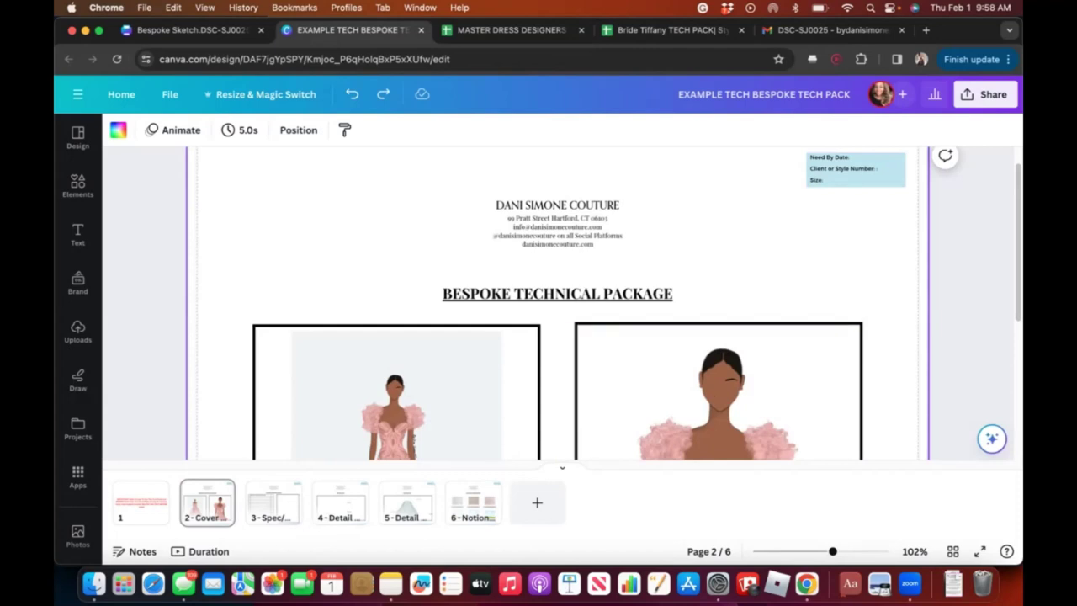
scroll(557, 304, "down", 3)
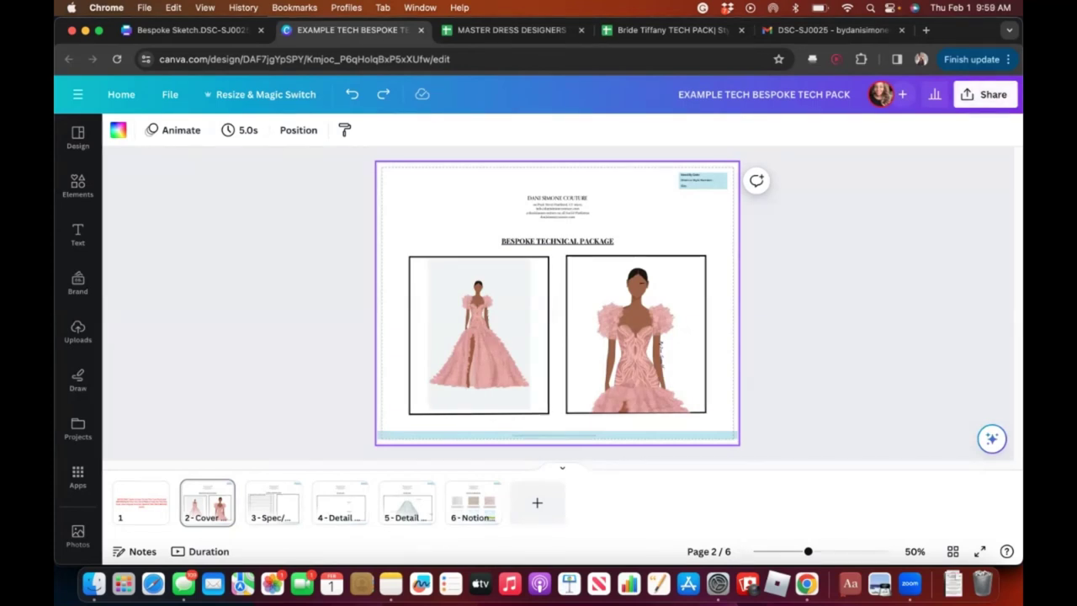
- Open the download settings for the Canva tech pack and set the file type to PDF Standard
left_click(984, 94)
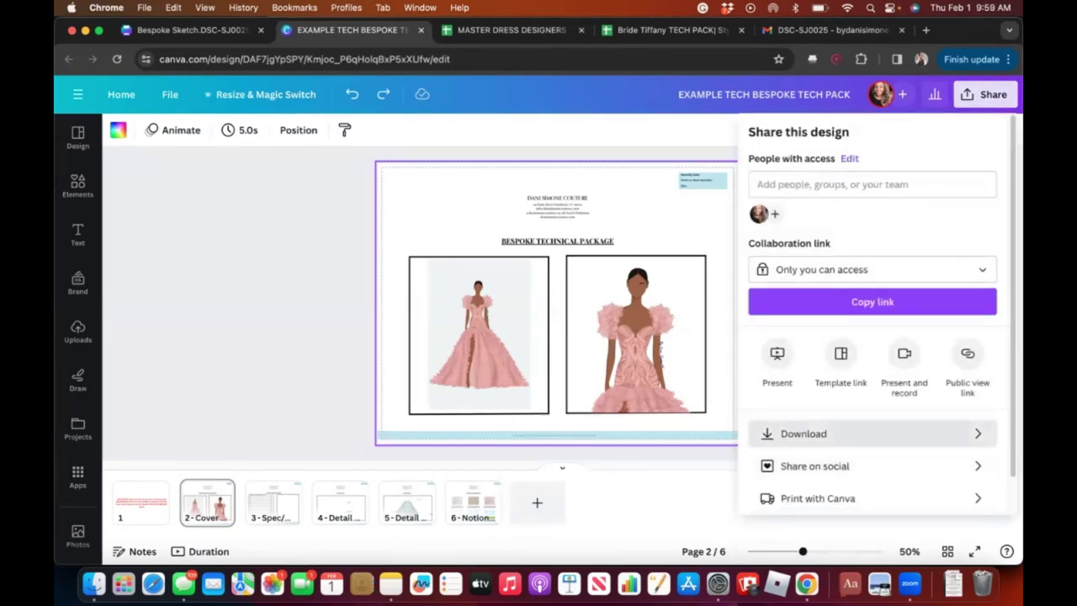
left_click(804, 434)
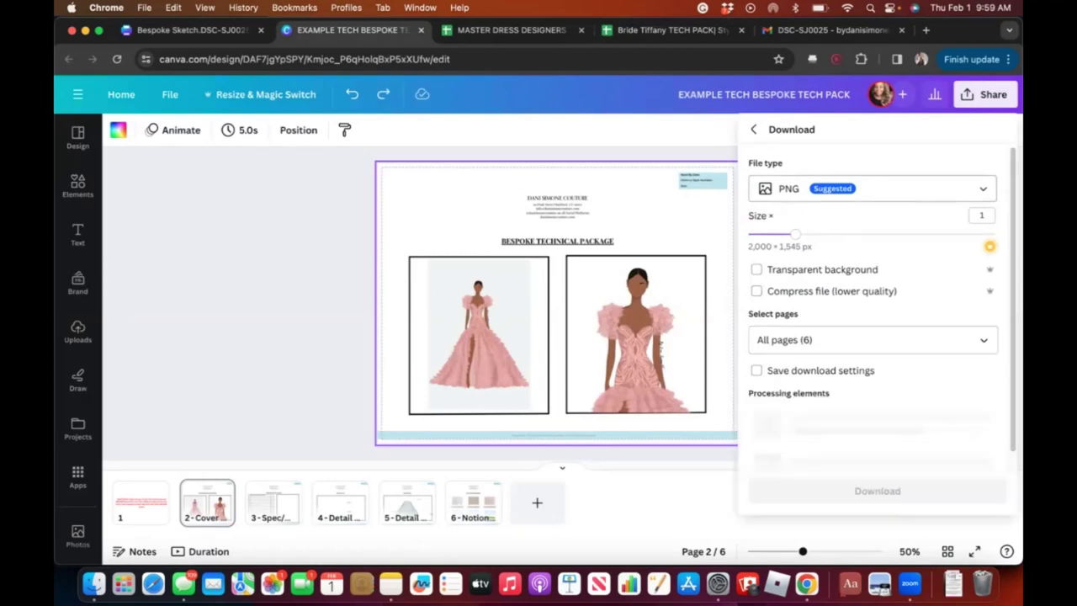
left_click(878, 189)
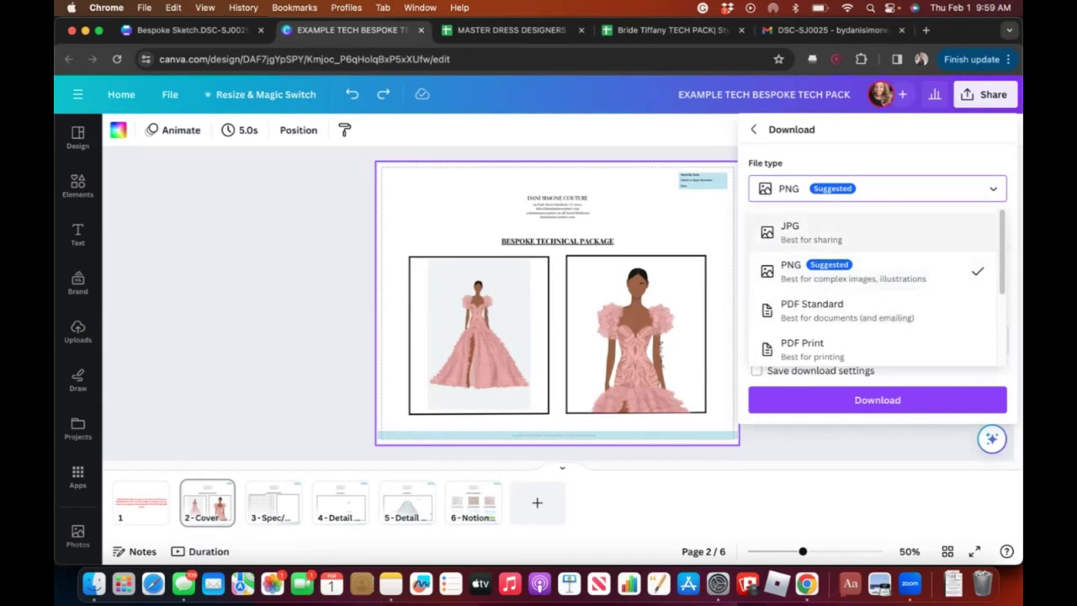
scroll(842, 347, "down", 1)
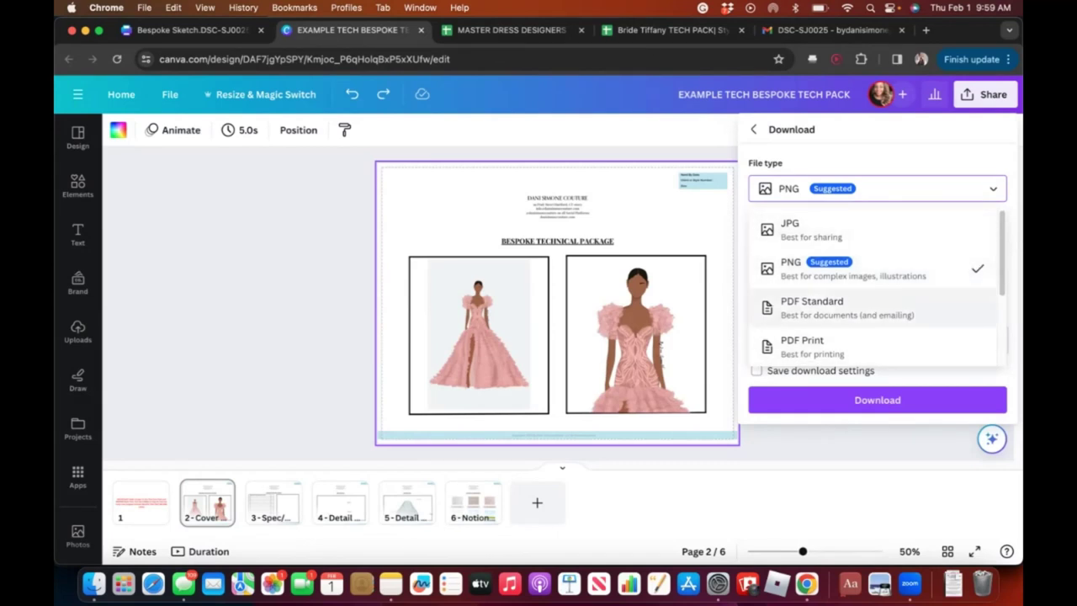
left_click(841, 307)
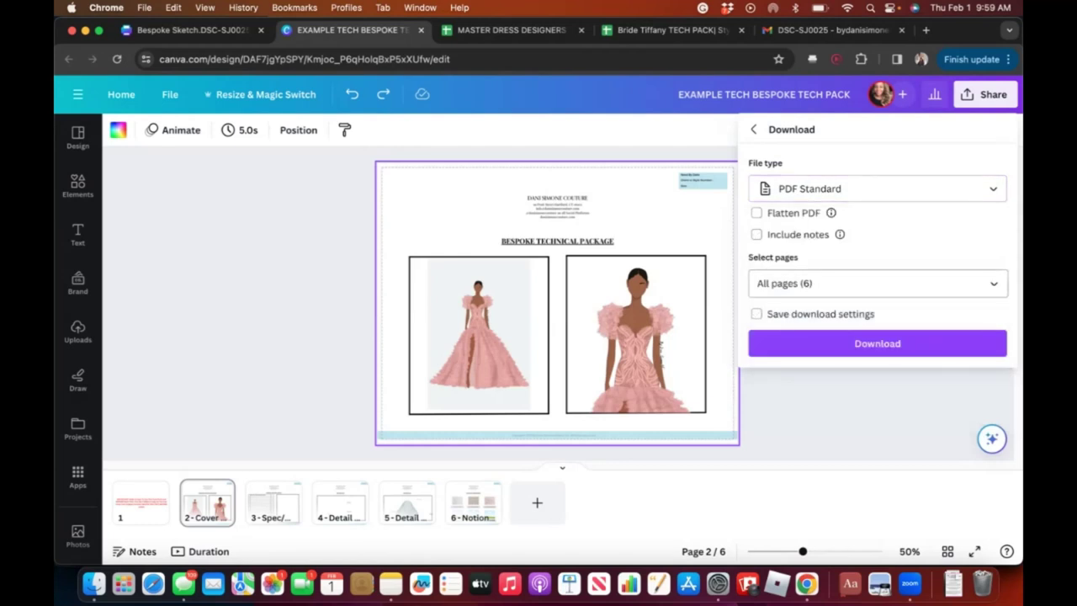
- Check the page selection for the PDF download, keep all six pages, close the download settings, and briefly view the sharing options
left_click(877, 284)
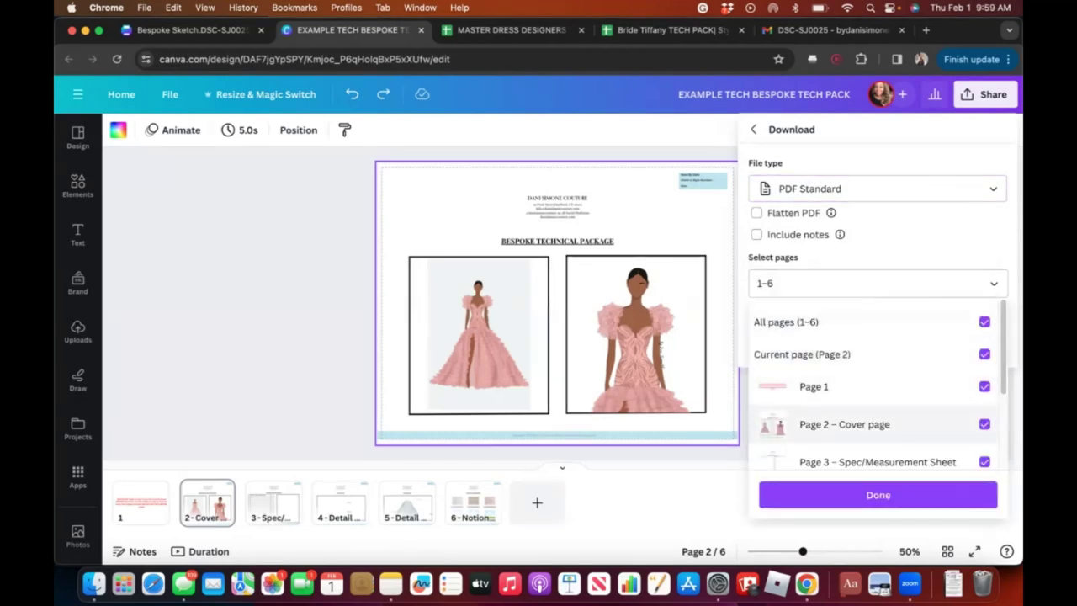
scroll(877, 423, "down", 3)
left_click(877, 495)
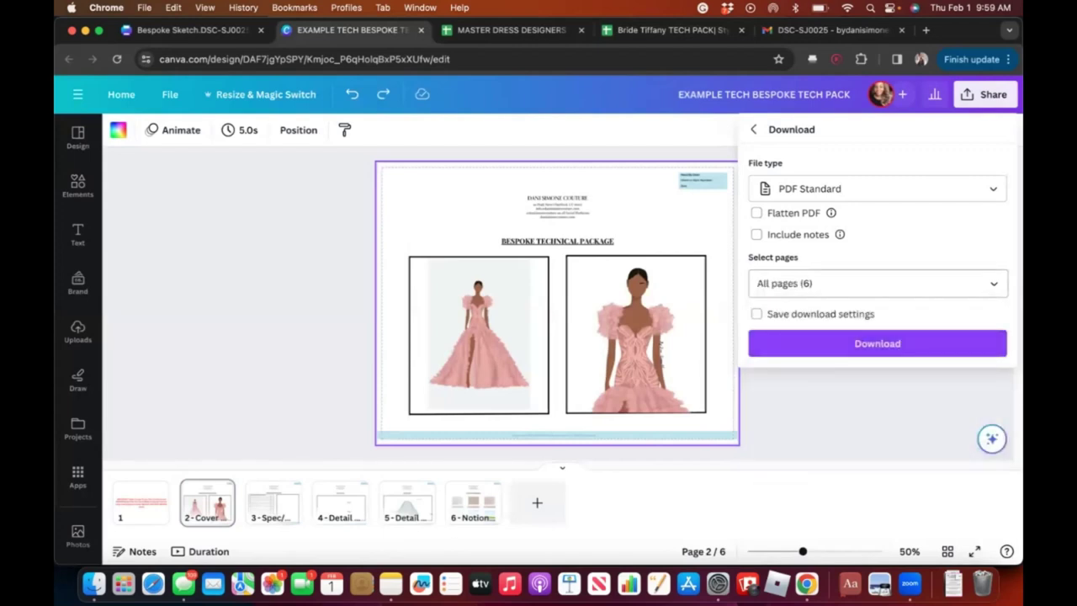
key("Escape")
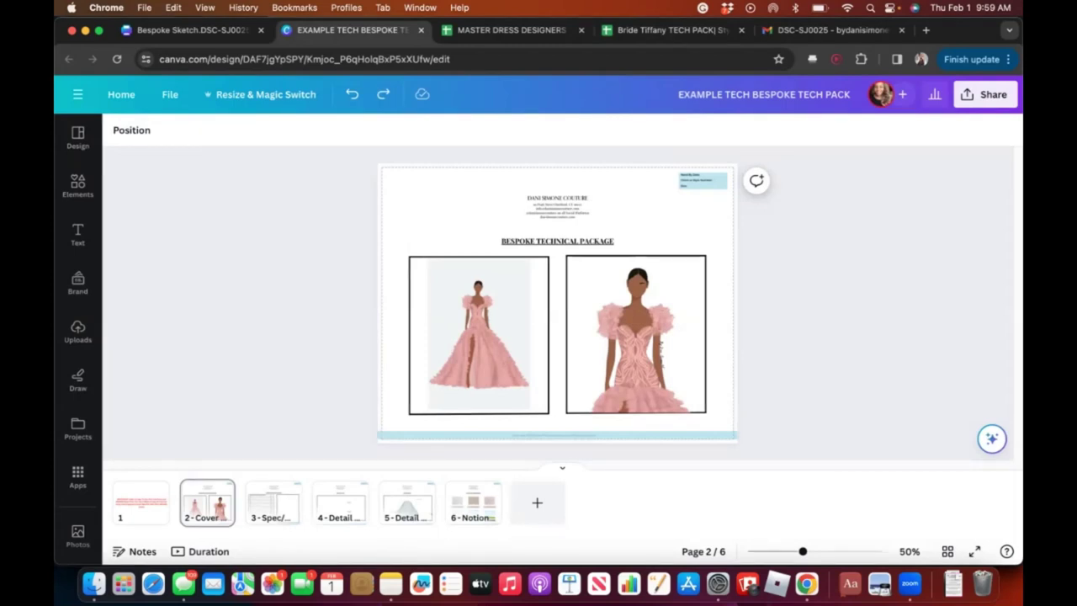
left_click(983, 94)
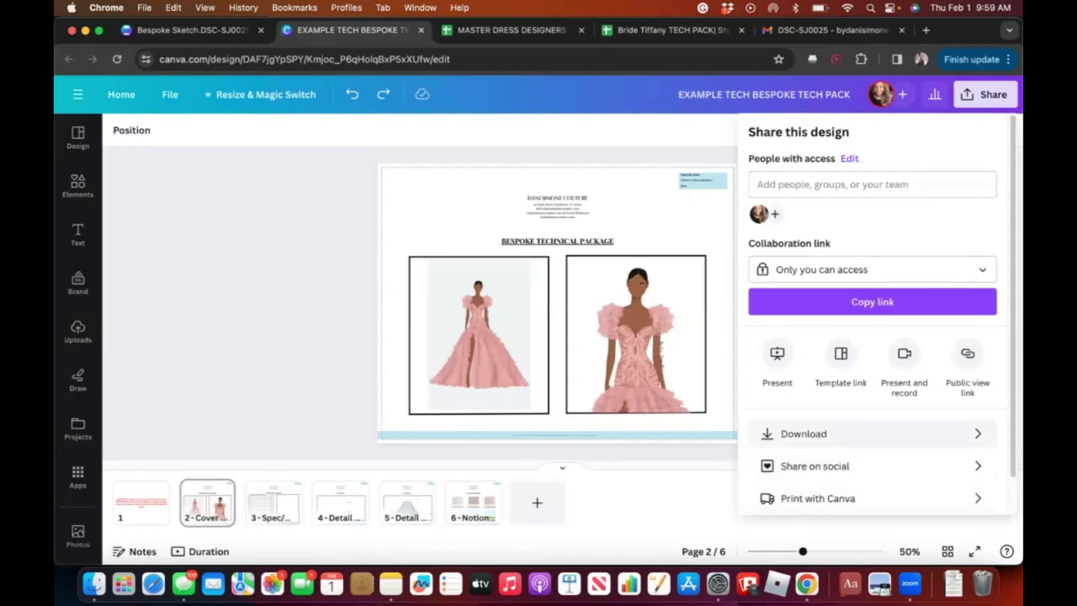
key("Escape")
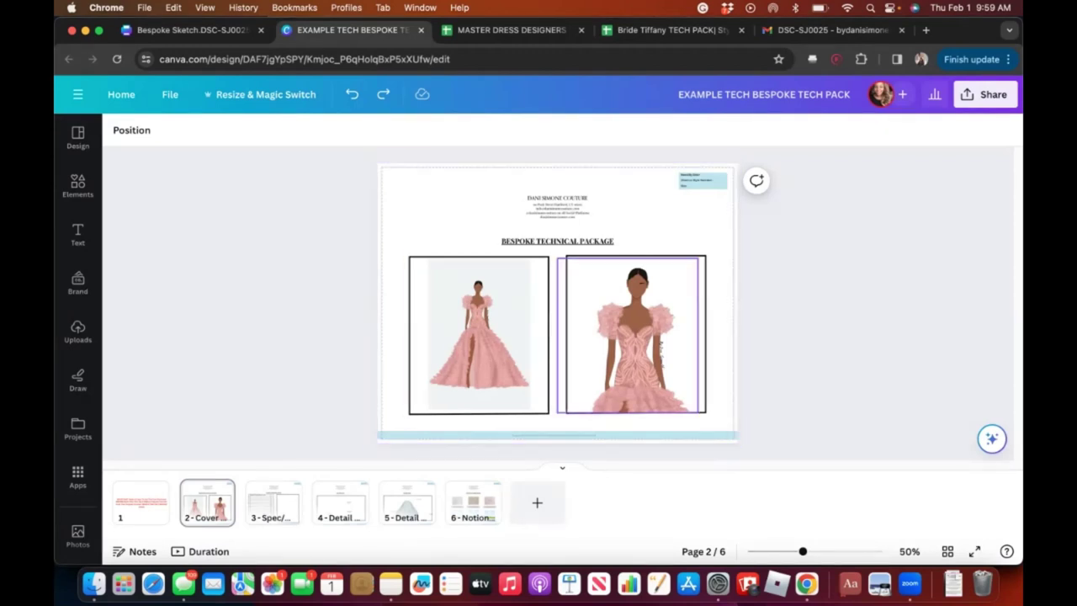
- Examine the two framed dress sketches on the cover page at a larger view
scroll(558, 303, "up", 3)
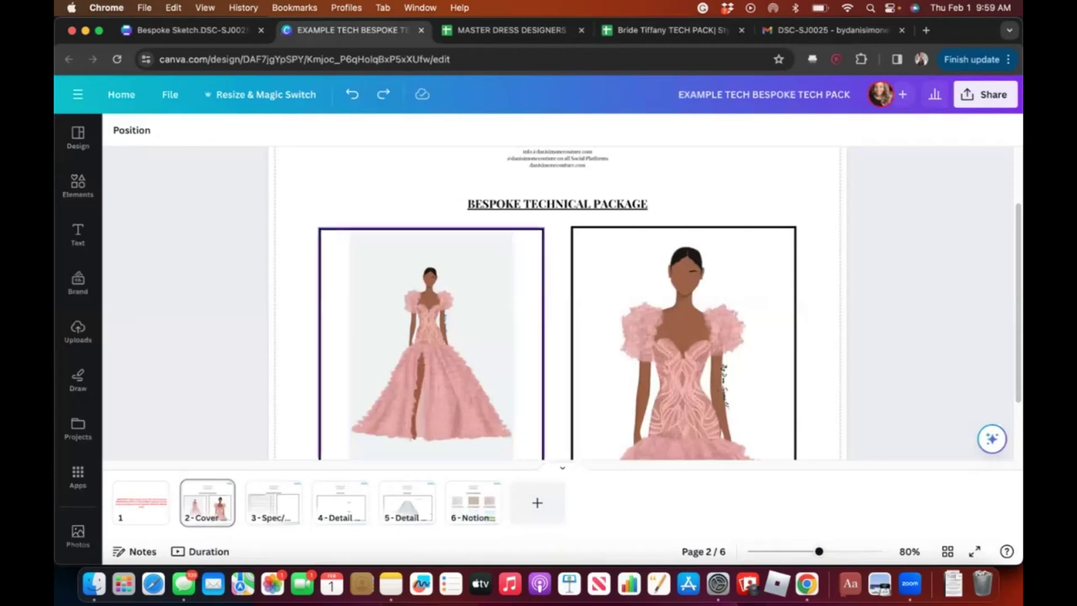
scroll(558, 303, "down", 2)
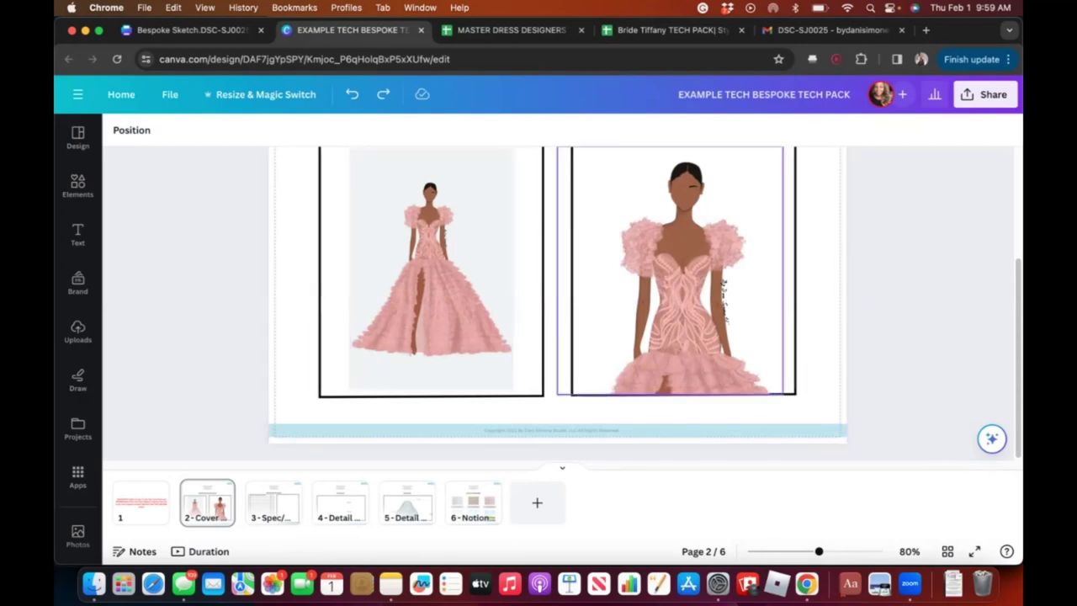
scroll(645, 303, "up", 2)
scroll(644, 303, "down", 1)
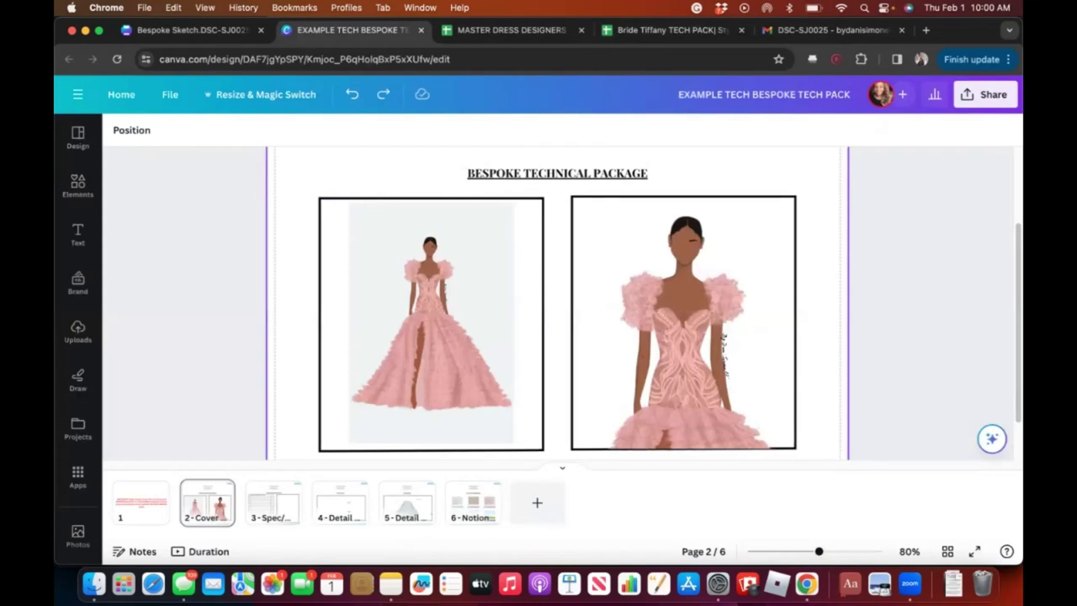
- Go to page 3, the Spec/Measurement Sheet, select its "Below bust" measurement line, look over the table and open page 4, the Detail Sheet
left_click(274, 502)
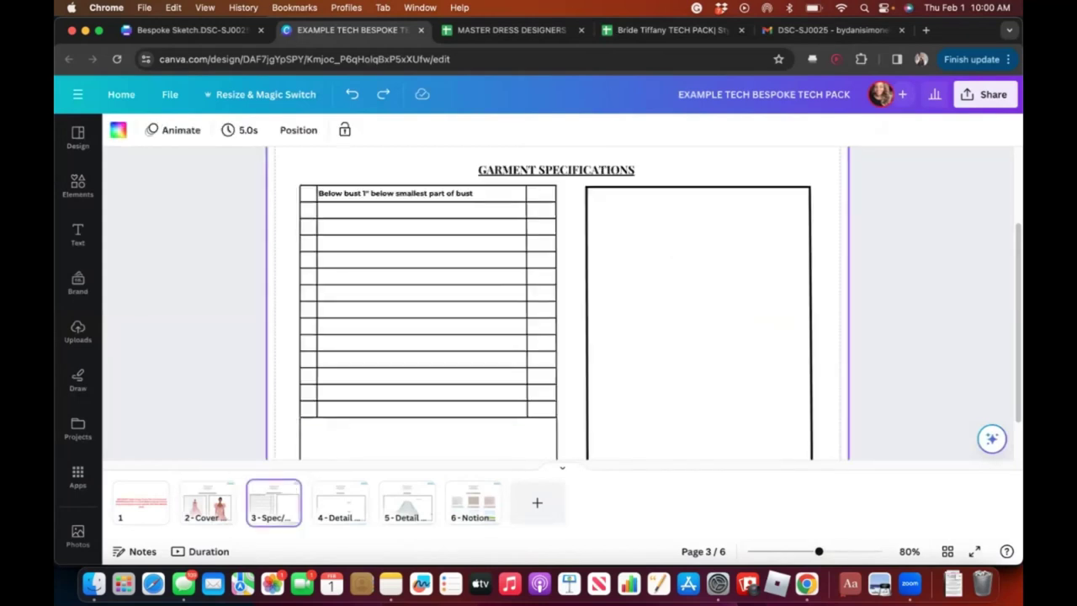
scroll(556, 284, "up", 3)
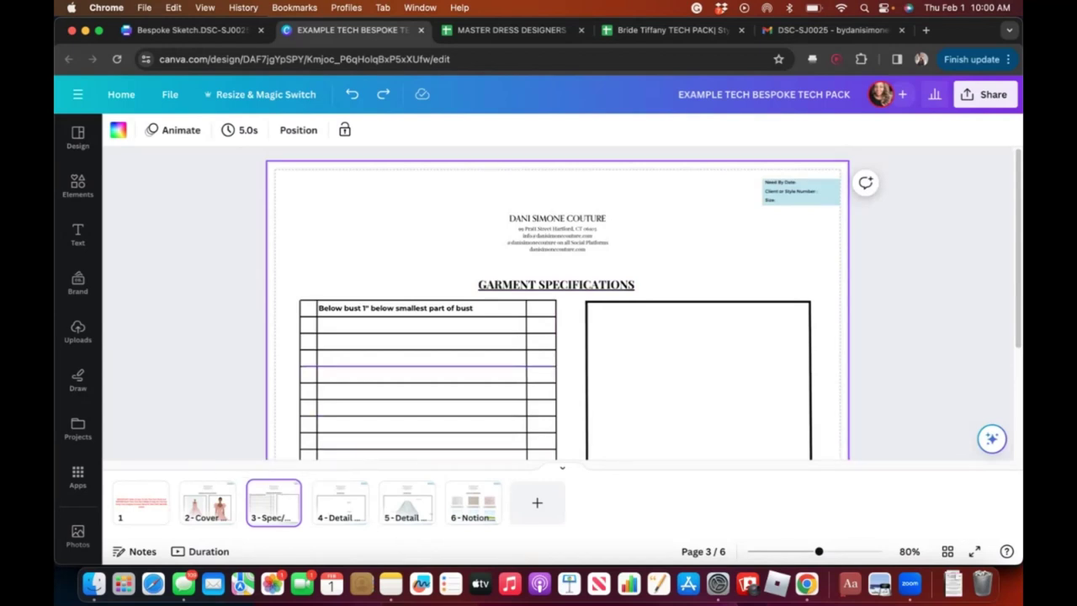
left_click(396, 308)
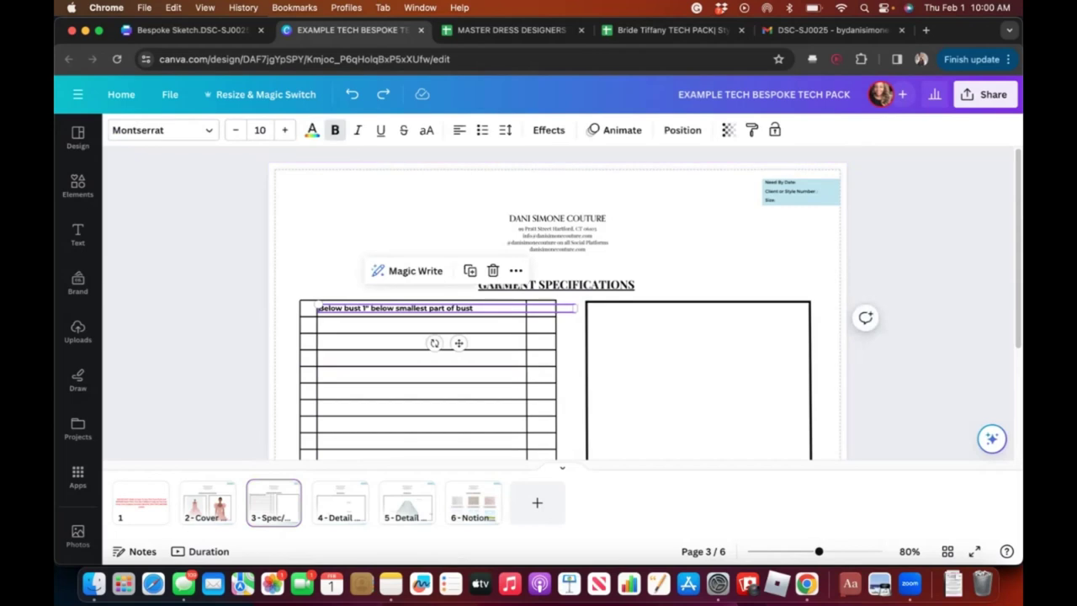
left_click(361, 308)
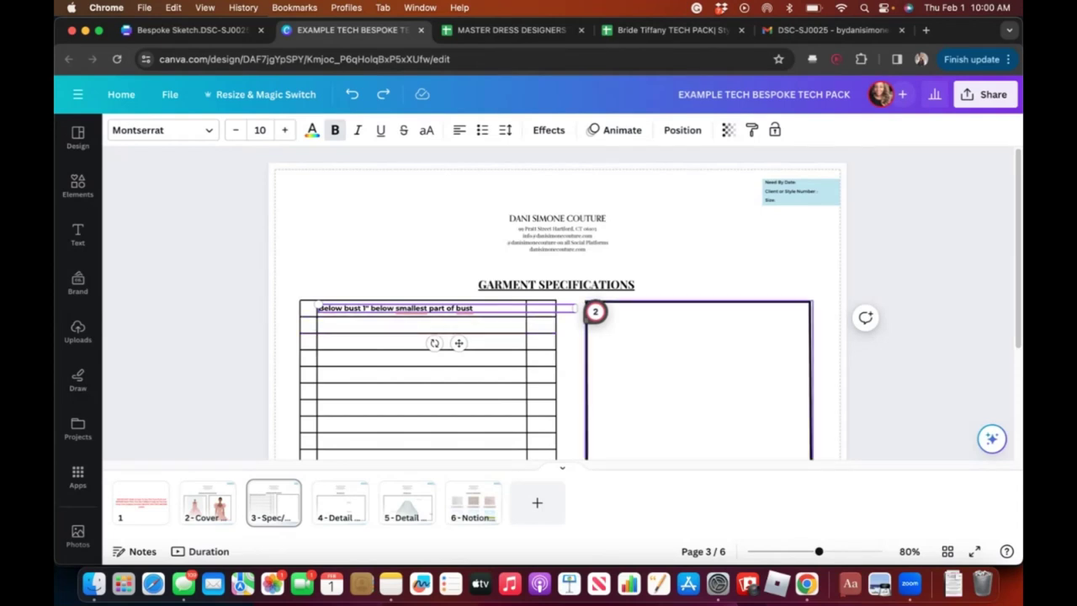
scroll(595, 311, "down", 5)
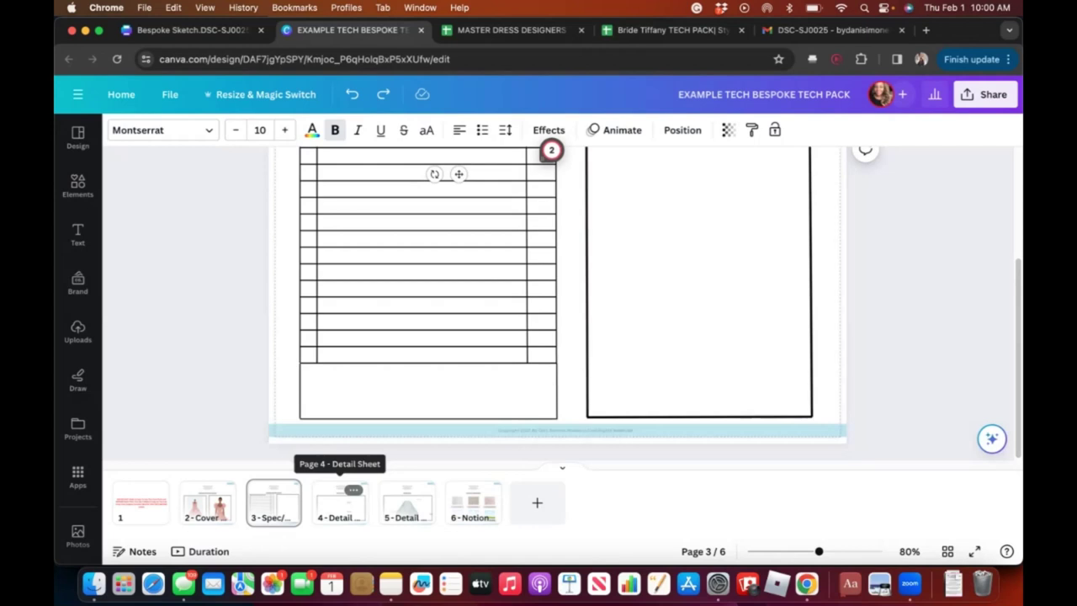
left_click(340, 502)
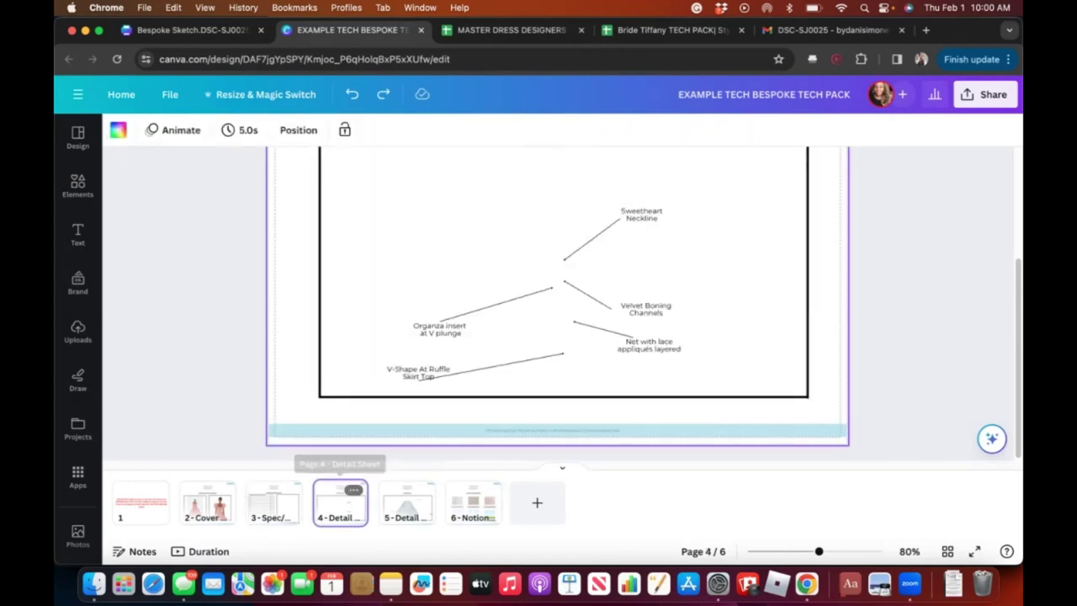
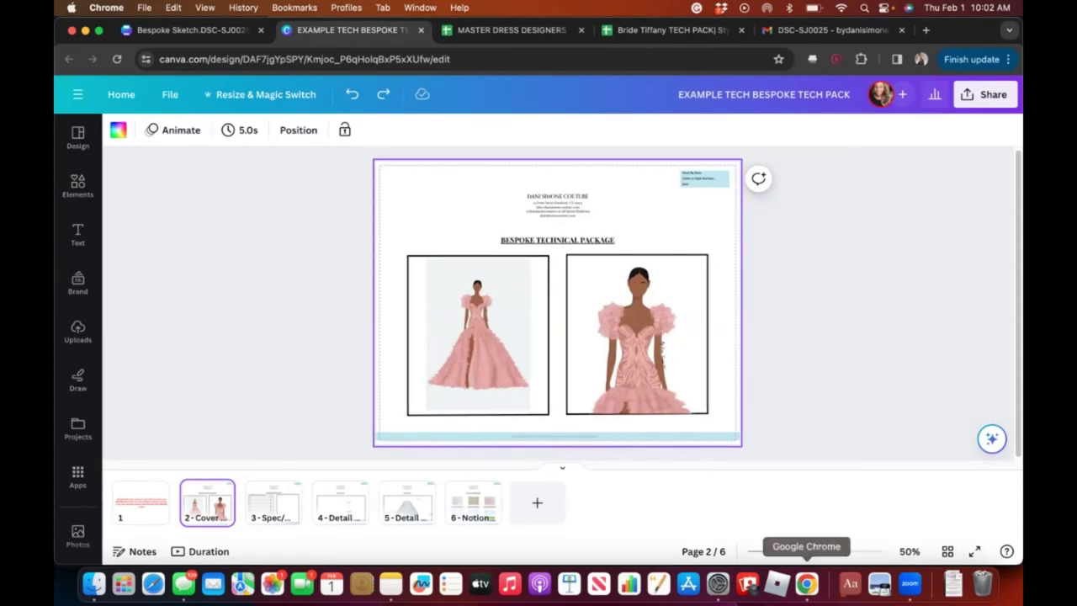
- Collapse the page thumbnails and enlarge the cover page around the Need By Date box
scroll(557, 303, "up", 5)
scroll(557, 303, "up", 3)
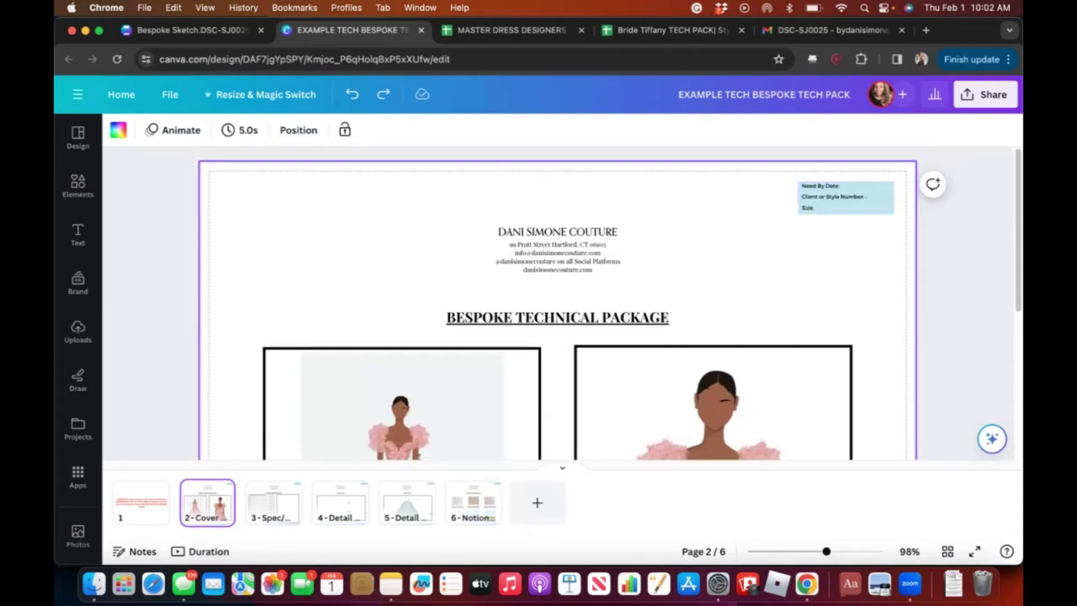
left_click(562, 468)
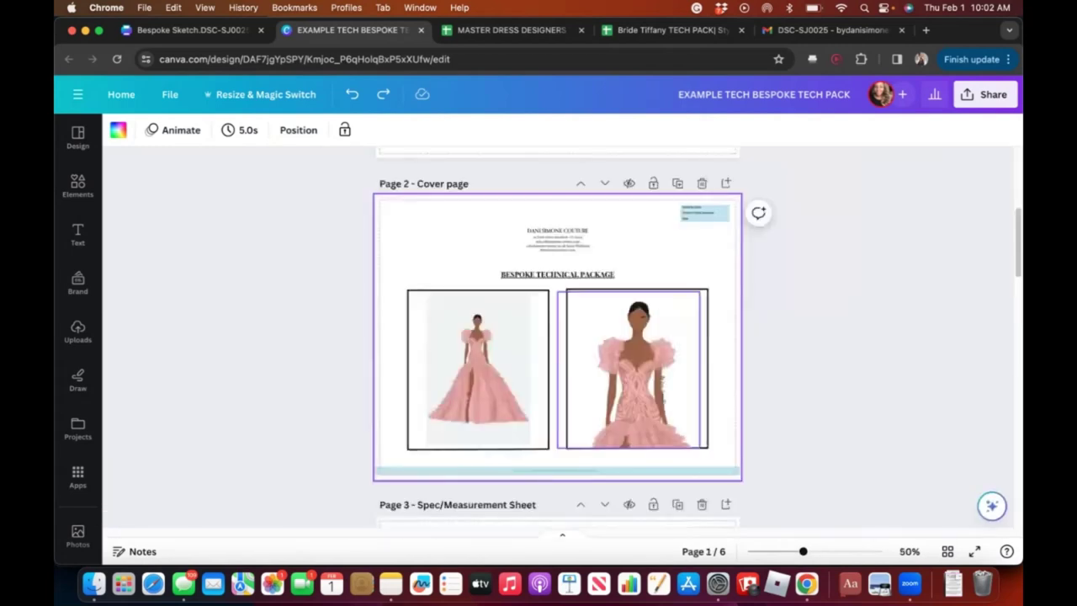
scroll(557, 337, "up", 3)
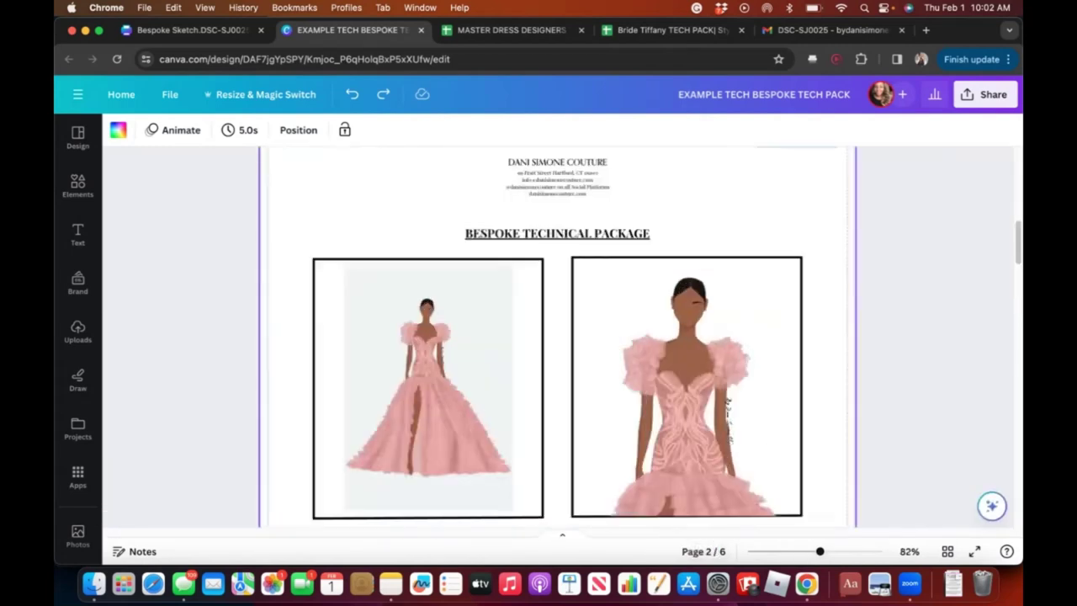
scroll(557, 336, "up", 2)
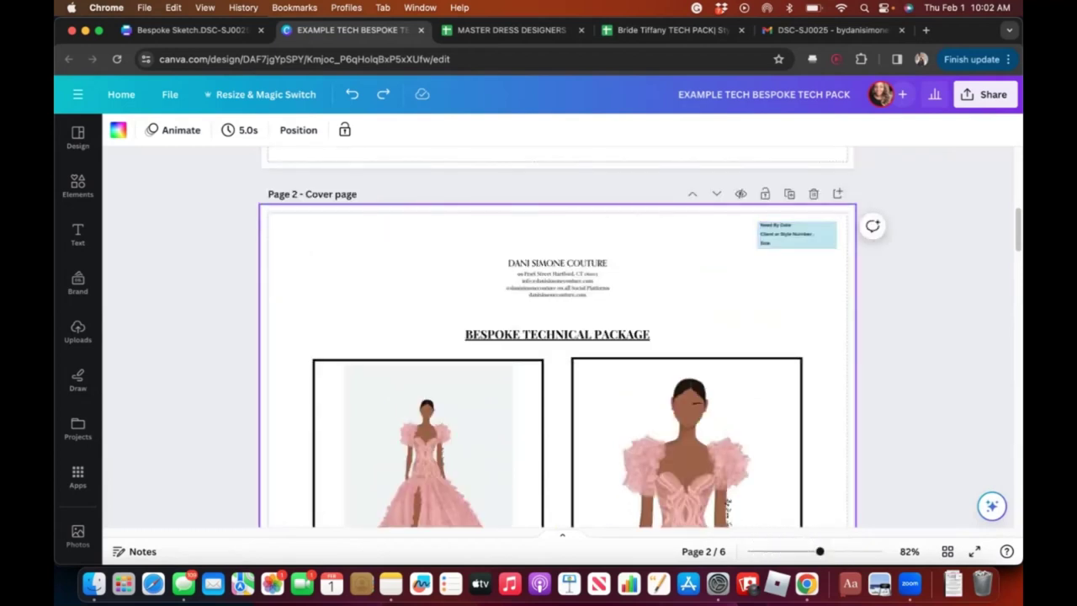
left_click_drag(820, 551, 842, 551)
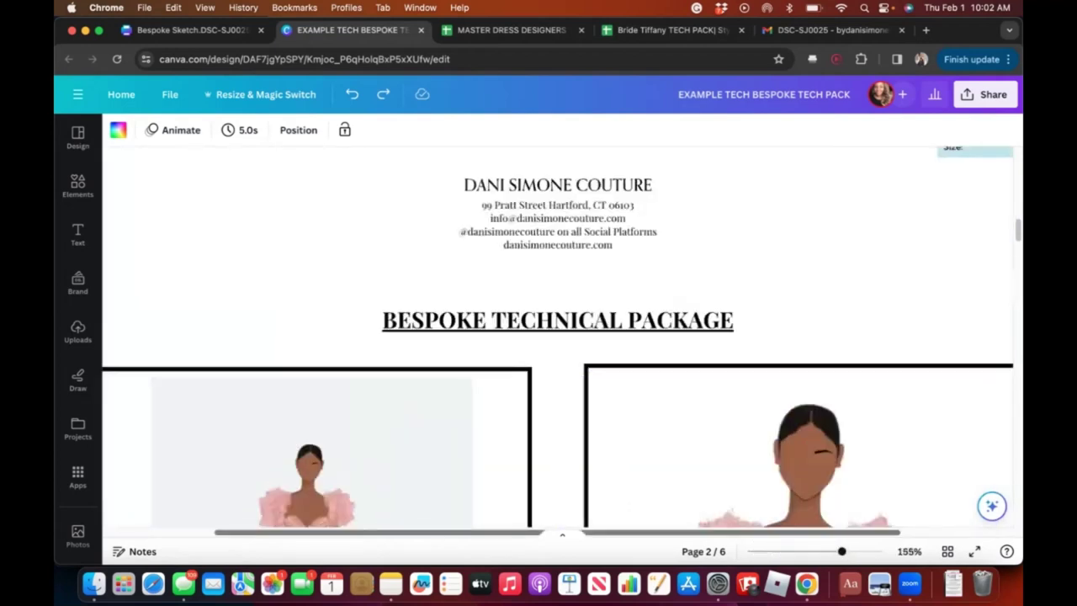
left_click_drag(741, 532, 852, 532)
scroll(538, 337, "up", 3)
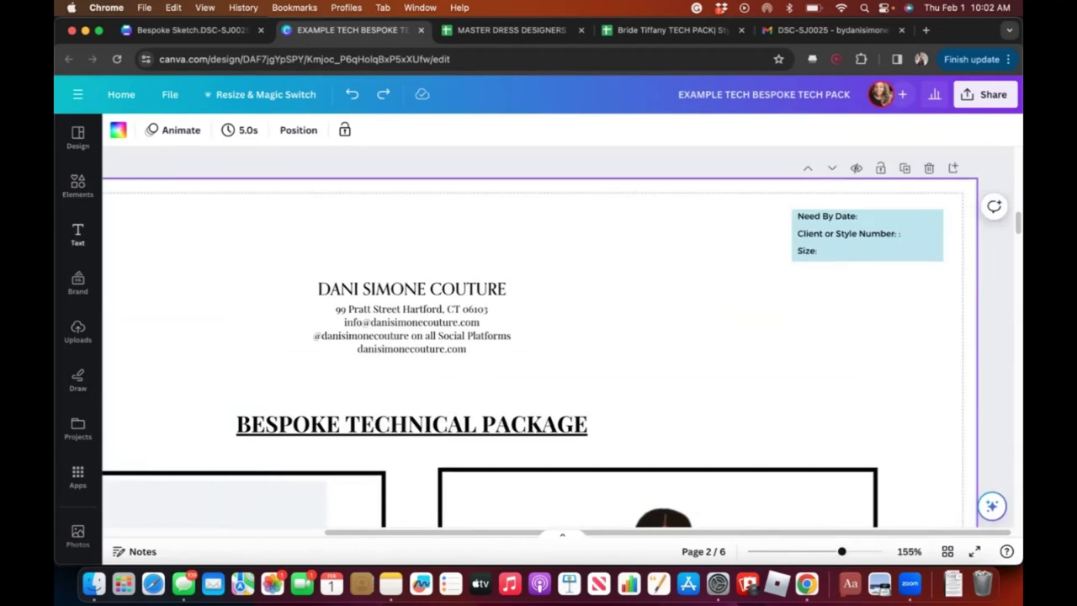
- Add a Body text box to the cover page and place it beside the Need By Date label in the blue box
left_click(78, 234)
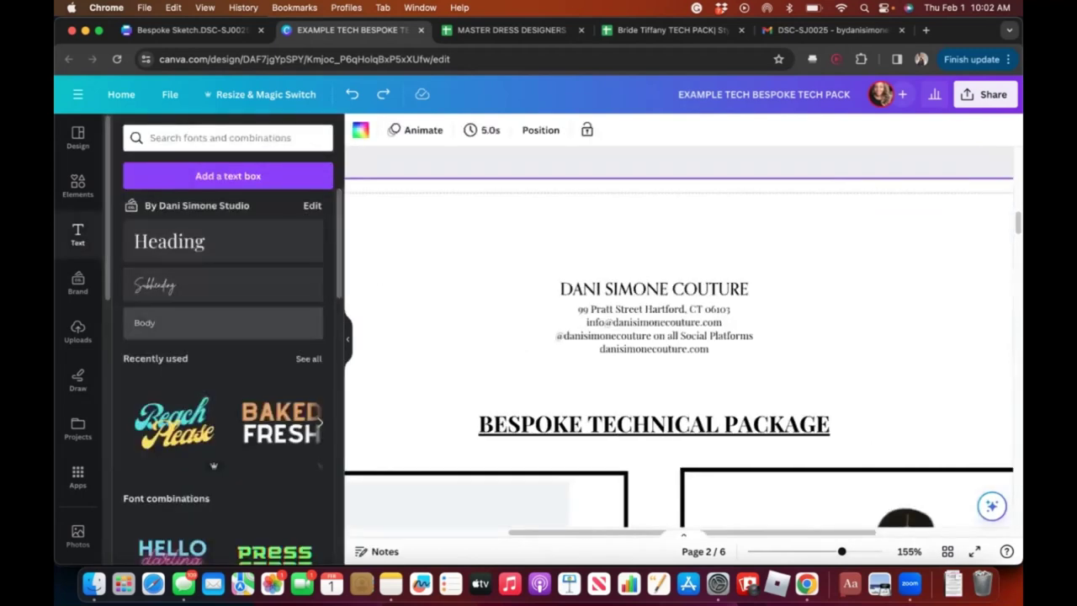
left_click(223, 322)
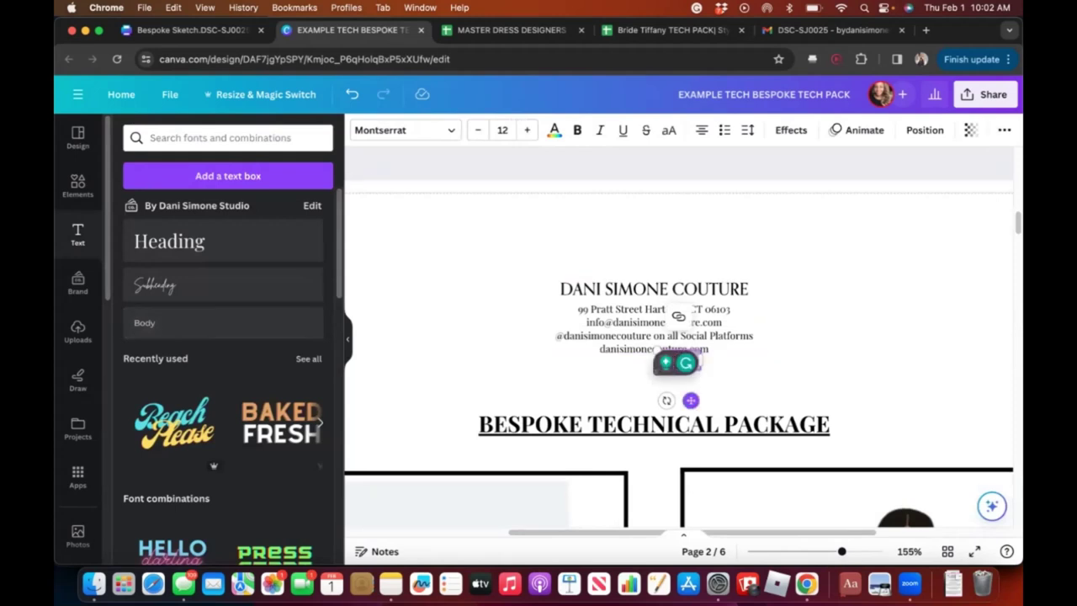
left_click_drag(691, 400, 934, 276)
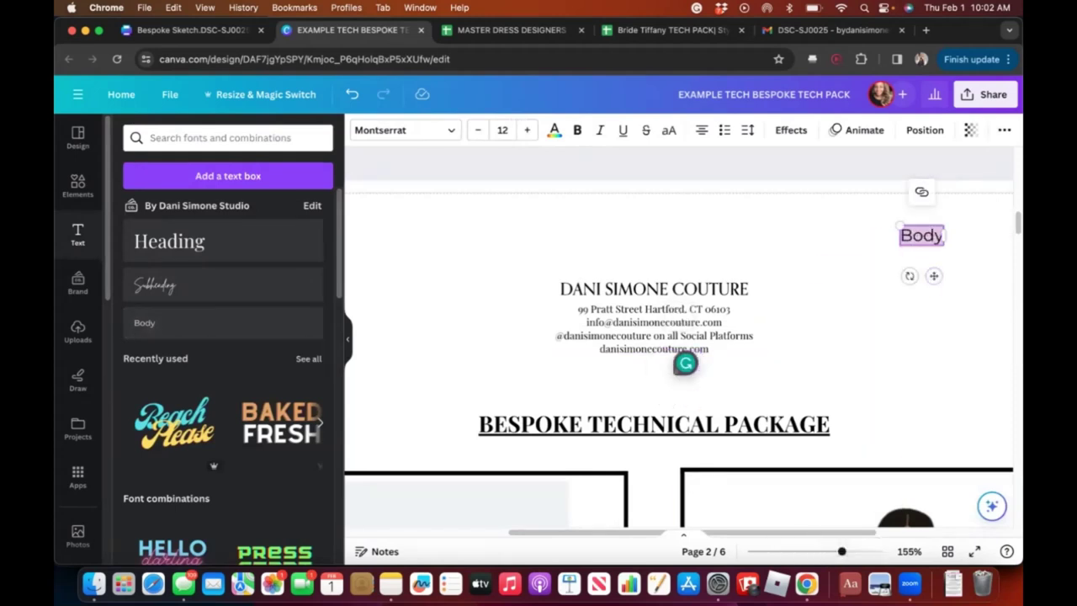
scroll(679, 353, "right", 5)
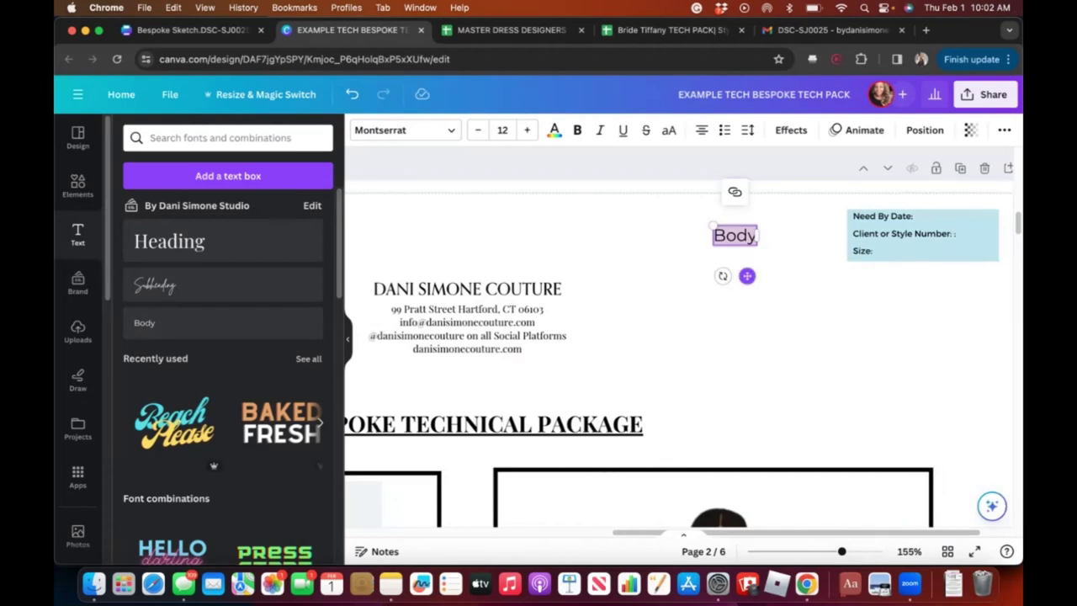
left_click_drag(746, 276, 950, 254)
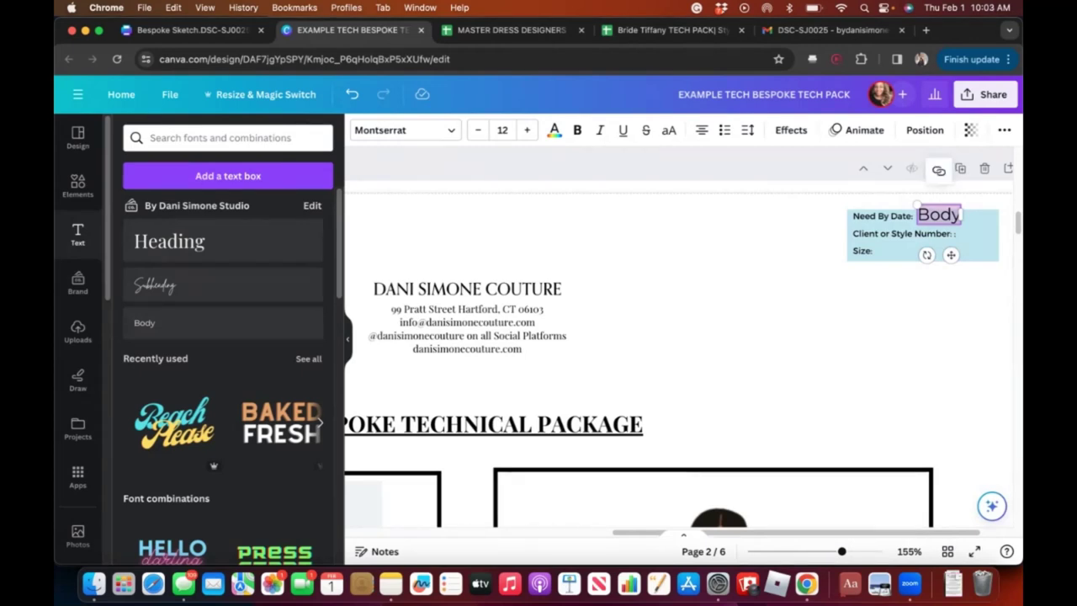
- Replace the new text box's placeholder with the date 6/15/24
double_click(939, 215)
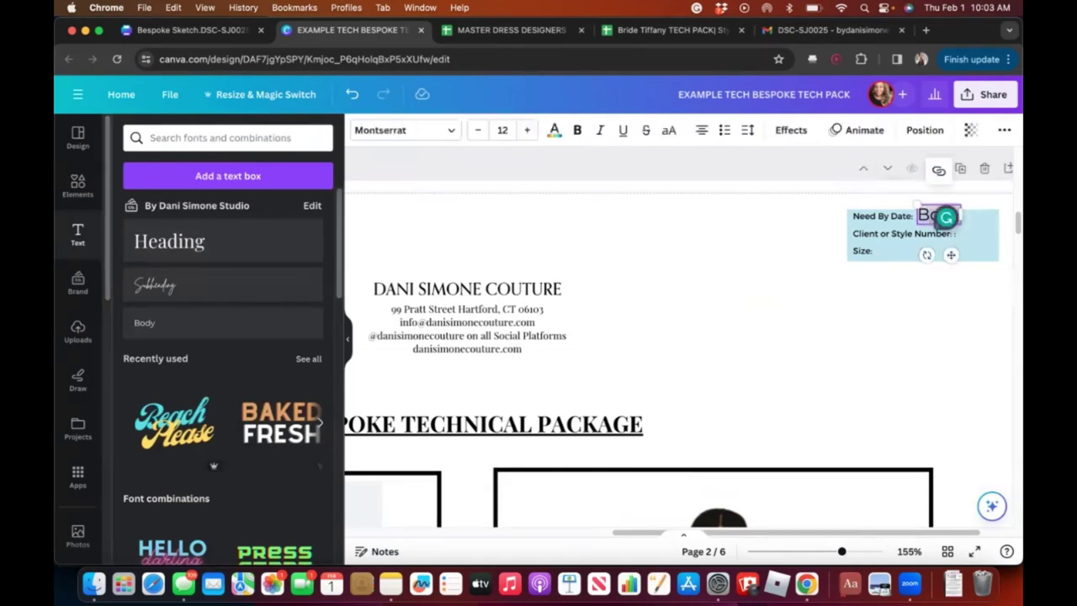
type("June")
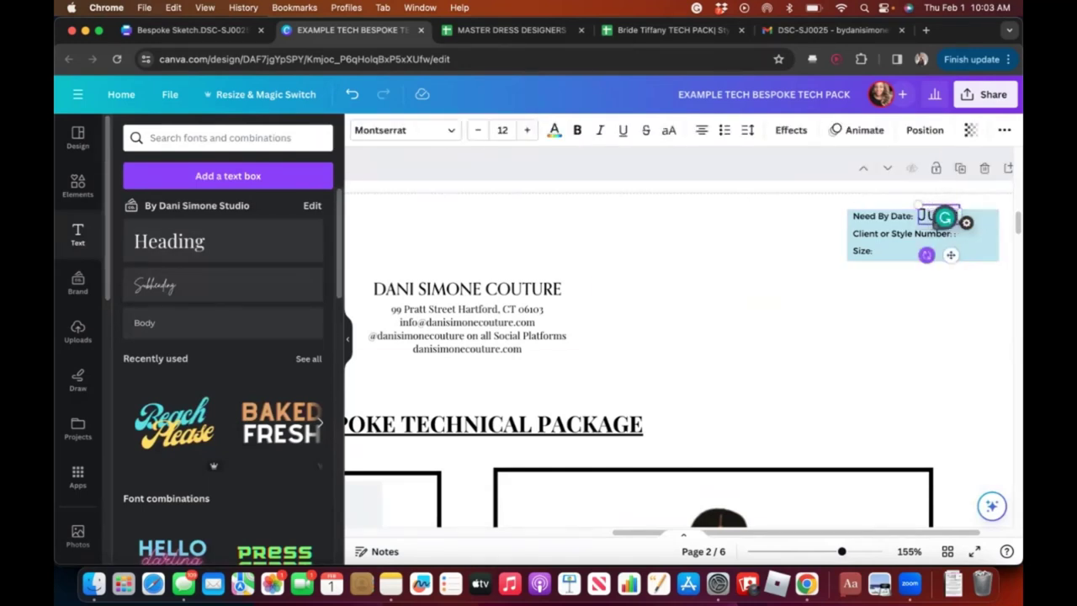
key("BackSpace")
key("BackSpace")
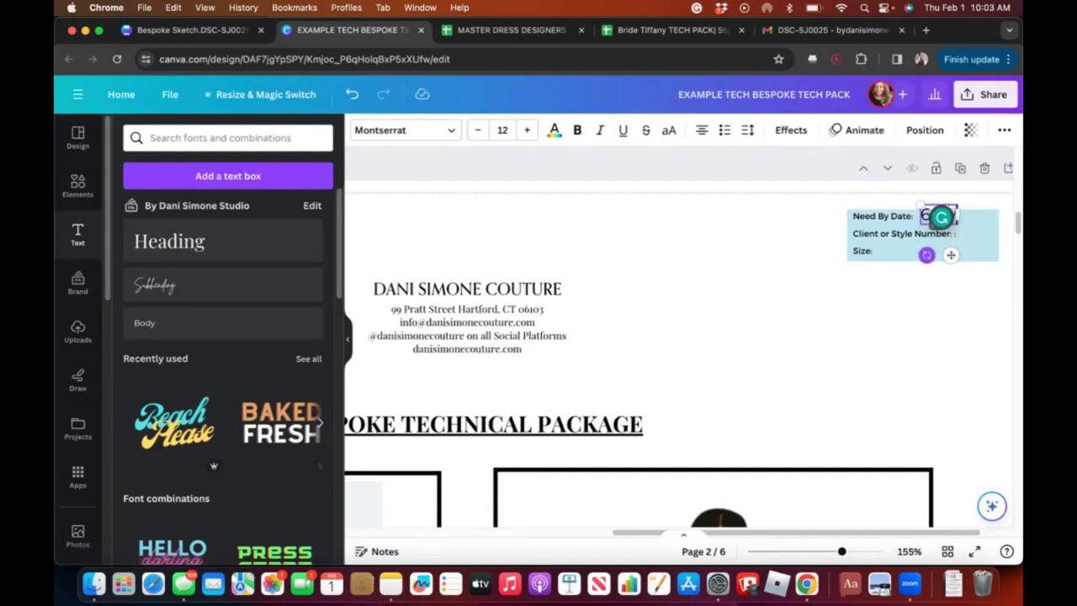
type("6/15")
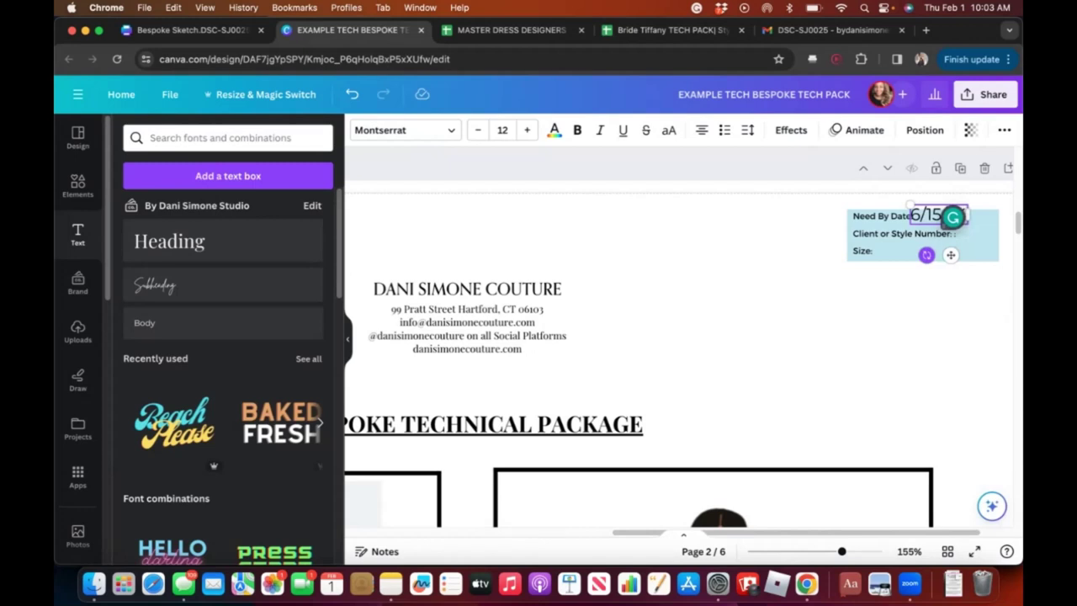
- Set the font size of the Need By Date value to 10 and reopen the font size choices
left_click(502, 130)
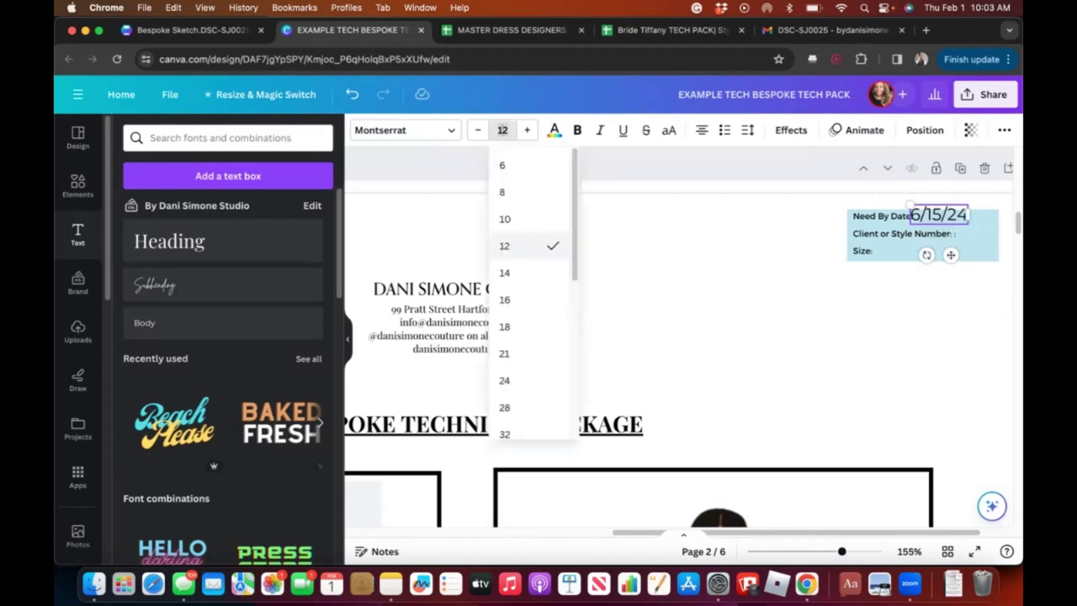
left_click(505, 218)
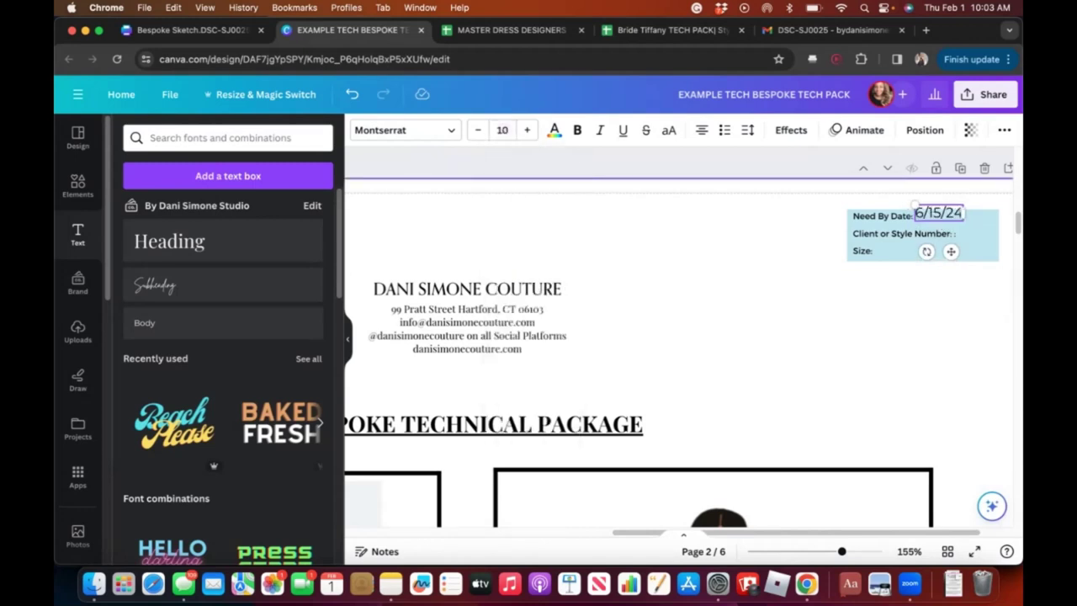
left_click(503, 131)
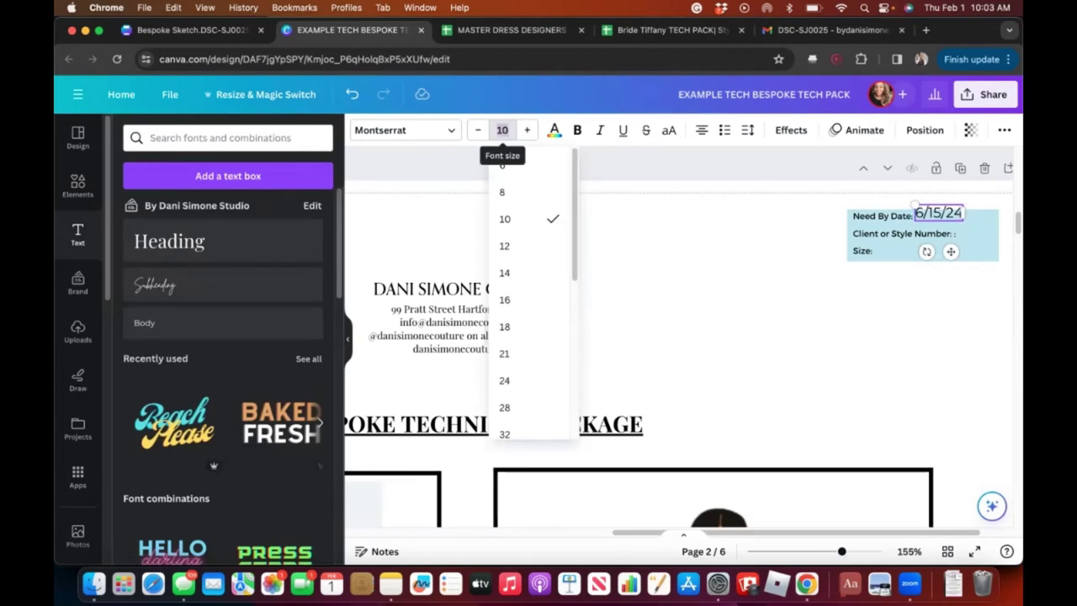
- Set the date text's font size to 8 and move it onto the Need By Date line
left_click(504, 192)
left_click(892, 240)
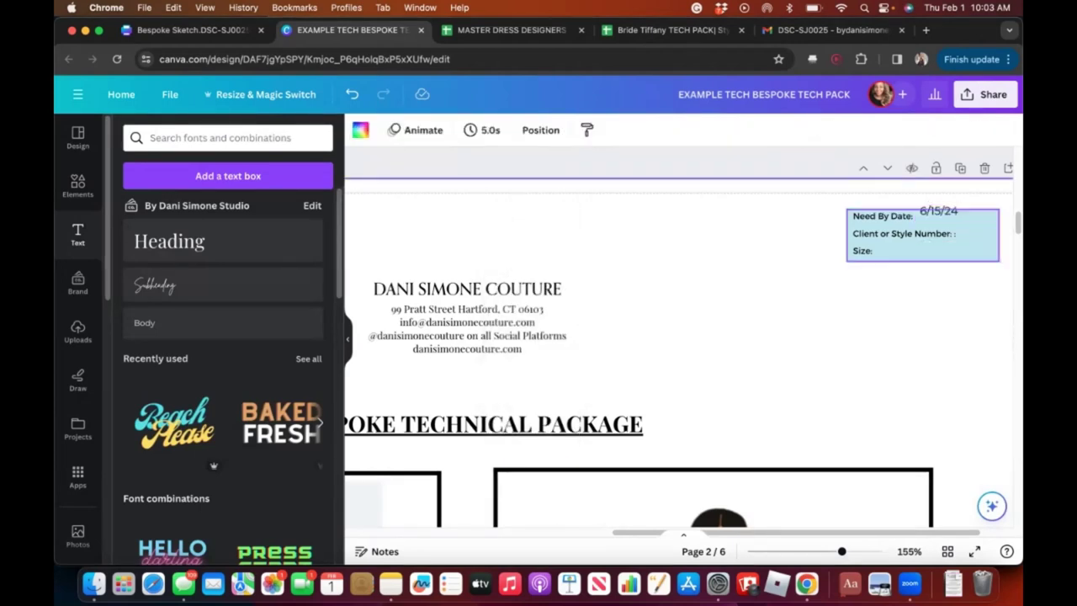
left_click_drag(939, 211, 933, 216)
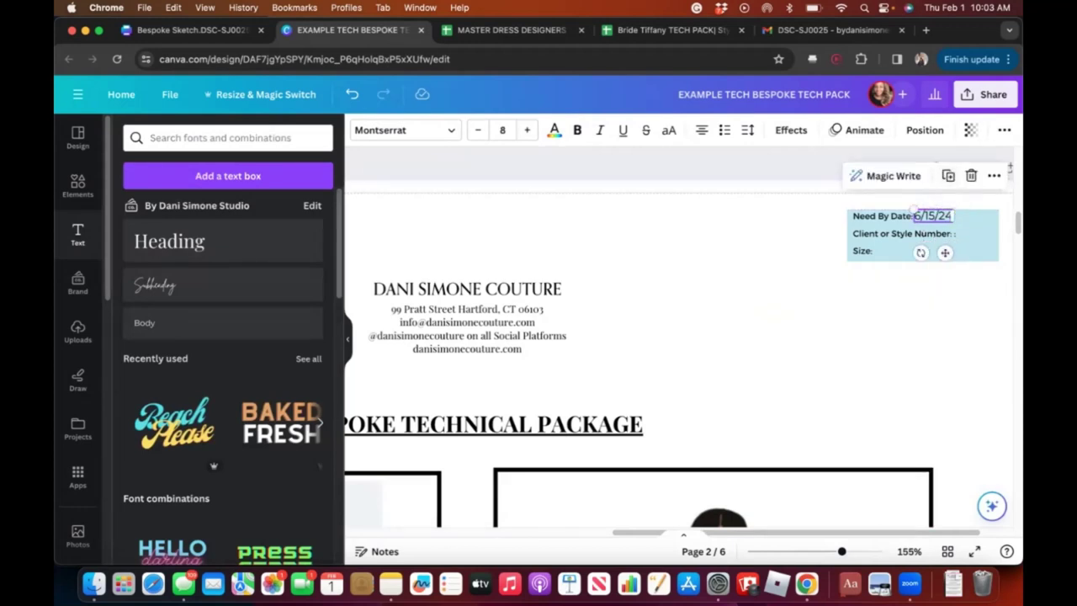
left_click(948, 176)
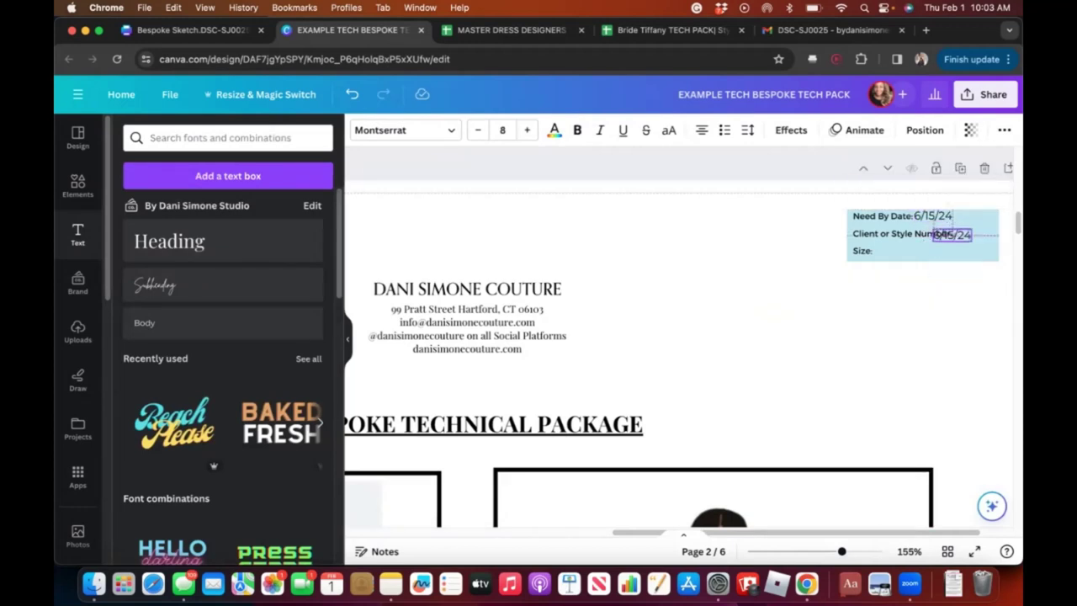
left_click_drag(952, 235, 979, 235)
left_click(933, 215)
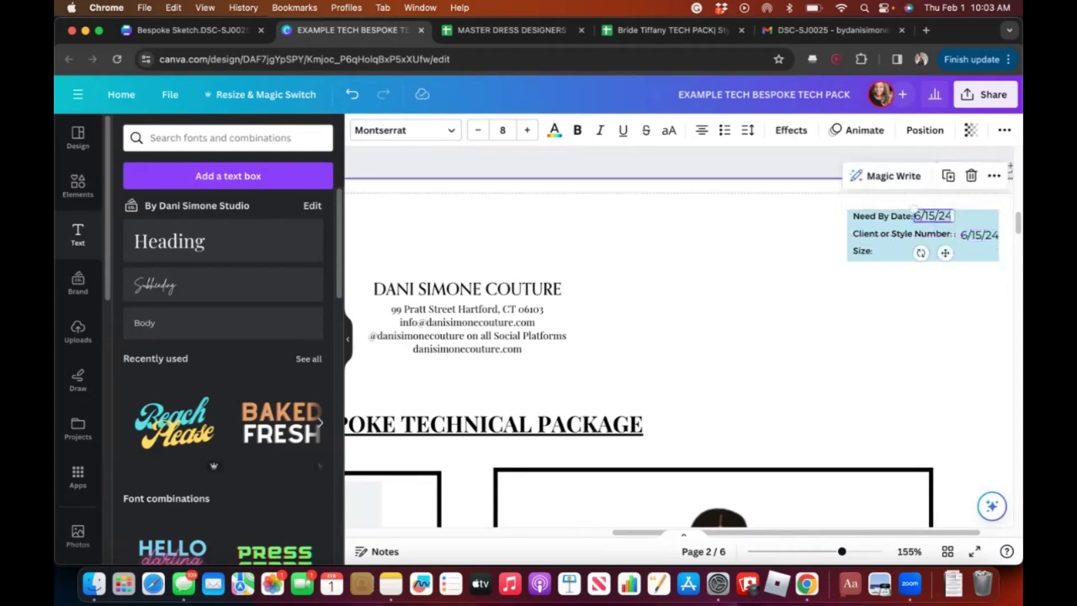
left_click(980, 234)
left_click(971, 196)
- Reduce the font size of the date beside Need By Date to 6
left_click(933, 215)
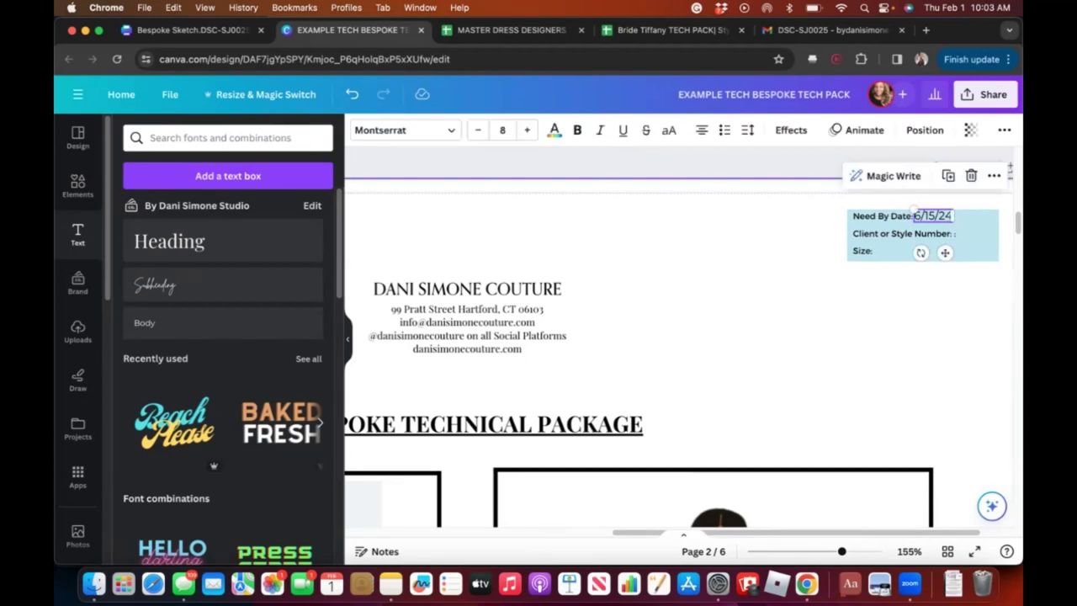
left_click(502, 130)
key("Return")
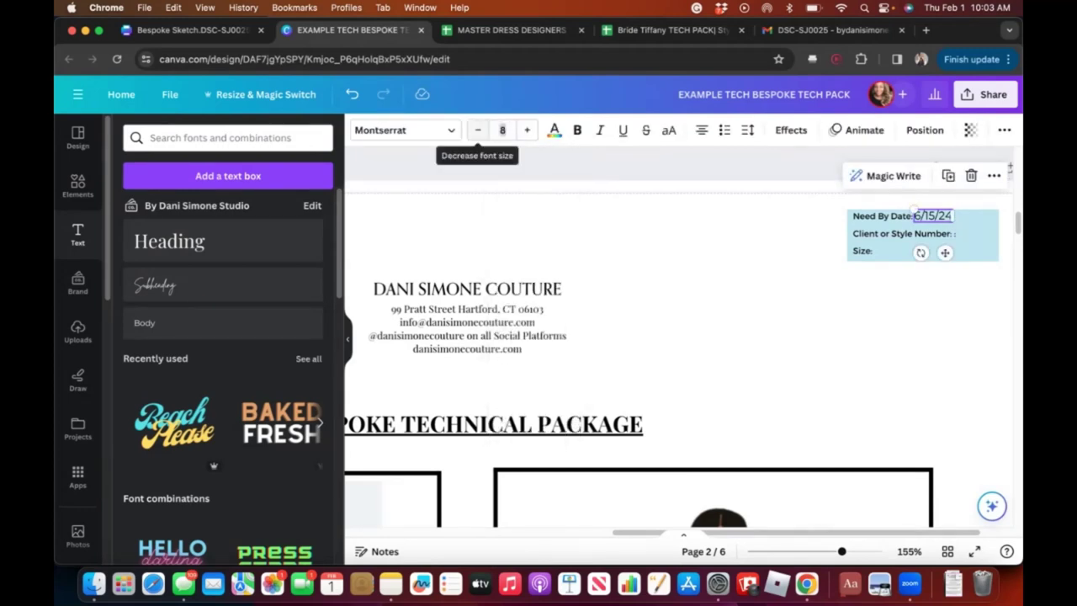
left_click(478, 129)
left_click(478, 130)
left_click(639, 236)
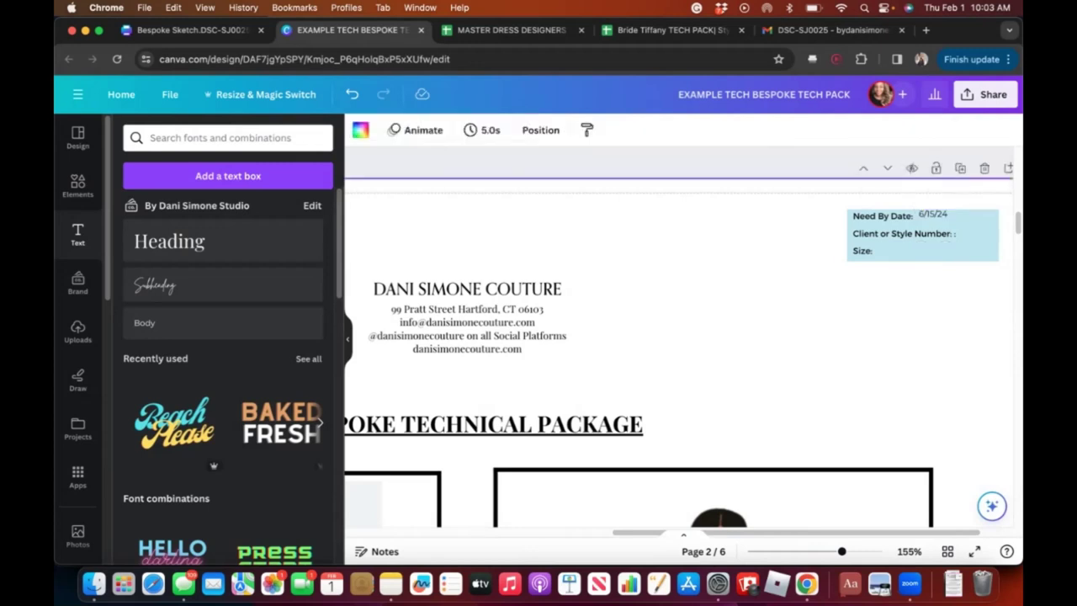
- Reposition the 6/15/24 text so it lines up with the Need By Date label
left_click(933, 214)
left_click_drag(932, 214, 933, 220)
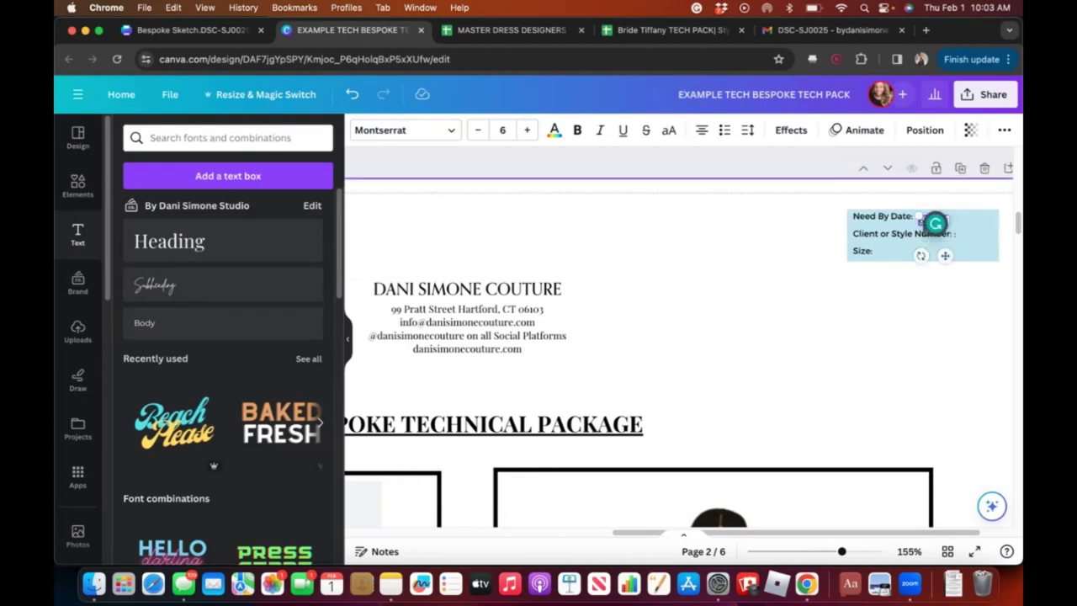
scroll(673, 349, "right", 3)
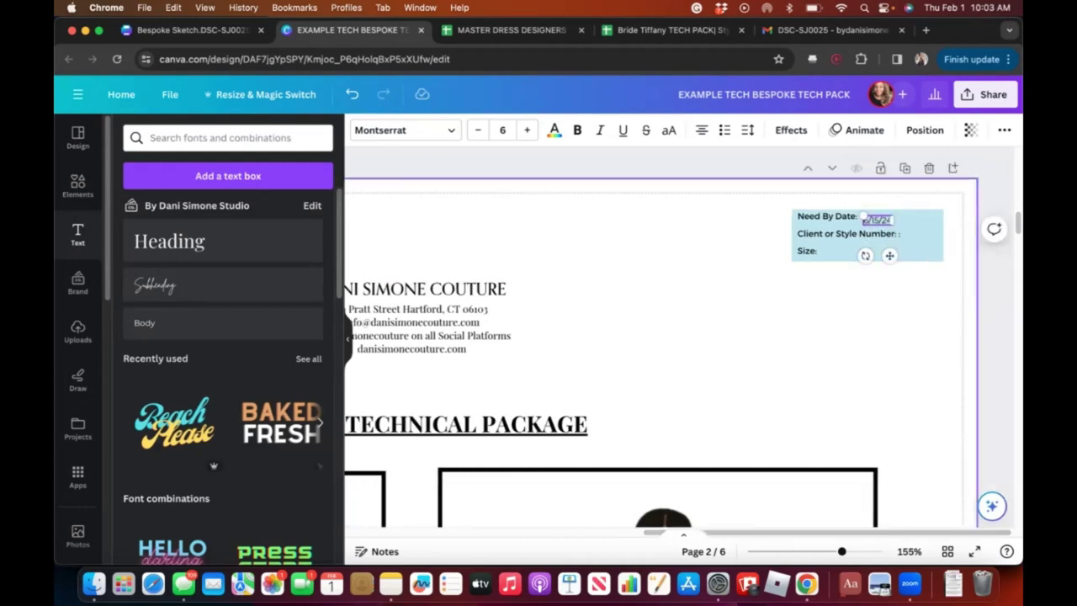
scroll(663, 355, "up", 3)
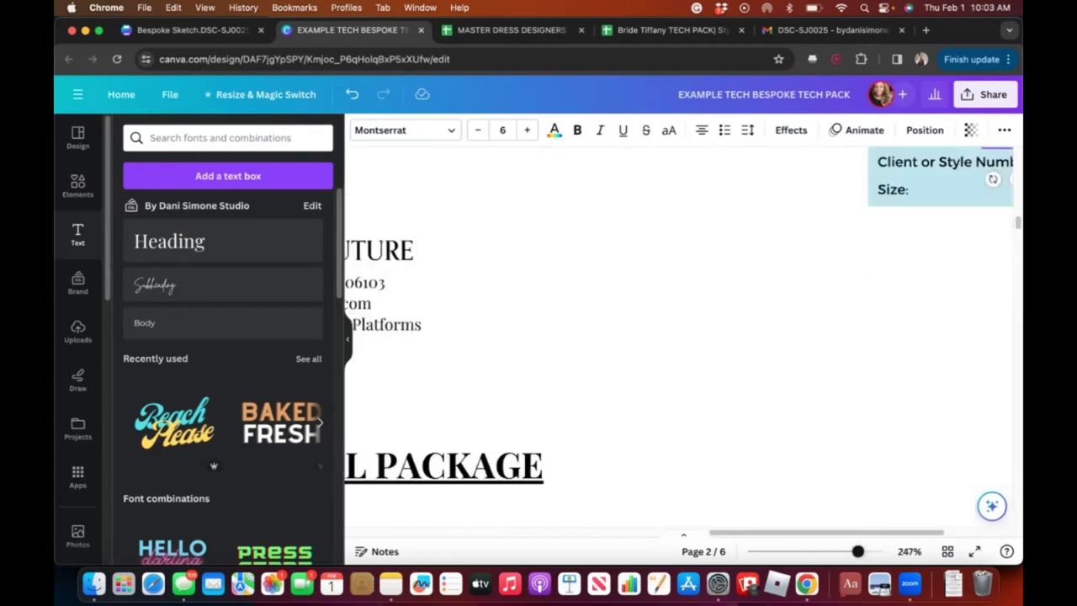
scroll(673, 337, "right", 3)
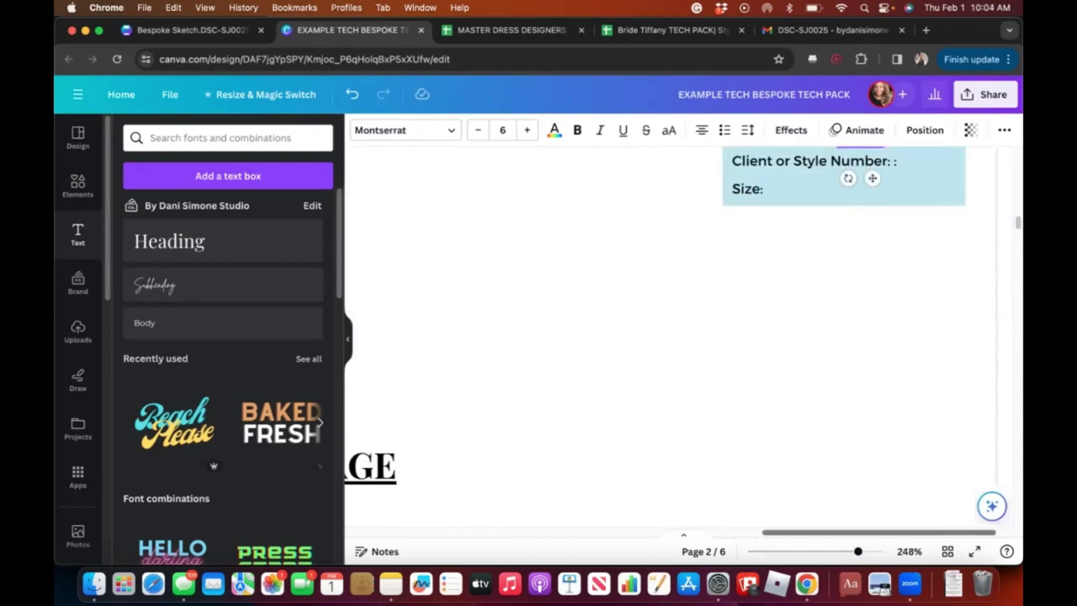
scroll(673, 337, "up", 3)
left_click_drag(872, 310, 872, 304)
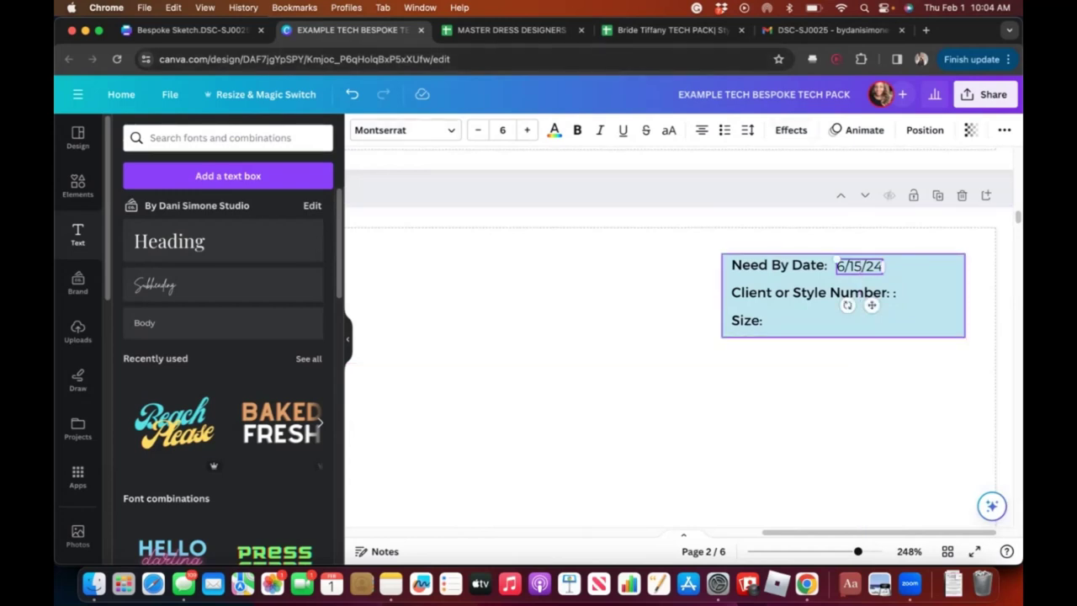
- Duplicate the date text and place the copy beside the Client or Style Number label
right_click(846, 263)
left_click(853, 266)
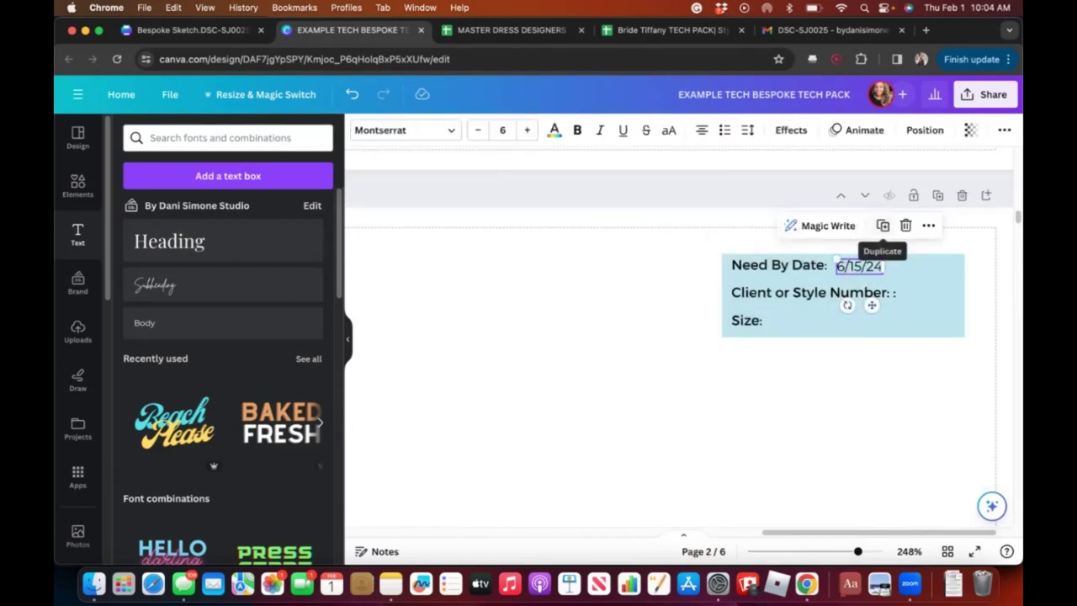
left_click(882, 226)
left_click_drag(877, 293, 925, 288)
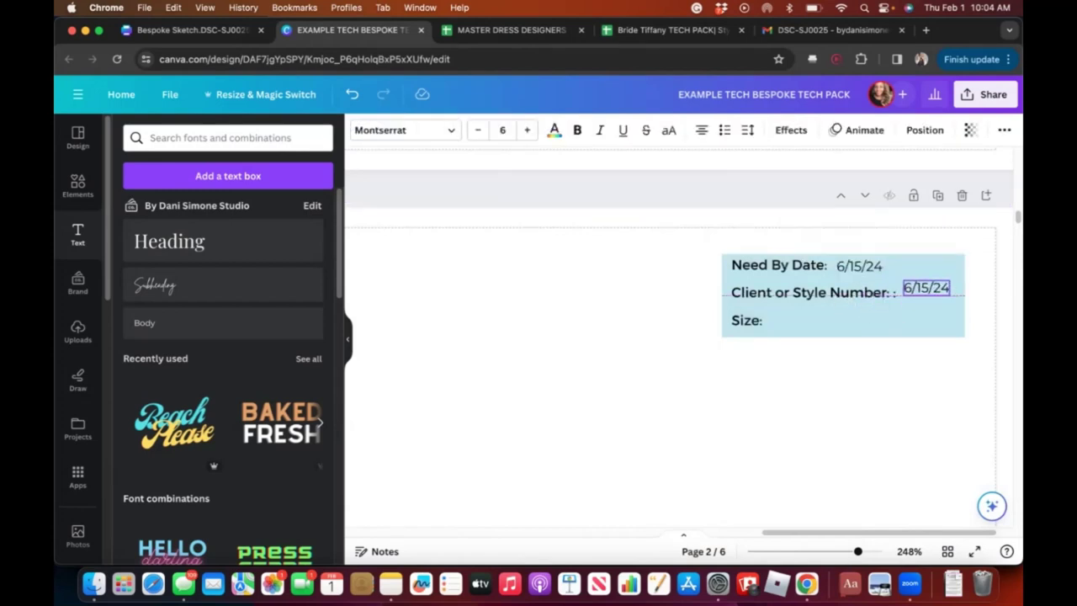
- Look up the client's style number in the Bespoke Sketch design and replace the duplicated date in the tech pack with it
double_click(926, 288)
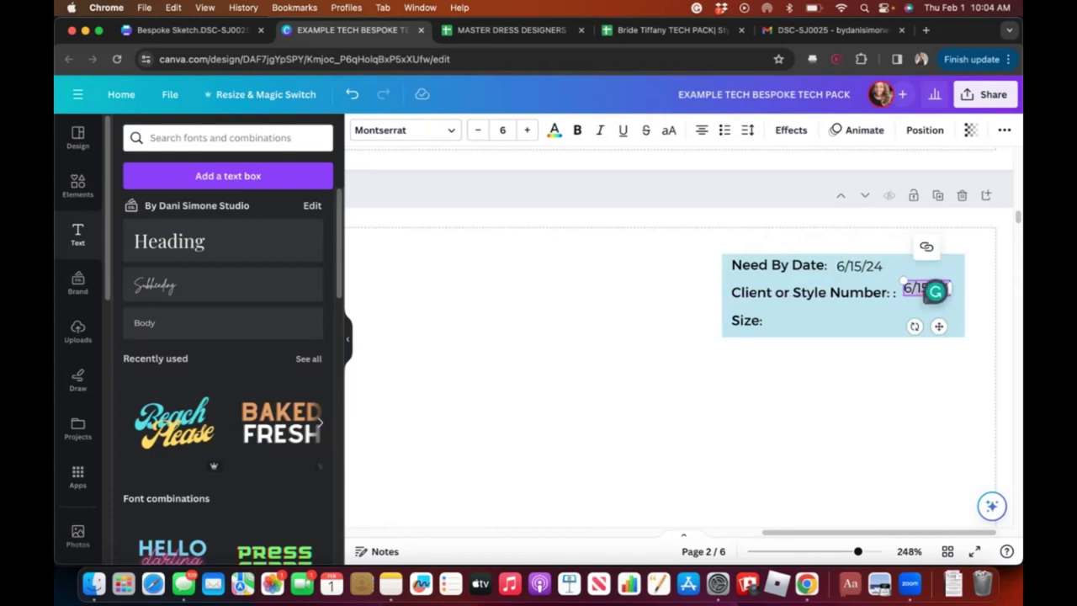
left_click(189, 30)
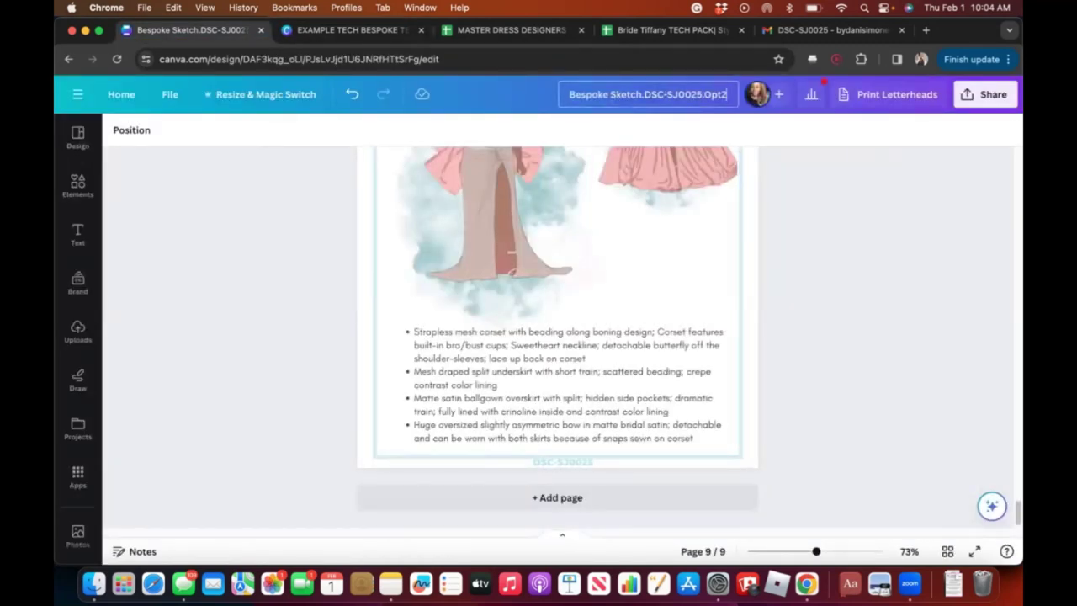
scroll(556, 336, "up", 10)
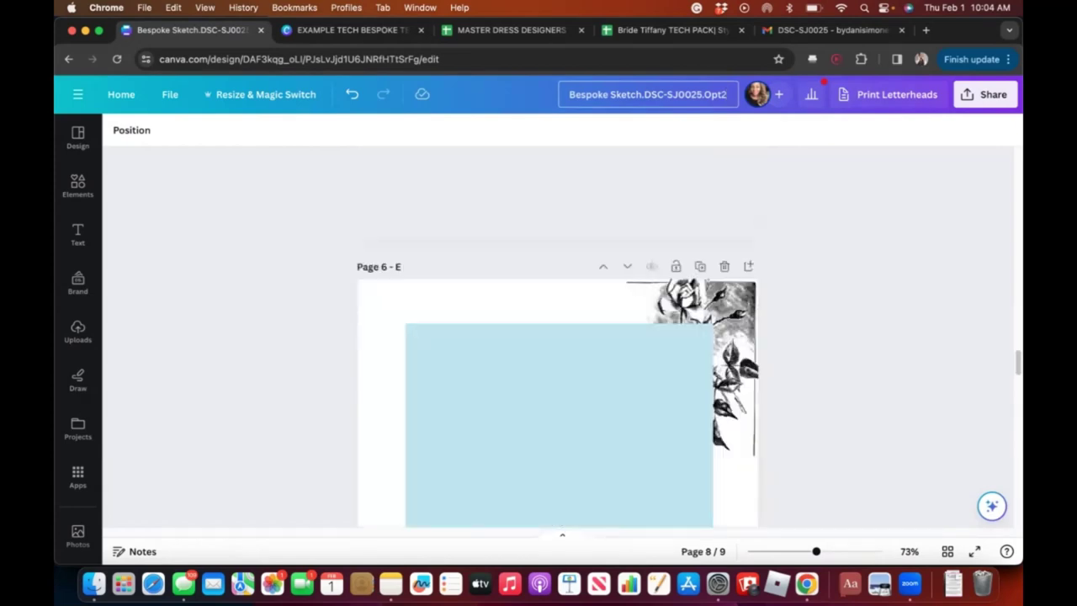
scroll(556, 337, "up", 20)
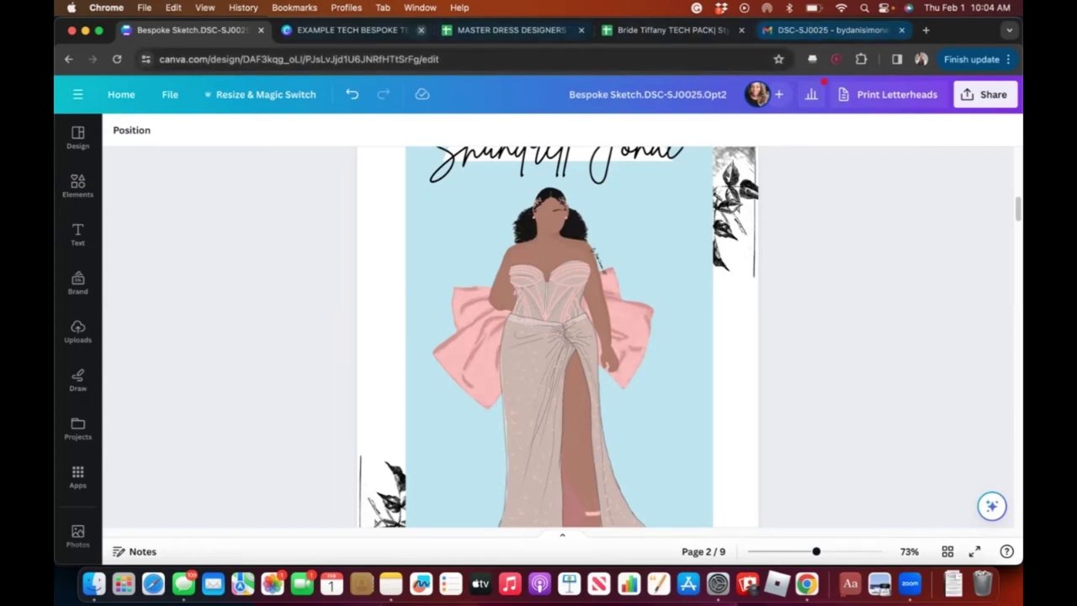
left_click(349, 30)
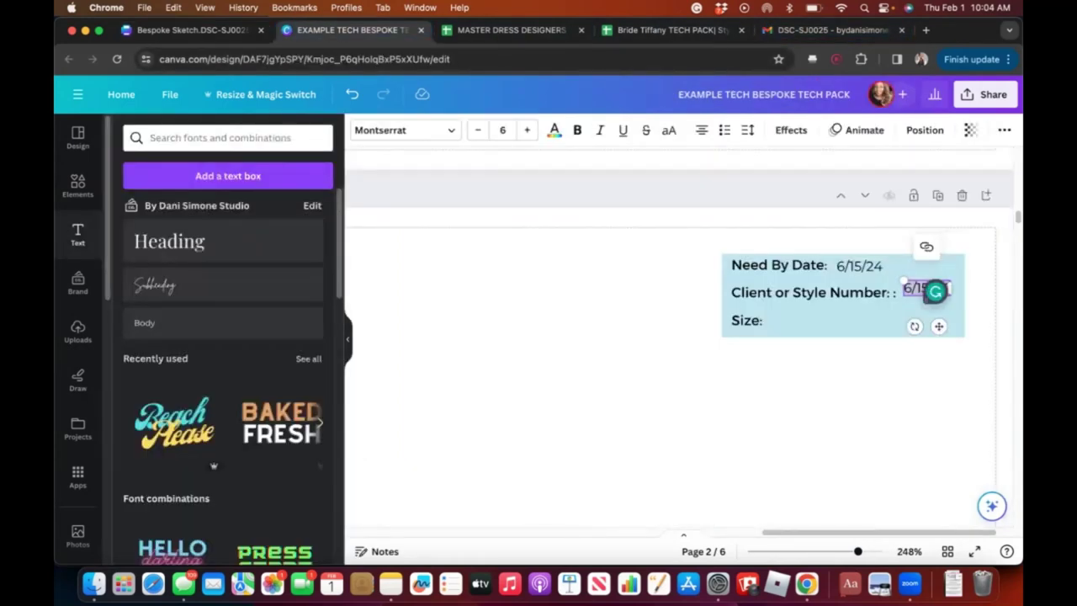
key("super+v")
left_click(925, 361)
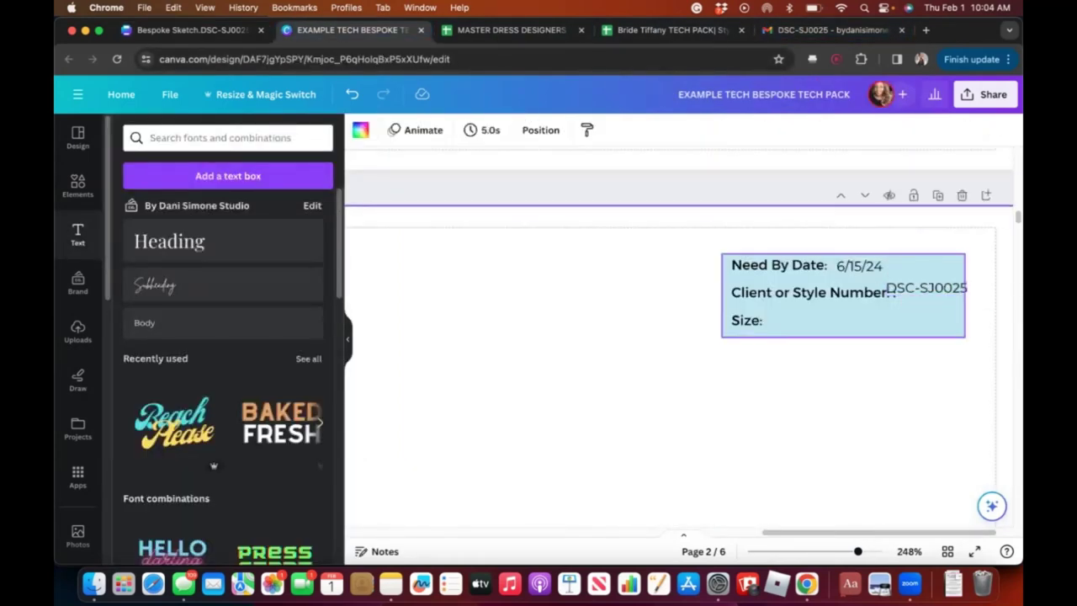
- Set the style number text's font size to 5 and align it right after the Client or Style Number label
left_click_drag(925, 288, 939, 295)
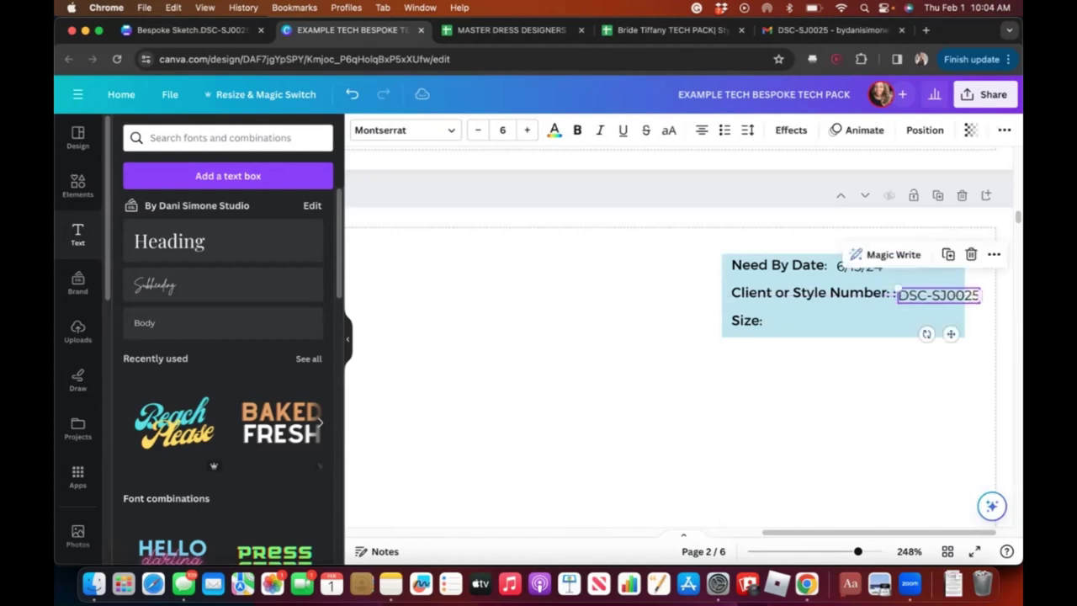
left_click(502, 130)
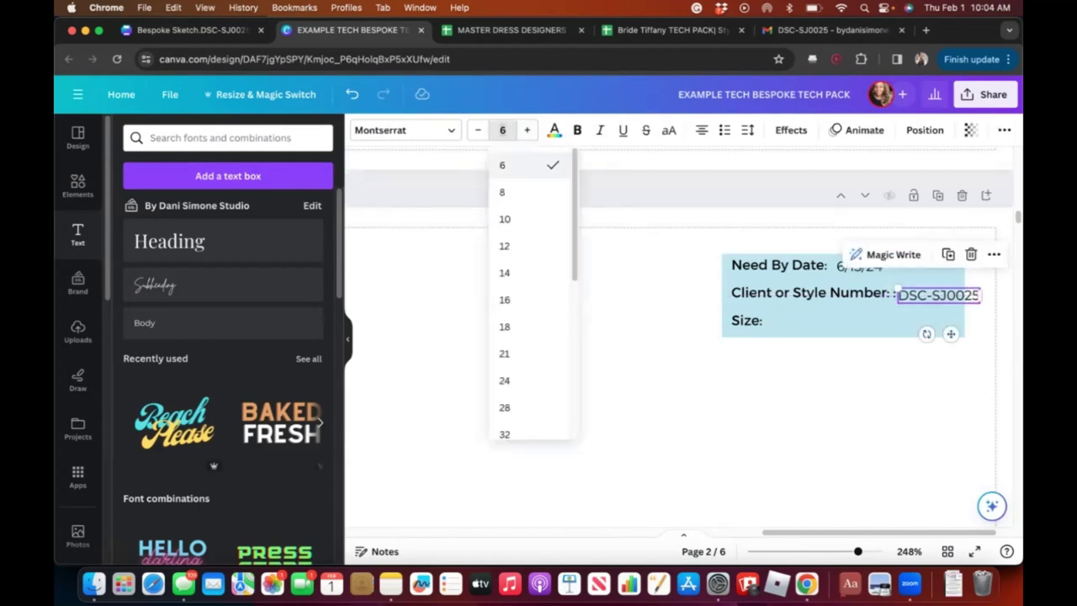
type("5")
key("Return")
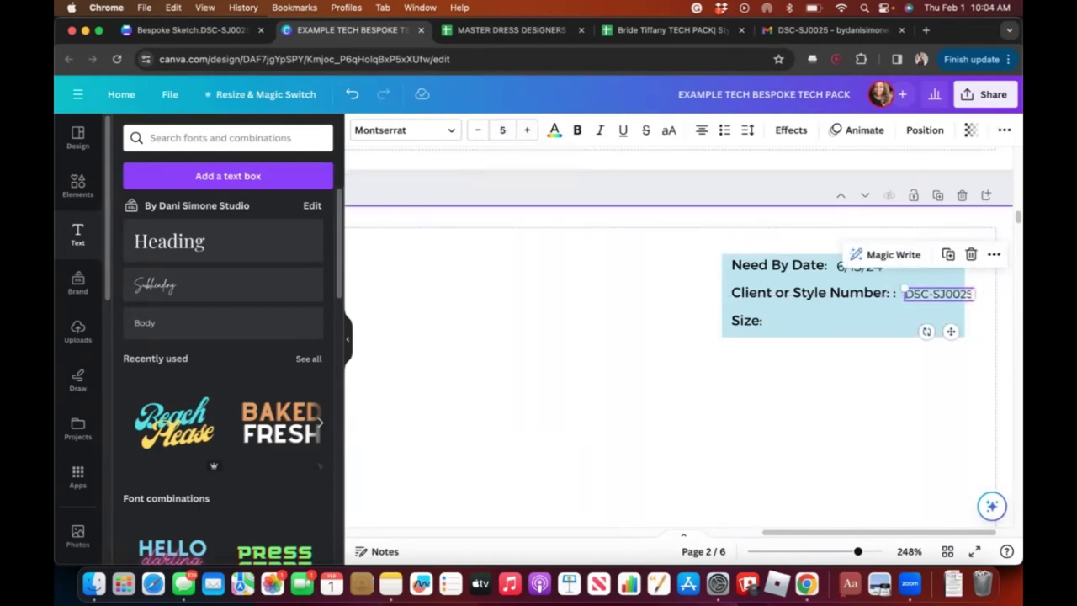
left_click_drag(938, 293, 926, 296)
key("Escape")
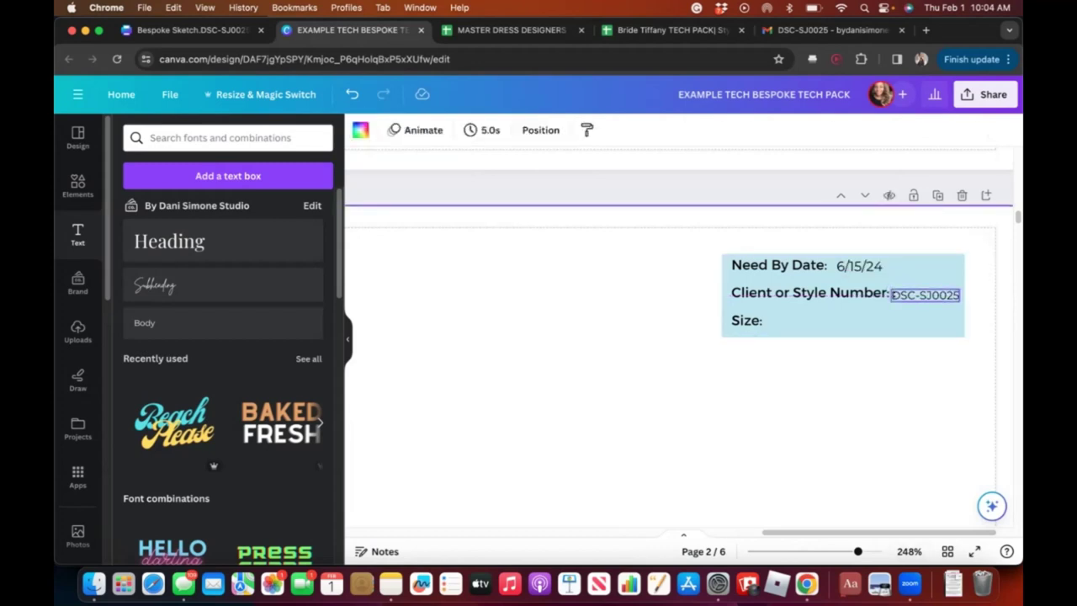
- Duplicate the style number text and place the copy on the Size line
right_click(911, 294)
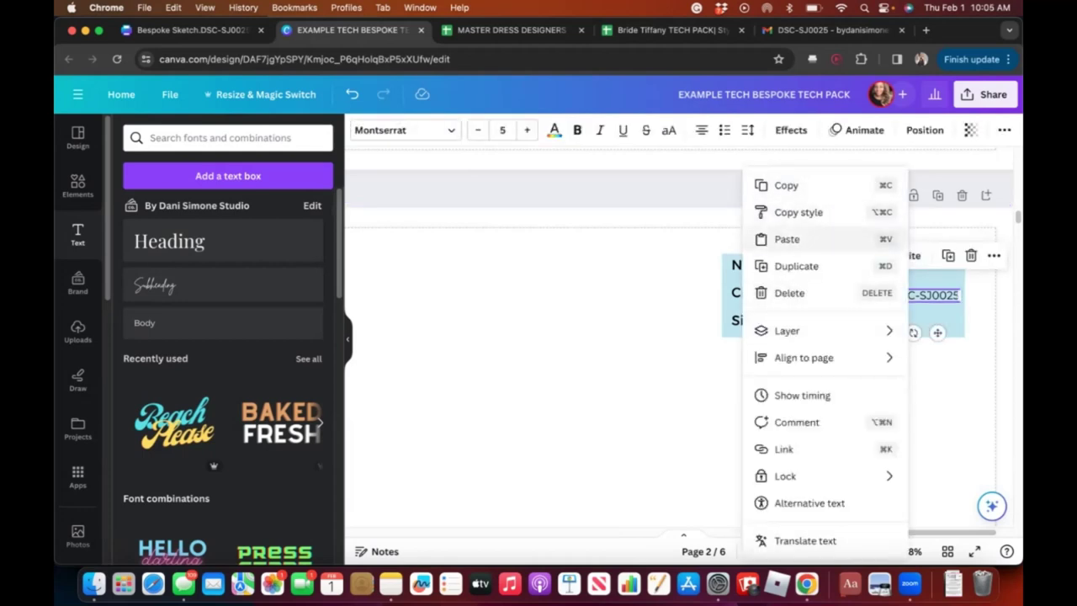
left_click(796, 266)
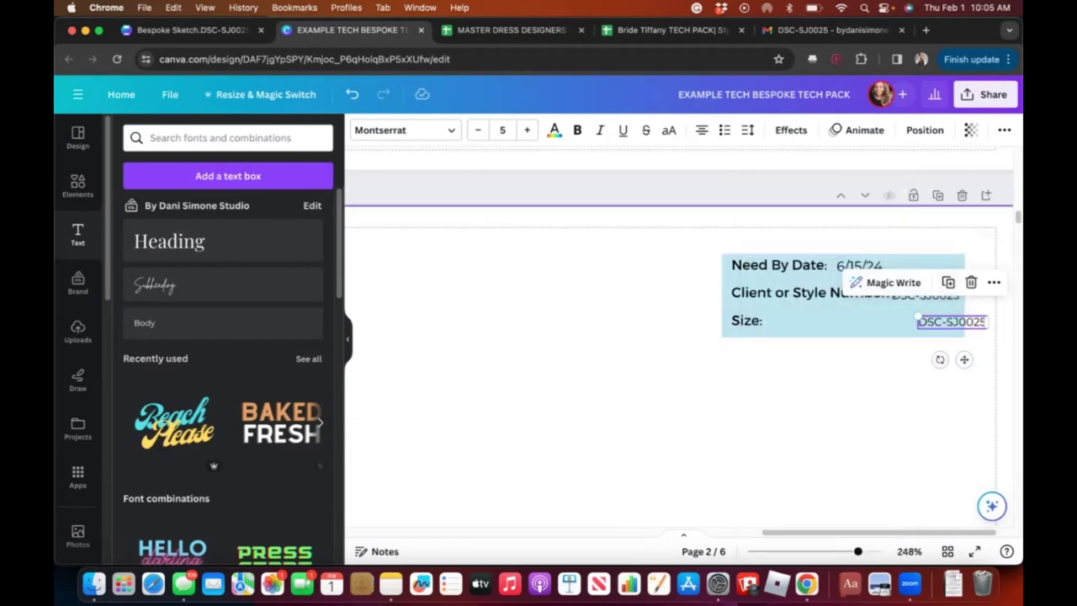
left_click(925, 379)
left_click_drag(951, 321, 849, 321)
- Replace the duplicated text on the Size line with "22US/44 DD /" and keep it close to the label
double_click(849, 321)
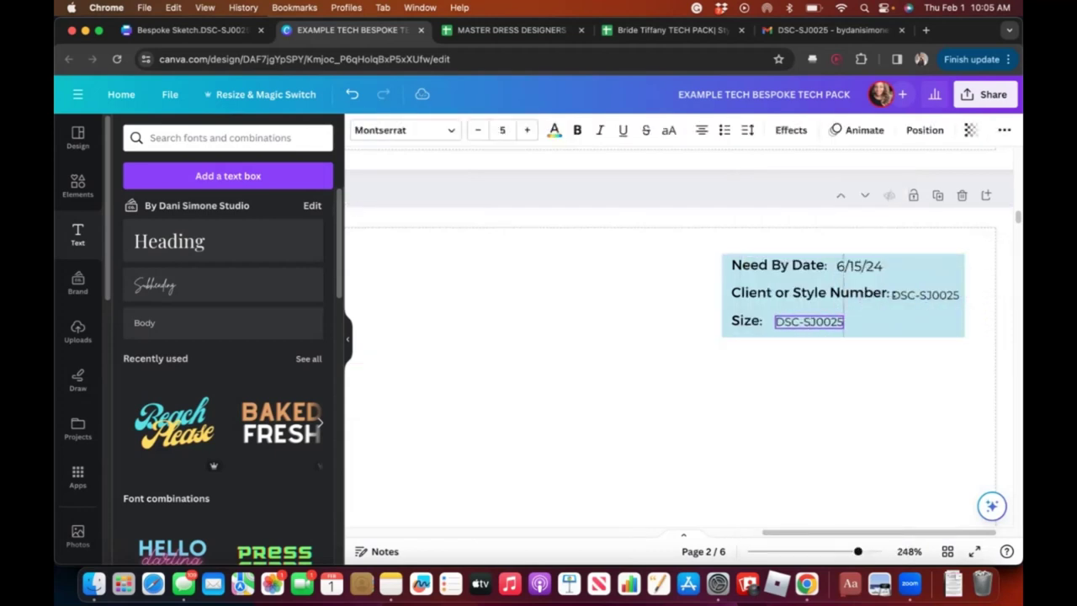
key("BackSpace")
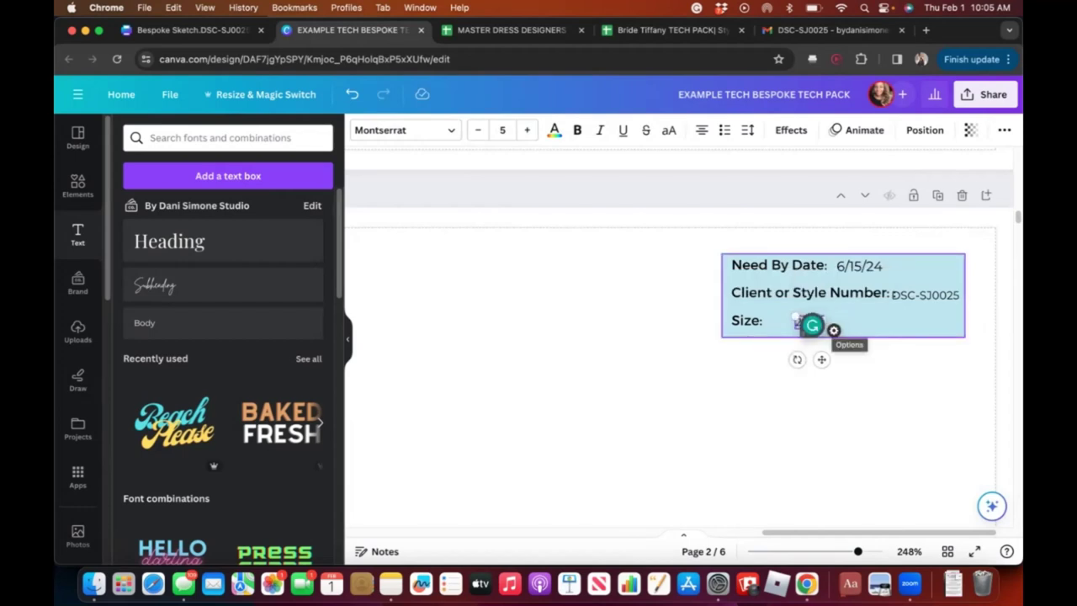
key("Escape")
left_click_drag(809, 322, 788, 321)
left_click(788, 321)
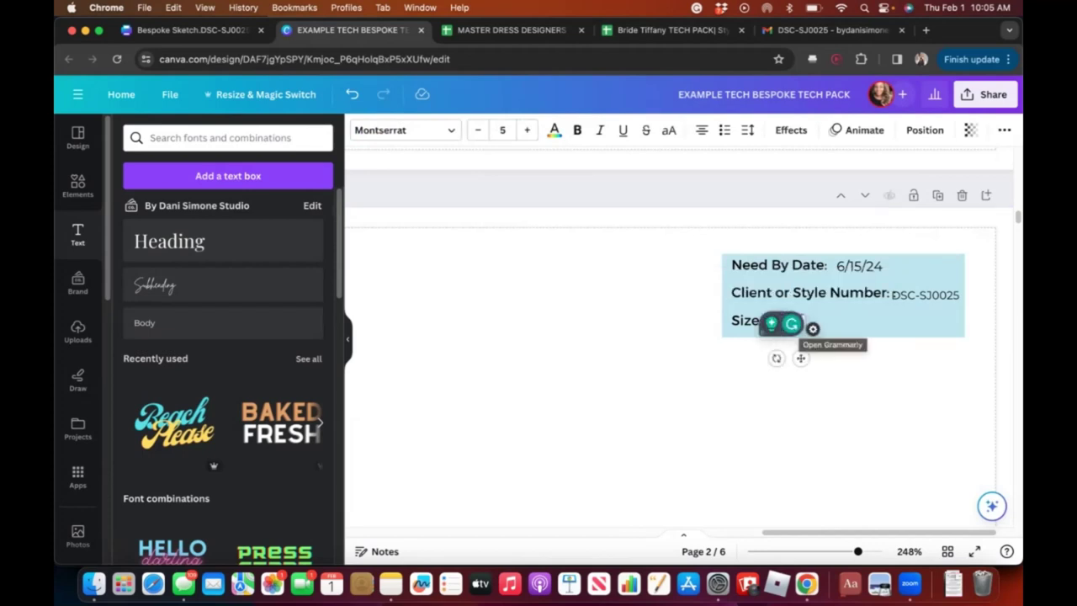
type("26")
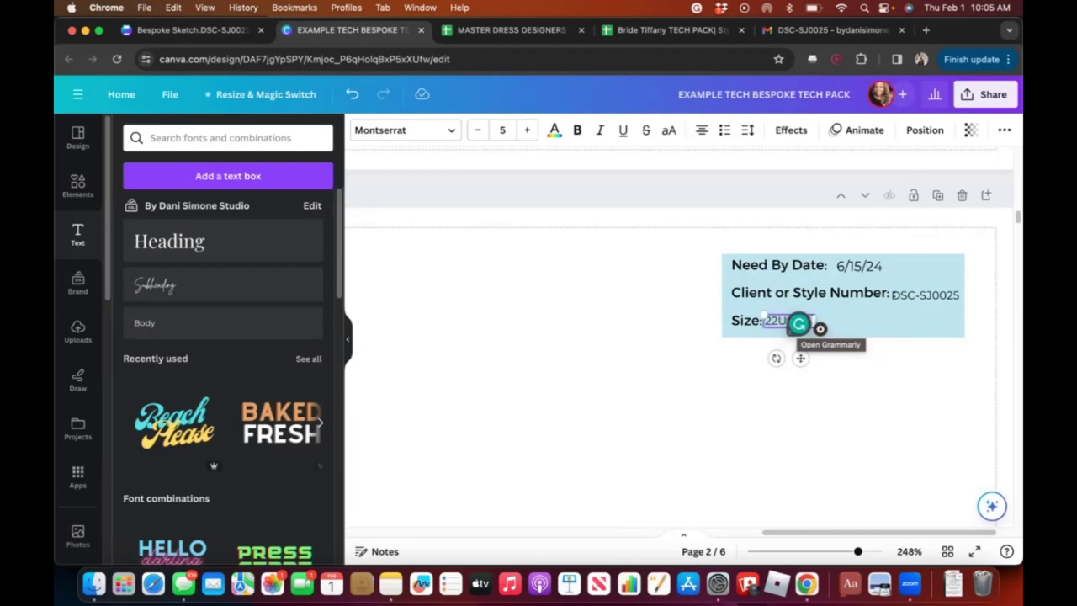
key("super+z")
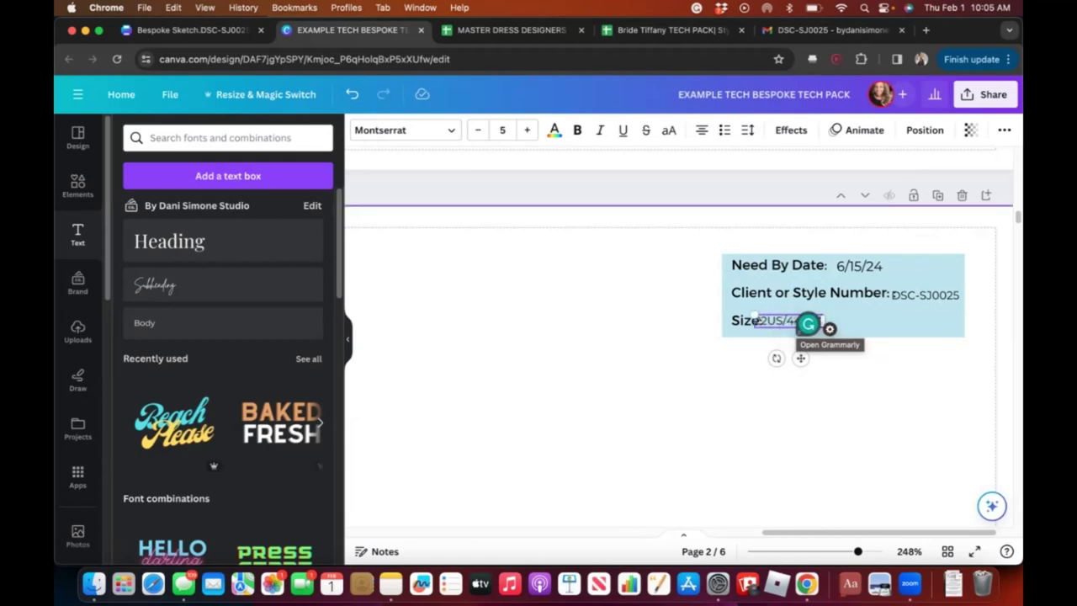
key("super+z")
key("super+z")
- Add the height 5'6" to the end of the size text and align the text just after the Size label
left_click(801, 319)
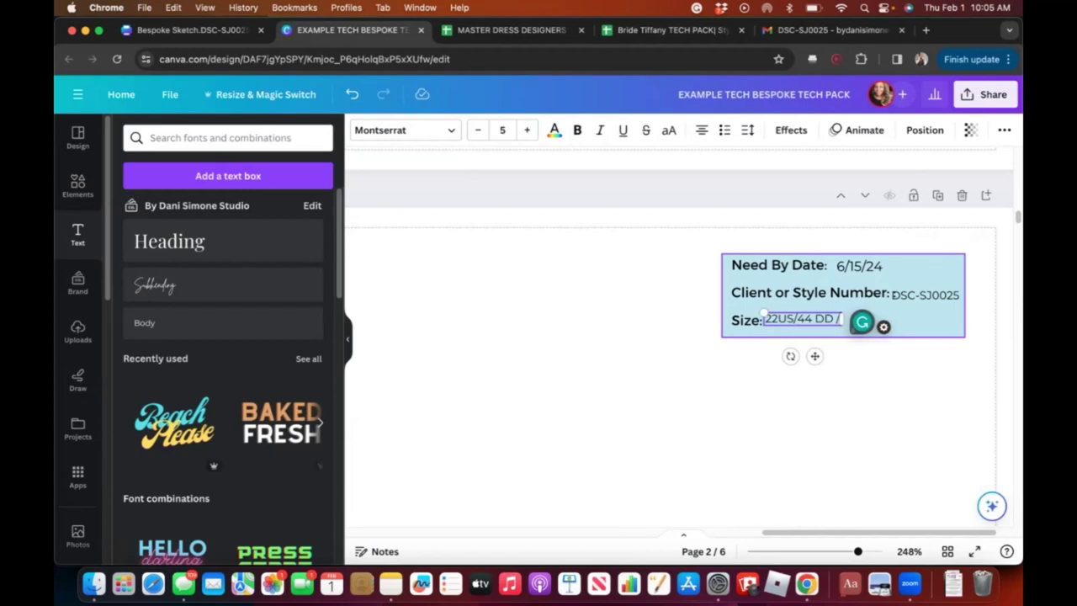
type("5'6")
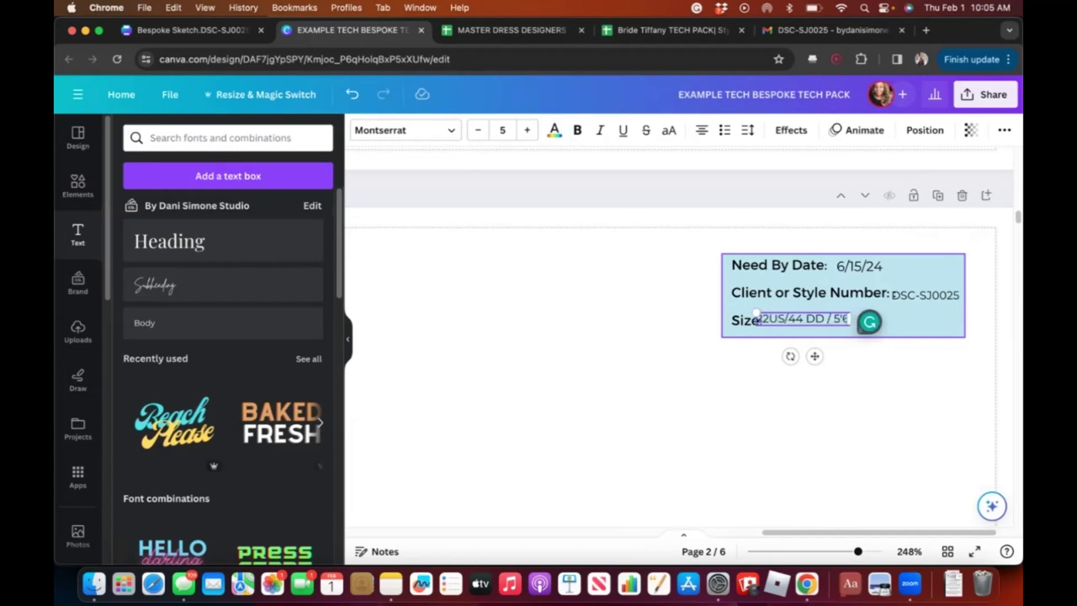
type("\"")
key("Escape")
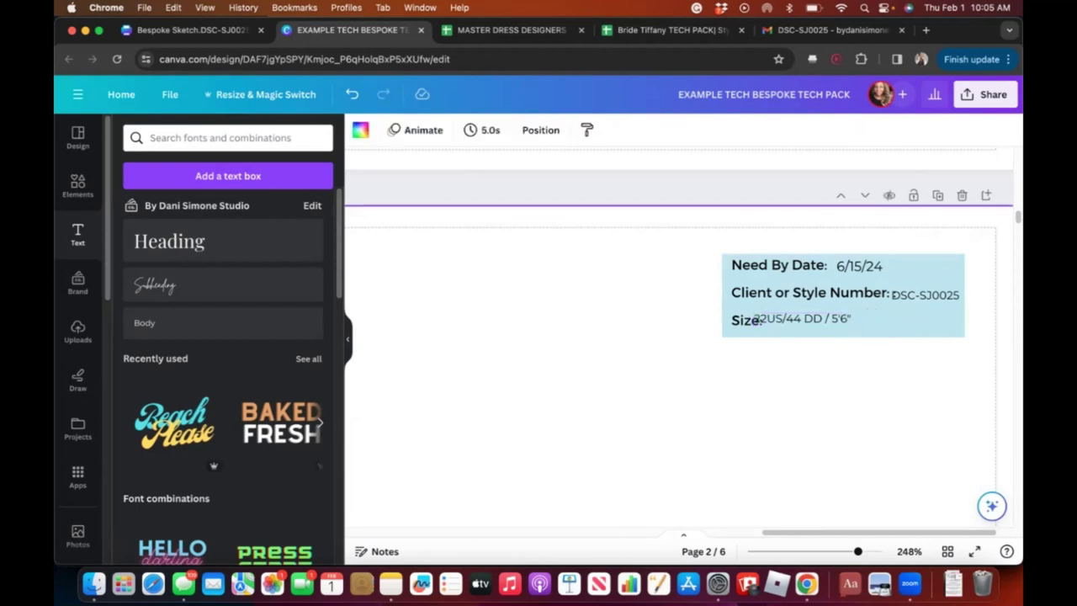
left_click_drag(803, 319, 818, 321)
key("Escape")
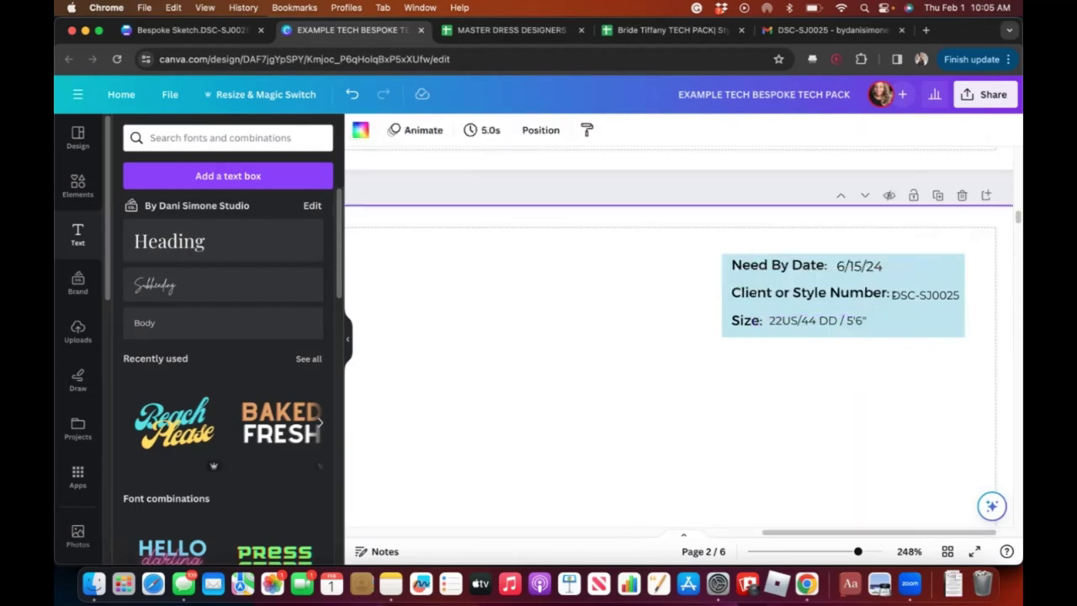
scroll(946, 359, "down", 5)
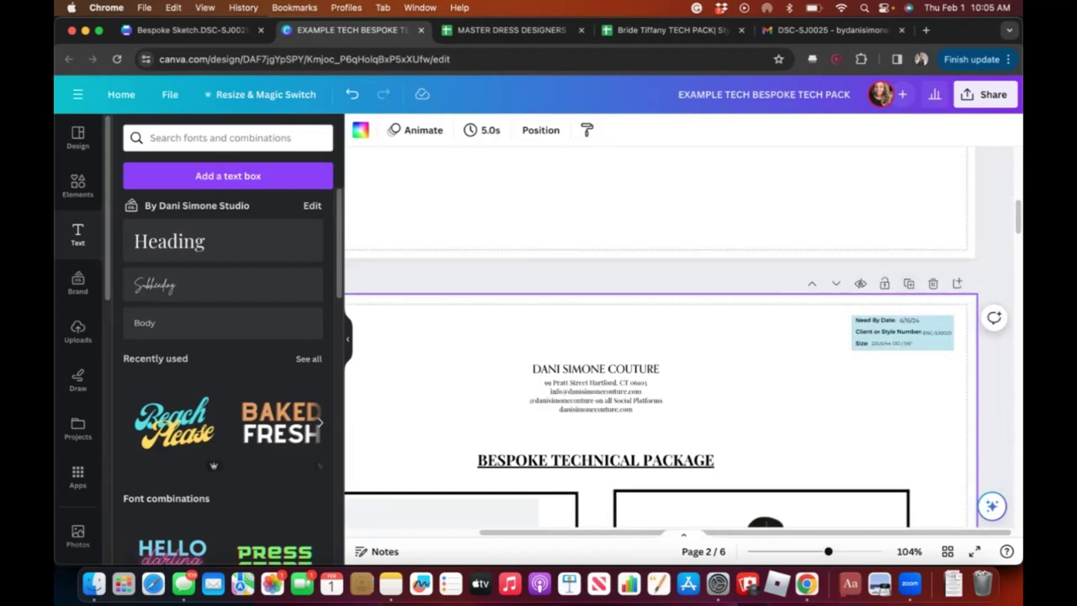
left_click_drag(916, 344, 953, 362)
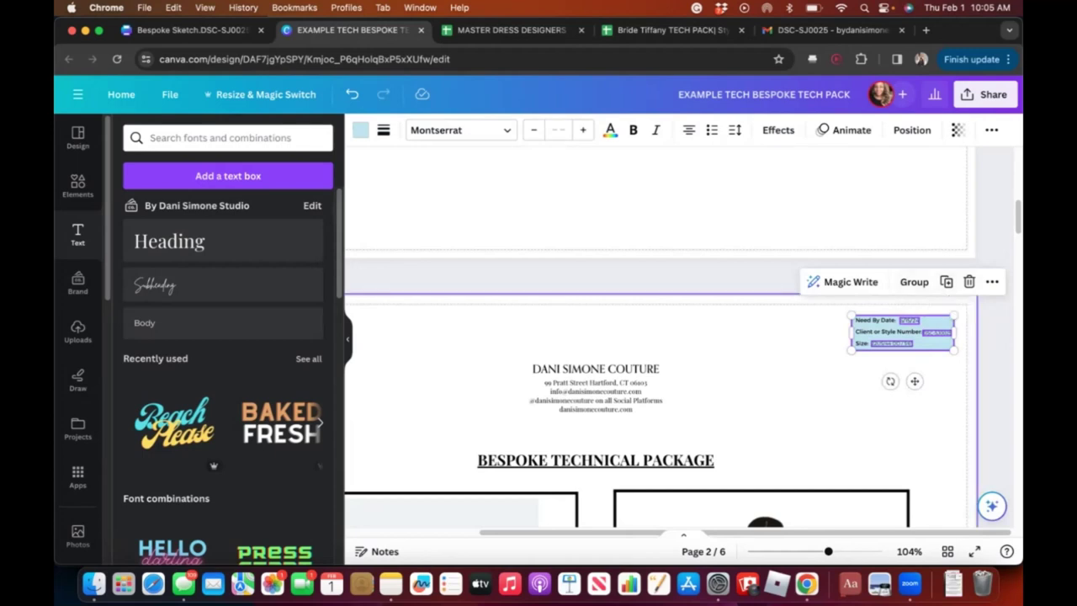
key("Escape")
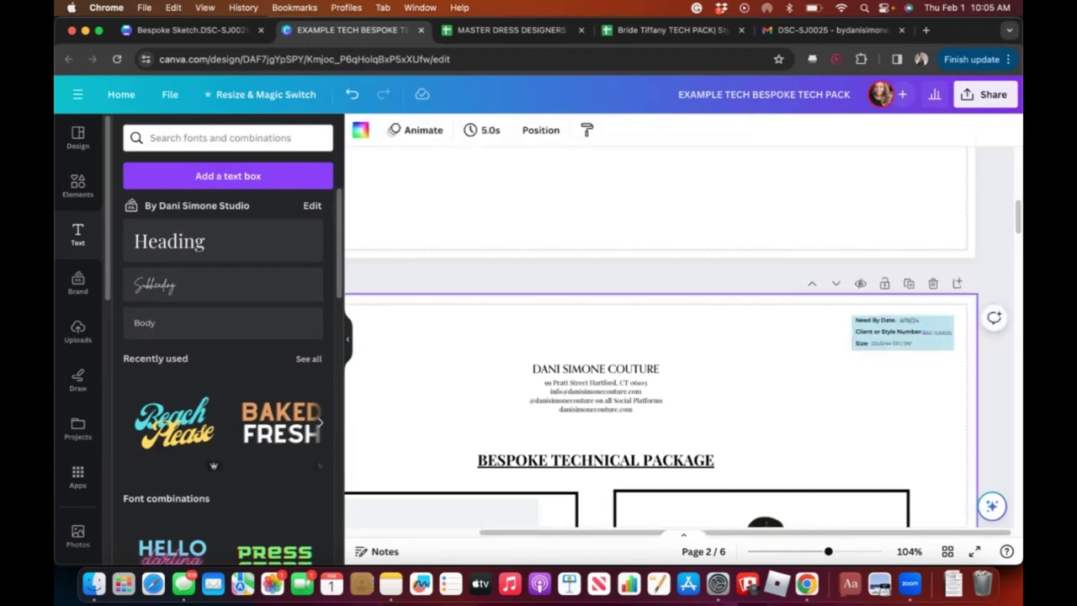
- Reload the design and return to the two gown sketches on the cover page
scroll(680, 337, "left", 3)
scroll(680, 336, "right", 1)
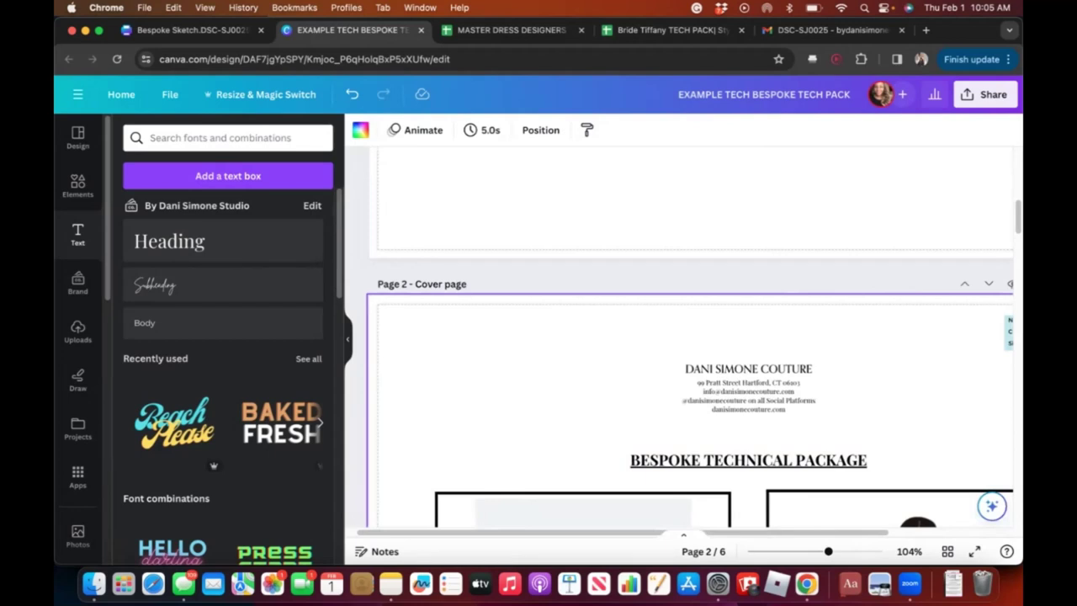
scroll(690, 337, "down", 5)
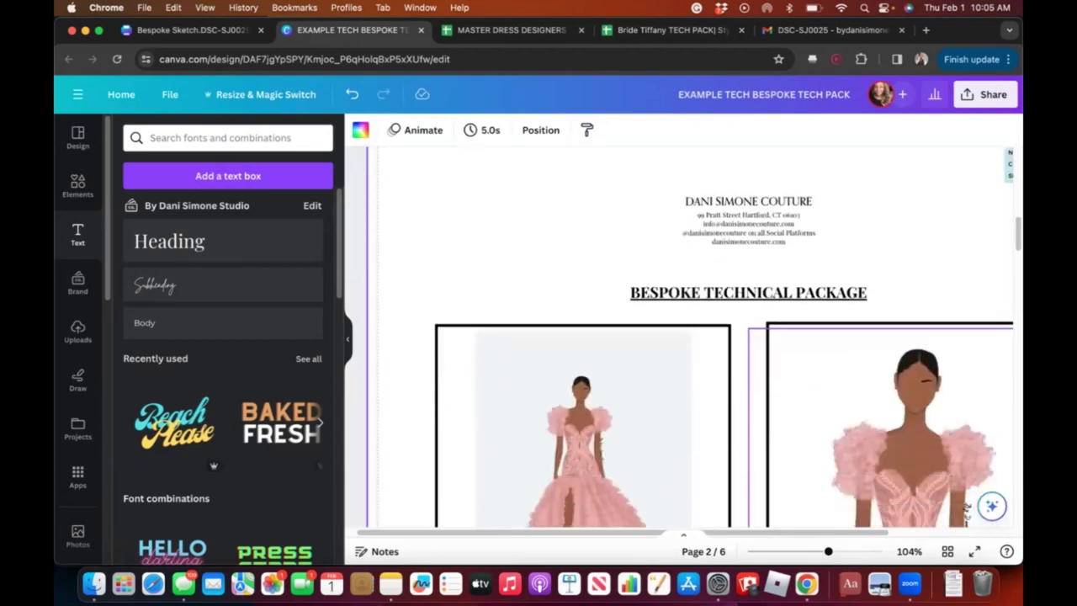
scroll(690, 337, "up", 2)
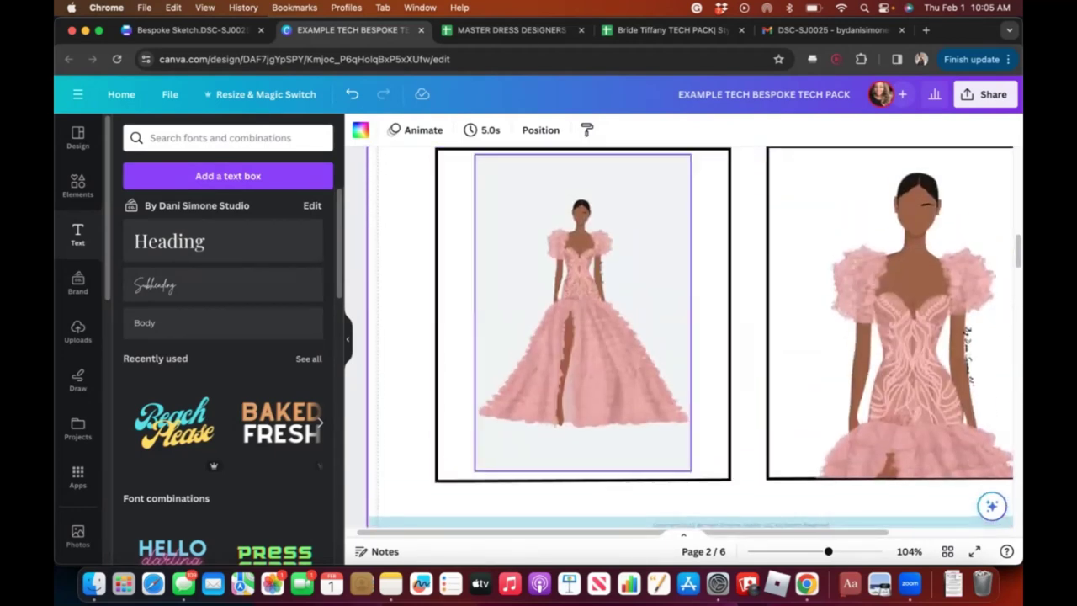
left_click(582, 312)
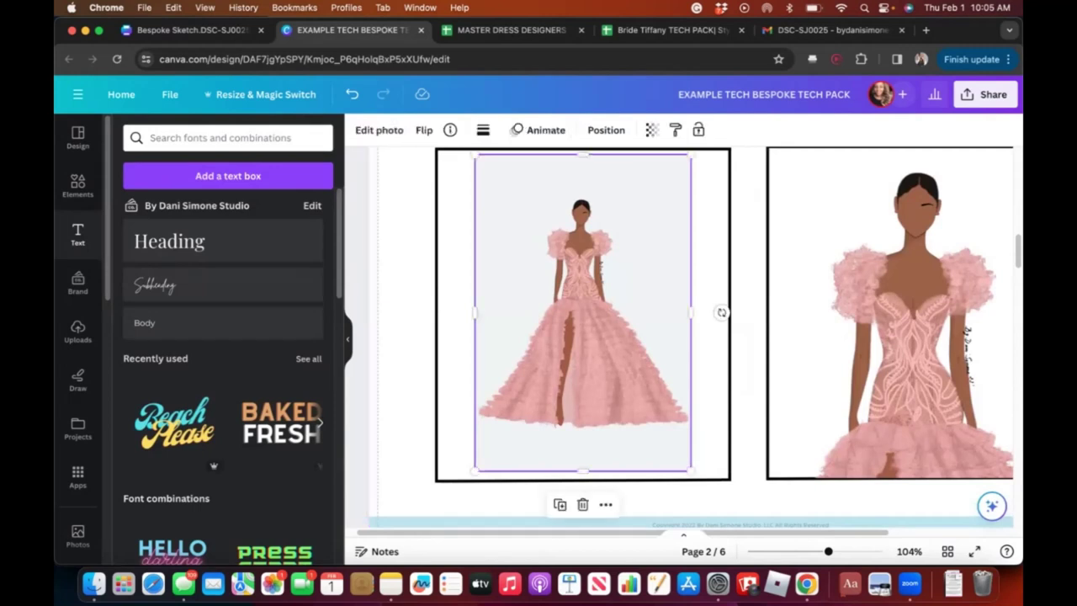
scroll(78, 337, "down", 8)
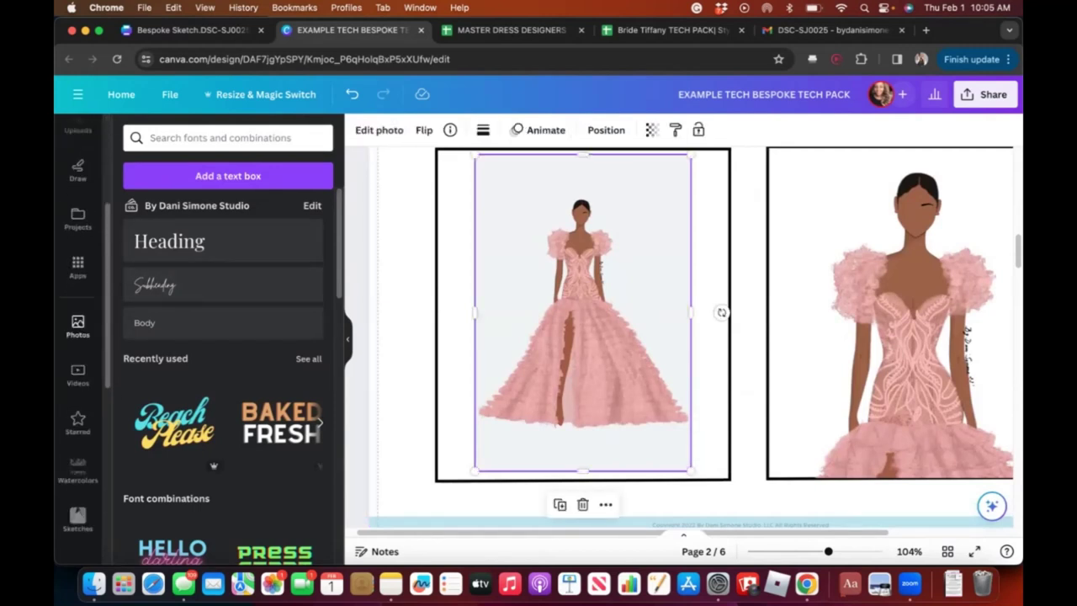
scroll(77, 336, "down", 5)
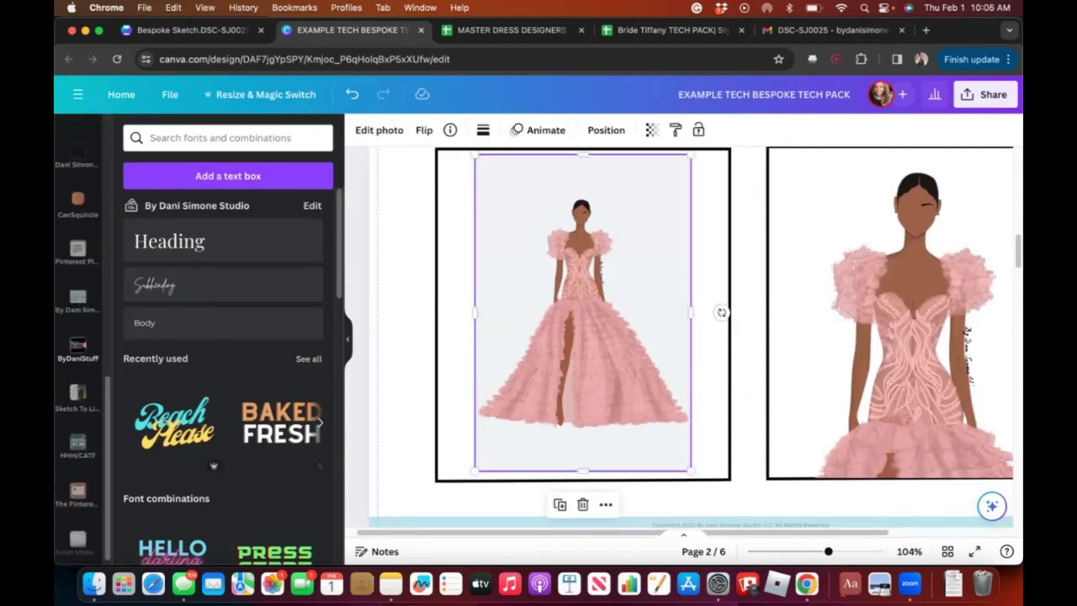
scroll(77, 336, "up", 6)
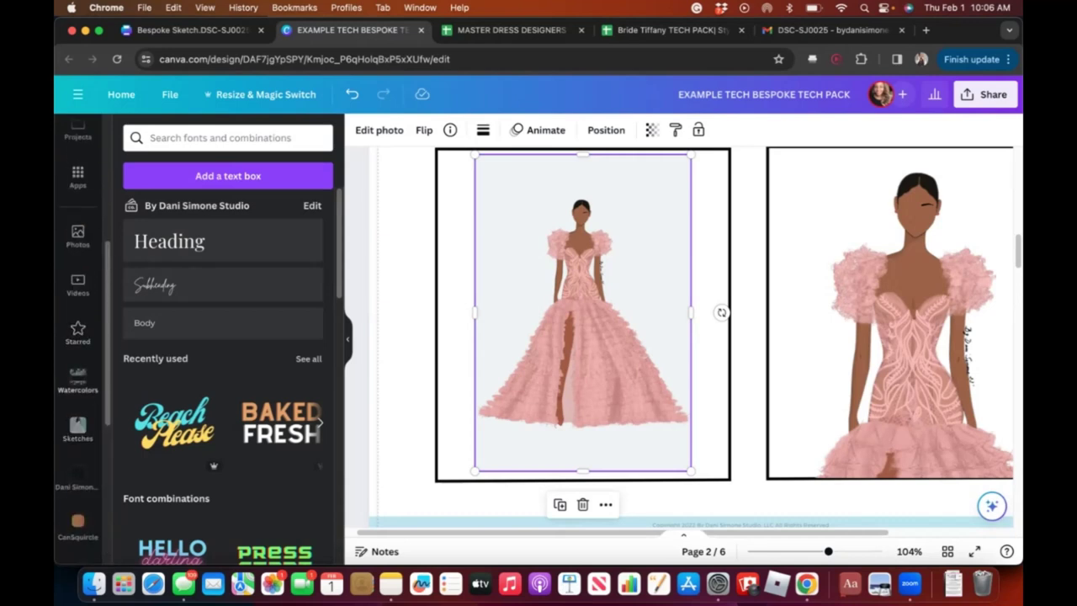
scroll(77, 337, "down", 4)
scroll(78, 336, "down", 4)
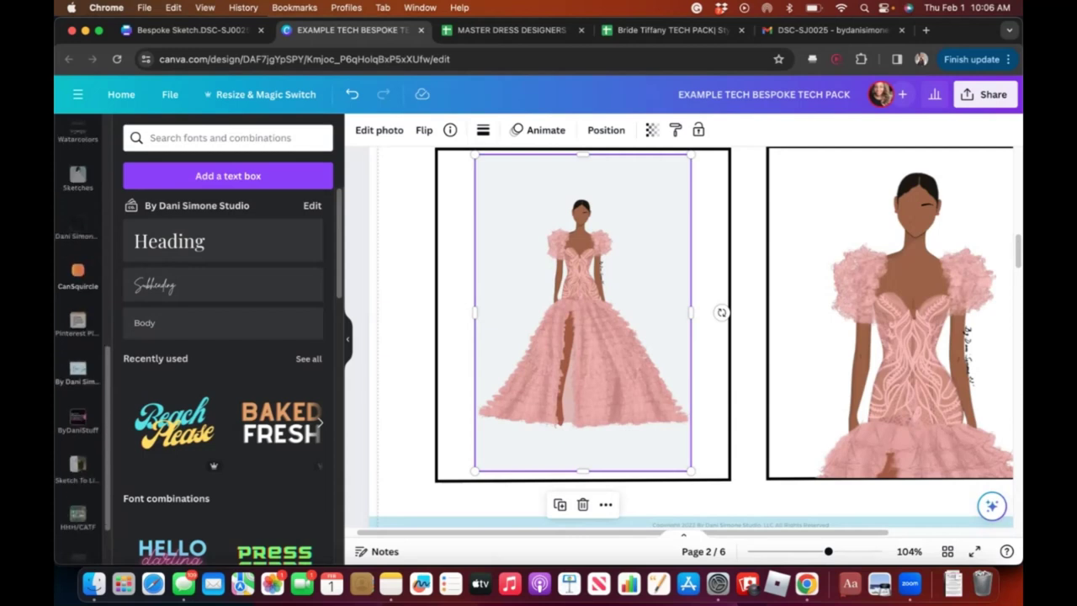
left_click(117, 59)
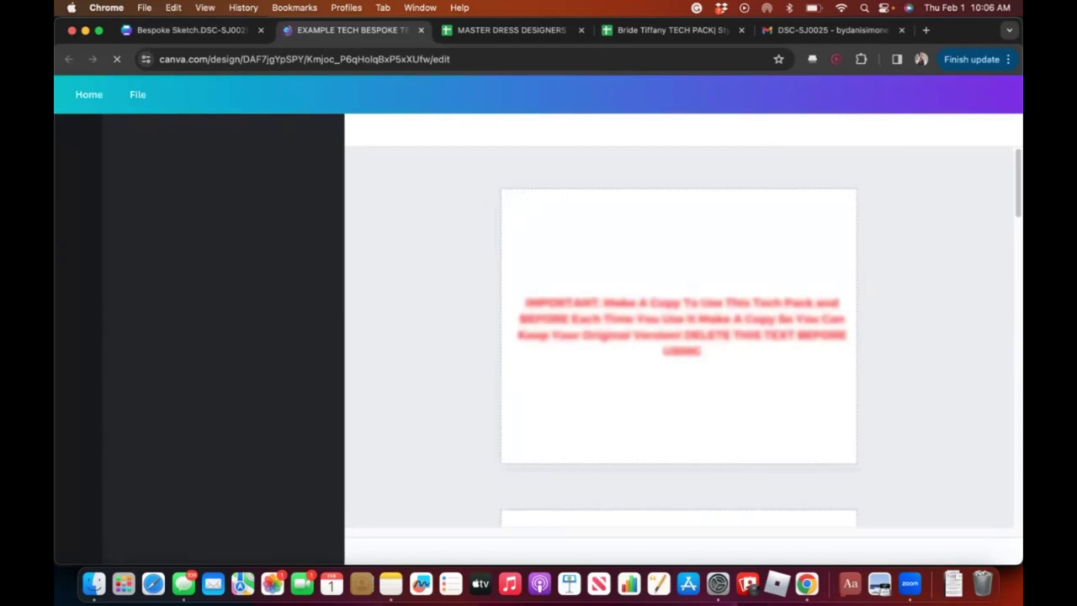
scroll(680, 336, "down", 5)
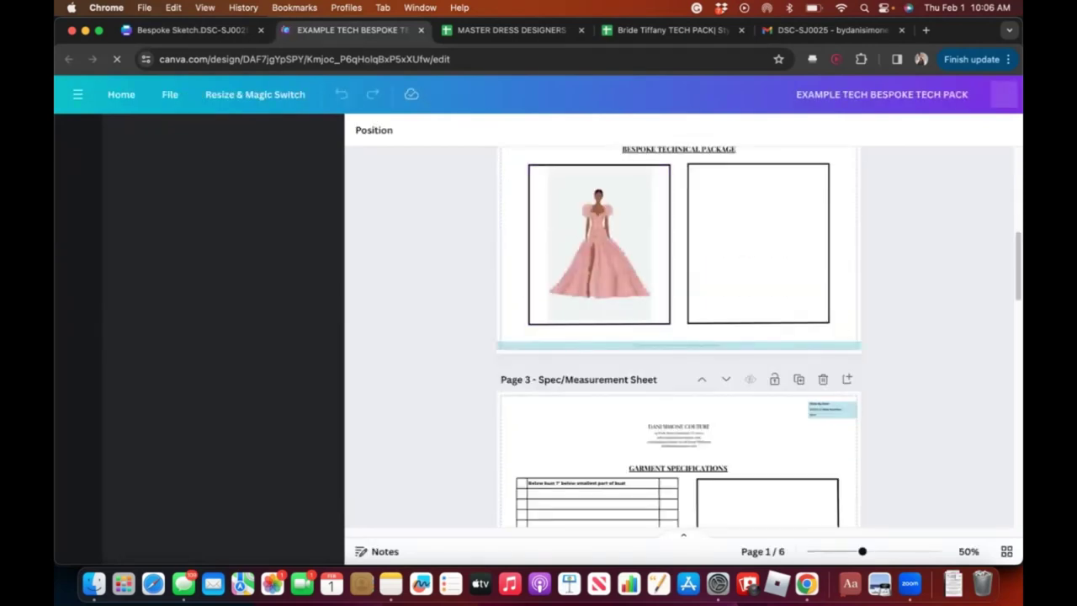
- Open the Client Sketches project folder and delete both existing gown sketches from the cover page boxes
left_click(598, 243)
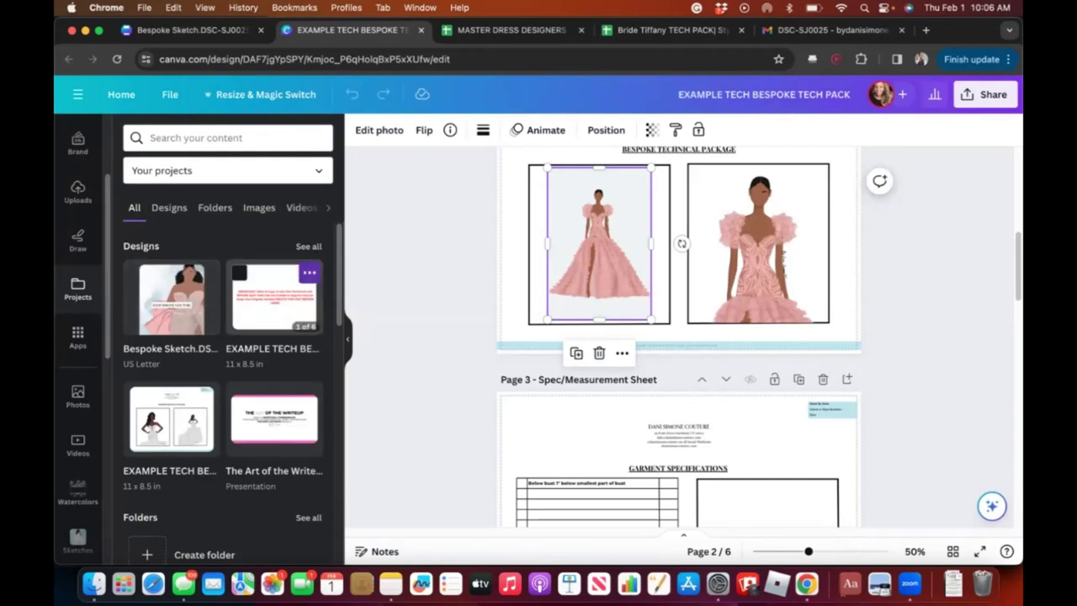
scroll(172, 350, "down", 2)
scroll(171, 352, "up", 2)
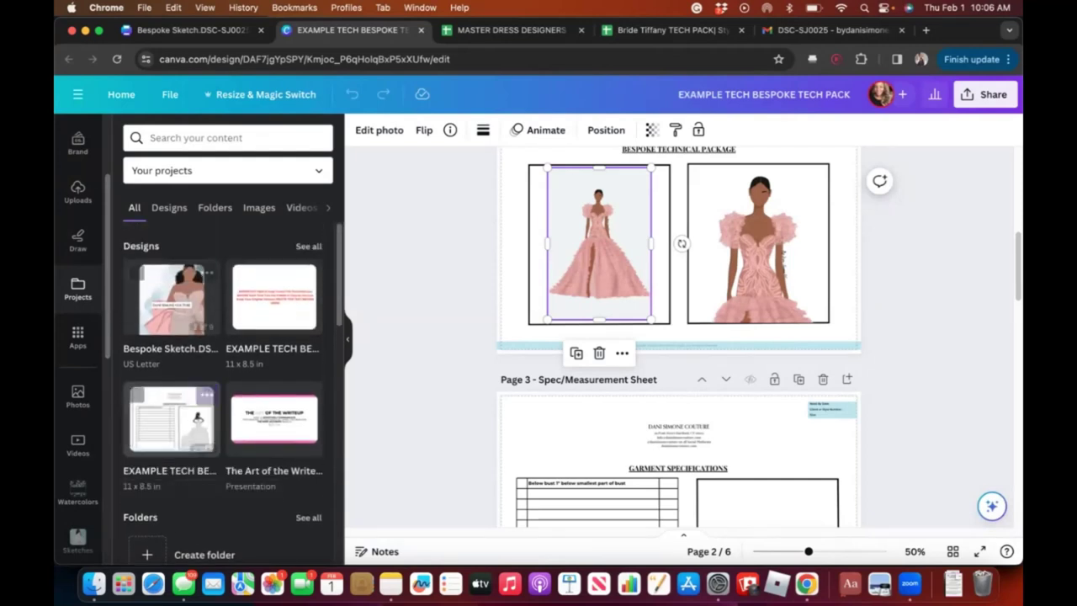
left_click(215, 207)
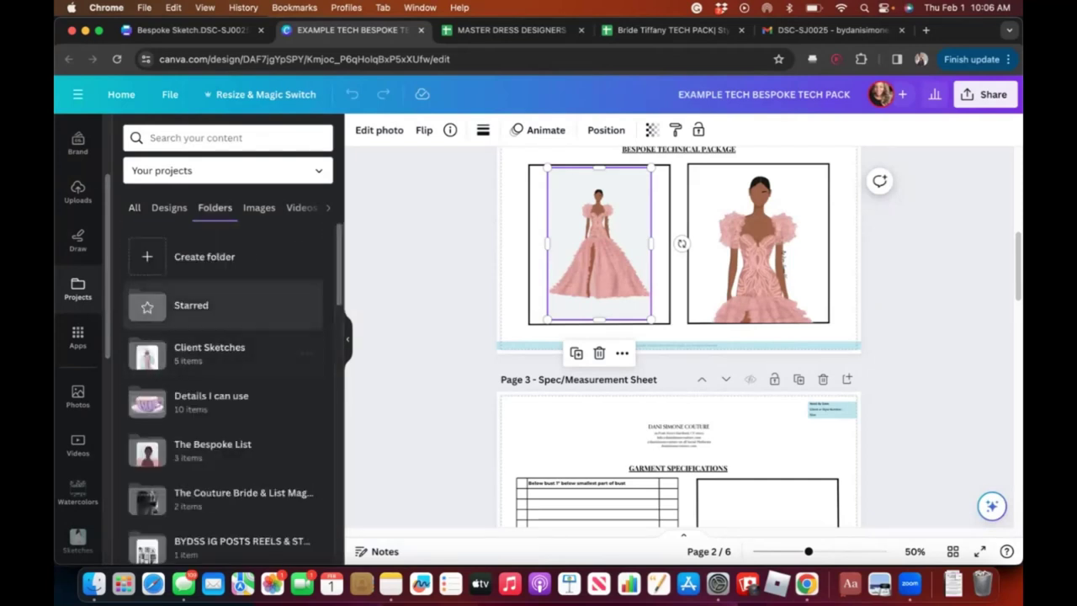
left_click(203, 353)
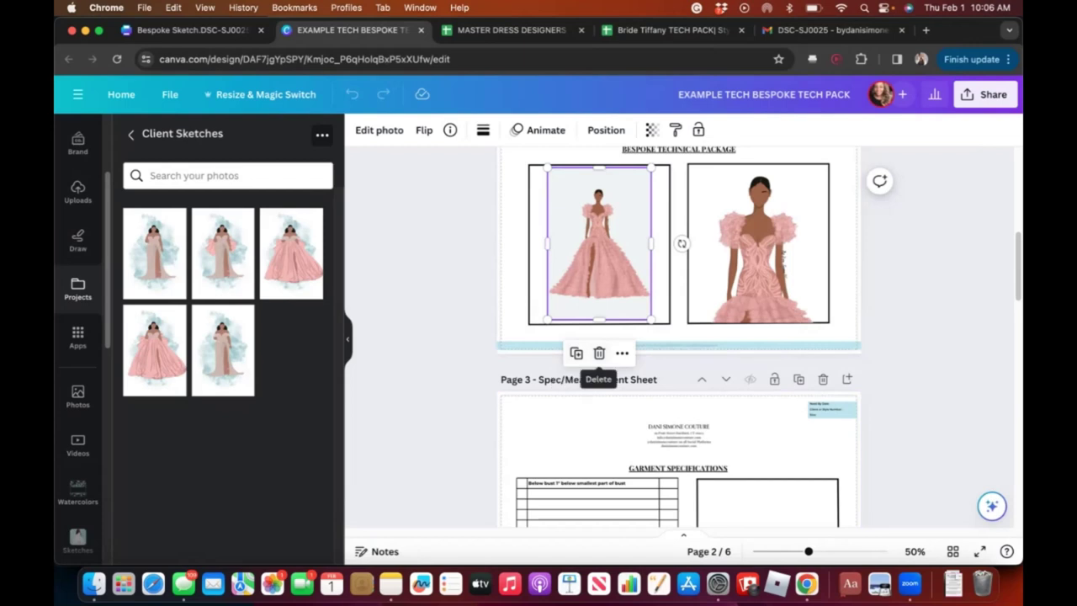
left_click(599, 354)
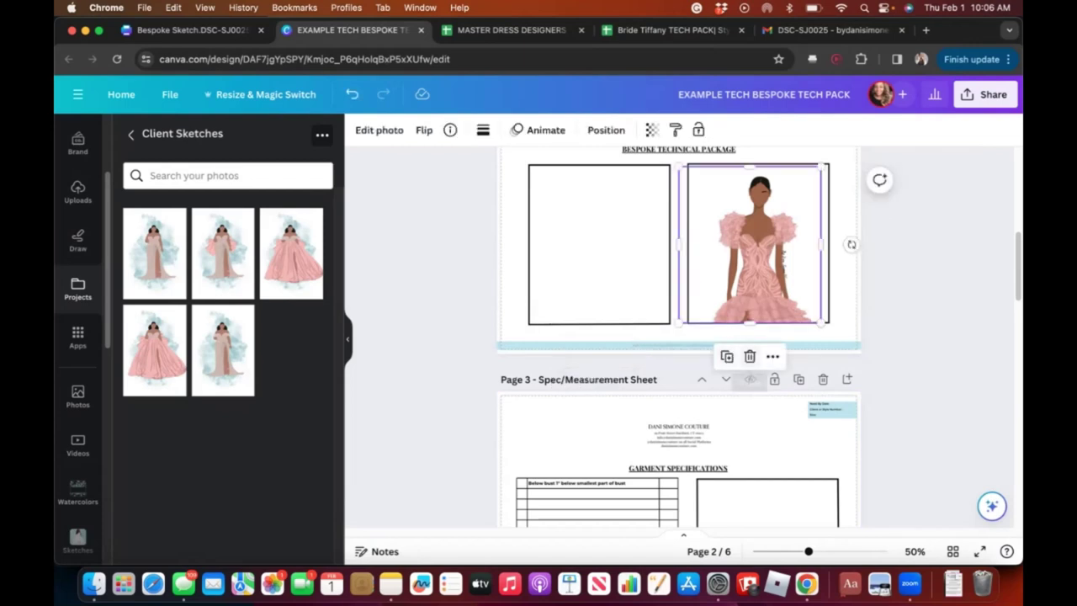
left_click(750, 355)
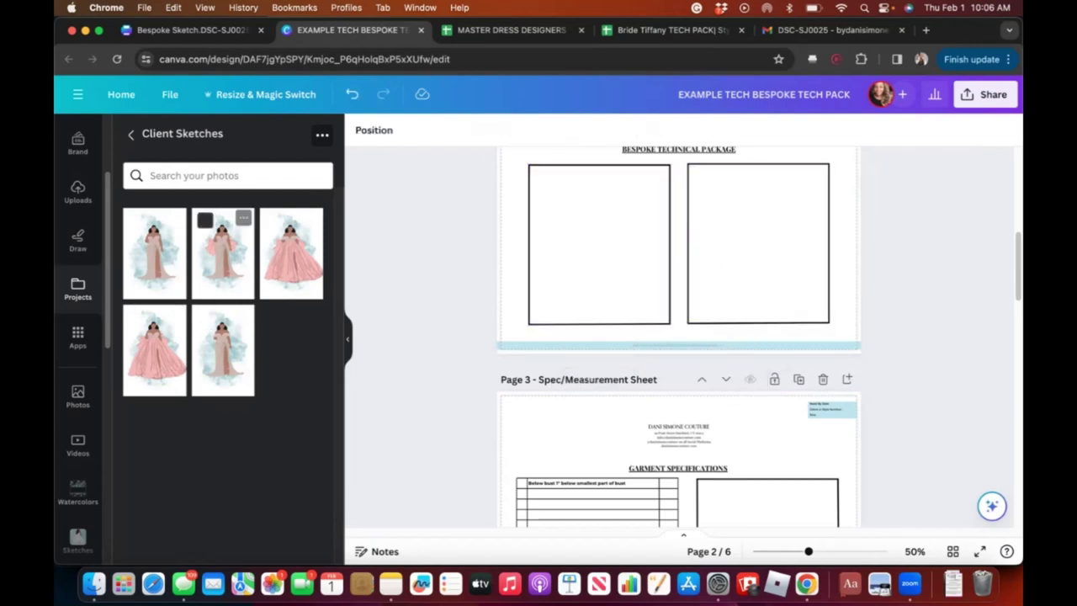
- Add the slim gown sketch with the pink bow to the cover page and fit it inside the first empty box
left_click(222, 252)
left_click_drag(779, 211, 697, 240)
left_click_drag(667, 341, 649, 314)
left_click_drag(589, 228, 599, 240)
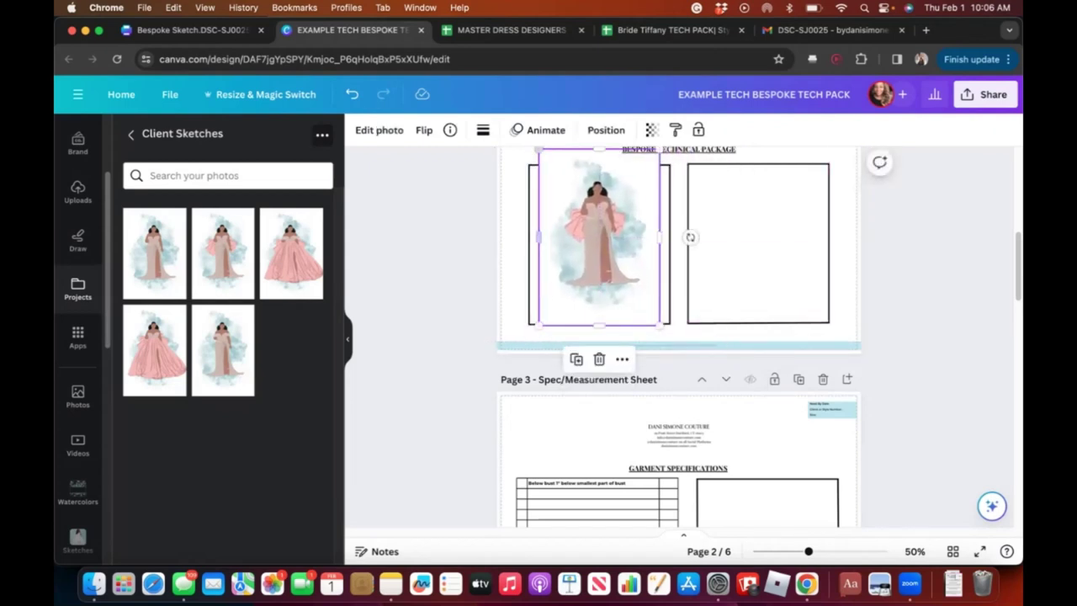
left_click_drag(538, 149, 554, 170)
left_click_drag(600, 248, 592, 244)
key("Escape")
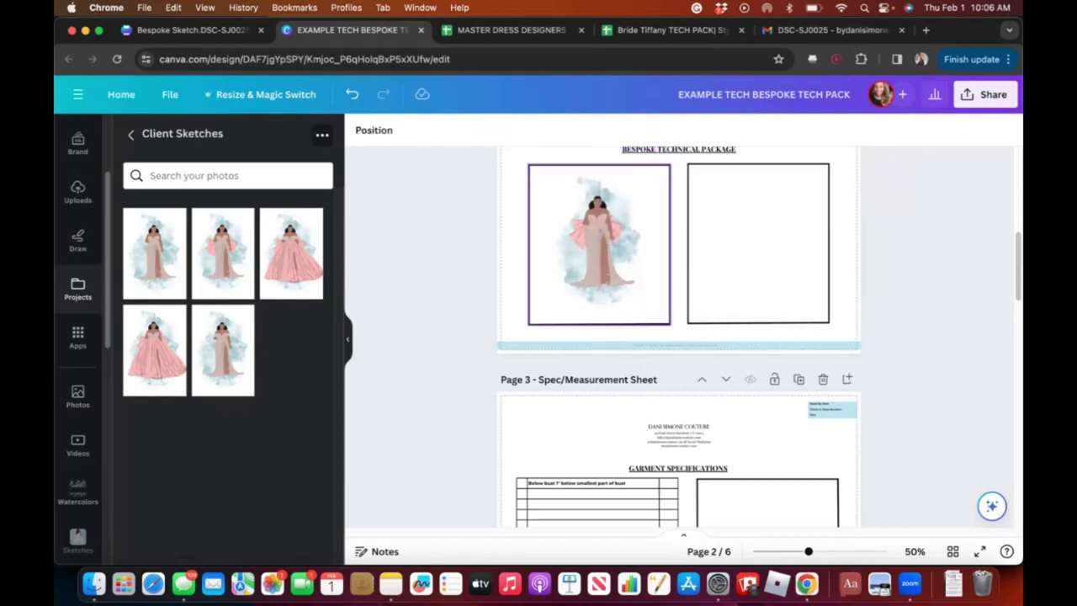
- Remove the blue watercolour background from the slim gown sketch with BG Remover
left_click(608, 277)
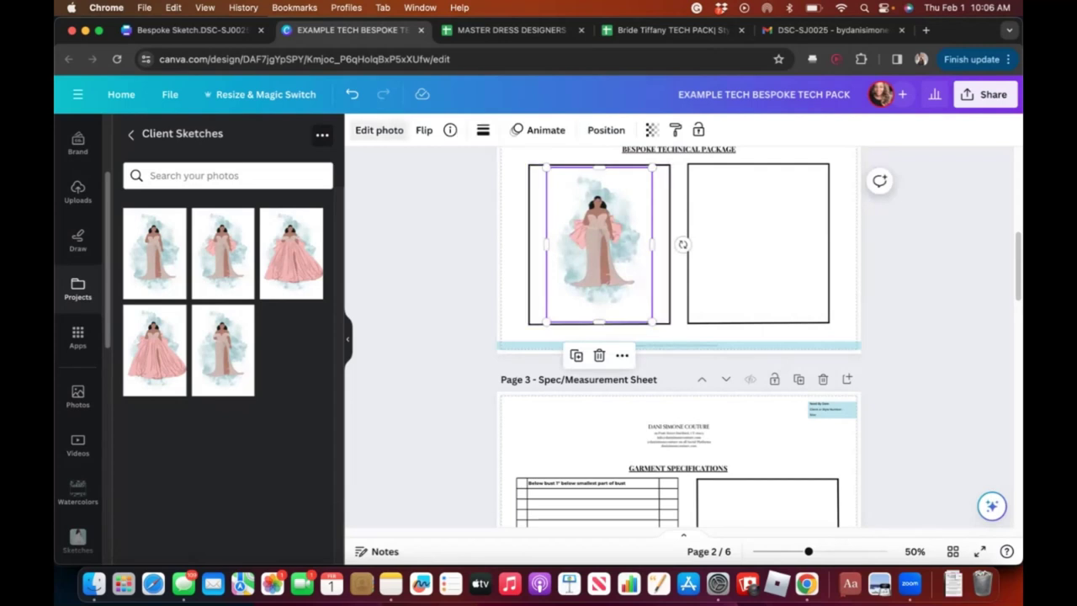
left_click(379, 130)
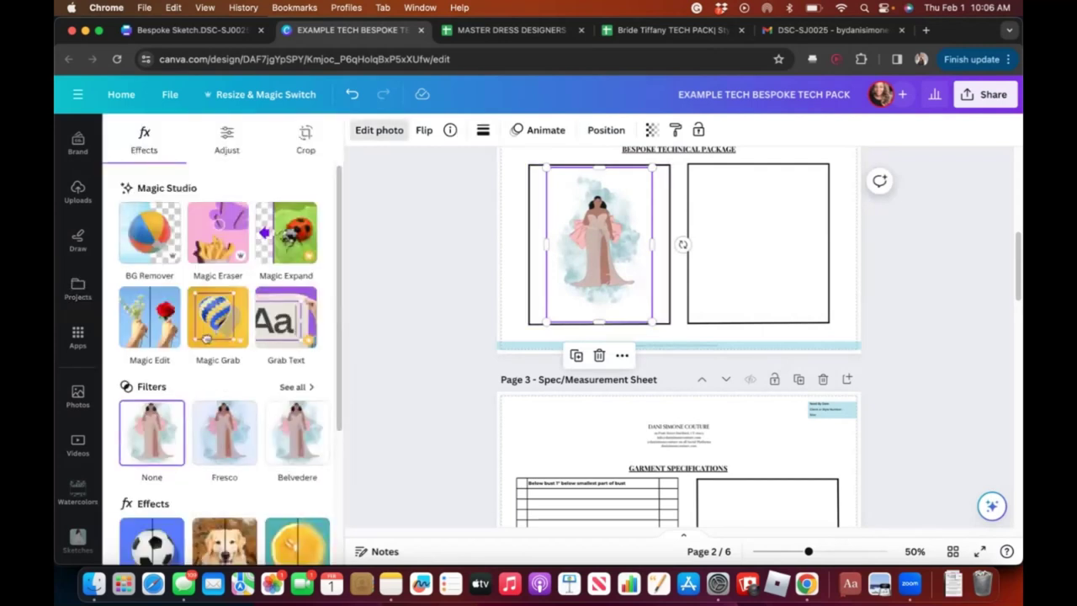
left_click(149, 232)
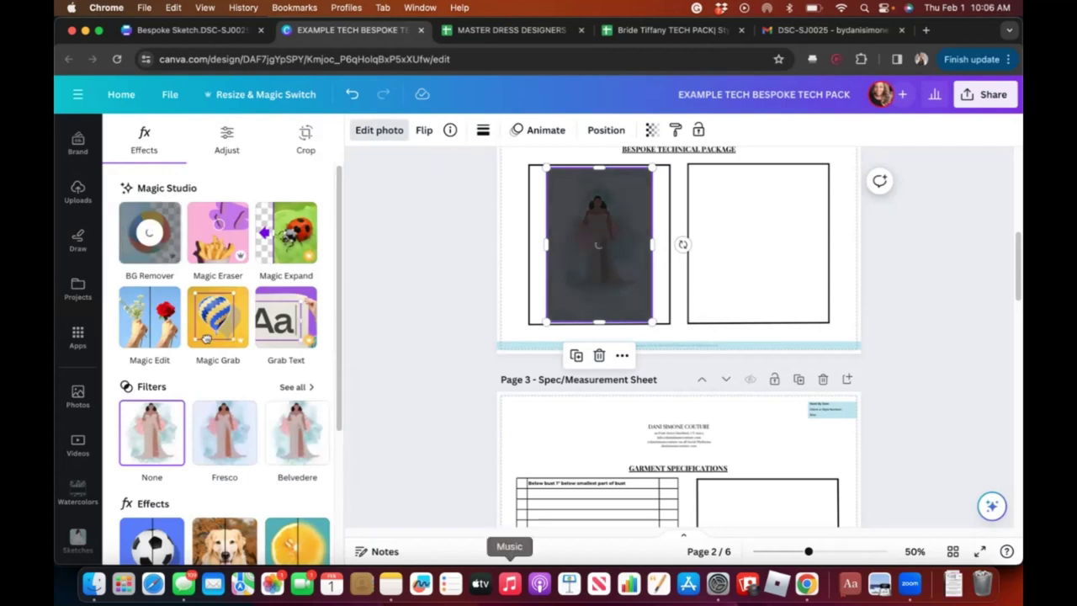
left_click(827, 551)
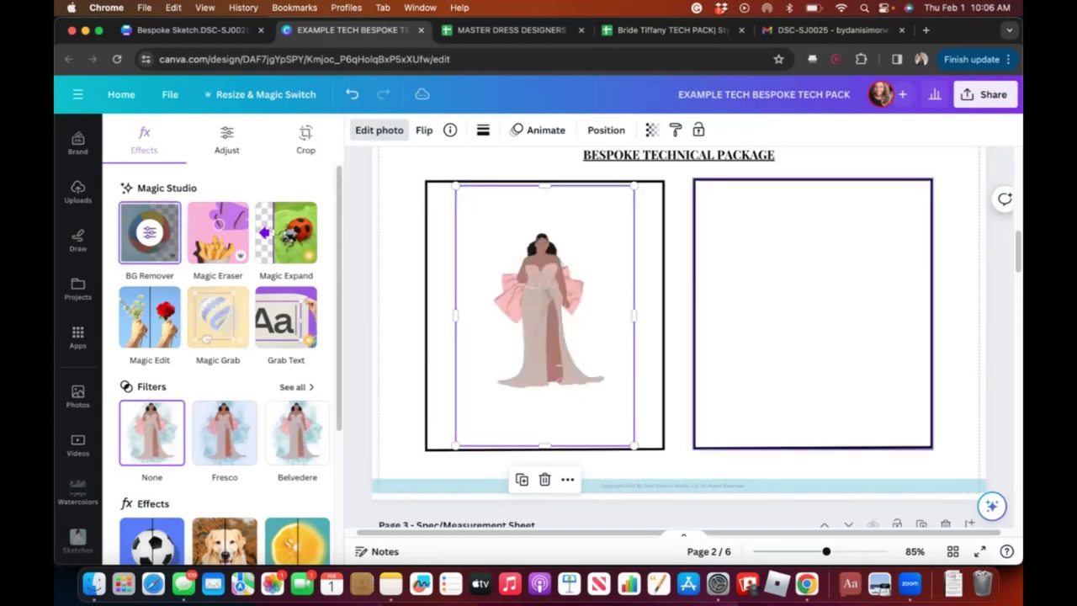
left_click(958, 396)
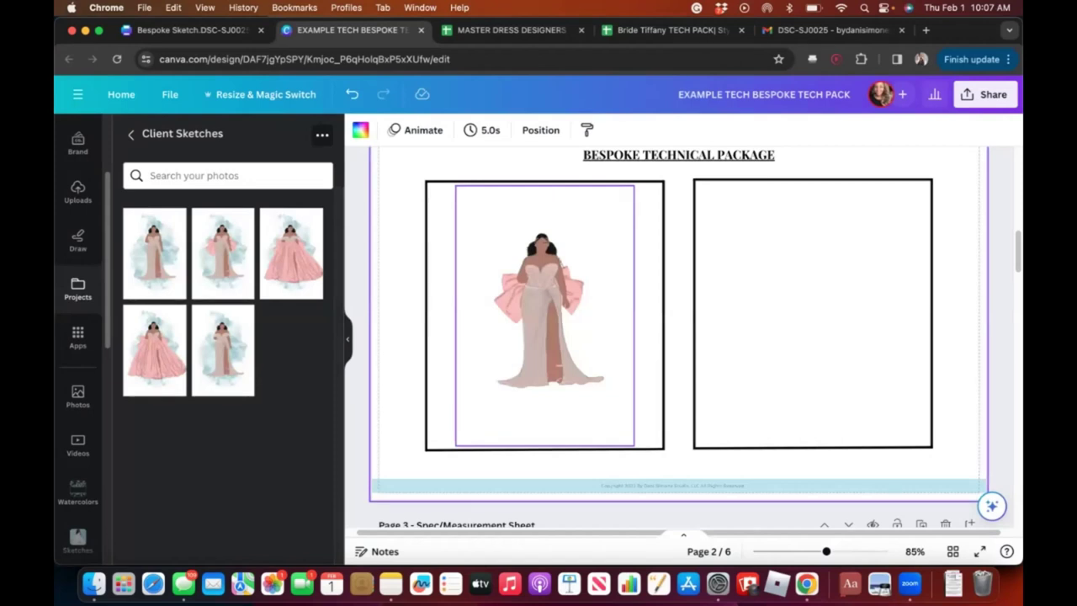
- Enlarge the slim gown sketch until the figure nearly fills the first box's height, and centre it in the box
left_click(560, 262)
mouse_move(635, 446)
left_mouse_down()
mouse_move(704, 525)
mouse_move(684, 526)
left_mouse_up()
left_click_drag(559, 343, 551, 330)
scroll(674, 472, "down", 2)
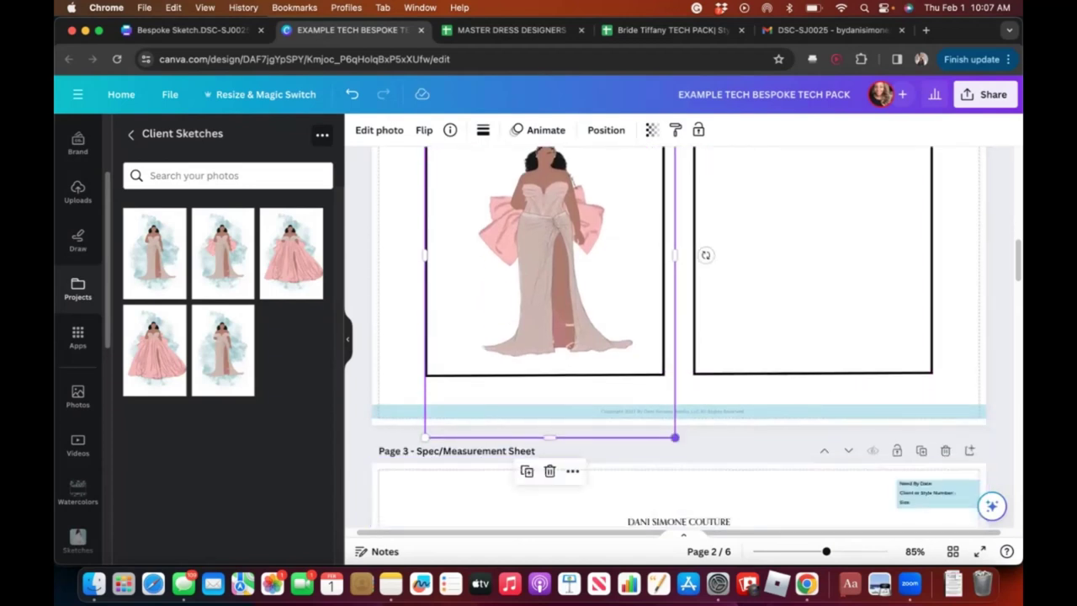
left_click_drag(674, 437, 699, 474)
left_click_drag(562, 303, 541, 273)
left_click(710, 242)
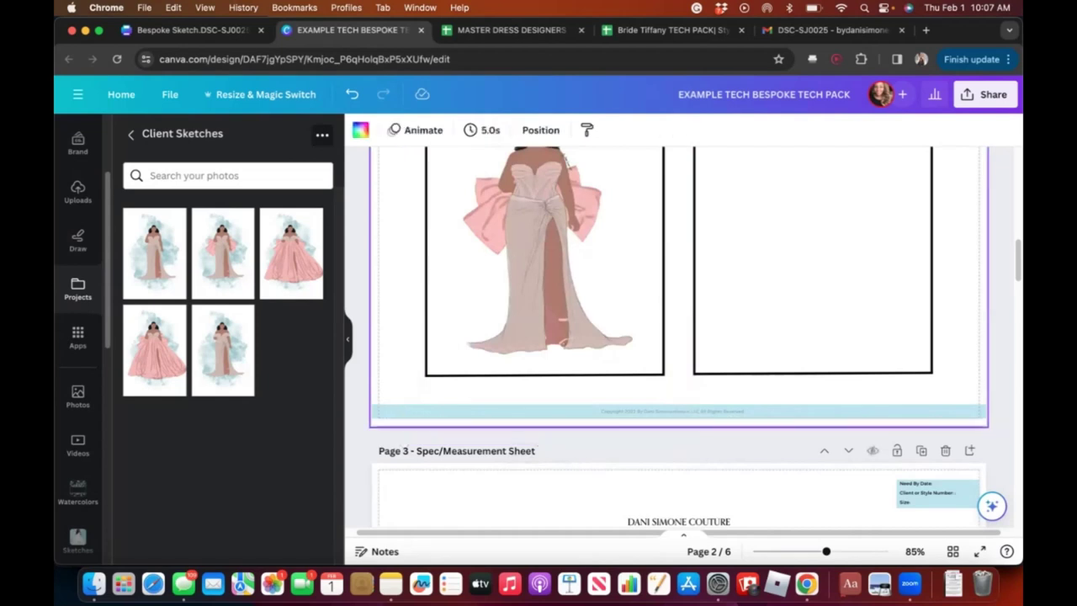
scroll(710, 242, "up", 1)
left_click_drag(541, 273, 544, 272)
left_click(709, 242)
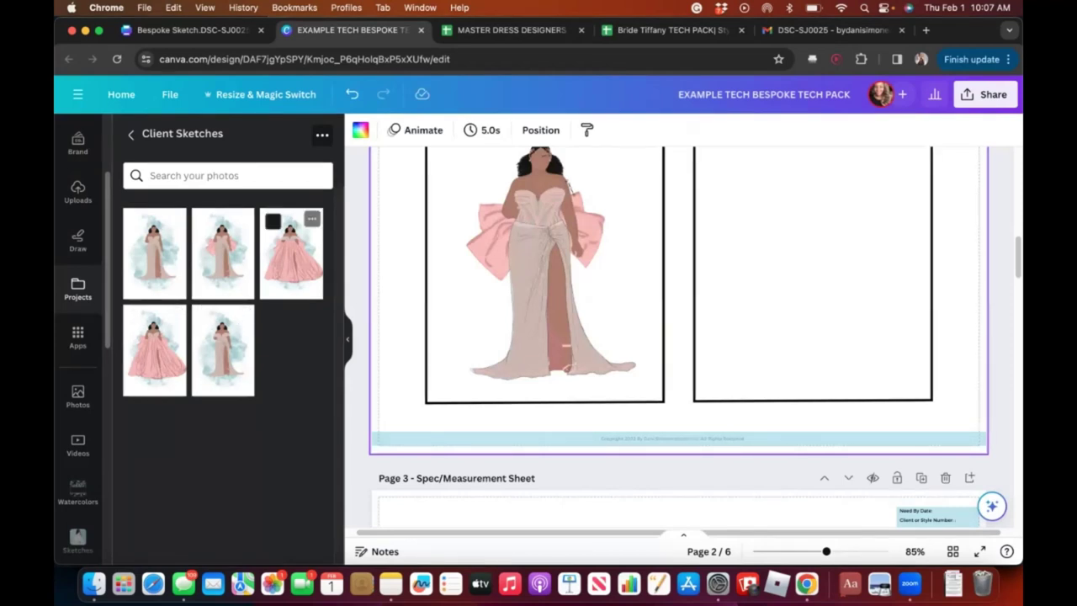
- Place the sketch with the full pink overskirt in the second cover page box and remove its background with BG Remover
left_click_drag(291, 253, 827, 211)
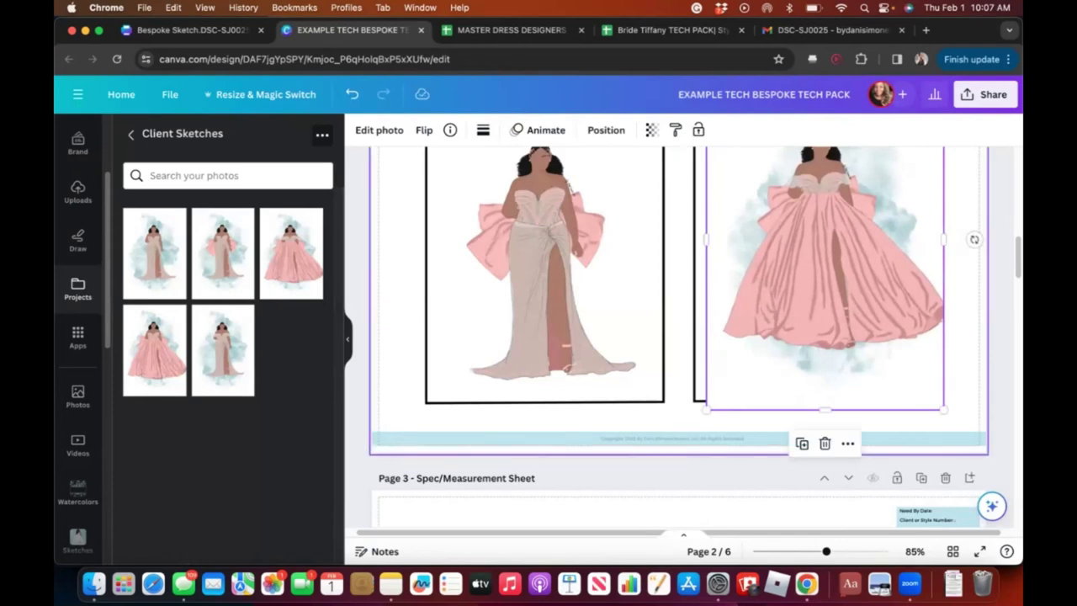
left_click(378, 130)
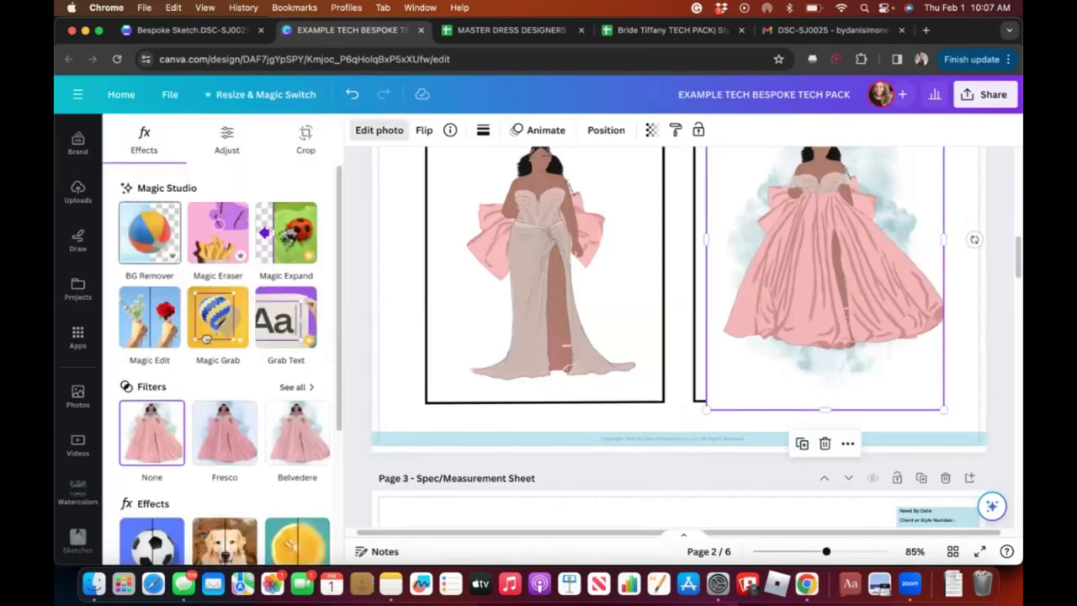
left_click(149, 233)
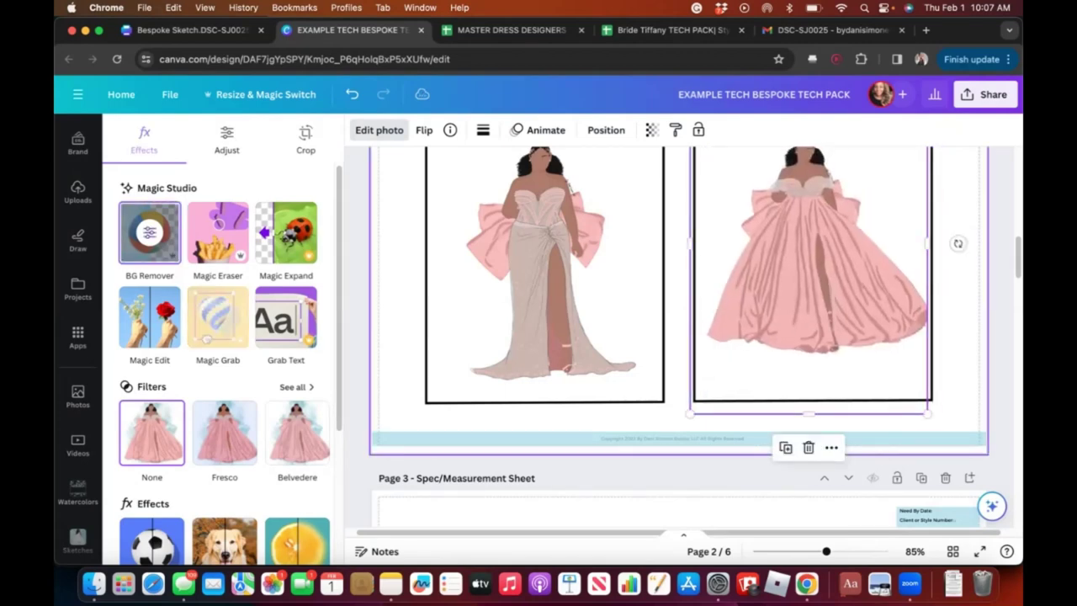
key("Escape")
scroll(679, 336, "up", 3)
scroll(679, 336, "down", 1)
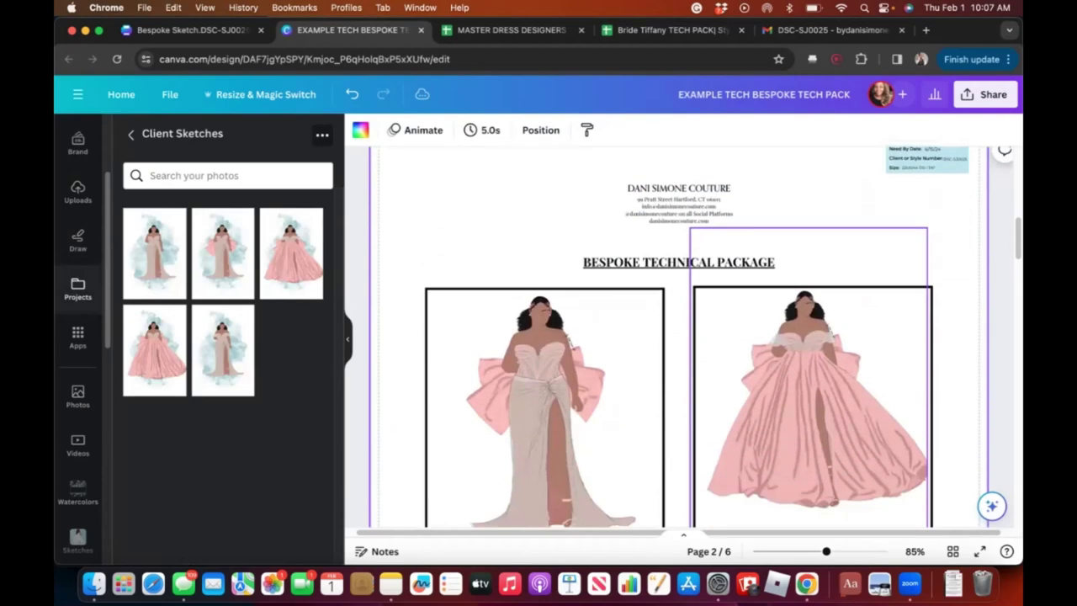
- Go to the Garment Specifications table and empty sketch box on page 3
scroll(679, 336, "down", 6)
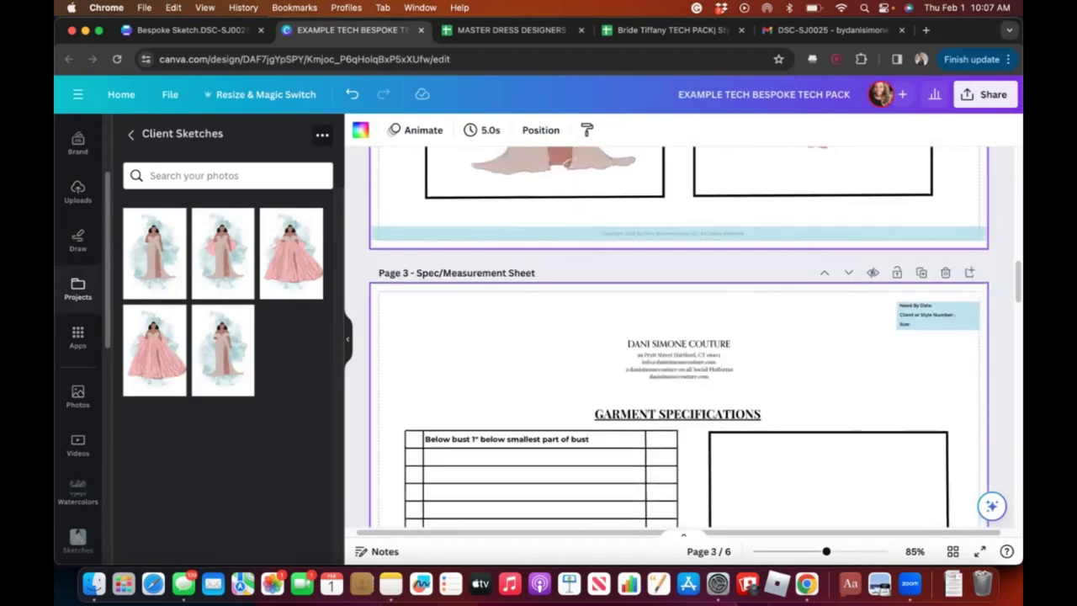
scroll(678, 337, "up", 3)
scroll(678, 336, "down", 4)
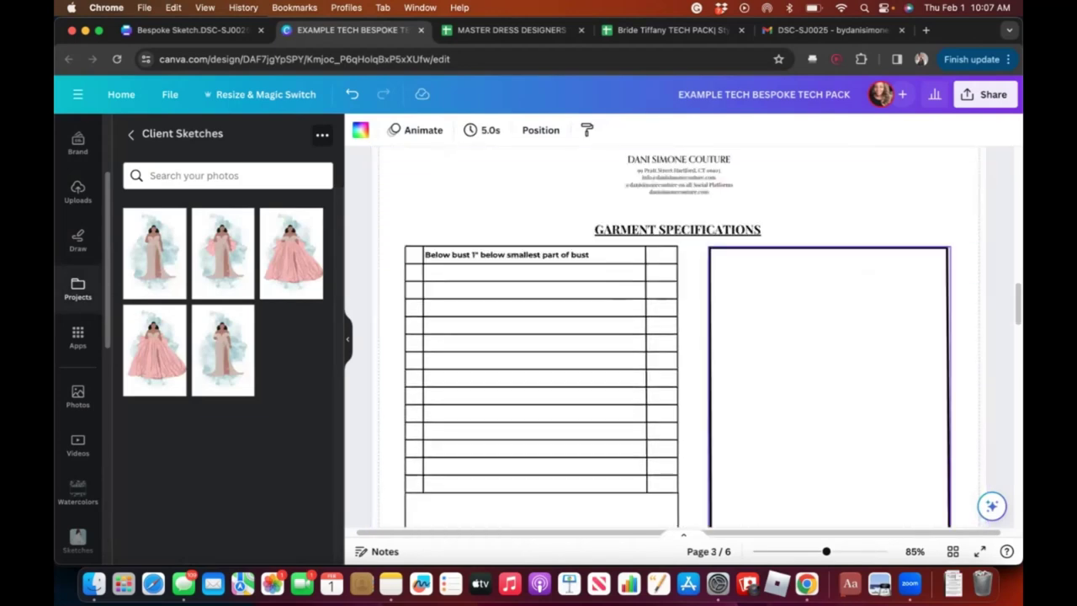
- Duplicate the cover page's slim gown sketch with the pink bow and centre the copy in the empty sketch box on page 3
left_click(683, 533)
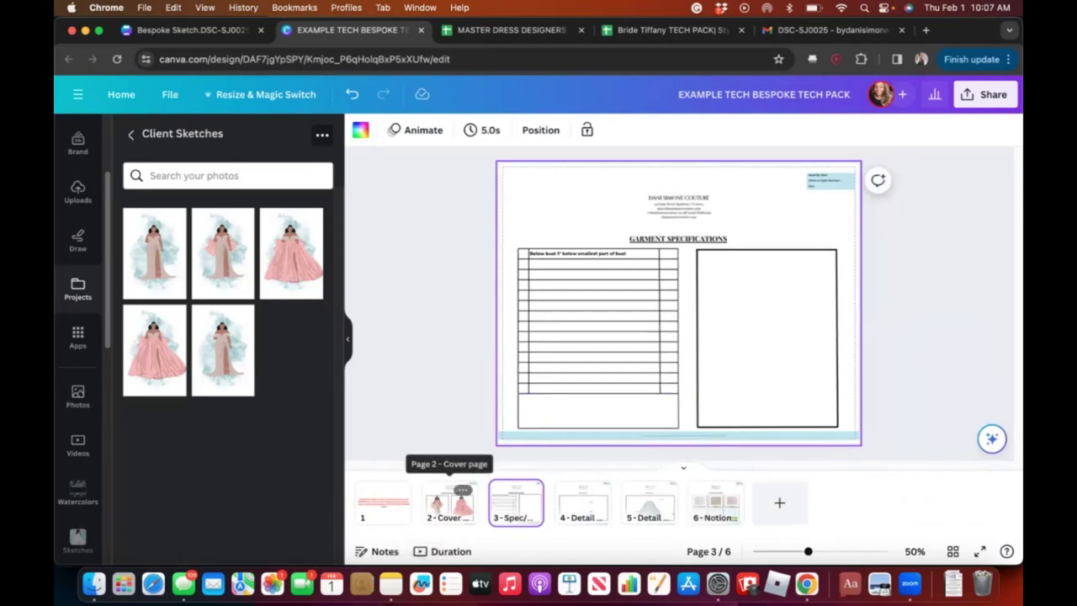
left_click(449, 502)
left_click(673, 337)
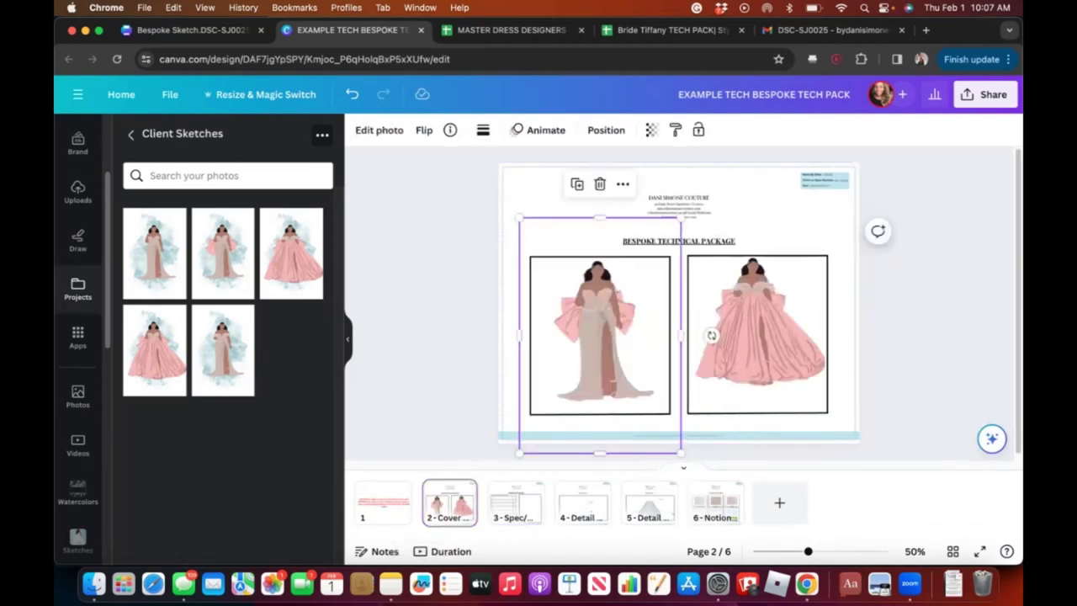
left_click(578, 183)
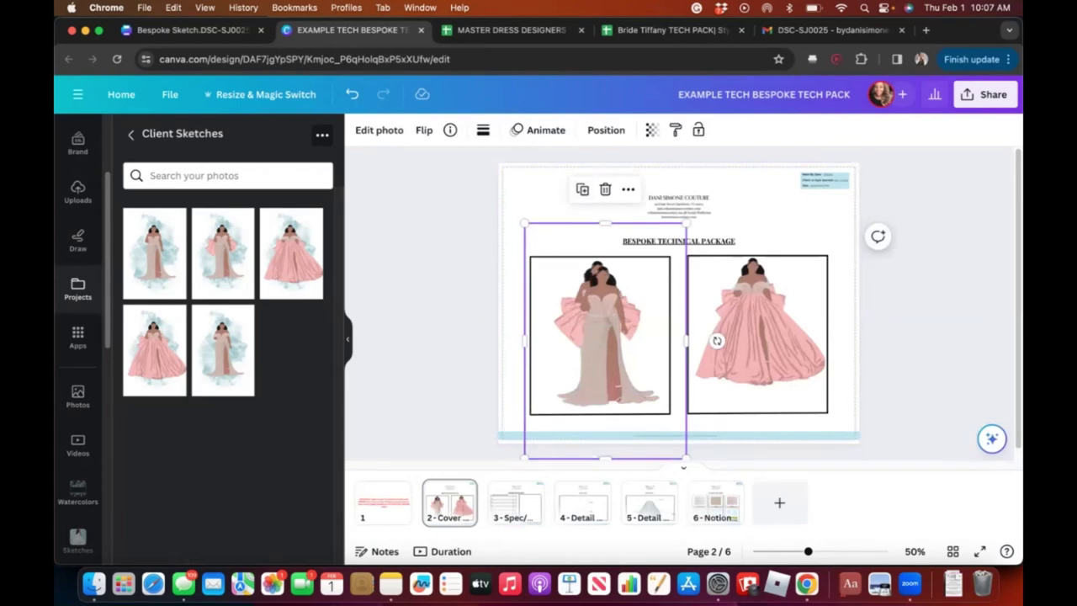
left_click_drag(600, 336, 515, 503)
left_click_drag(605, 341, 771, 337)
left_click(882, 249)
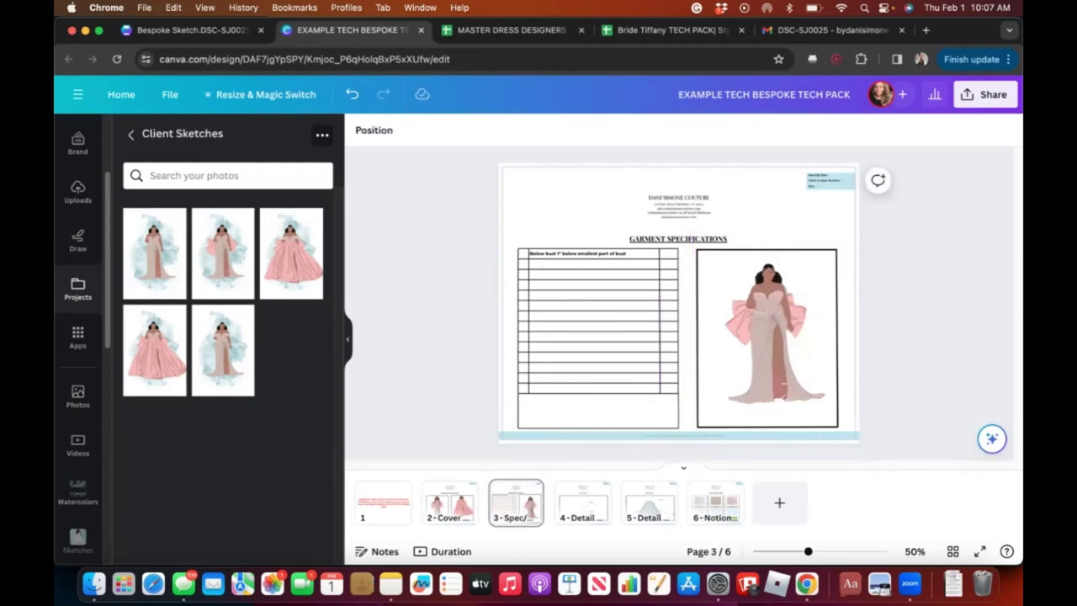
left_click(683, 467)
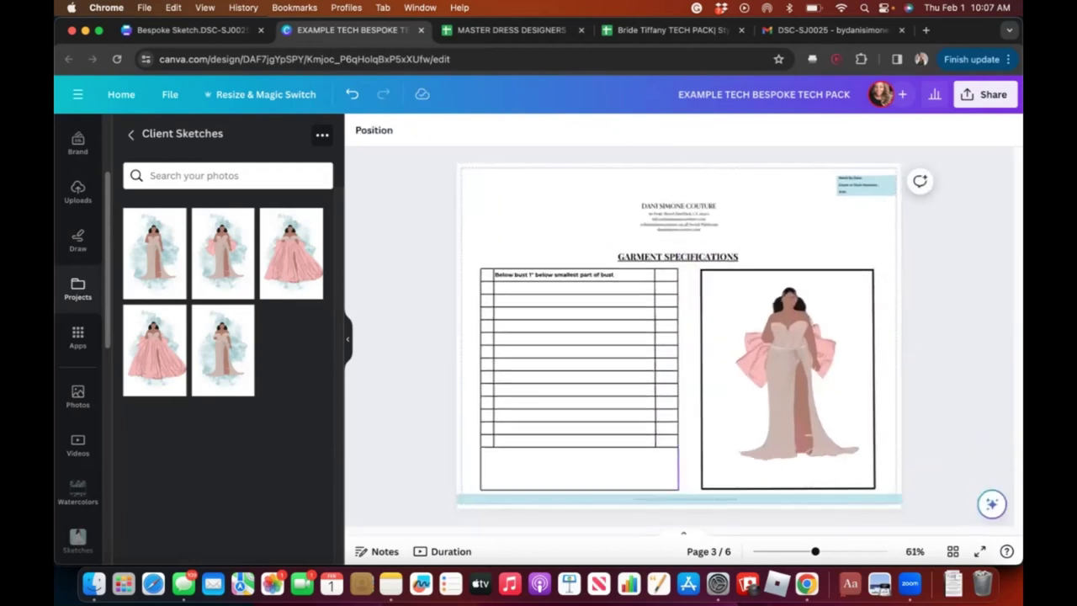
- Duplicate the "Below bust 1" below smallest part of bust" label and place the copy in the second row of the specifications table
scroll(678, 336, "down", 2)
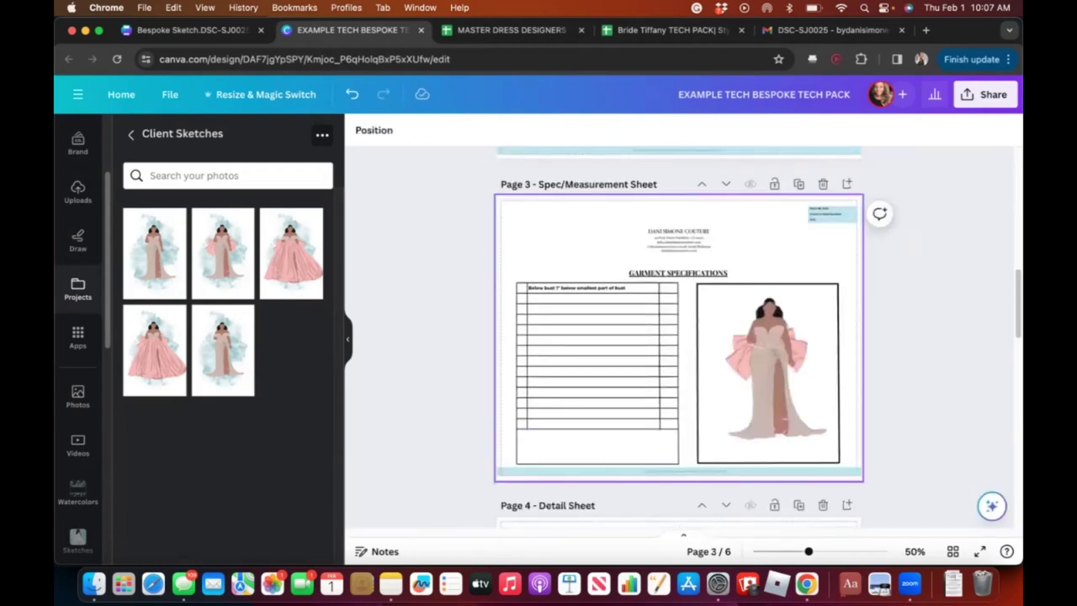
left_click(593, 288)
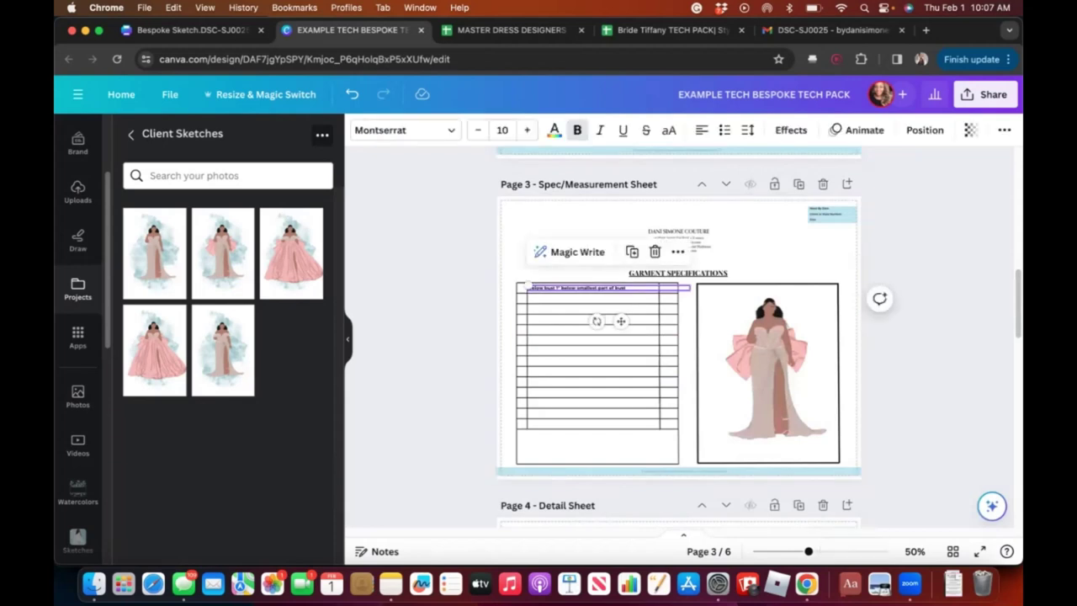
left_click_drag(808, 552, 837, 551)
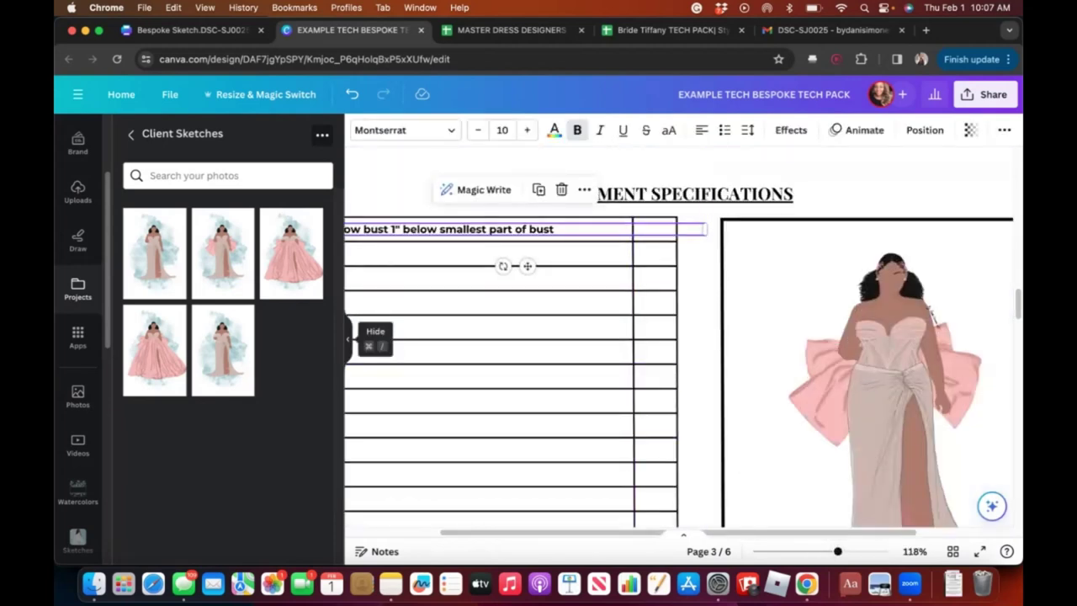
left_click(347, 338)
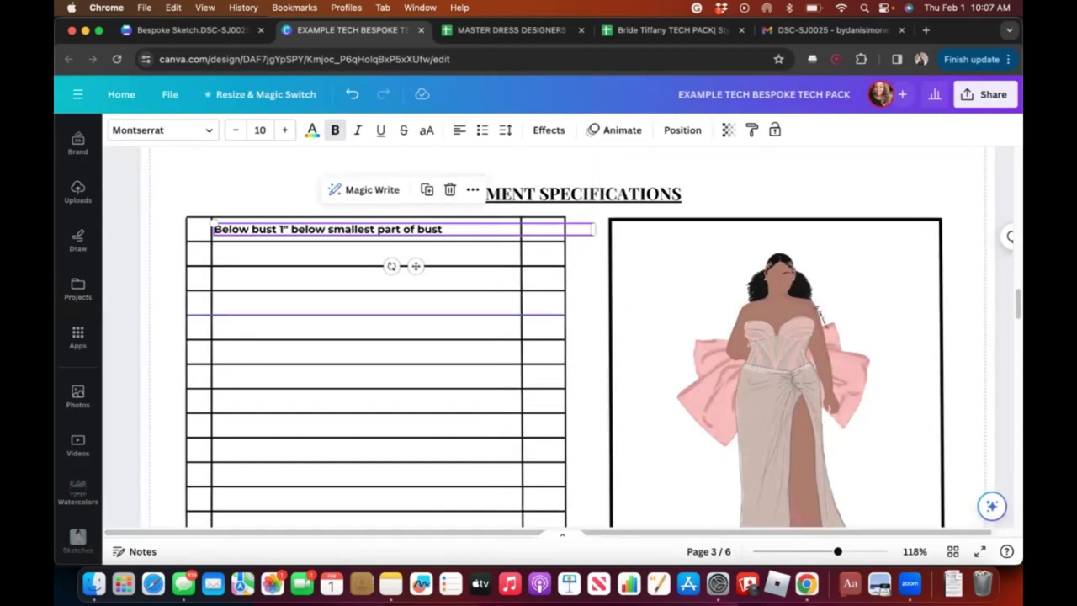
key("super+d")
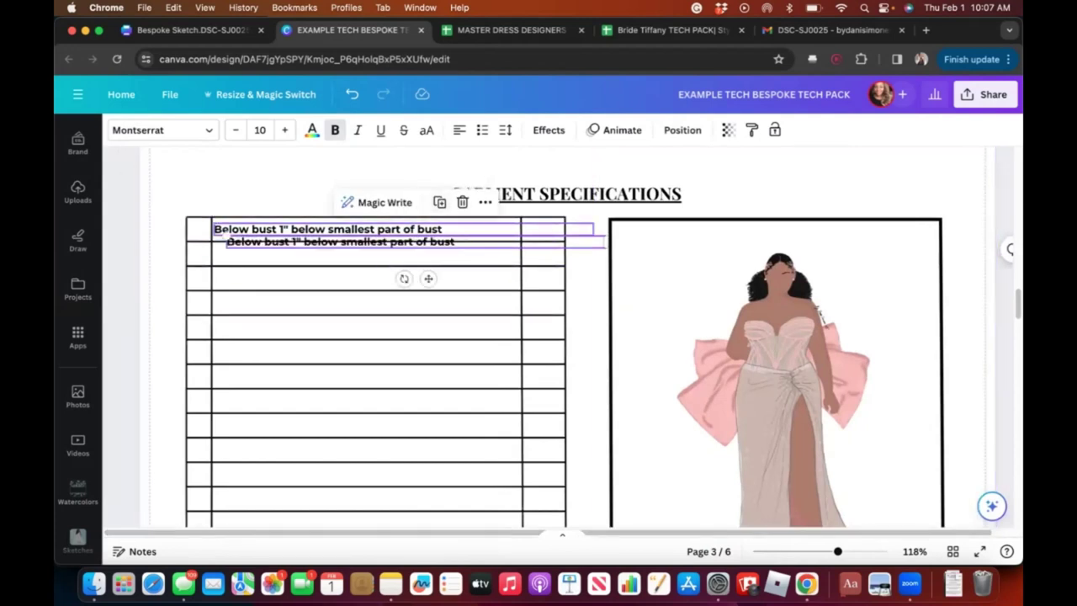
left_click_drag(341, 242, 330, 253)
- Narrow the text boxes of the first and second row labels so they end before the table's value column
left_click(213, 223)
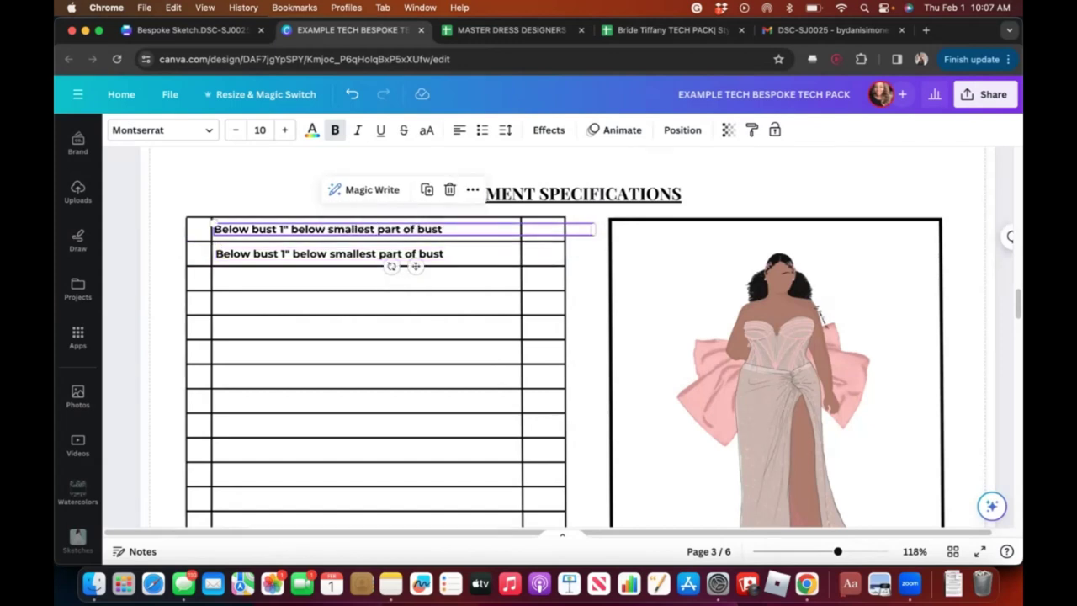
left_click_drag(594, 229, 476, 229)
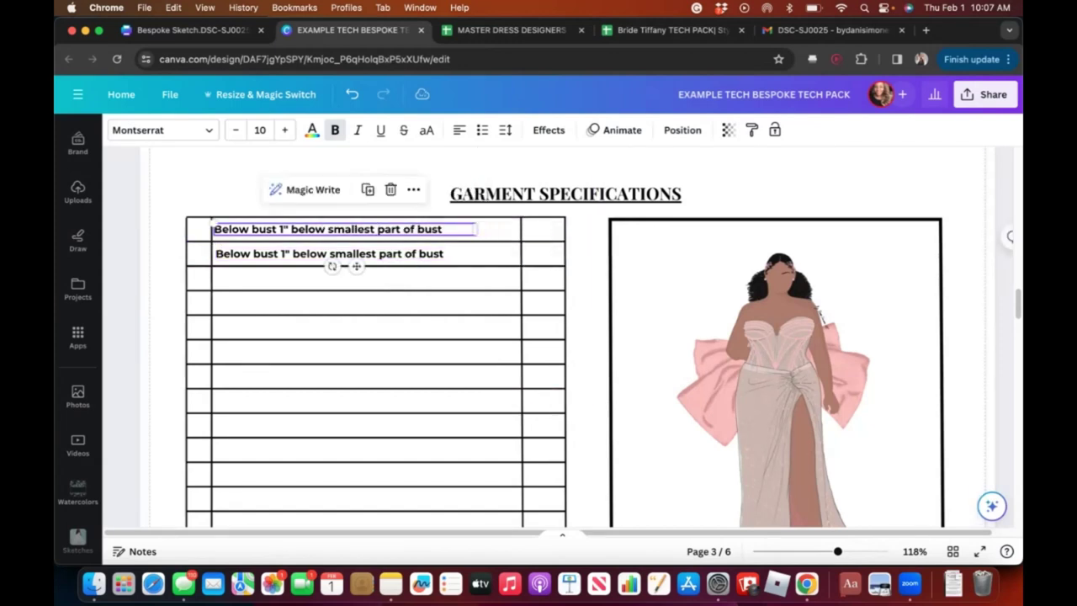
left_click(216, 254)
left_click_drag(596, 253, 462, 253)
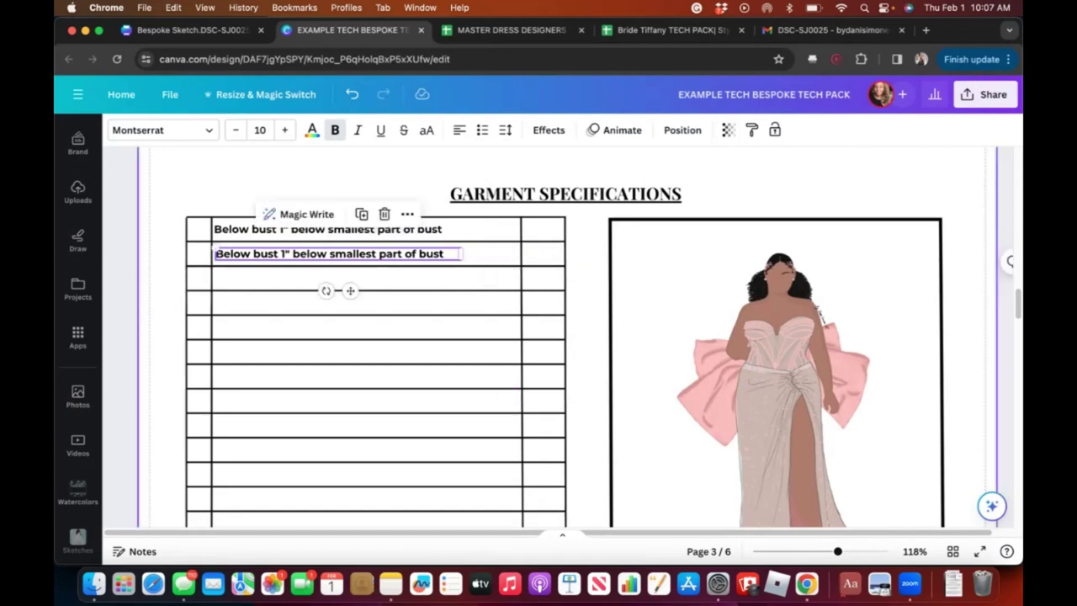
key("Escape")
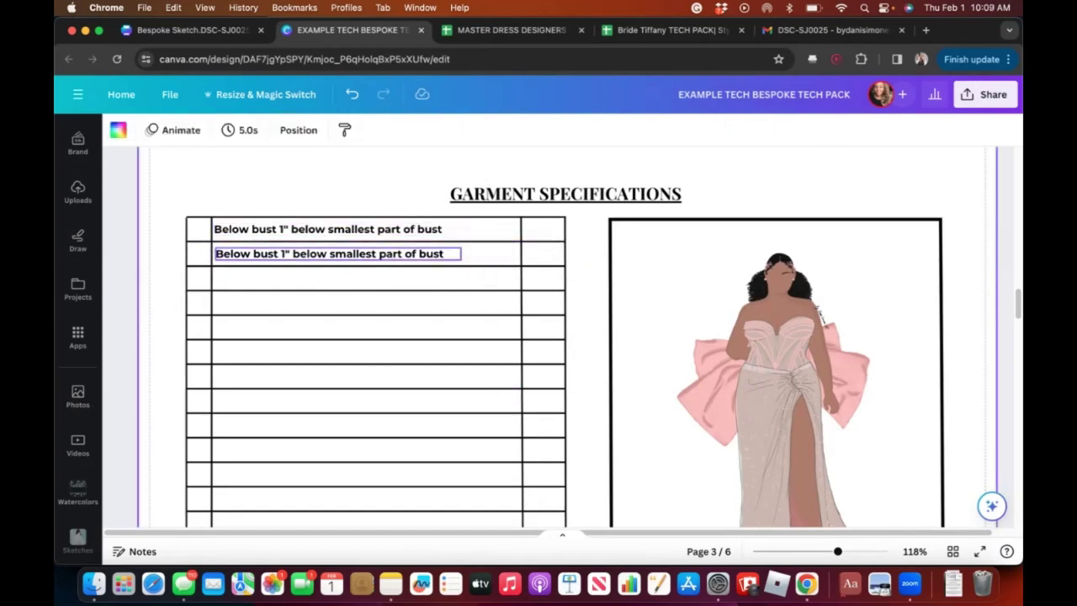
key("super+d")
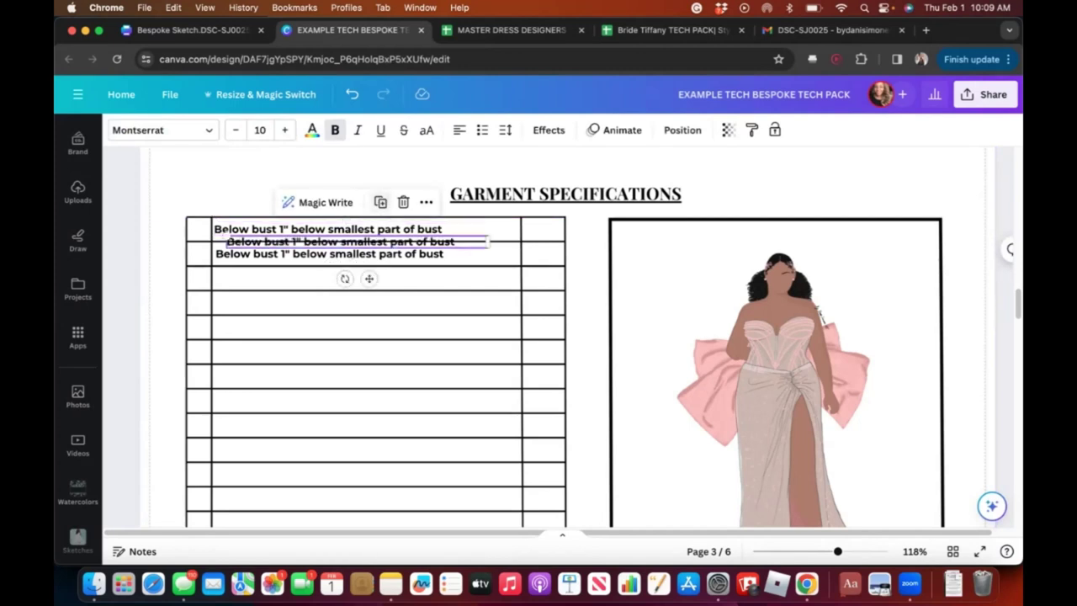
left_click_drag(341, 242, 479, 229)
double_click(479, 229)
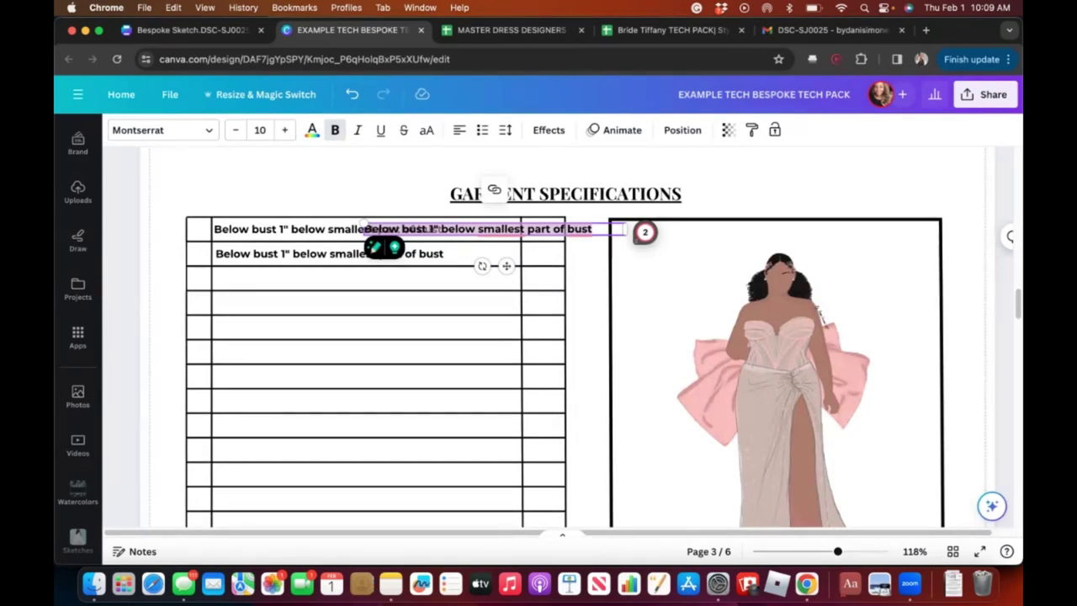
key("BackSpace")
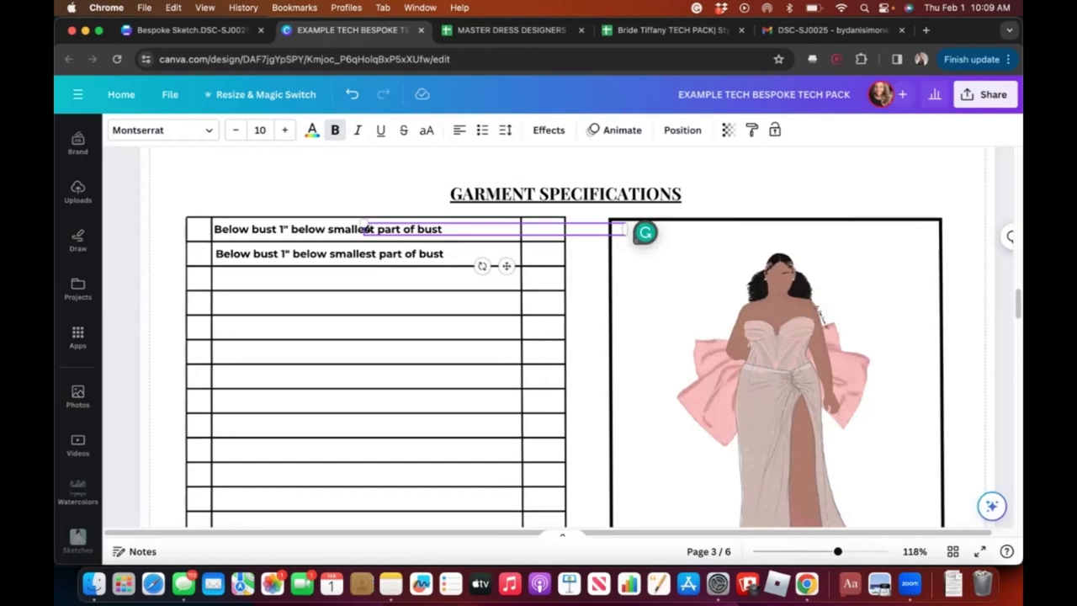
type("44")
key("Escape")
left_click_drag(375, 229, 370, 180)
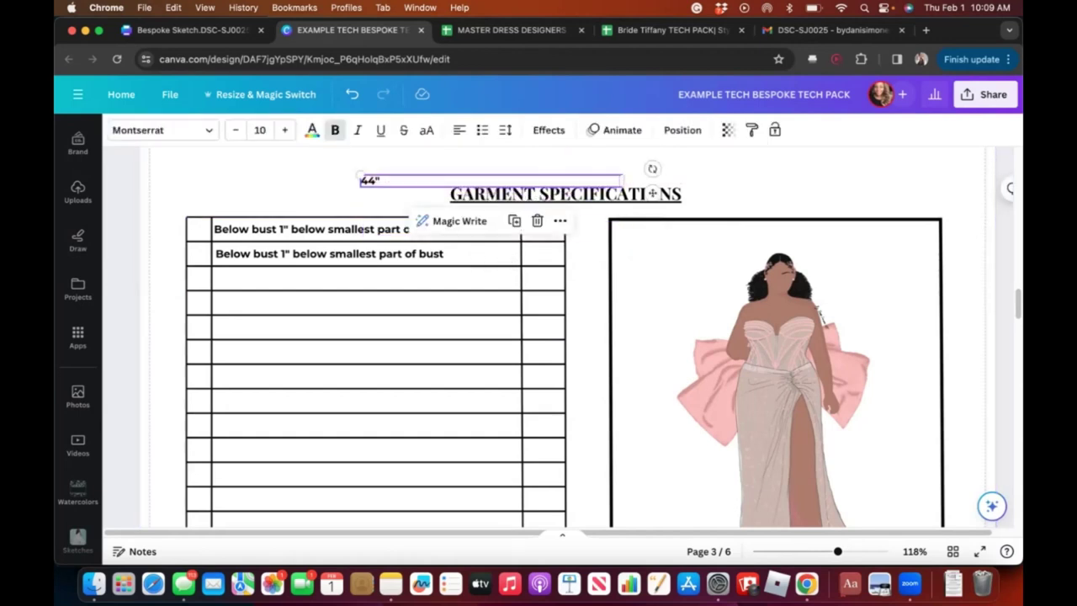
key("Delete")
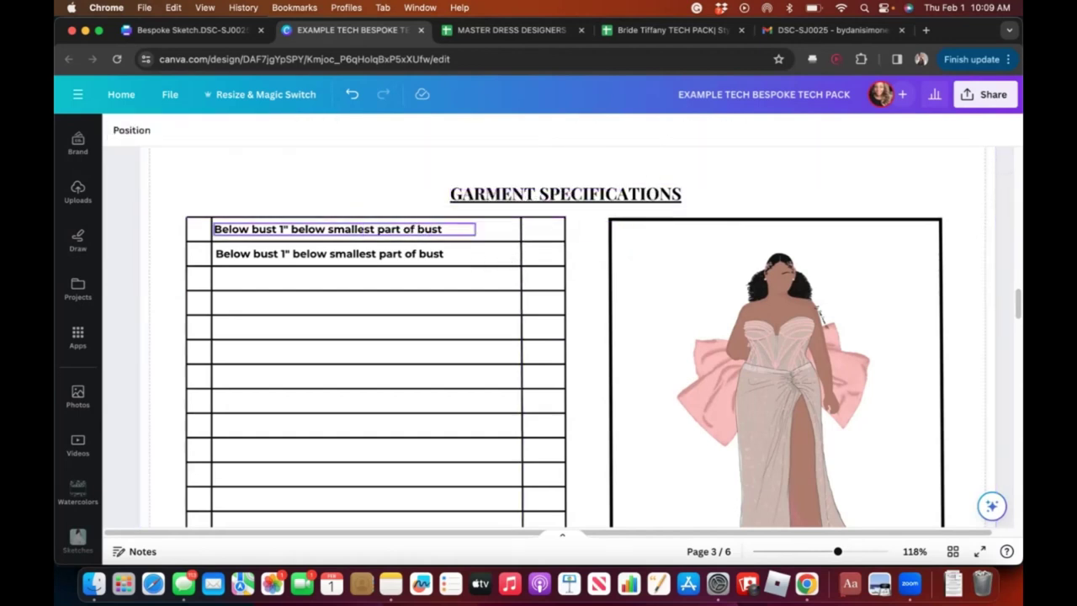
- Tighten the first row label's text box to just past the end of its text
left_click(471, 229)
left_click_drag(476, 229, 452, 229)
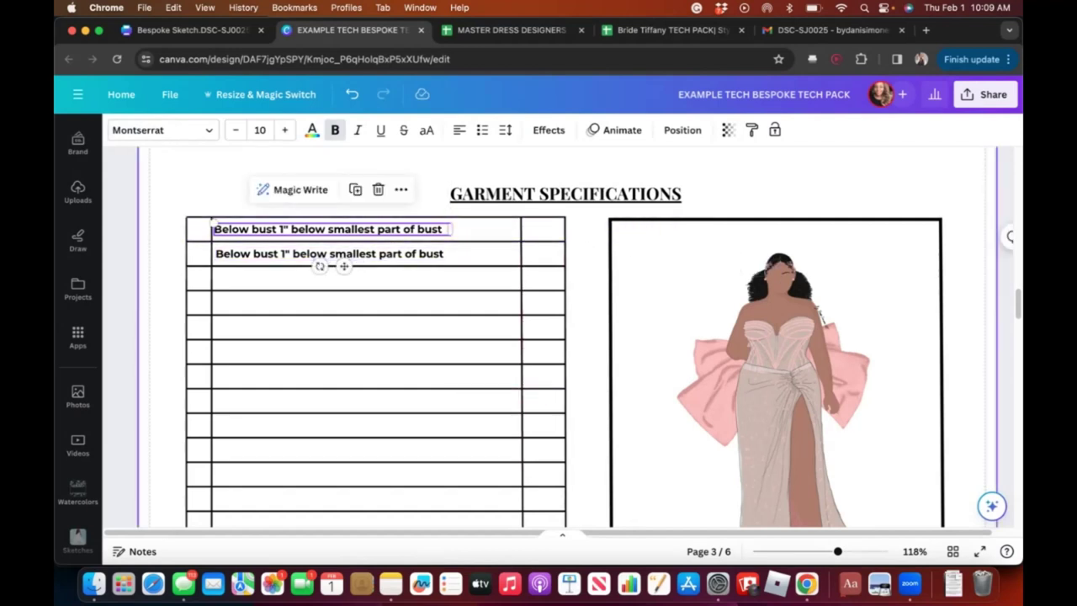
left_click(587, 229)
- Add a body text box in the value column of the table's first row and enter 44"
scroll(78, 336, "up", 3)
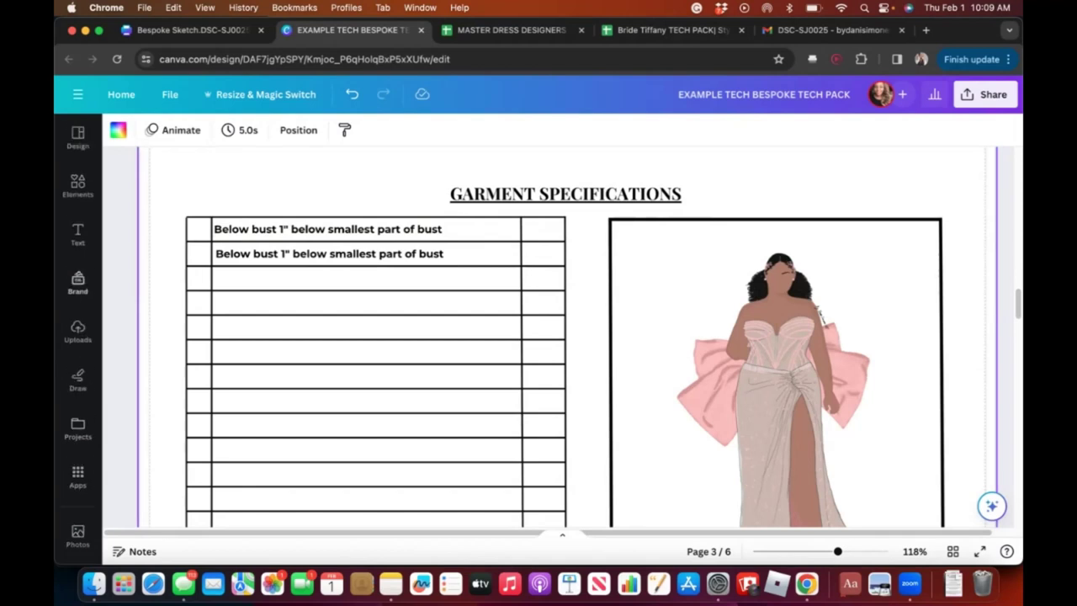
left_click(77, 234)
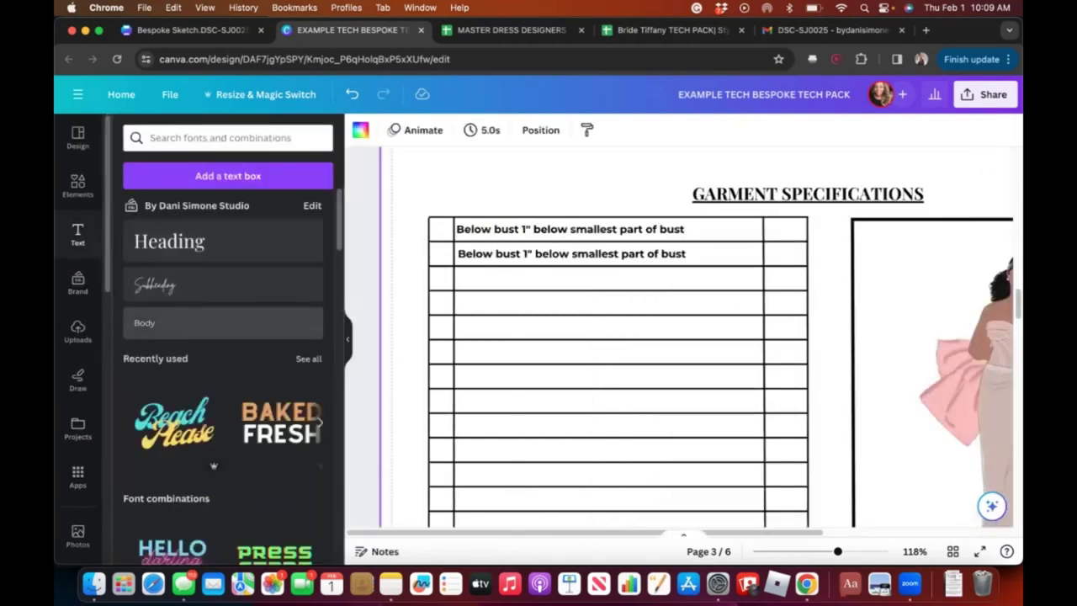
left_click(222, 323)
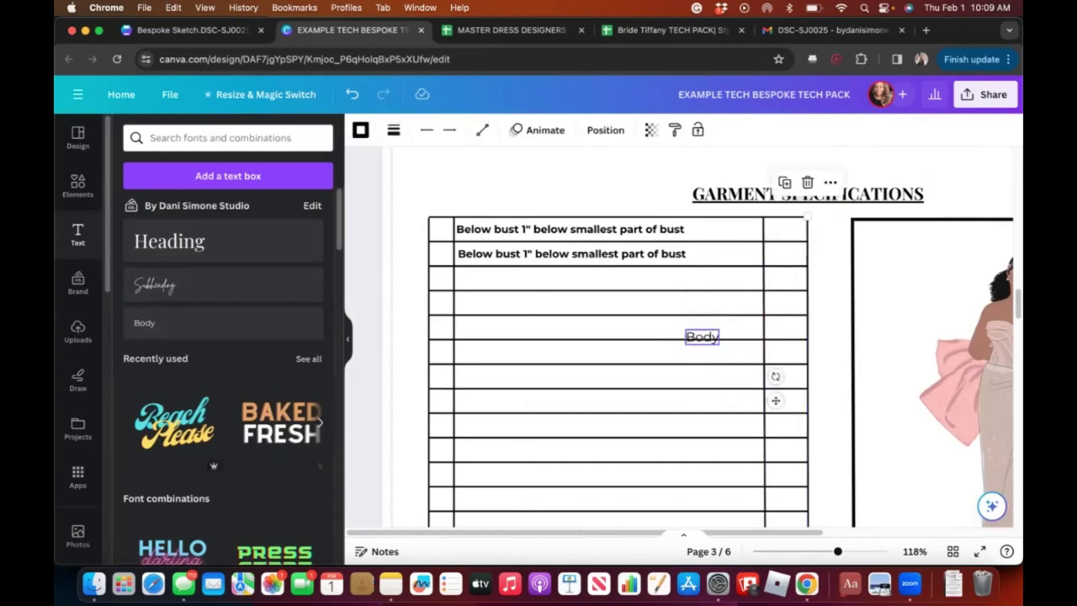
left_click_drag(702, 337, 784, 230)
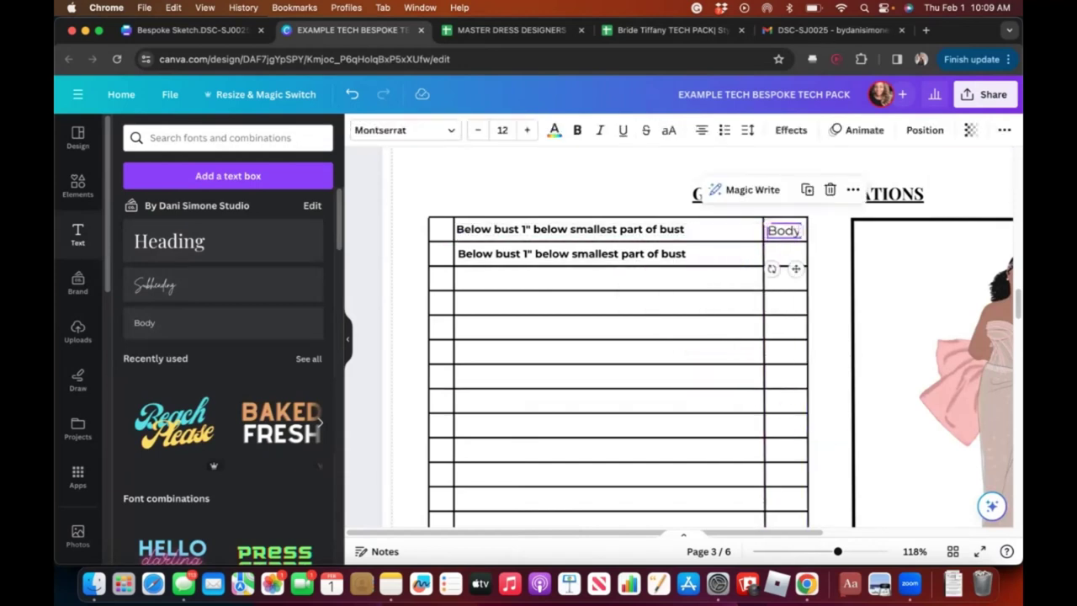
double_click(783, 231)
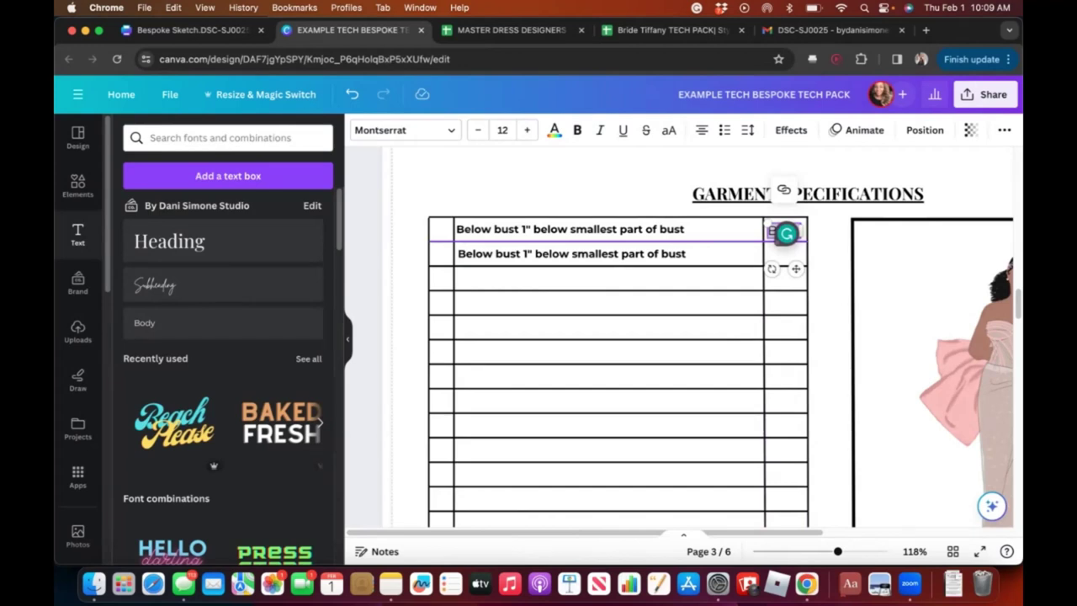
key("BackSpace")
type("44\"")
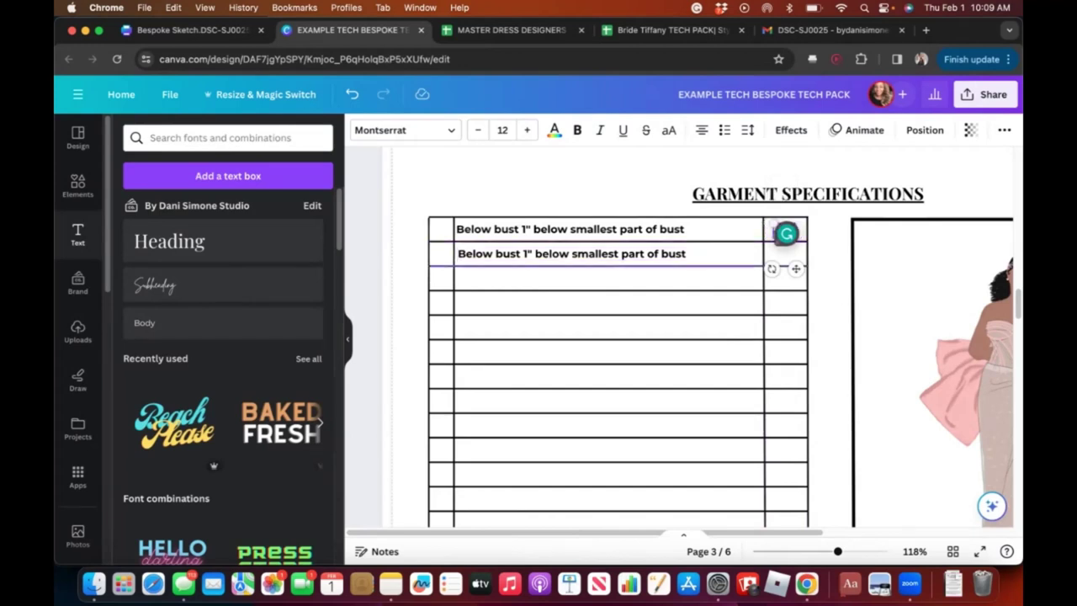
- Copy the text "Bust measured around fullest part" from EXAMPLE MEASUREMENT FORM in the MASTER DRESS DESIGNERS TECH PACK spreadsheet
double_click(573, 253)
left_click(536, 253)
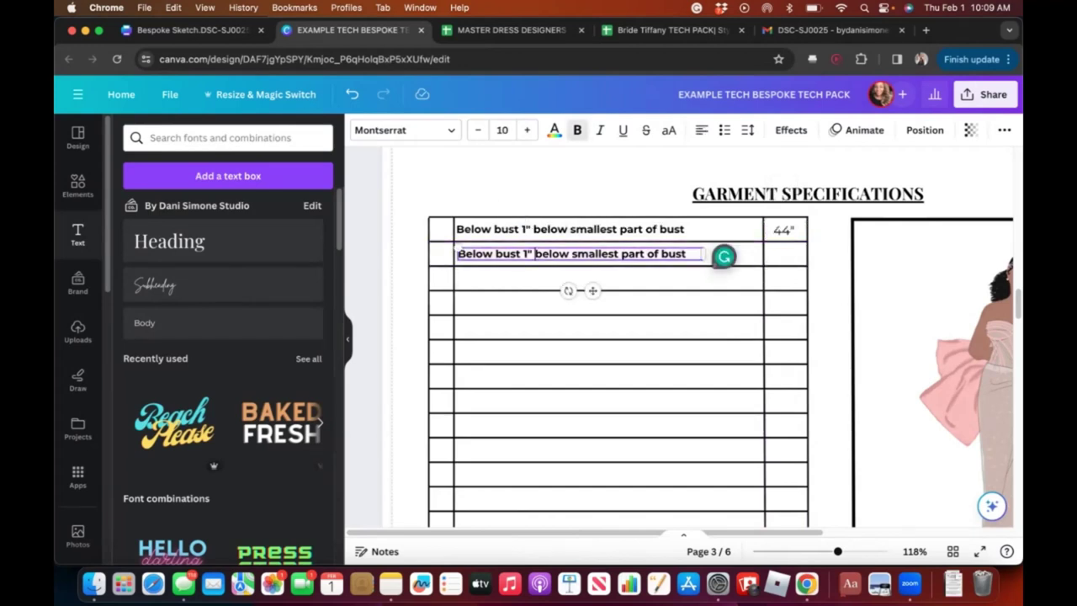
left_click(621, 253)
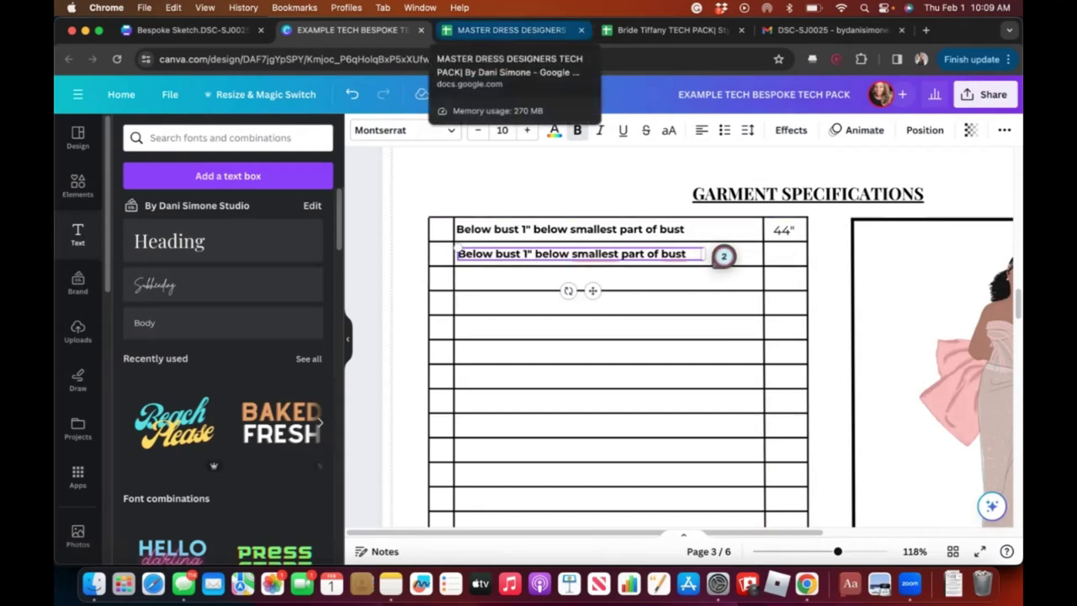
left_click(510, 30)
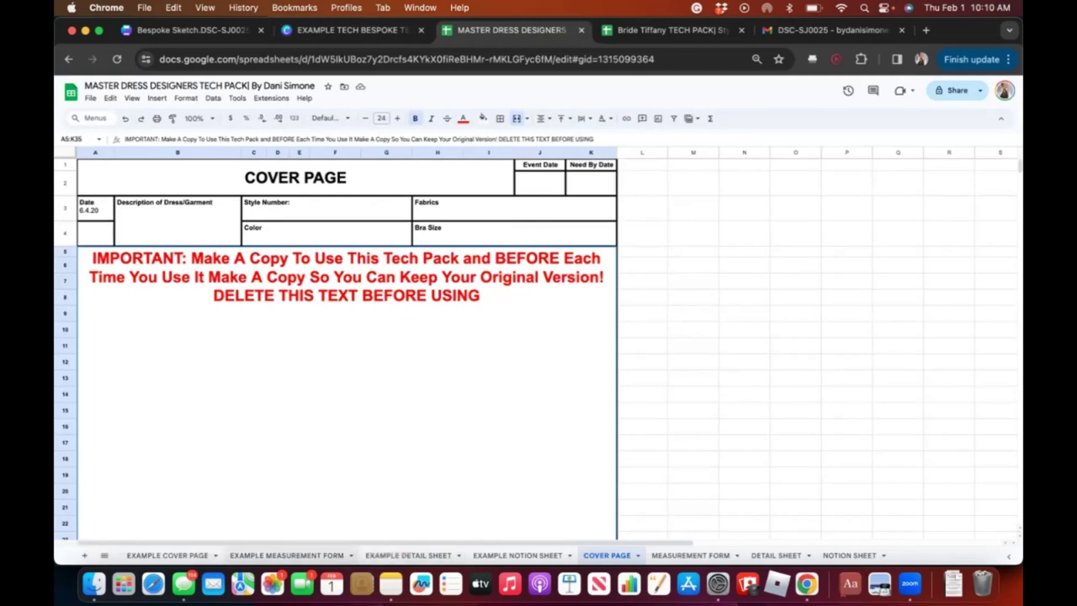
left_click(286, 555)
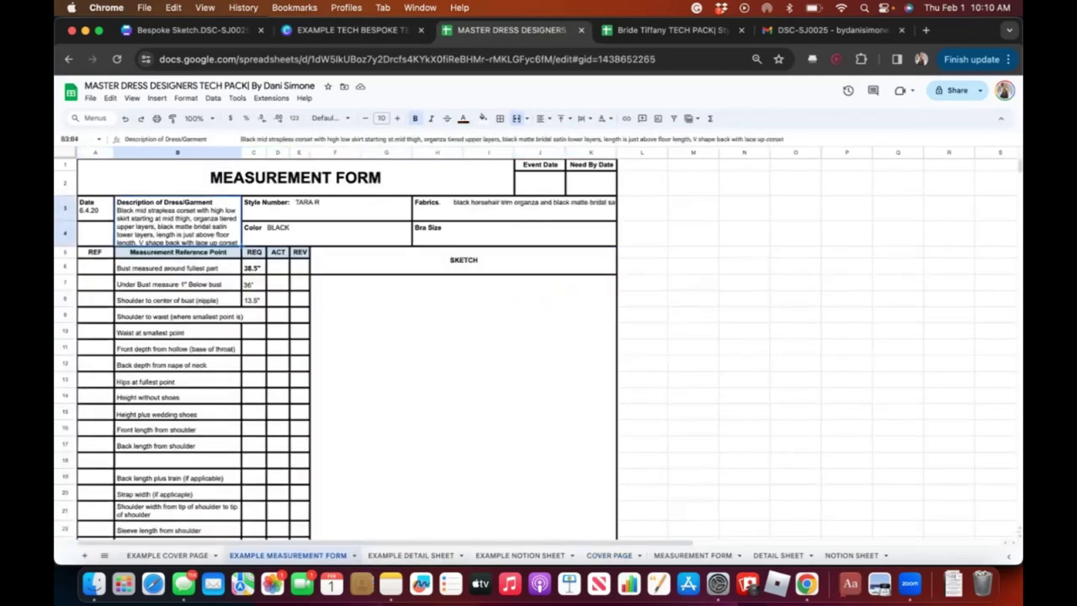
key("Return")
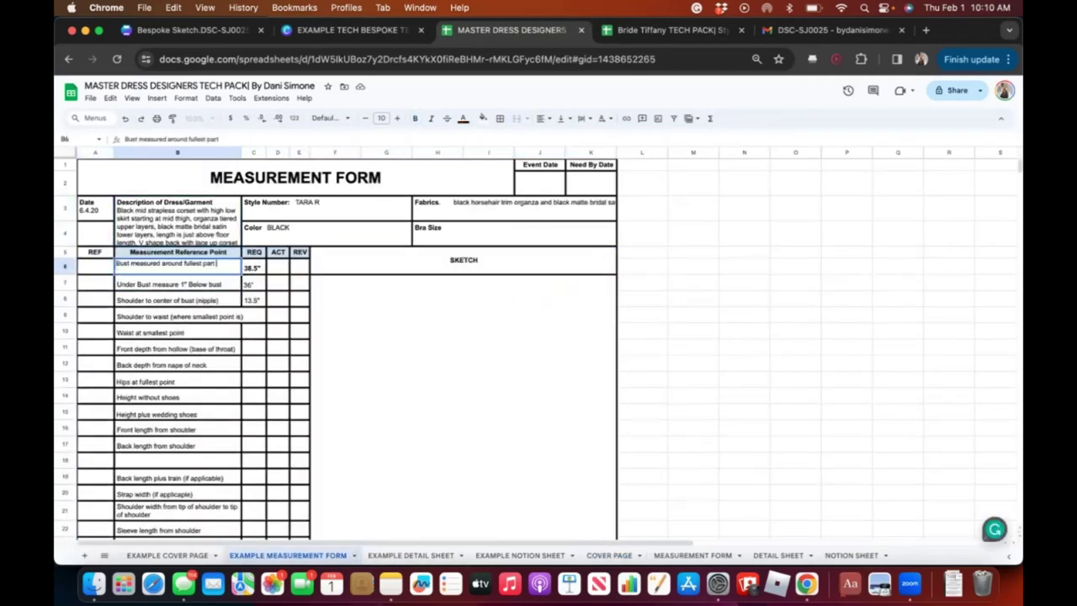
key("super+a")
key("super+c")
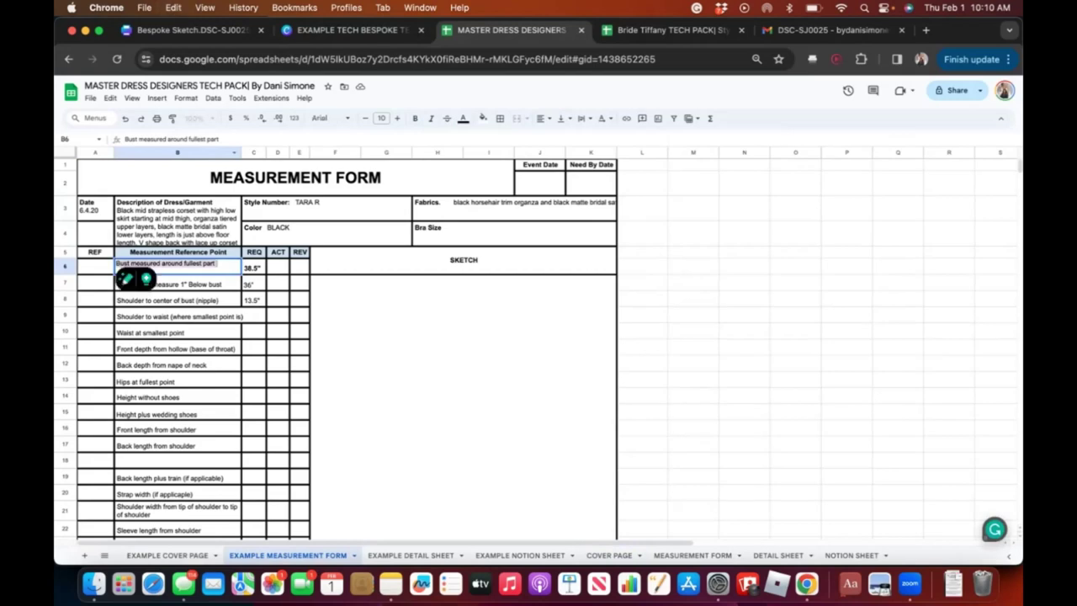
- Switch back to the Canva tech pack and replace the second row's label with "Bust measured around fullest part"
left_click(354, 30)
key("super+a")
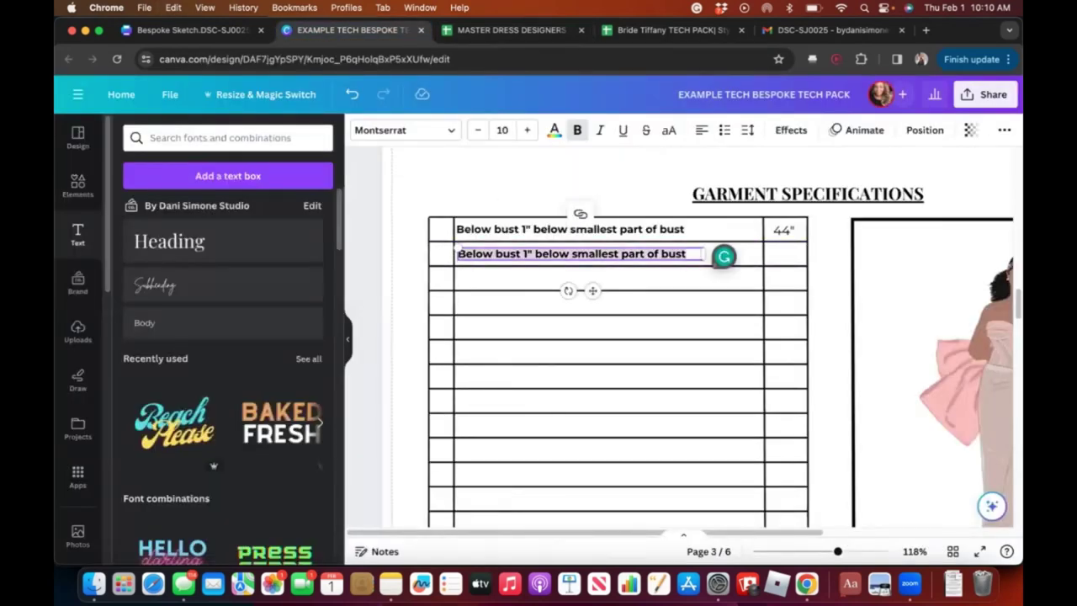
key("super+v")
- Duplicate the first row's 44" value into the second row's value cell and change the copy to 50"
left_click(784, 230)
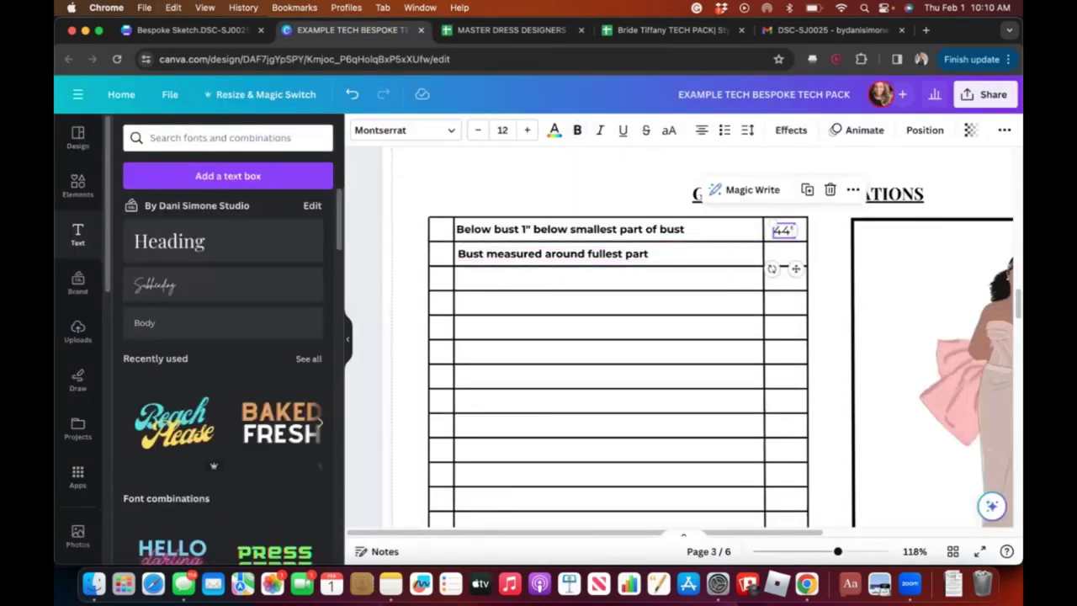
left_click(807, 190)
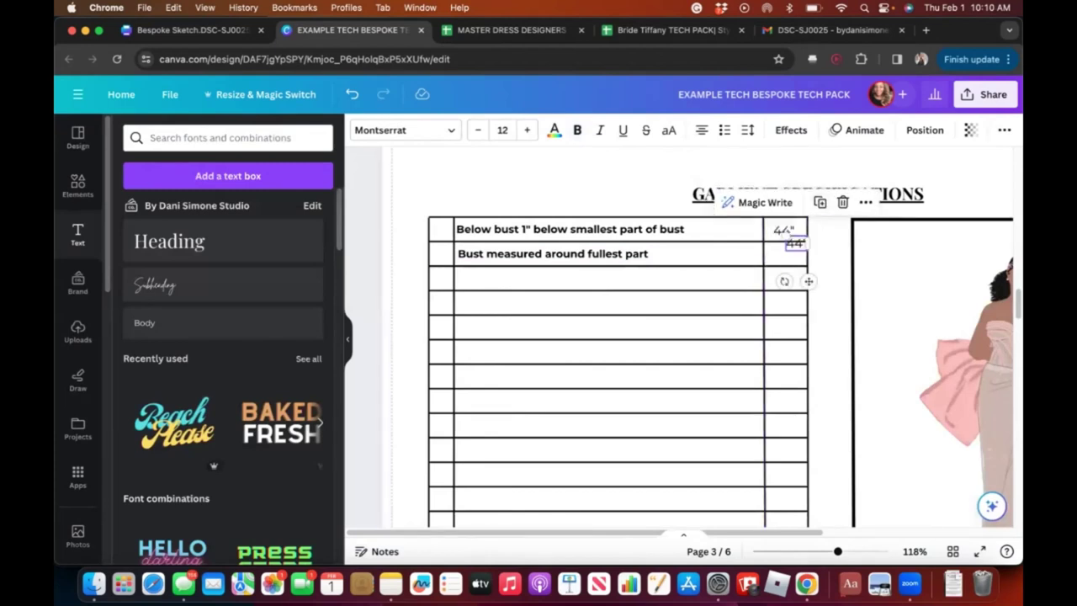
left_click_drag(795, 244, 783, 253)
double_click(783, 253)
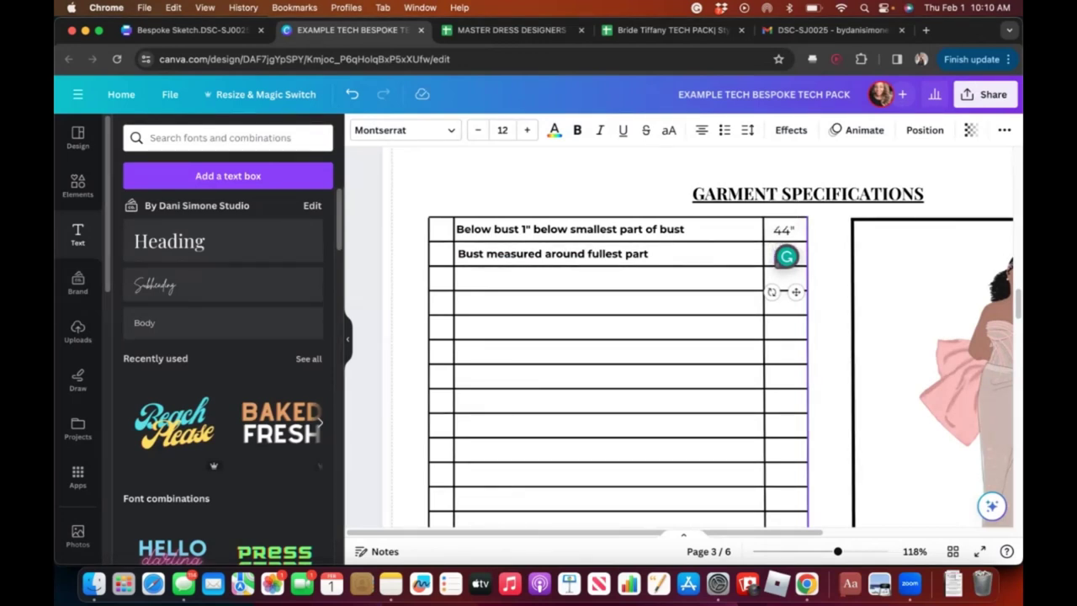
double_click(785, 255)
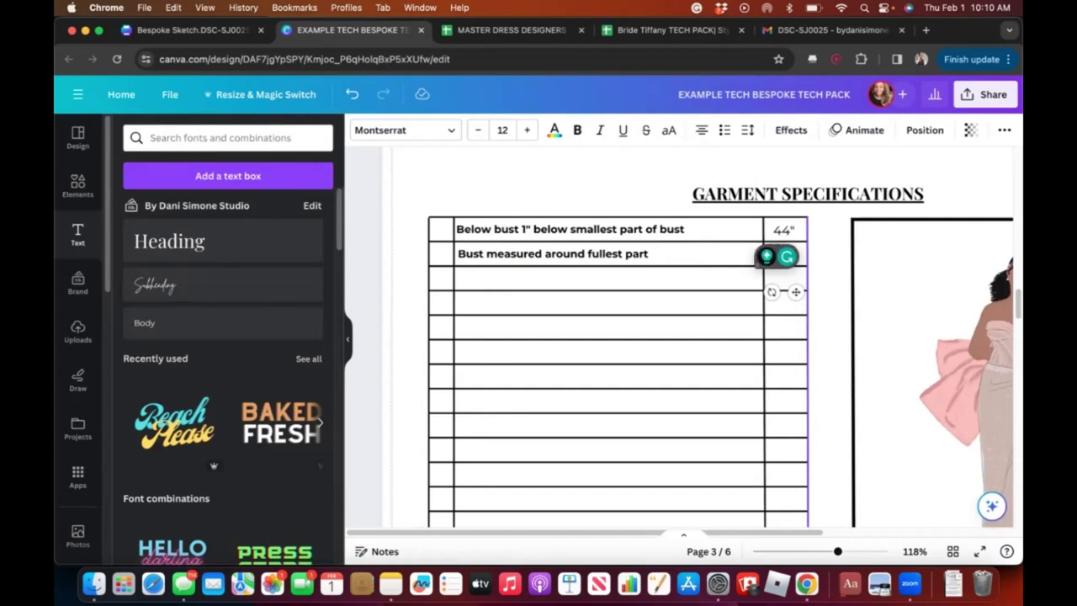
type("50\"")
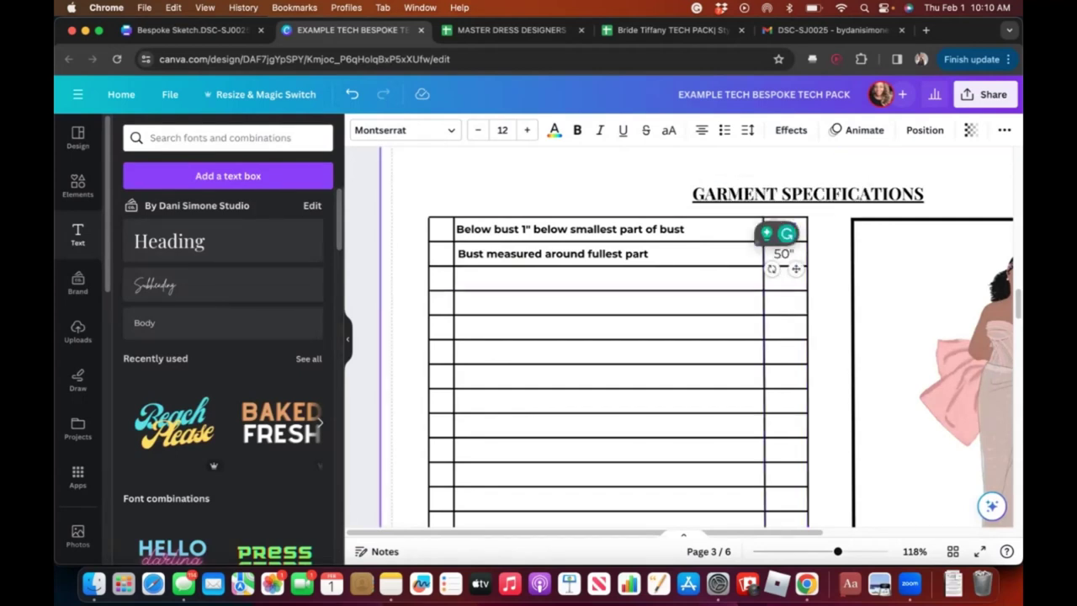
- Enter 46.5" in the first row's value text box and delete the leading 4
type("46\"")
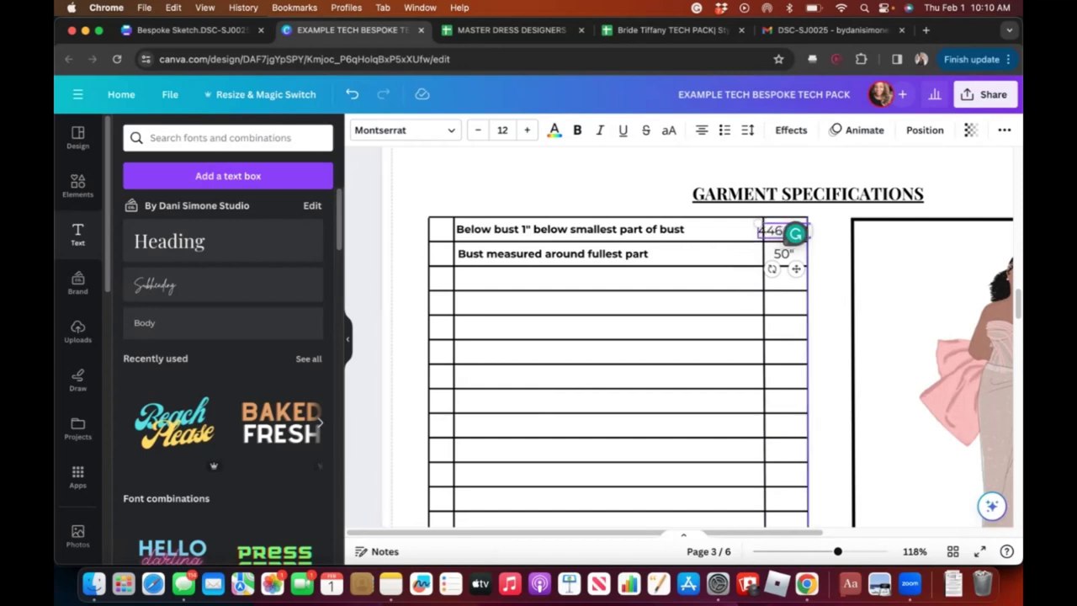
key("BackSpace")
left_click(781, 241)
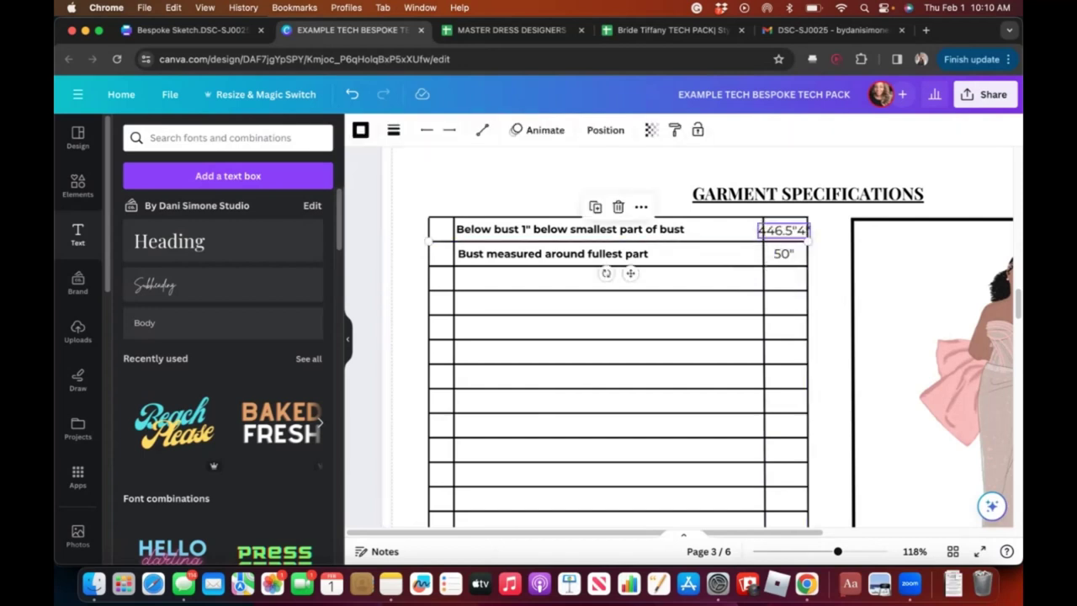
left_click(767, 230)
left_click(767, 231)
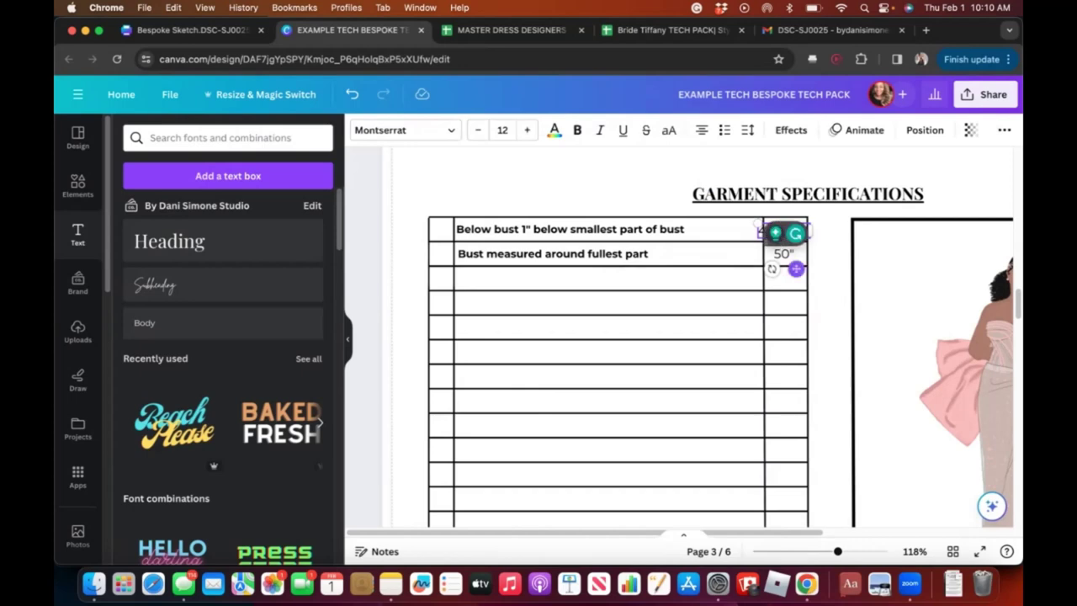
key("BackSpace")
left_click(805, 241)
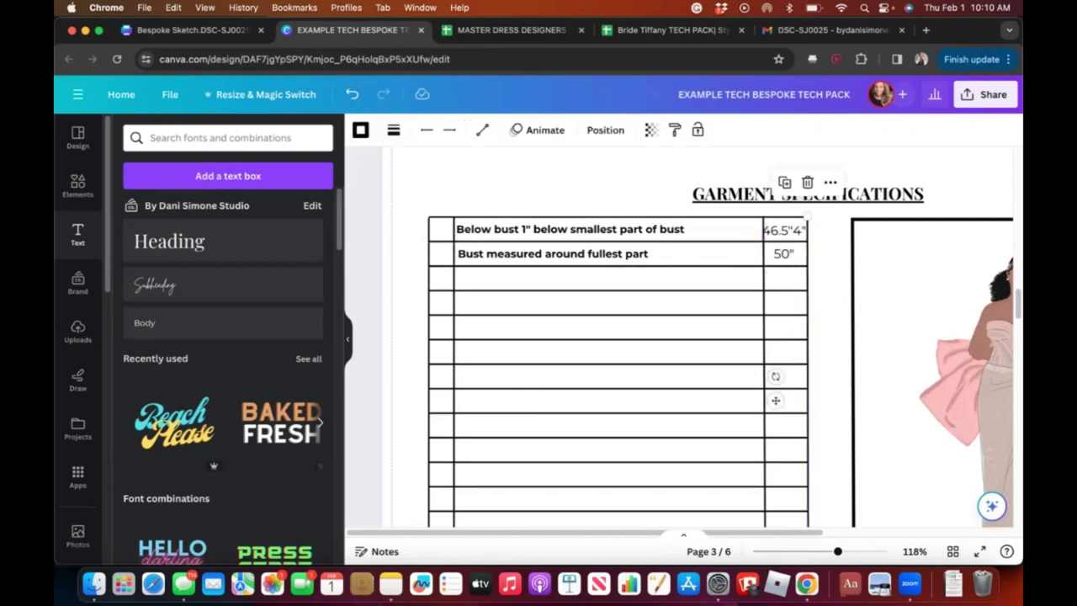
- Switch to the MASTER DRESS DESIGNERS TECH PACK spreadsheet and copy the text "Shoulder to center of bust (nipple)"
key("ctrl+Tab")
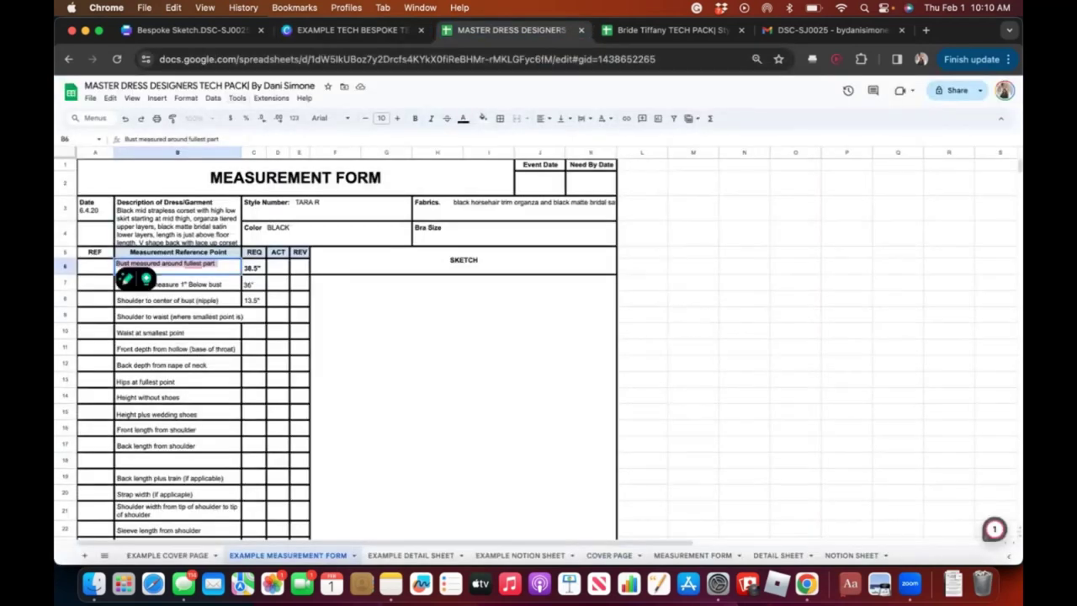
left_click(177, 283)
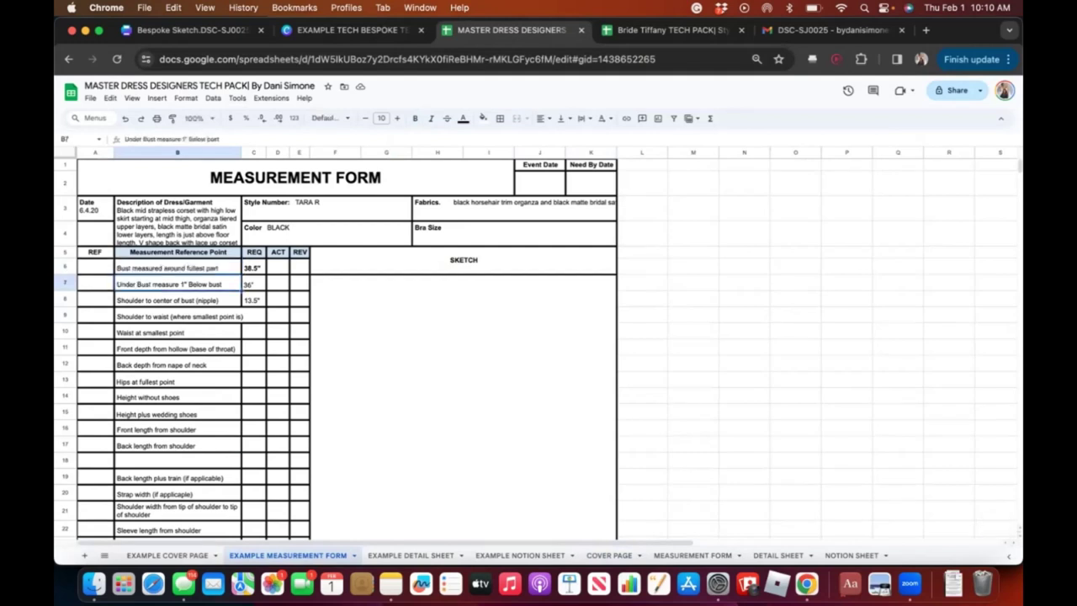
left_click(177, 300)
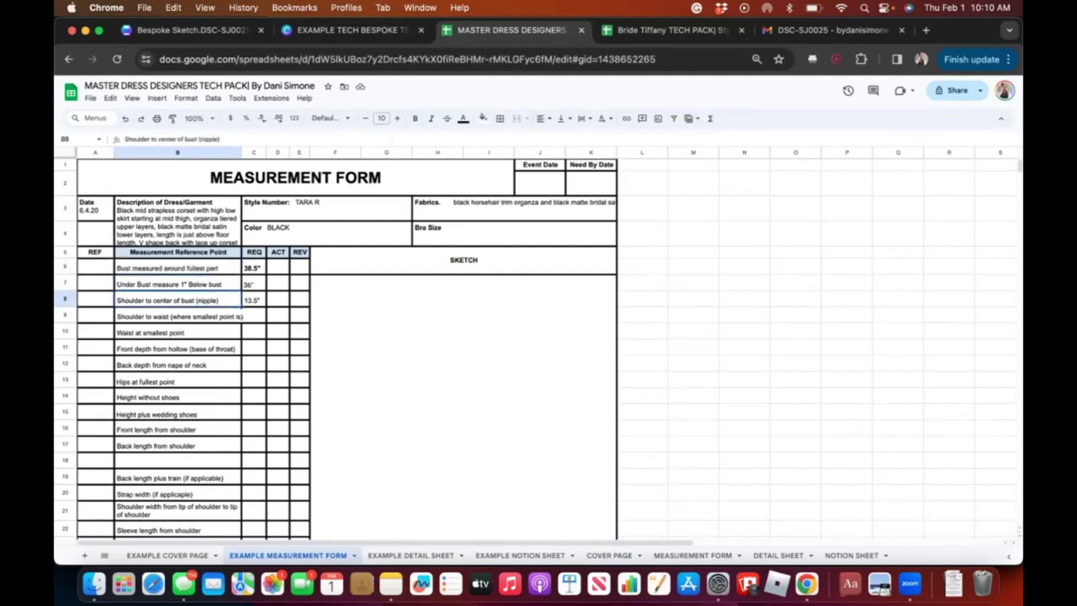
key("Return")
key("super+a")
key("super+c")
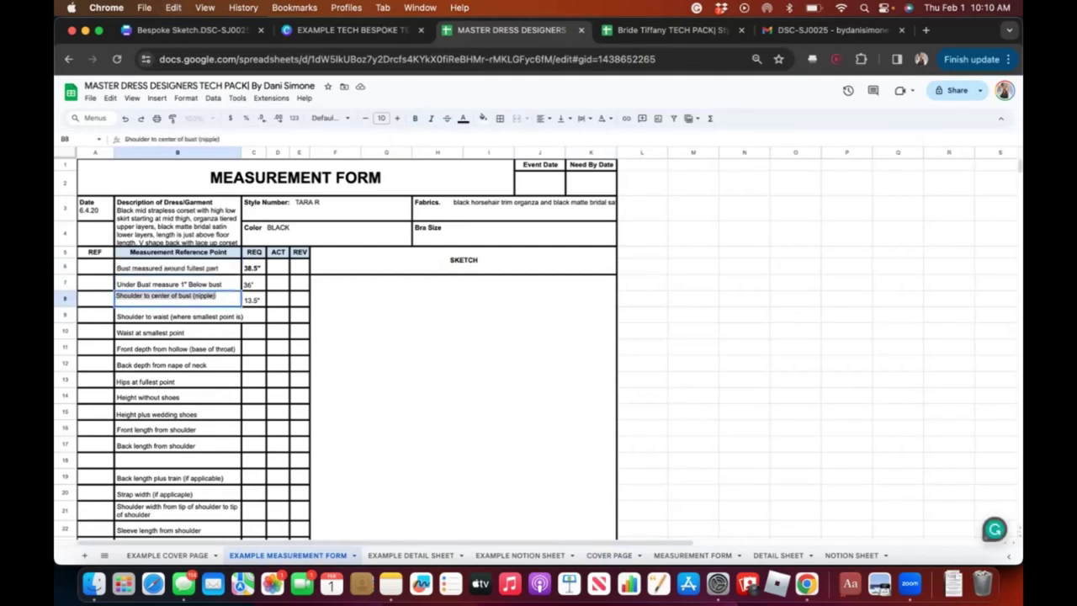
- Back in the Canva tech pack, duplicate the second row's label into the third row and replace it with "Shoulder to center of bust (nipple)"
left_click(353, 30)
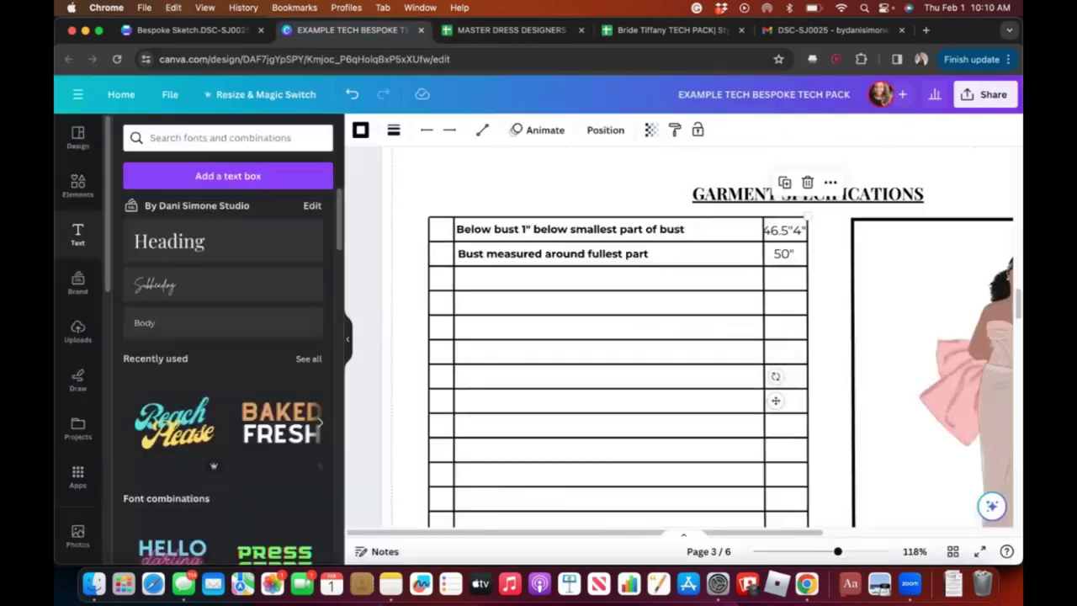
left_click(580, 253)
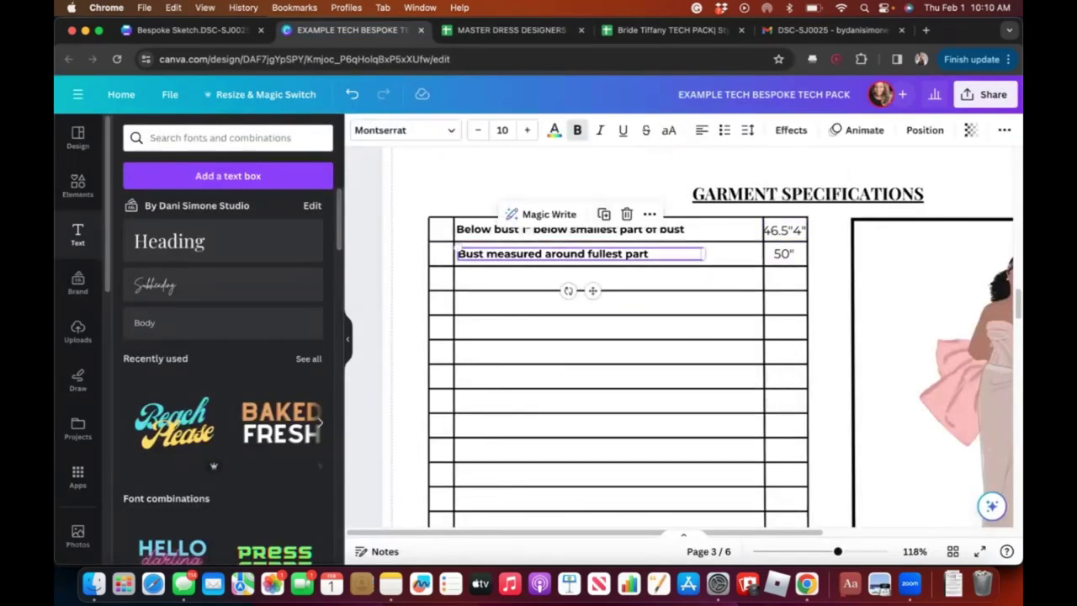
left_click(605, 214)
left_click_drag(565, 266, 551, 278)
double_click(552, 278)
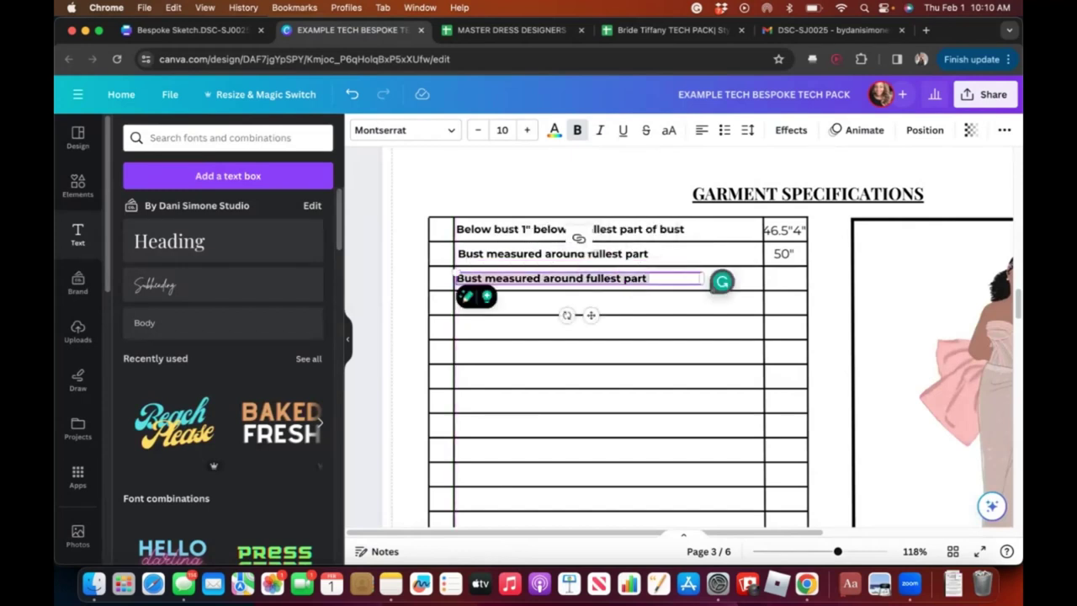
key("super+v")
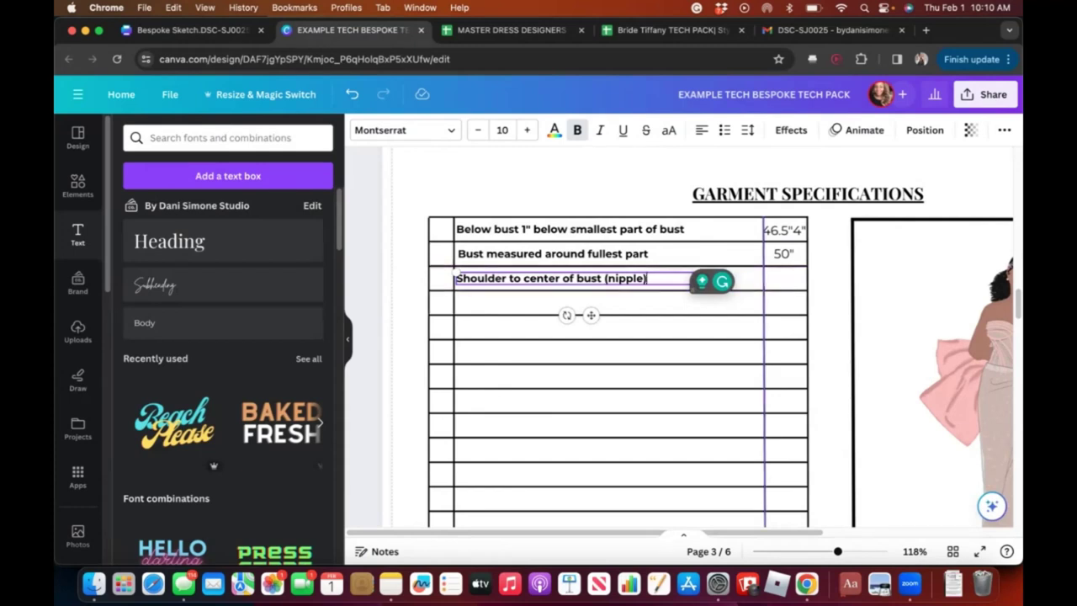
- Duplicate the 50" value into the third row's value cell and change the copy to 16"
left_click(783, 254)
key("super+d")
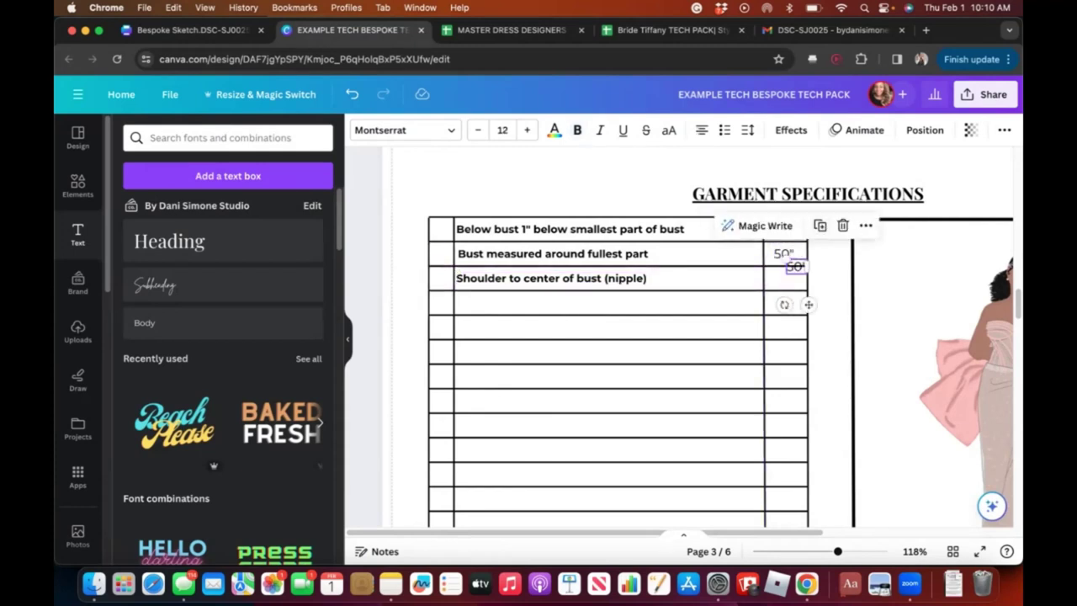
left_click_drag(790, 262, 786, 278)
left_click(786, 279)
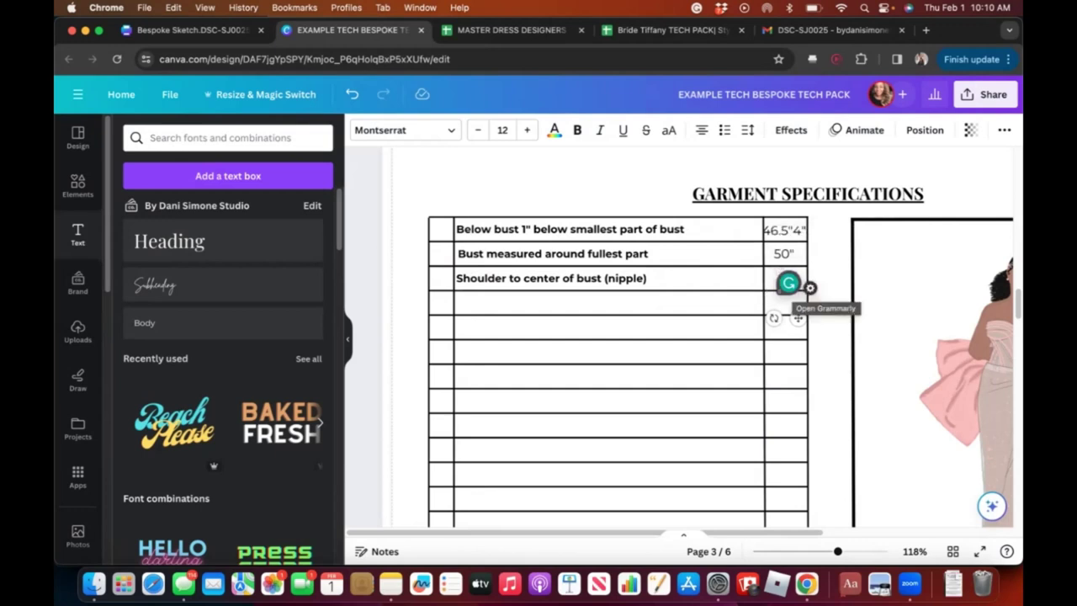
left_click(829, 303)
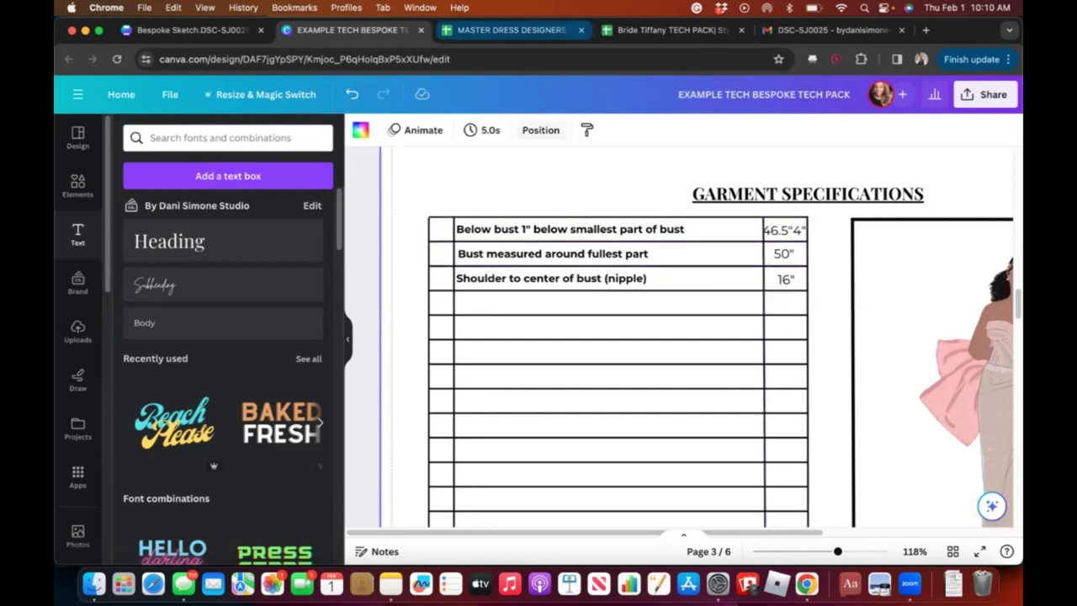
- Switch to the measurement form spreadsheet, open cell B9 for editing and try to copy "Shoulder to waist (where smallest point is)"
left_click(504, 30)
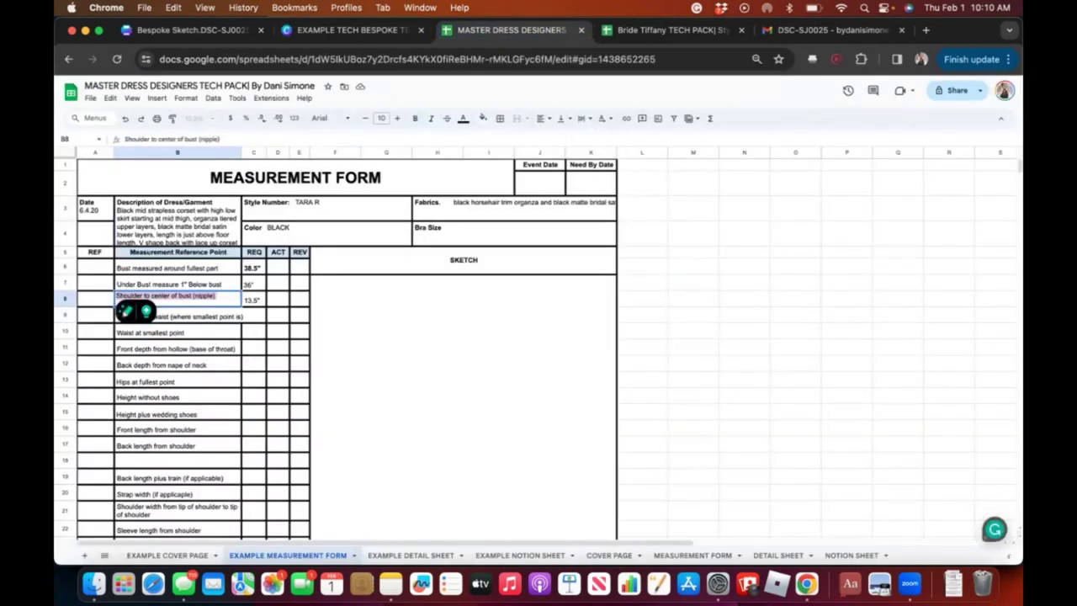
key("Return")
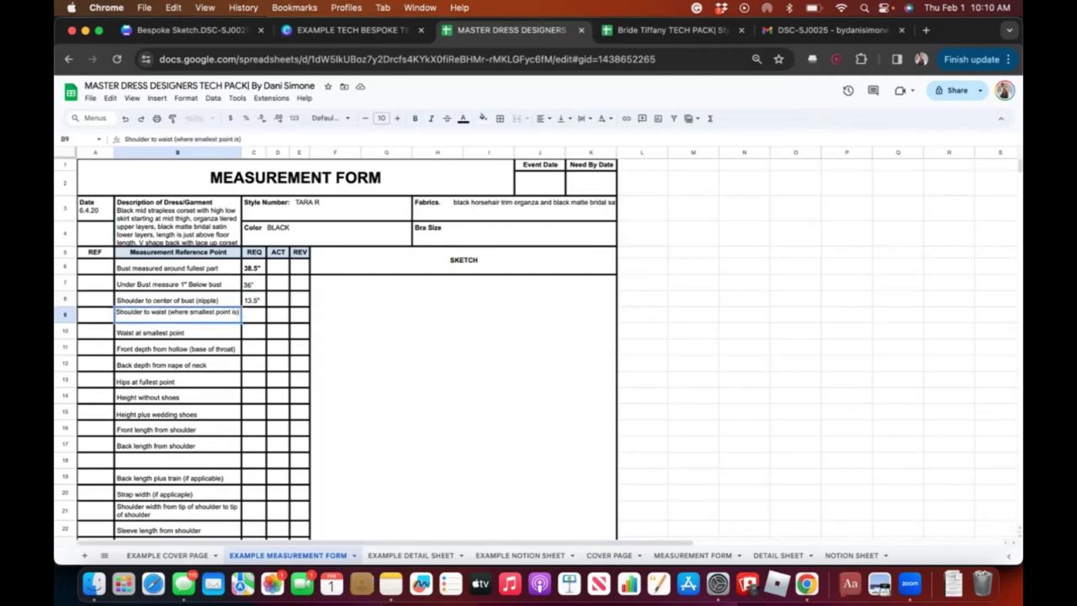
key("super+a")
key("super+c")
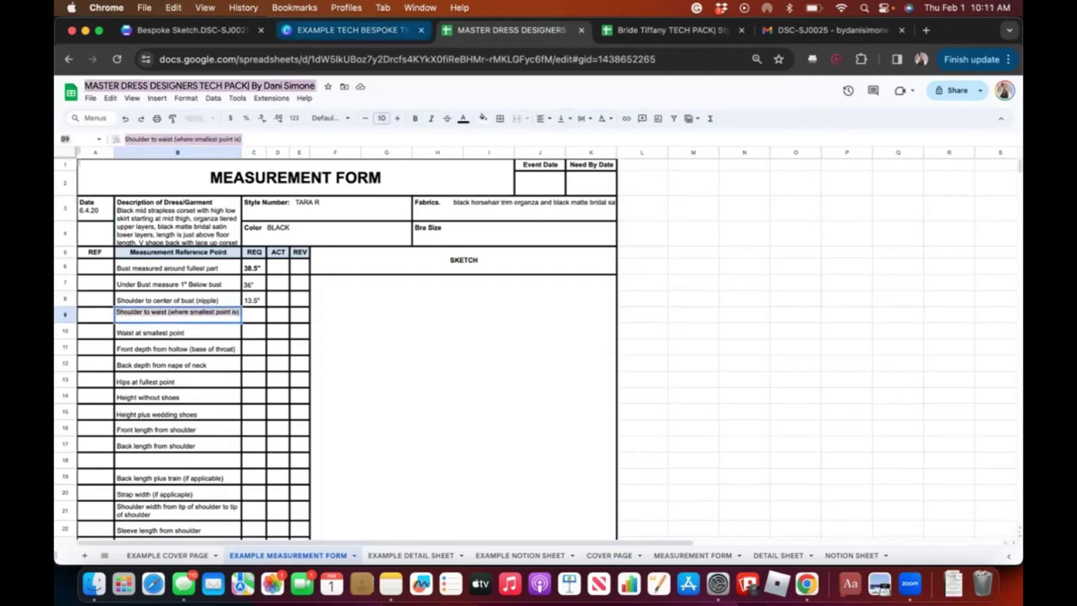
- Switch back to the Canva tech pack and duplicate the third row's label into the fourth row, selecting its text
left_click(353, 31)
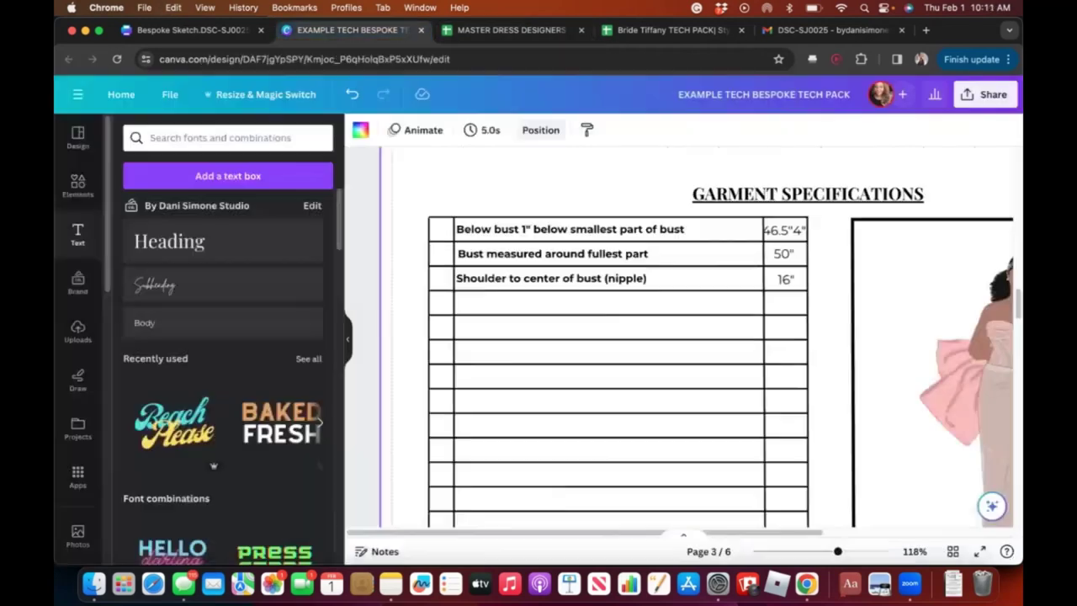
left_click(579, 277)
left_click(602, 238)
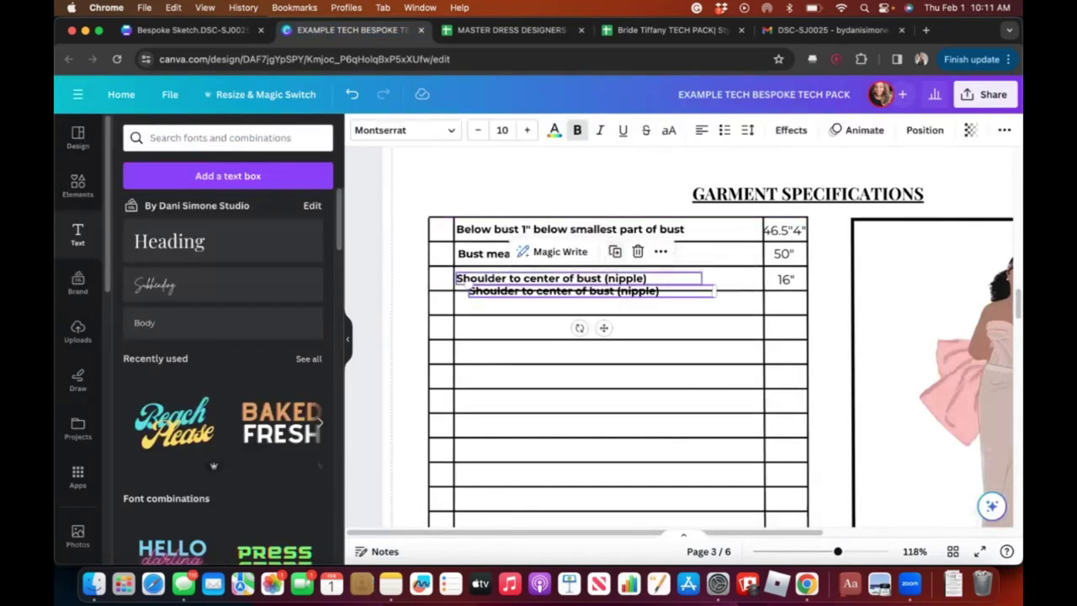
left_click_drag(603, 291, 587, 303)
double_click(587, 303)
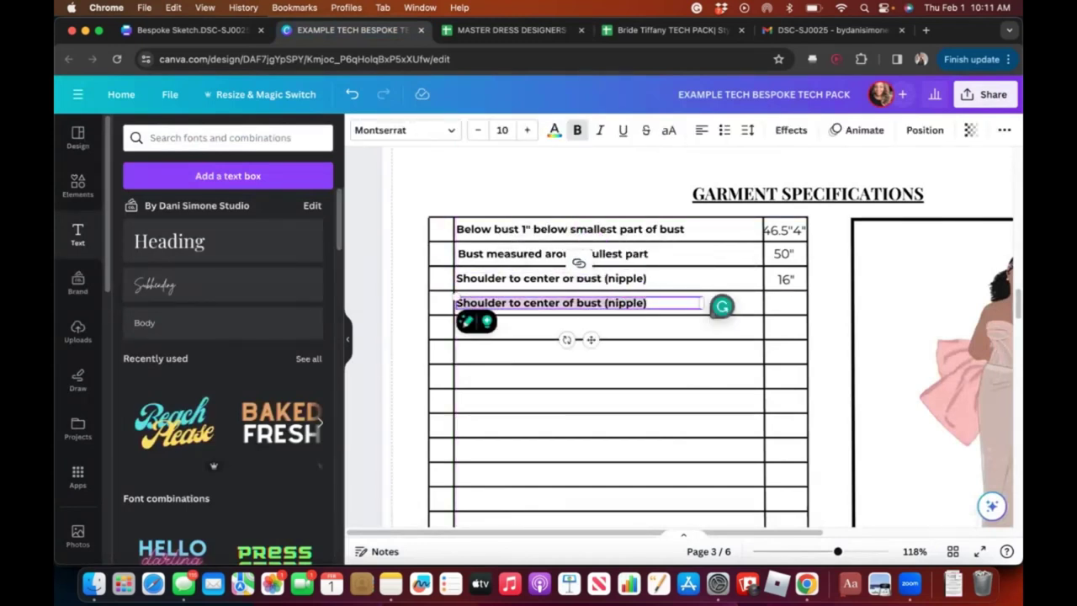
key("super+v")
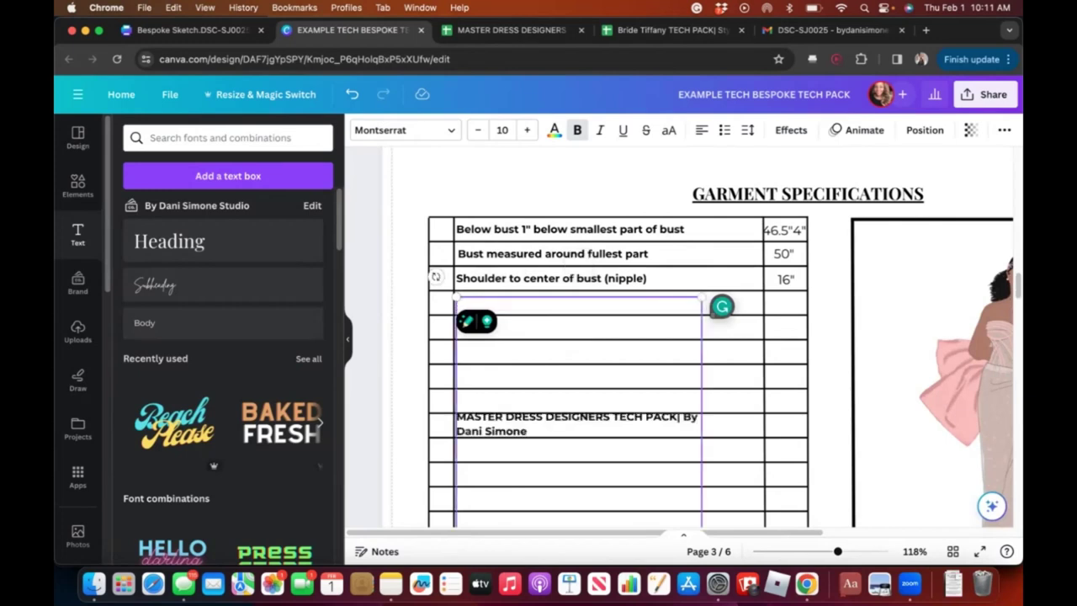
key("Escape")
key("super+z")
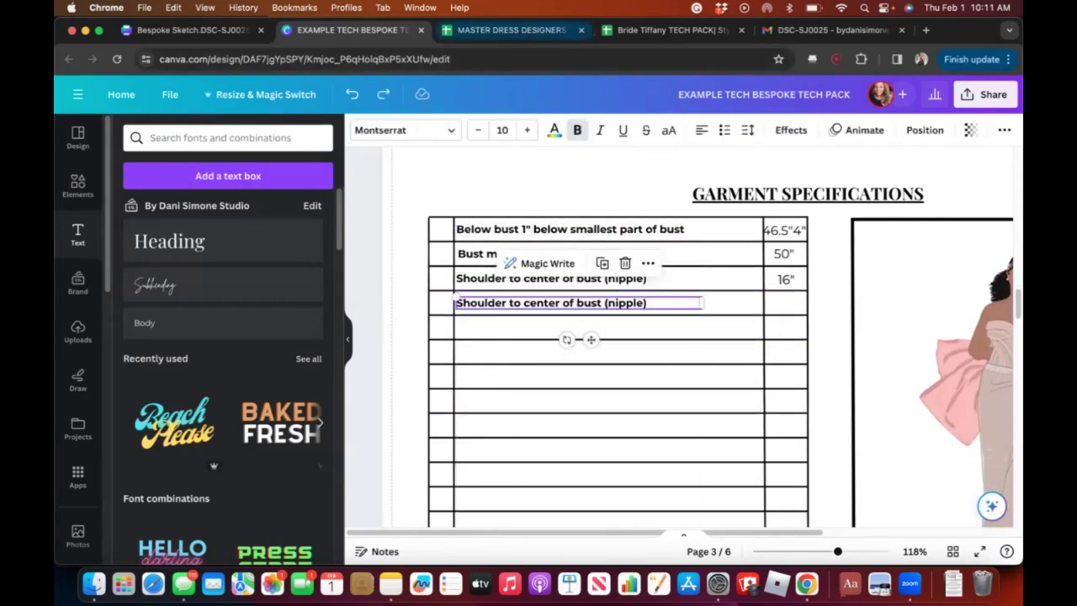
- Copy "Shoulder to waist (where smallest point is)" from the spreadsheet again and replace the fourth row's label in Canva with it
left_click(512, 29)
key("super+c")
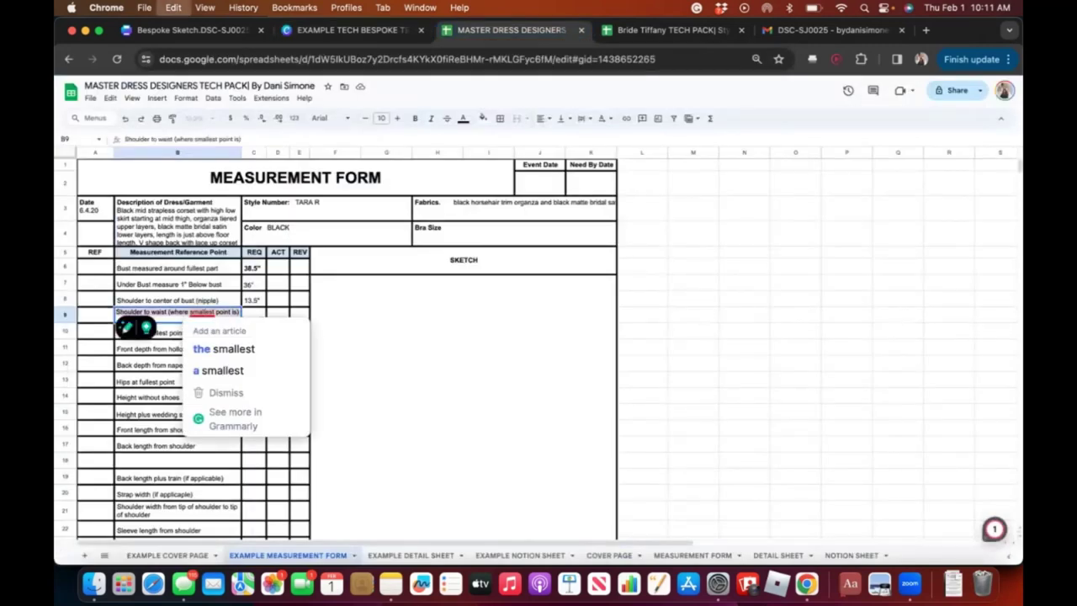
left_click(353, 29)
triple_click(552, 303)
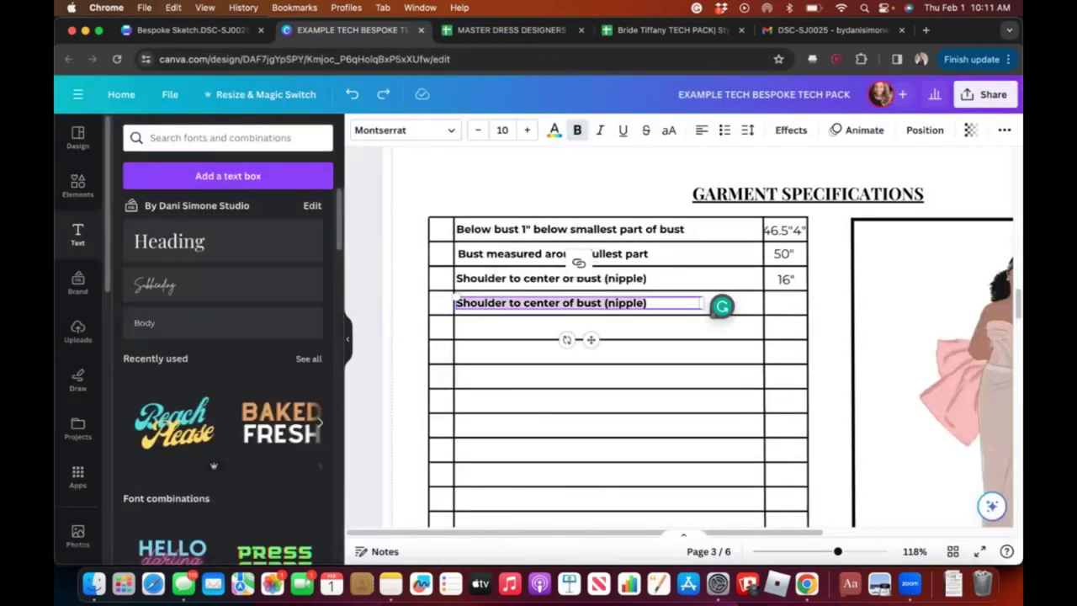
key("super+v")
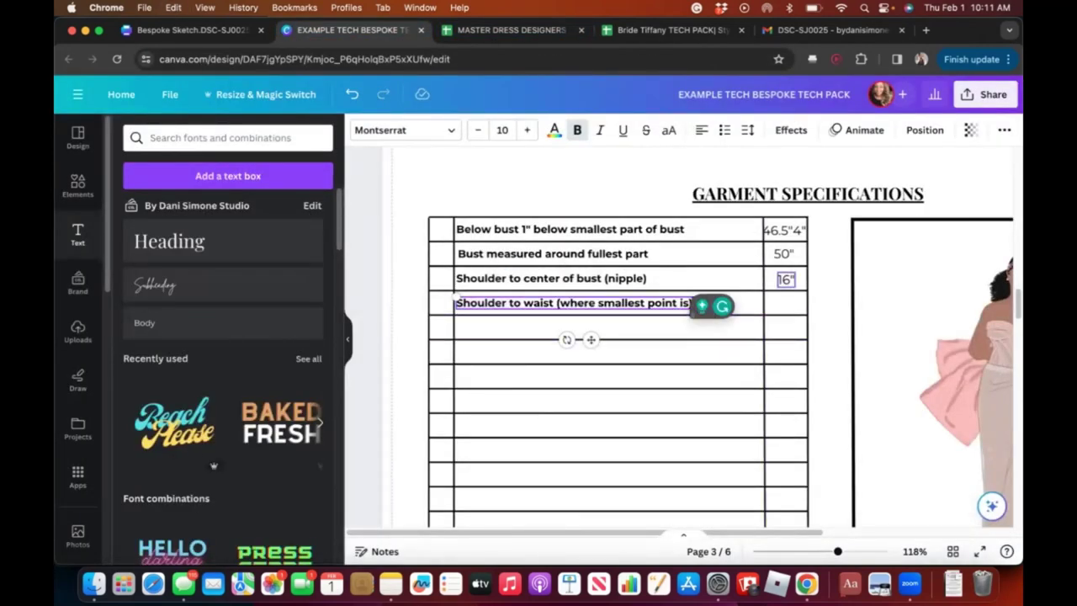
- Duplicate the 16" value into the fourth row's value cell and change the copy to 18.5"
left_click(786, 279)
left_click(810, 238)
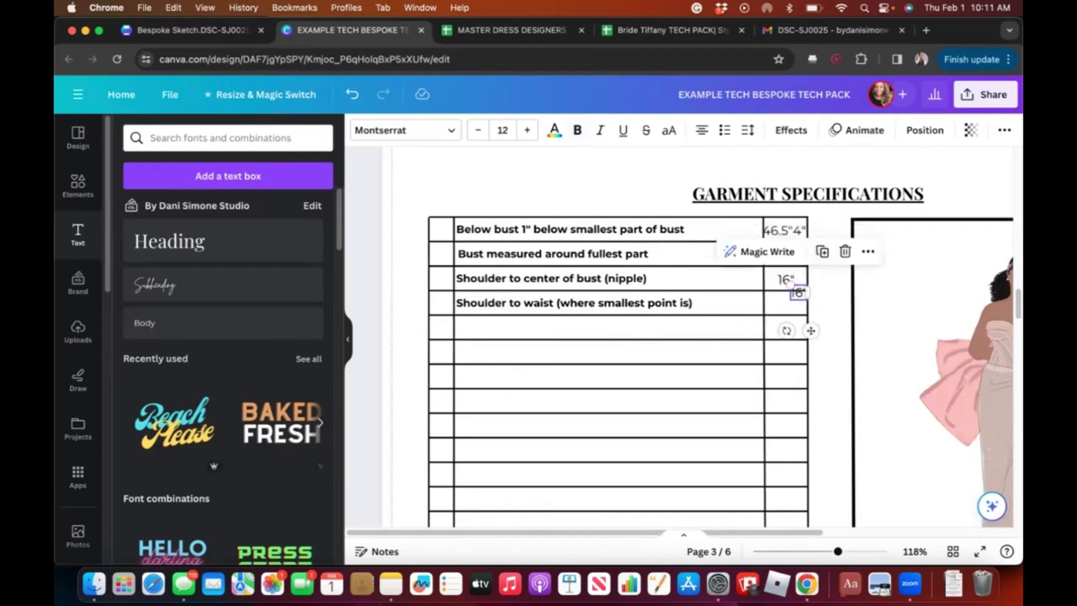
left_click_drag(798, 293, 783, 303)
left_click(783, 304)
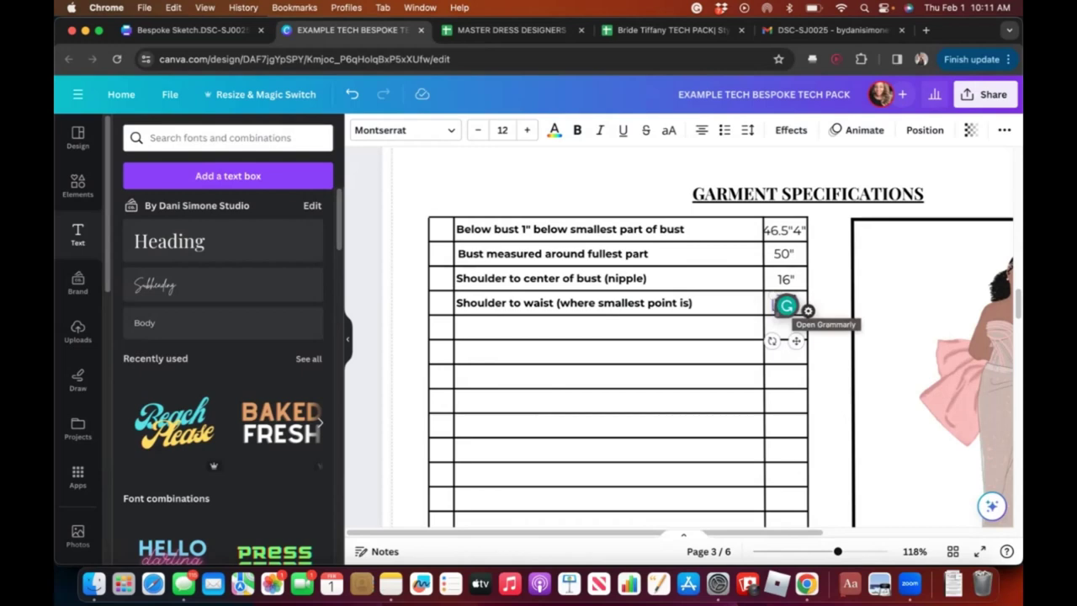
triple_click(772, 302)
type("18.5\"")
key("Escape")
key("Escape")
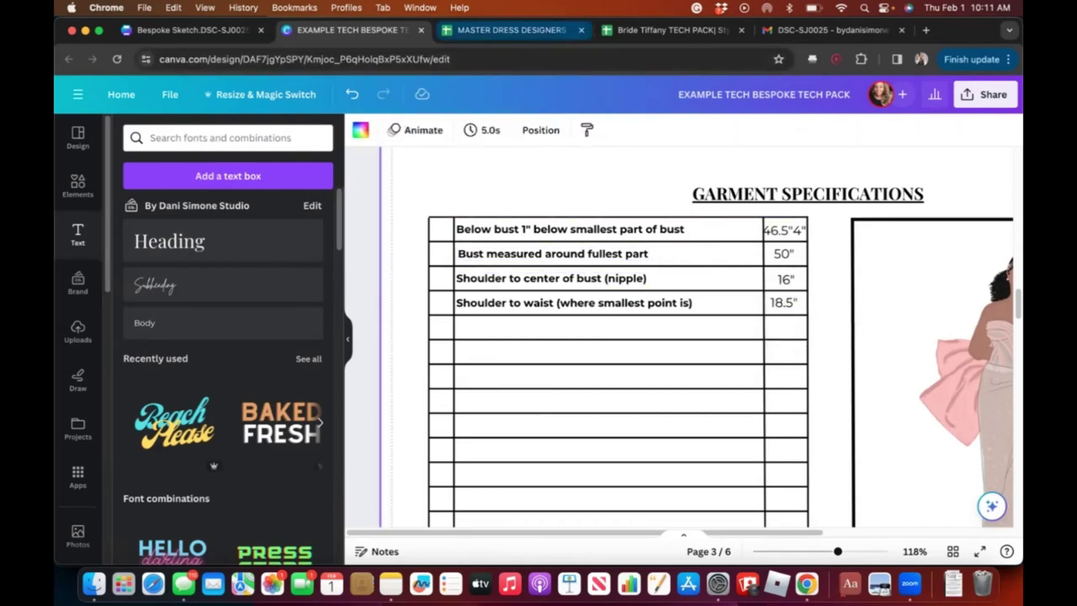
- Switch to the measurement form spreadsheet and copy the text "Waist at smallest point" from cell B10
left_click(505, 29)
left_click(135, 333)
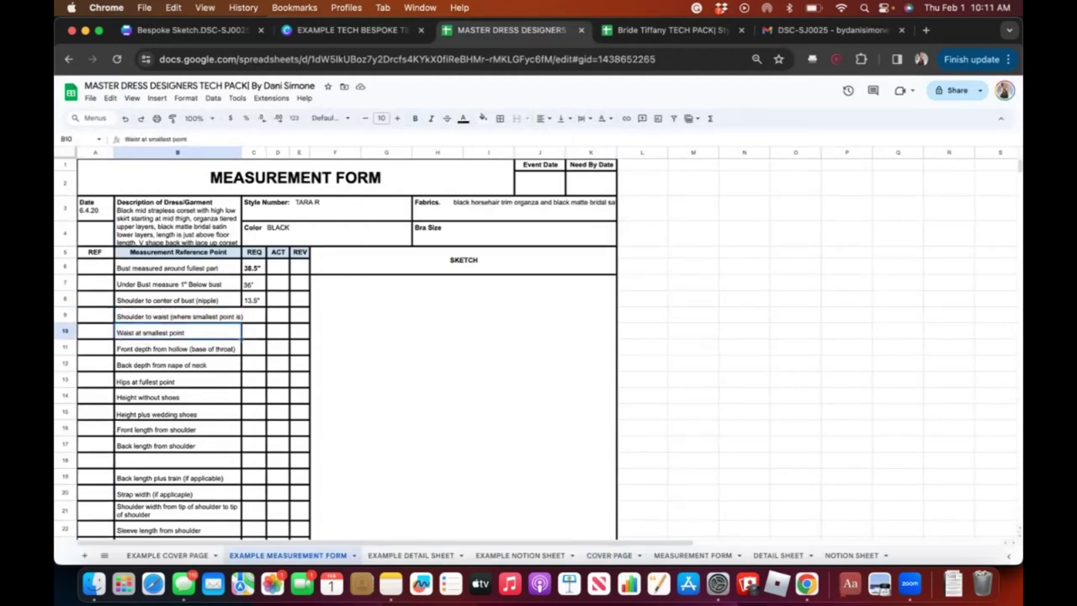
key("Return")
key("super+a")
key("super+c")
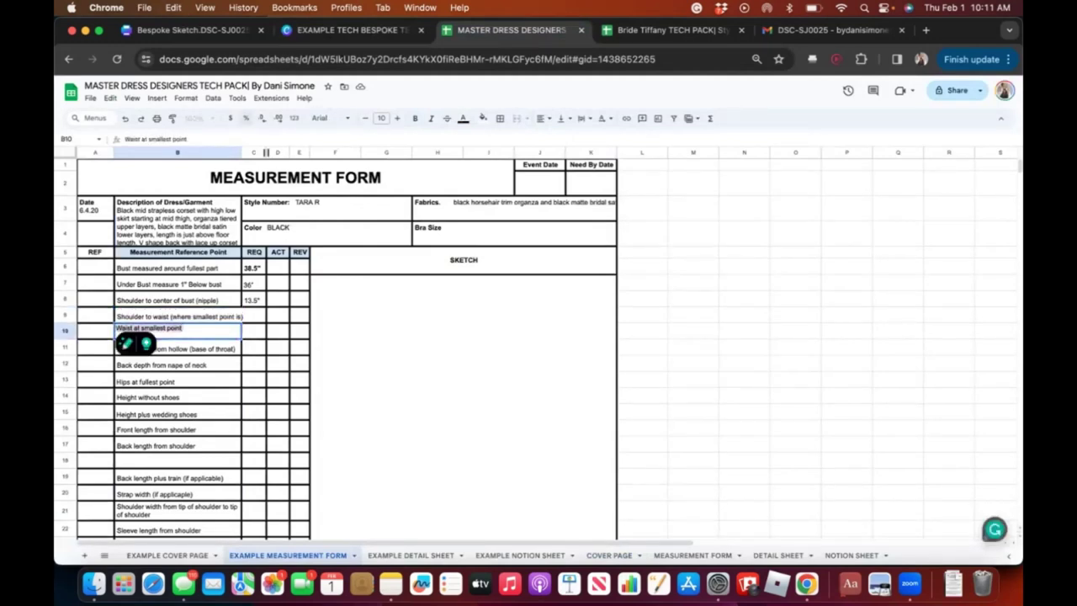
- Back in the Canva tech pack, duplicate the fourth row's label into the fifth row and replace its text with "Waist at smallest point"
left_click(353, 30)
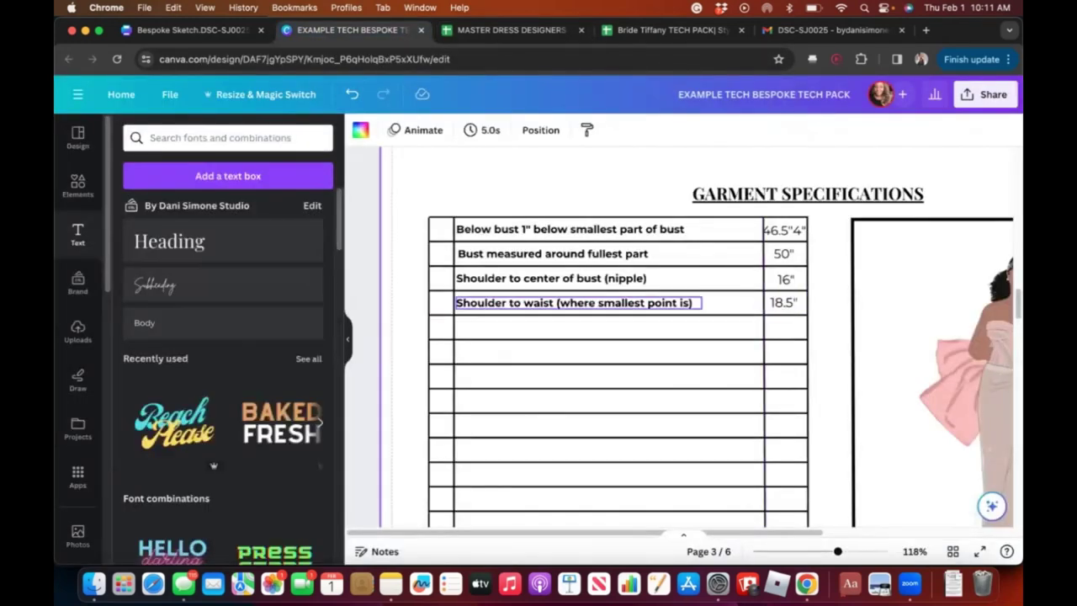
left_click(577, 303)
key("super+d")
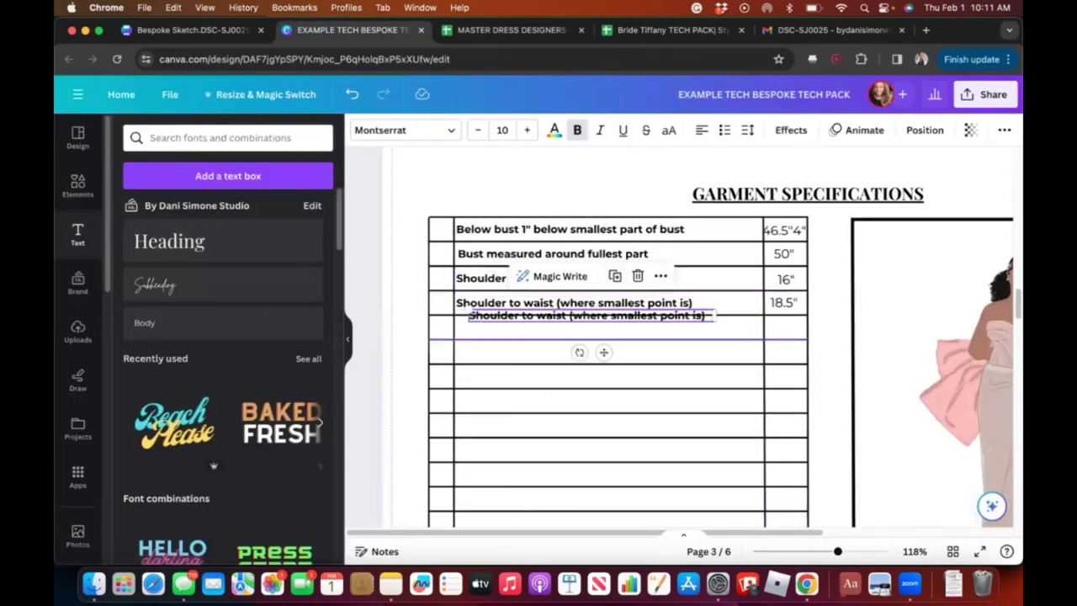
mouse_move(589, 316)
left_mouse_down()
mouse_move(568, 334)
mouse_move(579, 326)
left_mouse_up()
double_click(579, 327)
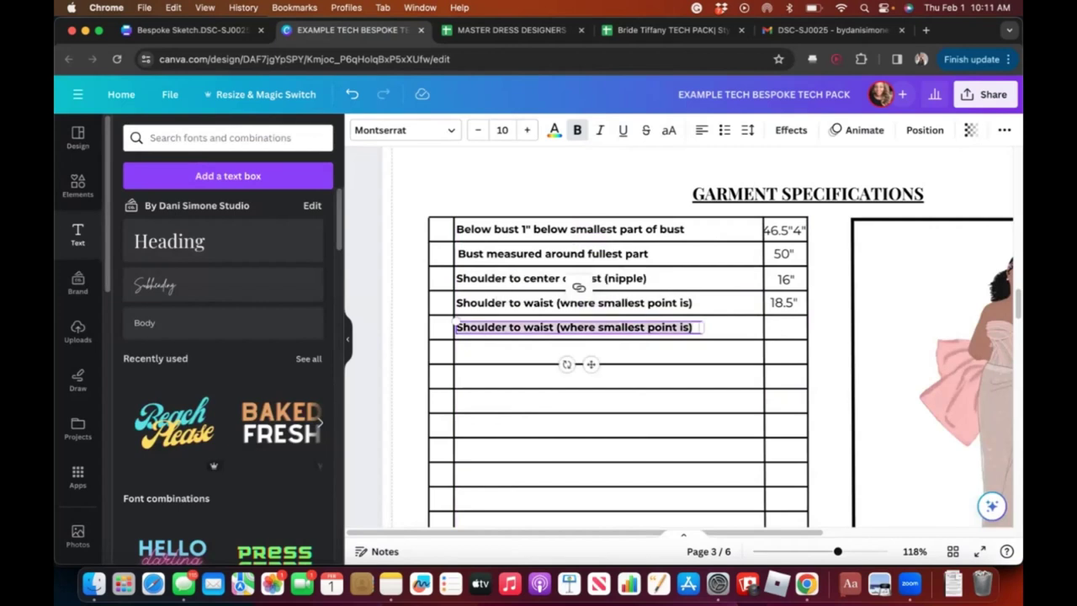
key("super+v")
- Duplicate the 18.5" value into the fifth row's value cell and change the copy to 47"
left_click(784, 303)
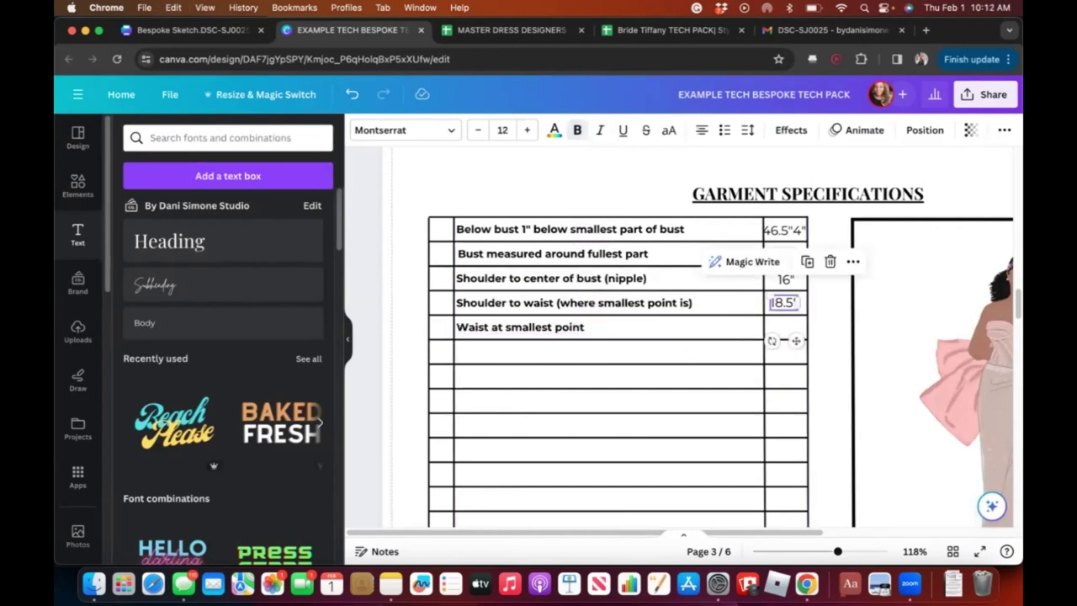
key("super+d")
key("Down")
key("Down")
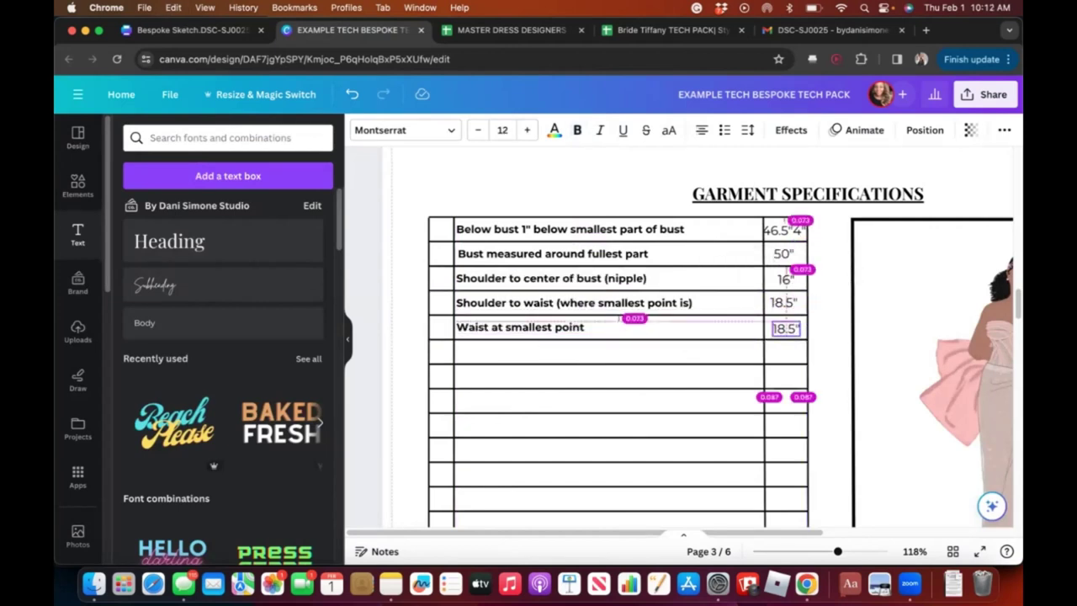
key("Return")
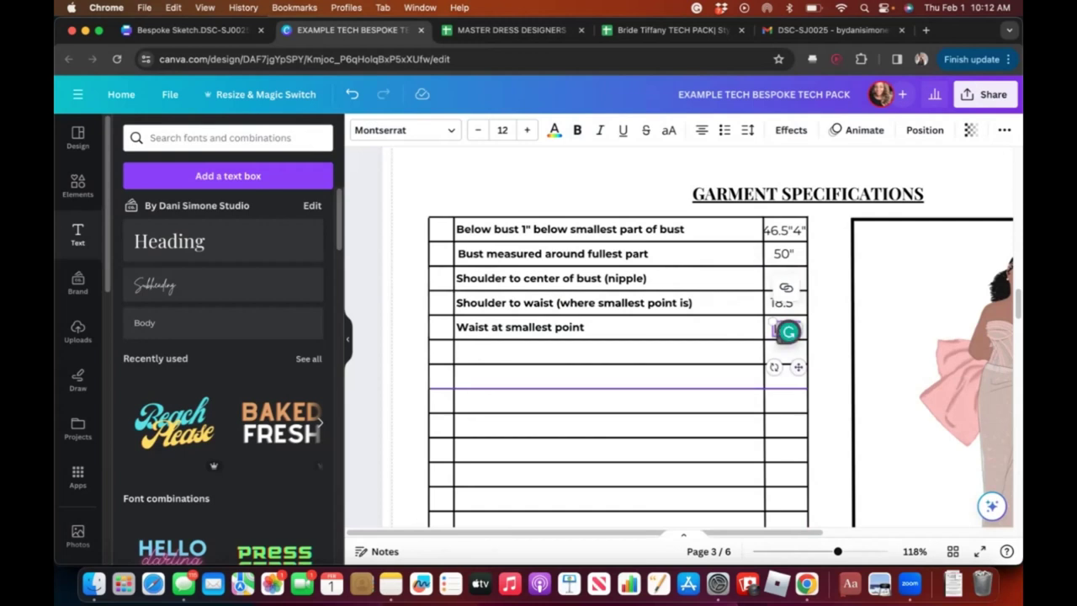
key("BackSpace")
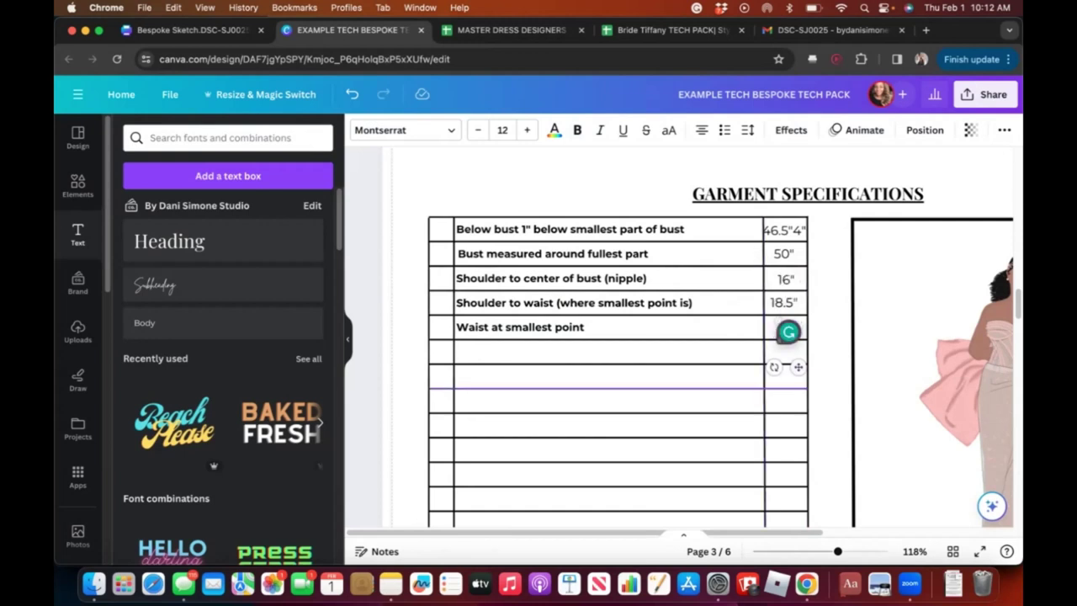
type("47\"")
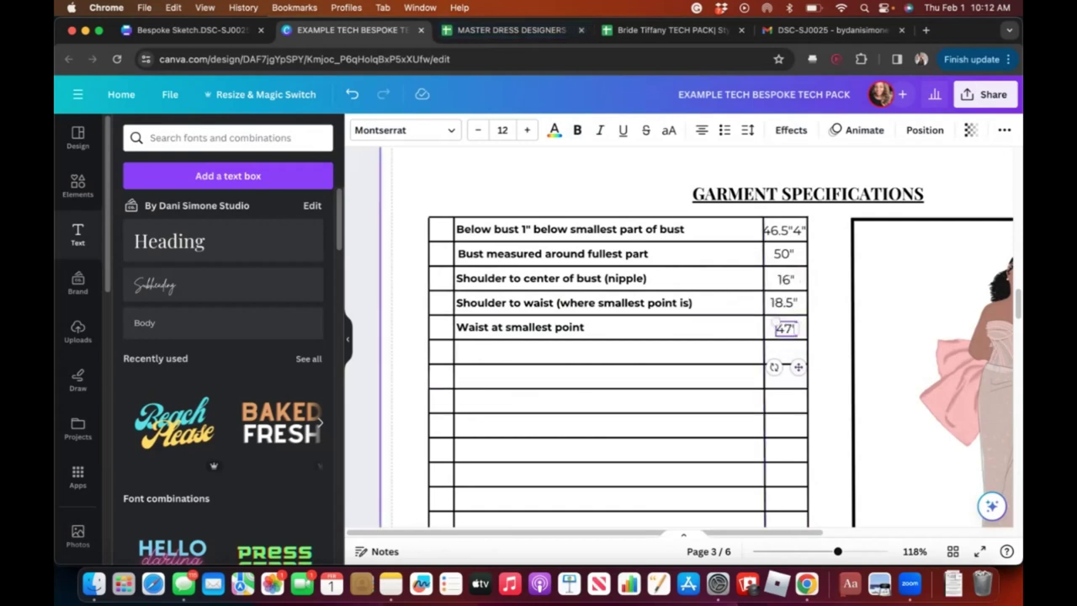
key("Escape")
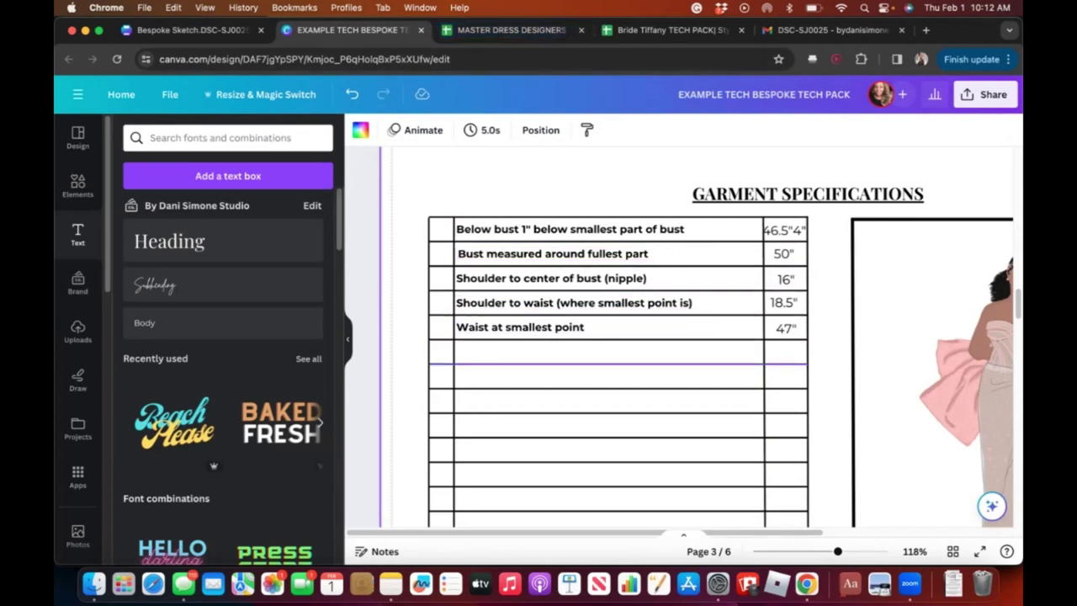
- Delete the stray 4" at the end of the first row's value so it reads 46.5"
left_click(785, 230)
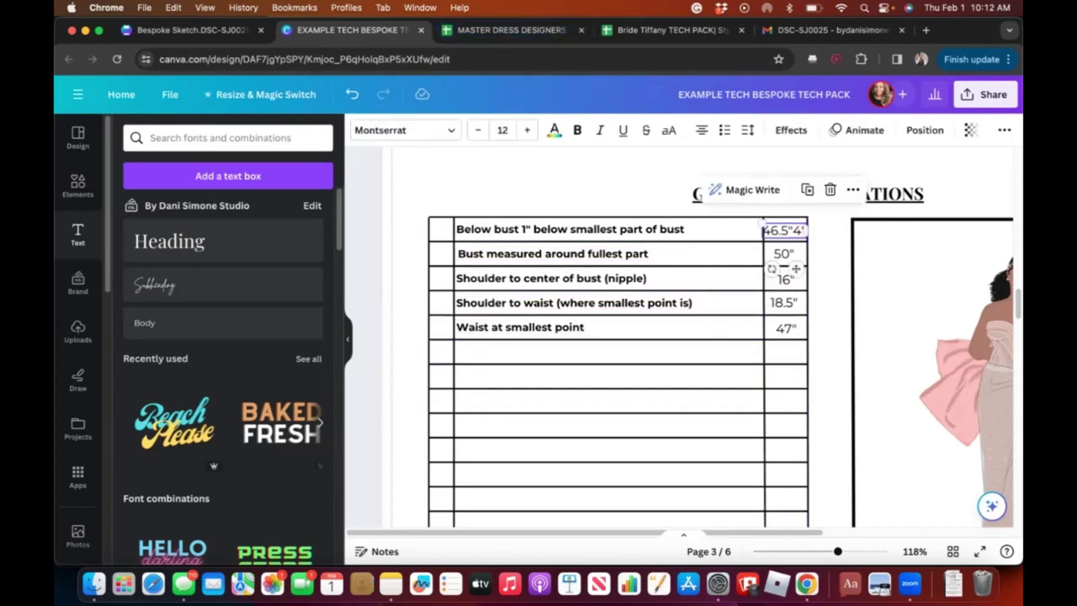
left_click(799, 230)
key("BackSpace")
key("BackSpace")
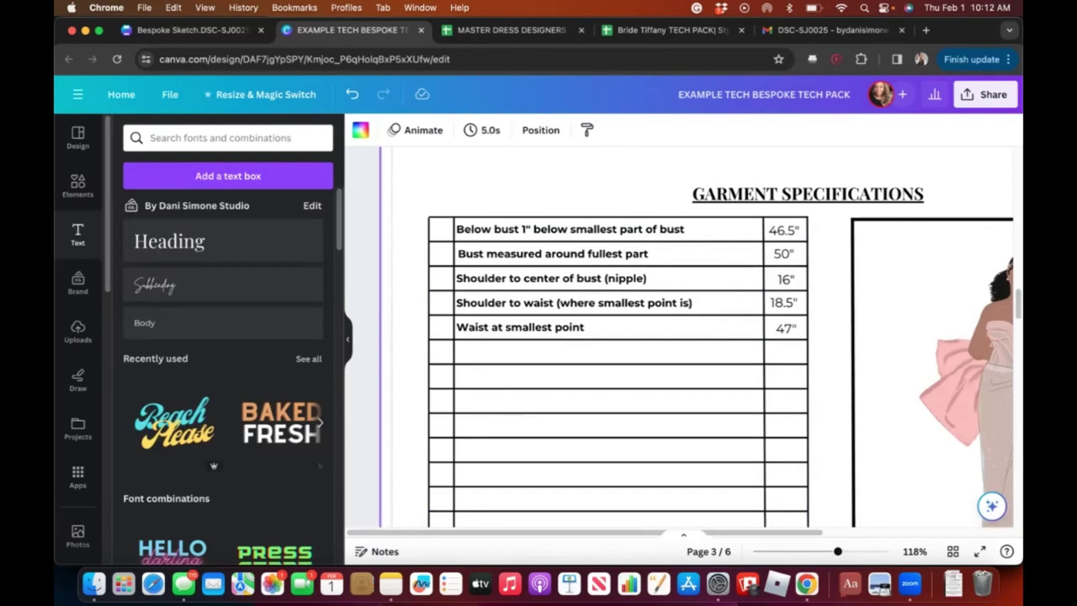
- Duplicate the gown illustration on page 3 and move the copy onto the page 4 Detail Sheet
scroll(680, 337, "down", 5)
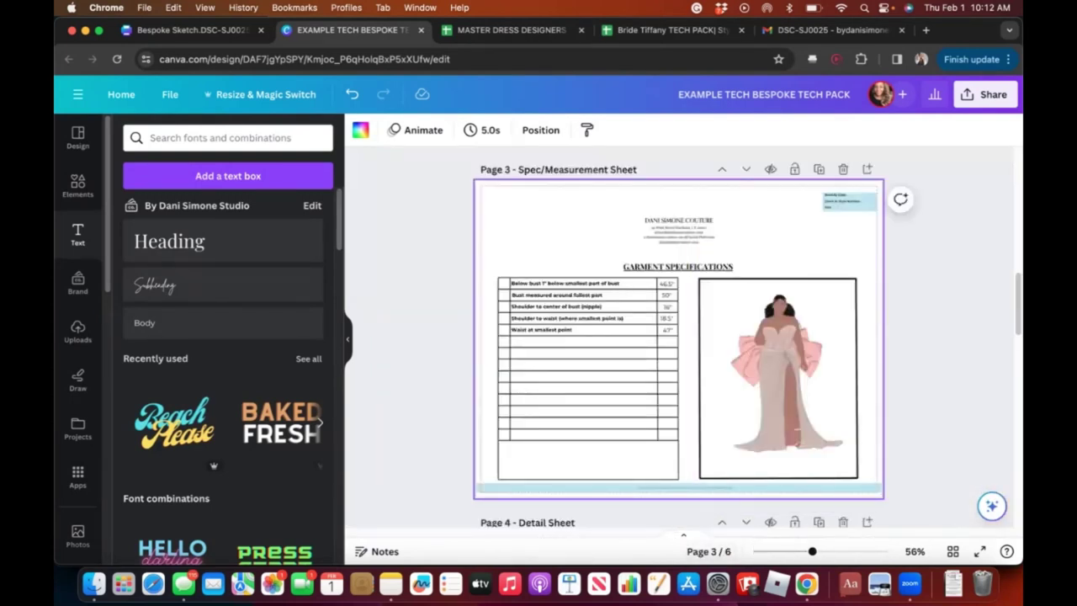
scroll(678, 337, "down", 6)
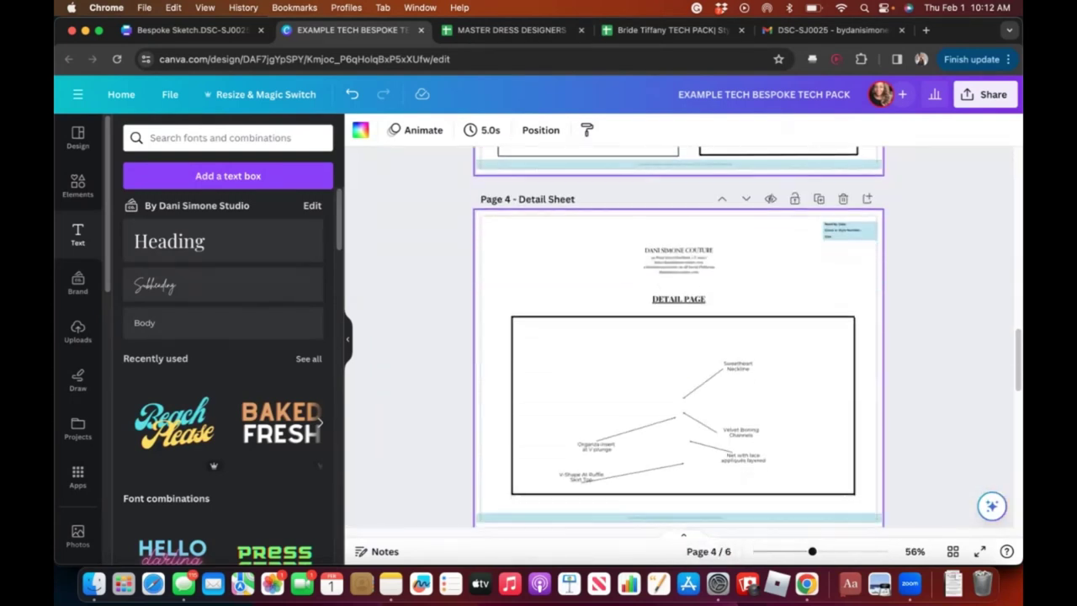
scroll(679, 337, "up", 1)
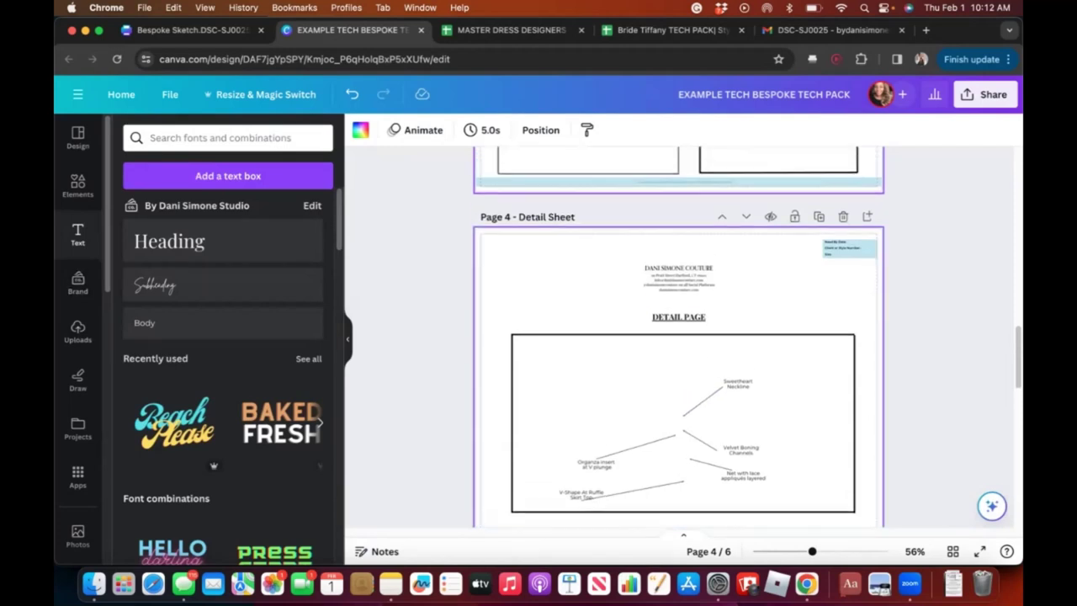
left_click(684, 535)
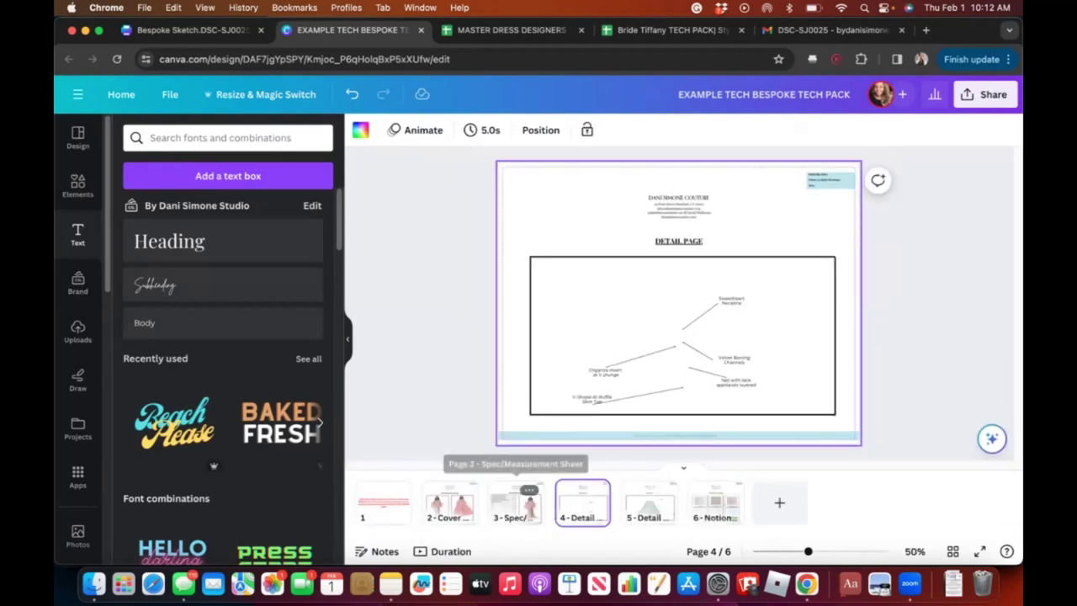
left_click(529, 492)
left_click(771, 336)
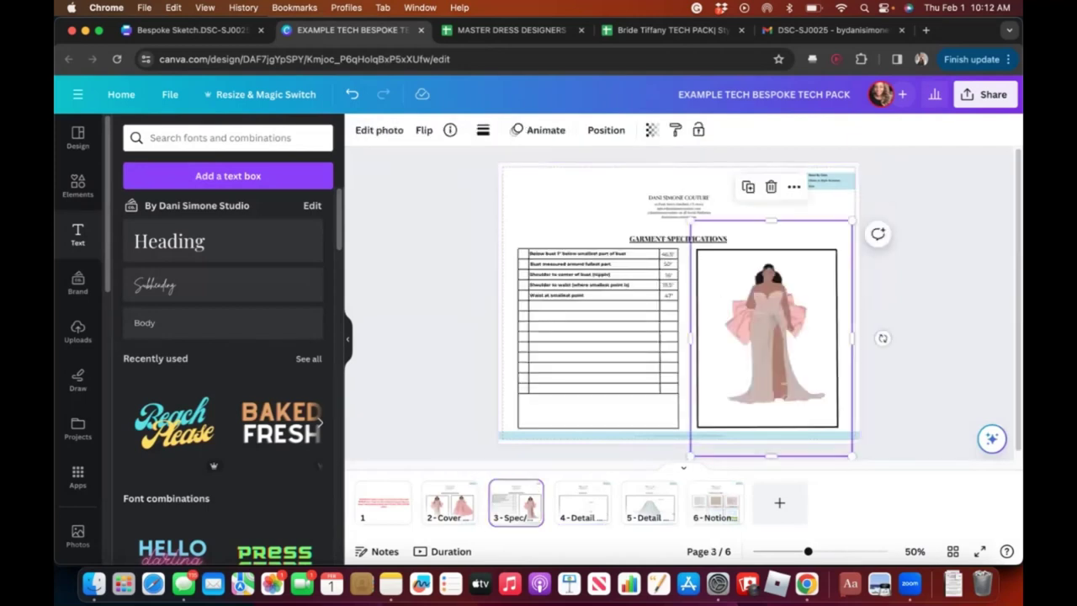
left_click(748, 187)
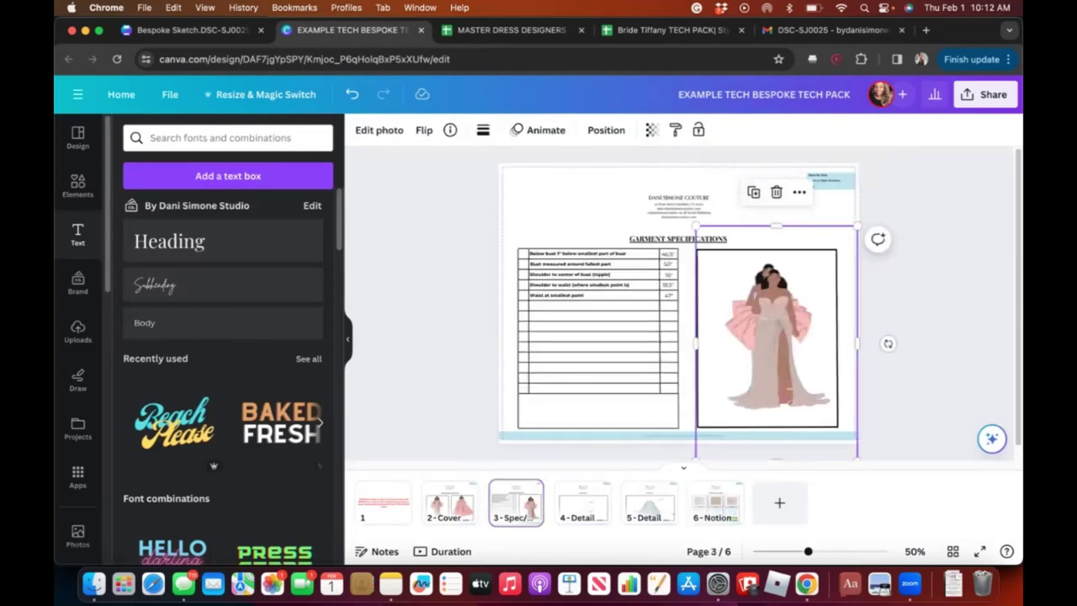
left_click_drag(772, 337, 587, 499)
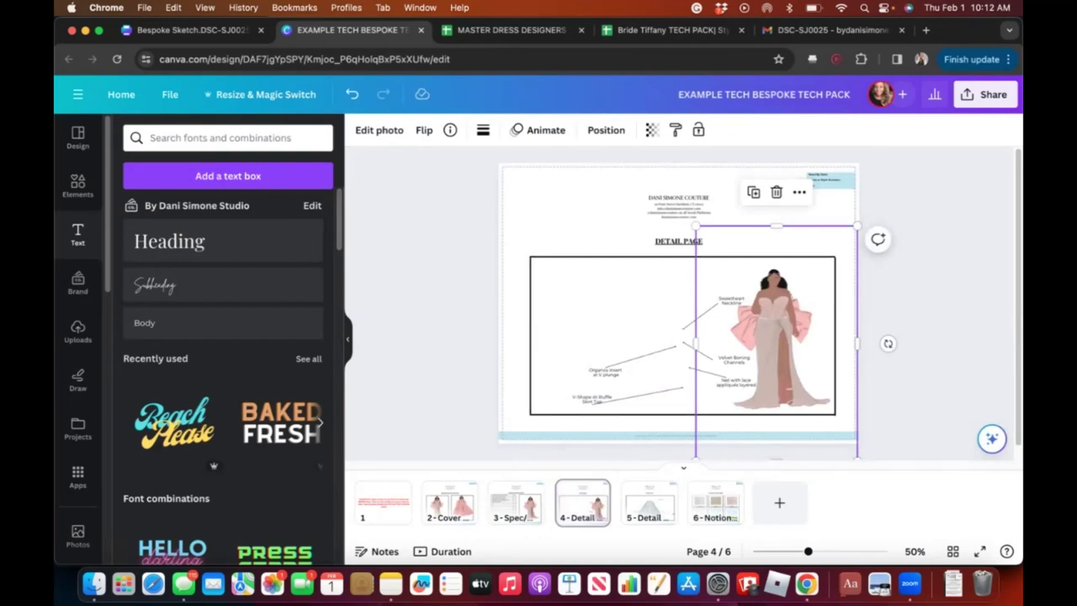
- Position the gown illustration between the callouts in the detail page's frame, at about X 2.68 in, Y 1.92 in
left_click_drag(776, 336, 675, 336)
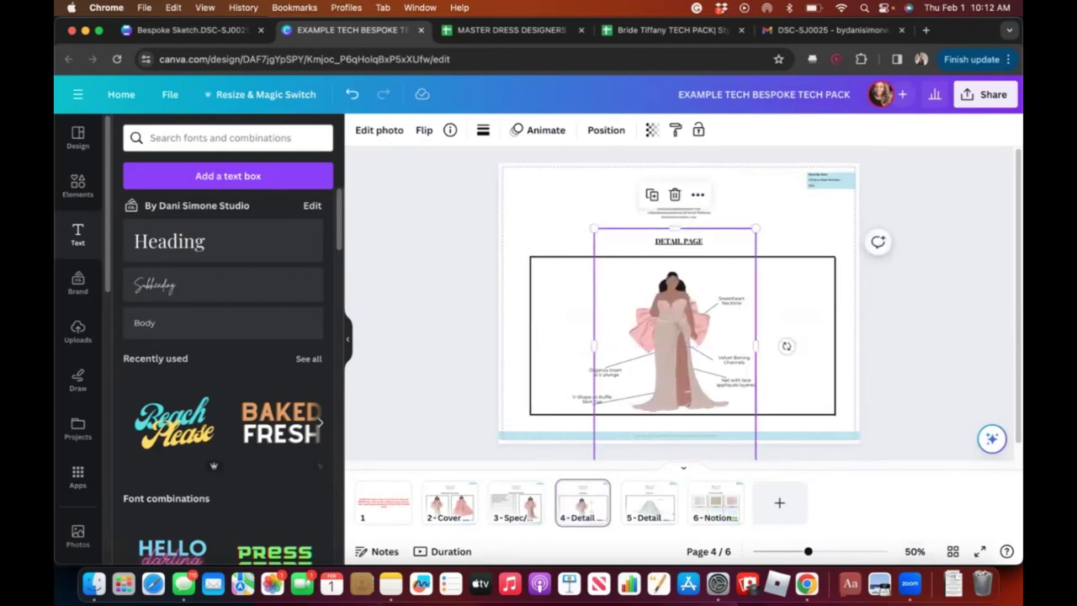
scroll(702, 304, "up", 5, "ctrl")
scroll(701, 304, "down", 5)
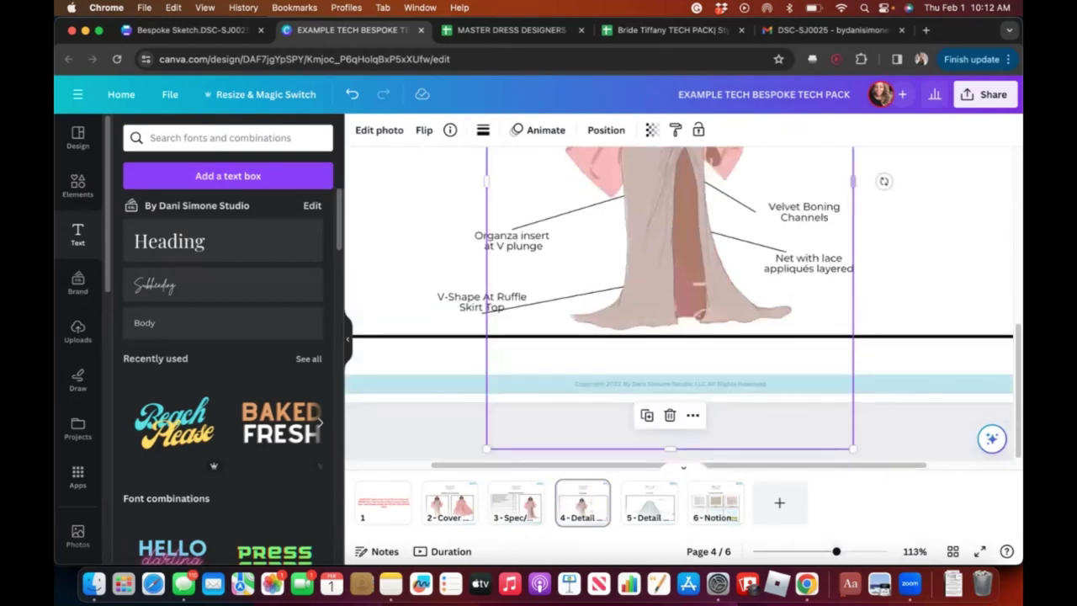
left_click_drag(702, 303, 688, 304)
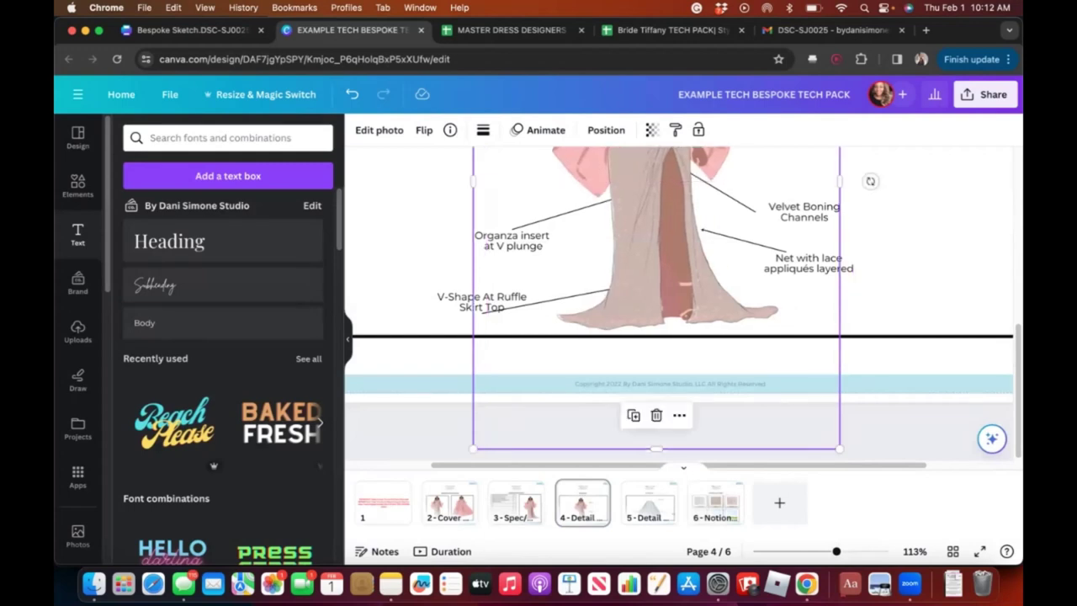
left_click(884, 218)
scroll(679, 299, "up", 1)
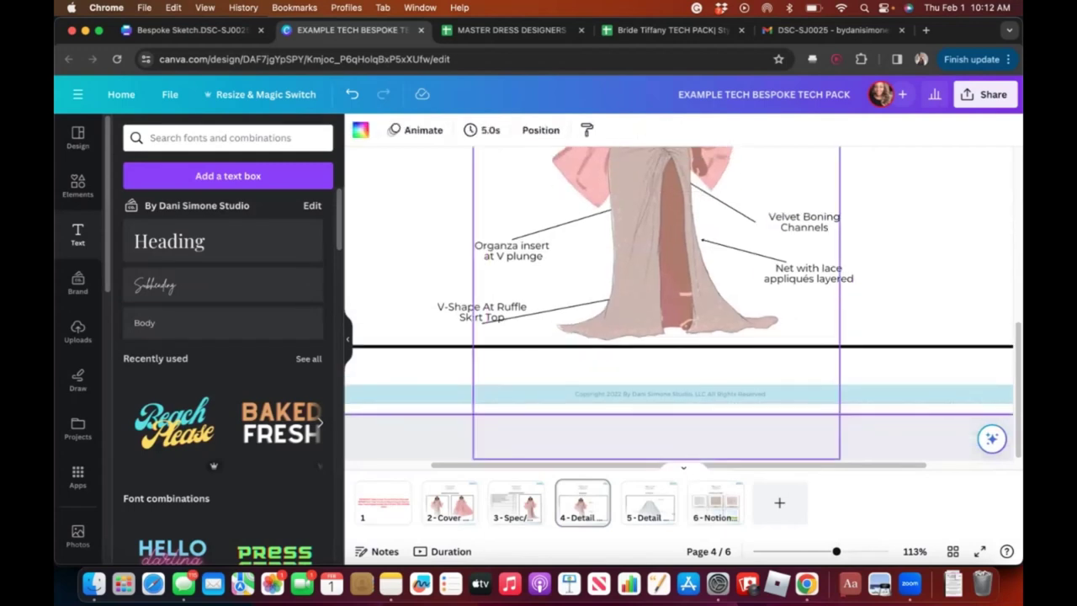
scroll(679, 303, "up", 2)
left_click(664, 303)
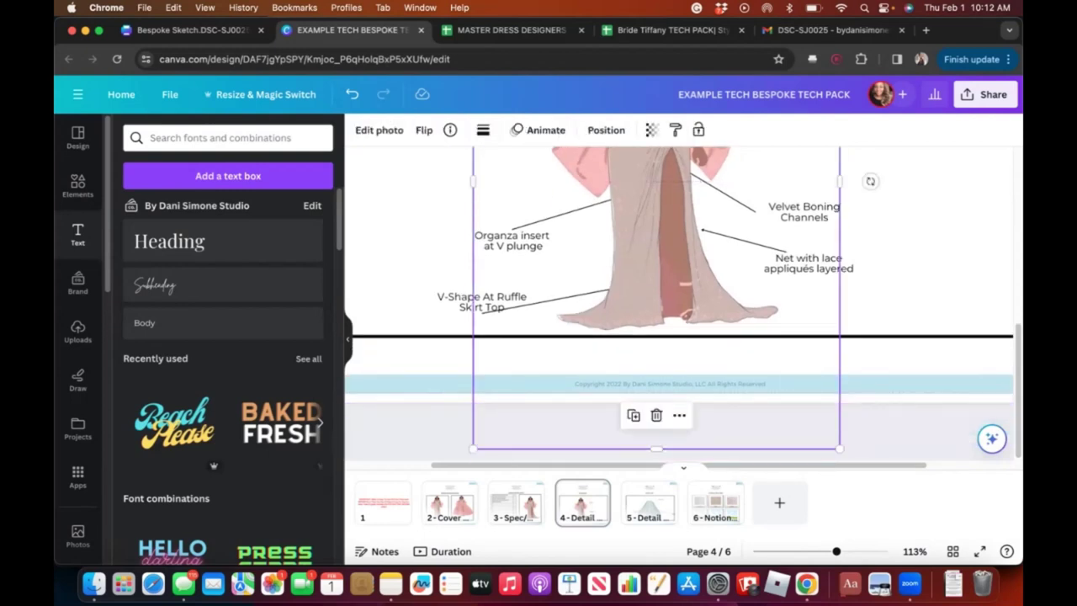
left_click(606, 130)
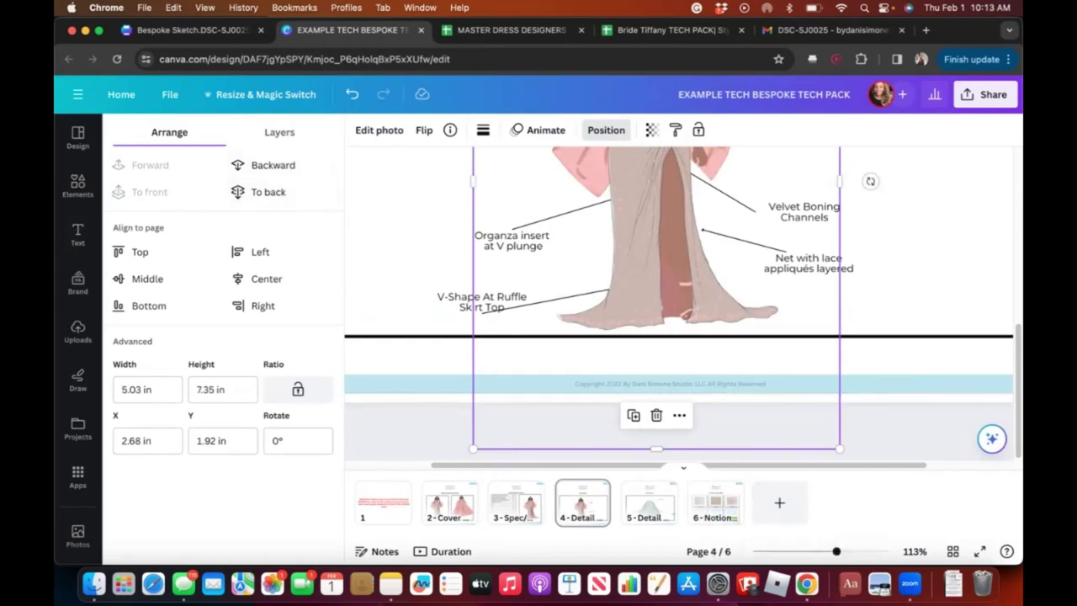
left_click(683, 467)
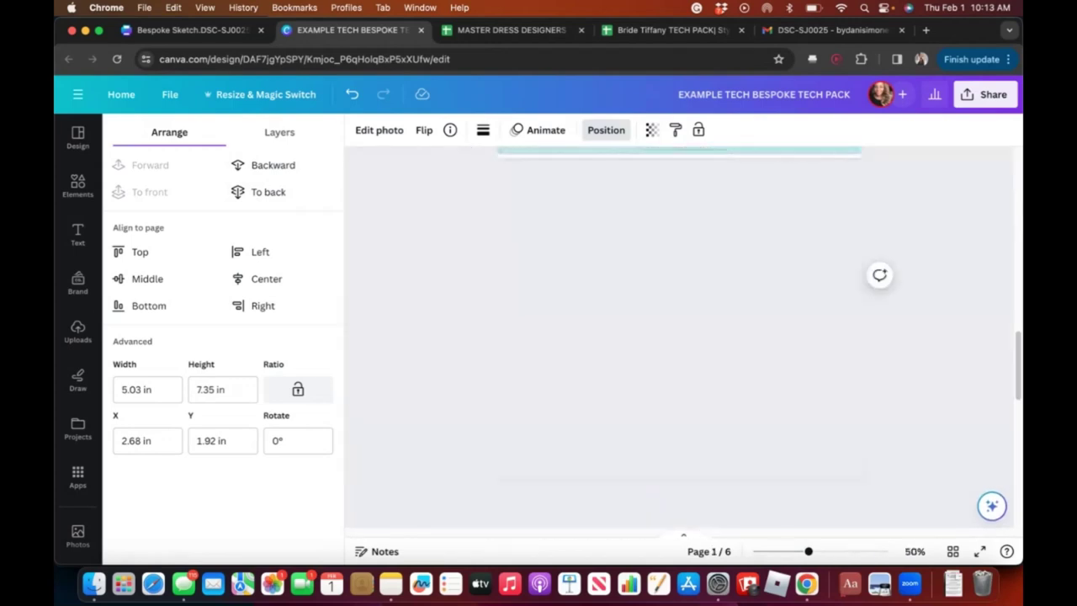
left_click(77, 234)
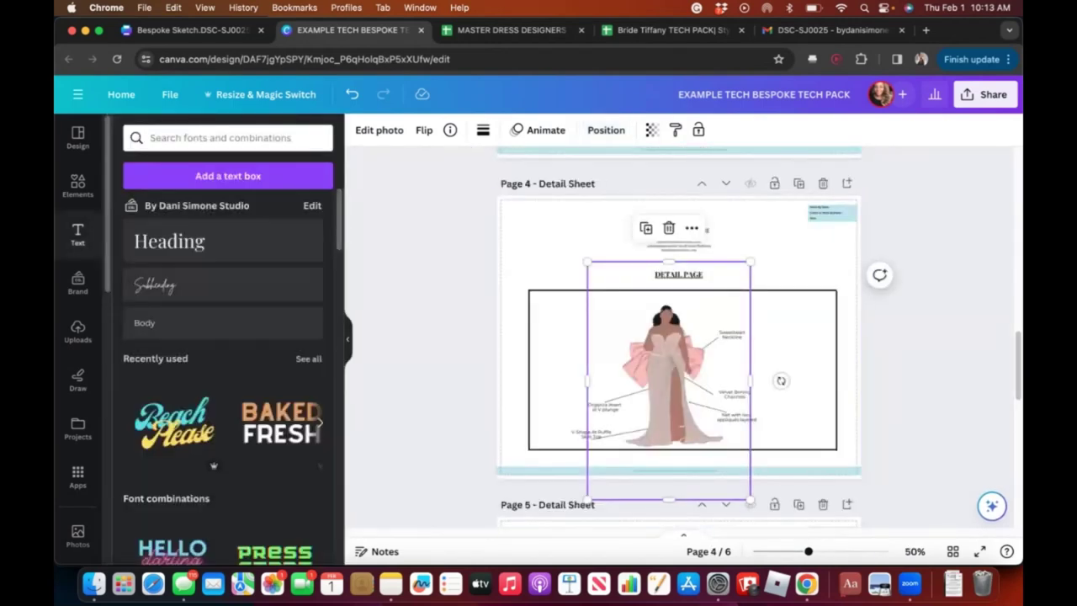
- Send the gown illustration on the detail page to the back, behind the callout lines
scroll(678, 325, "up", 5)
scroll(677, 325, "down", 2)
scroll(683, 337, "down", 3)
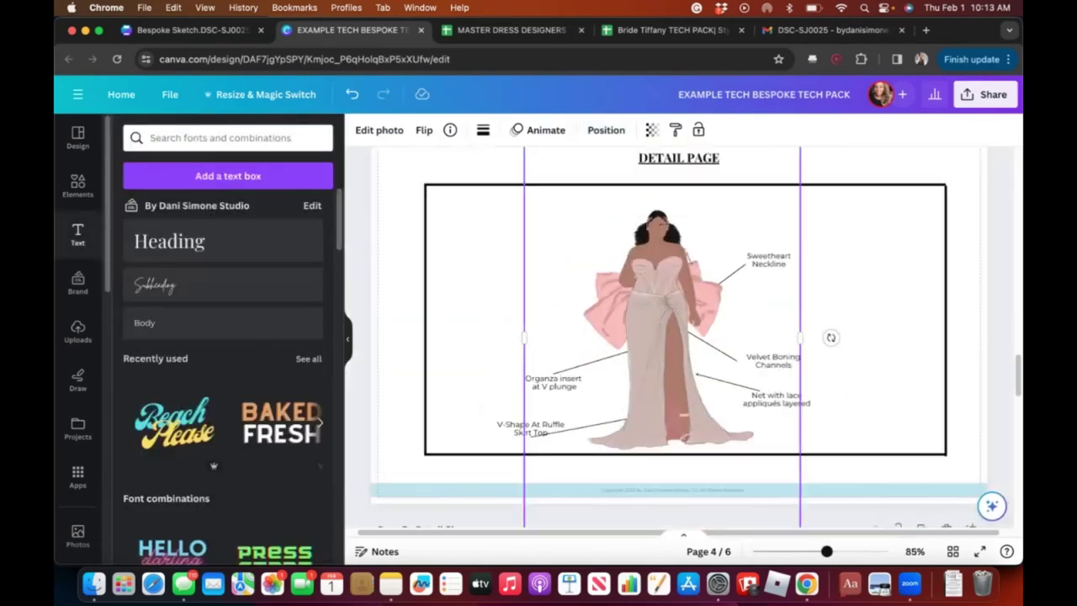
key("Escape")
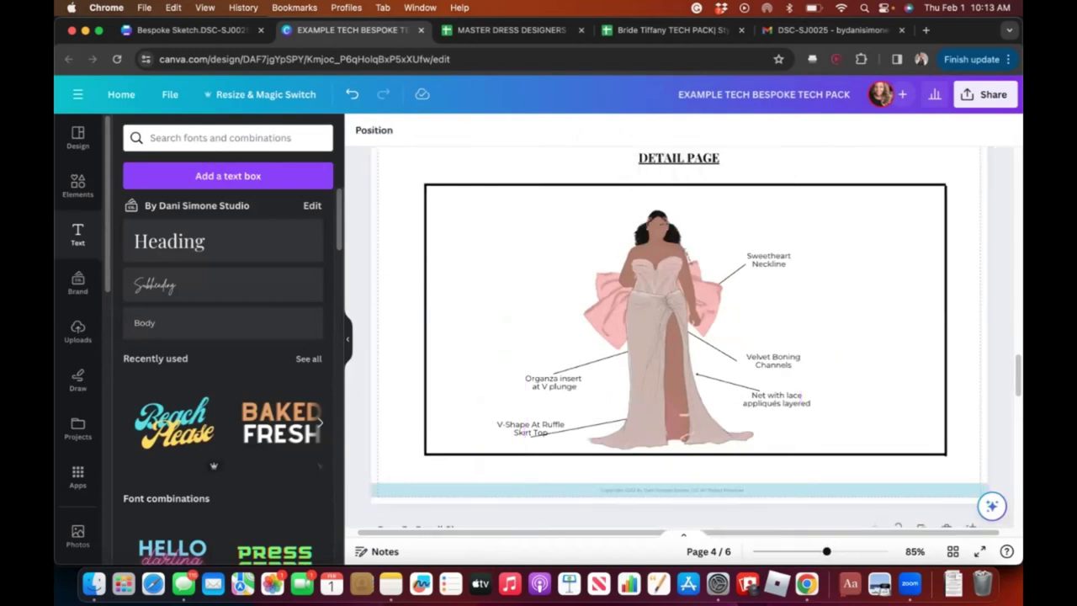
left_click(686, 254)
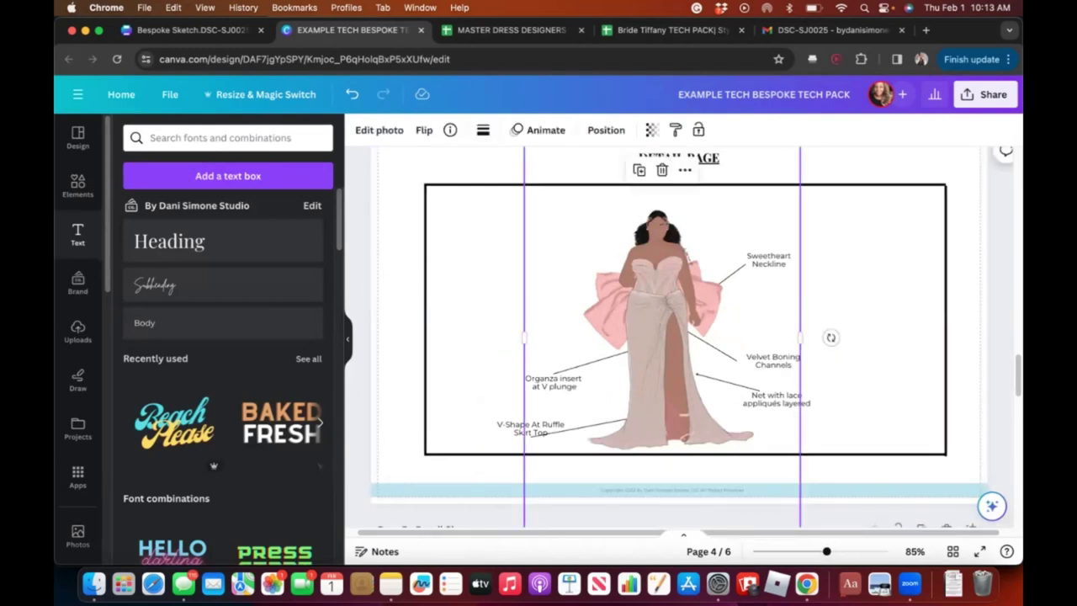
left_click(606, 130)
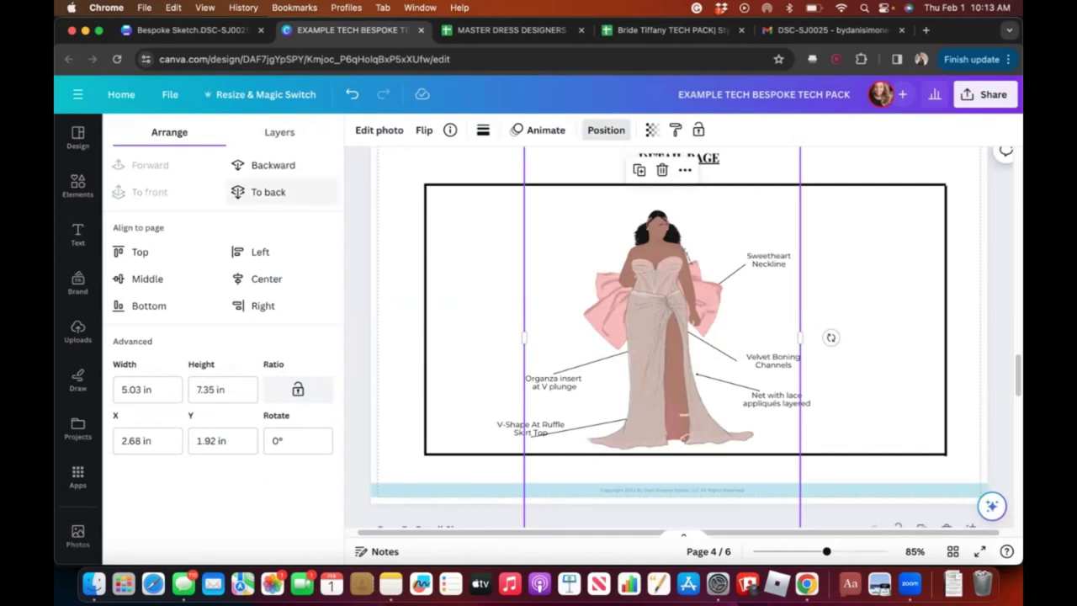
left_click(267, 192)
left_click(78, 234)
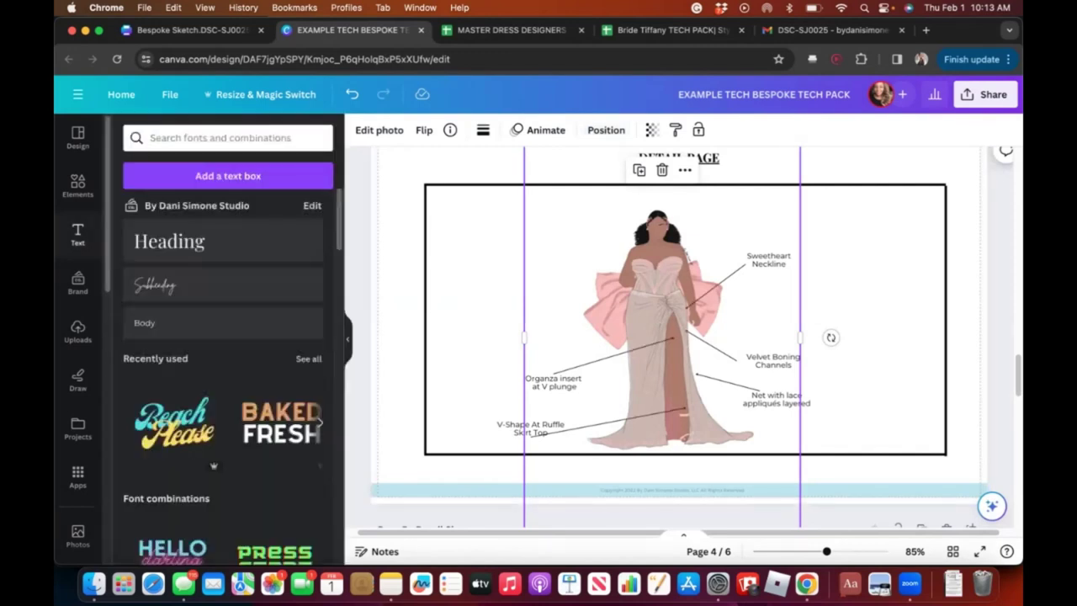
- Re-aim the Sweetheart Neckline callout's arrow at the centre of the gown's neckline on the detail page
left_click(769, 259)
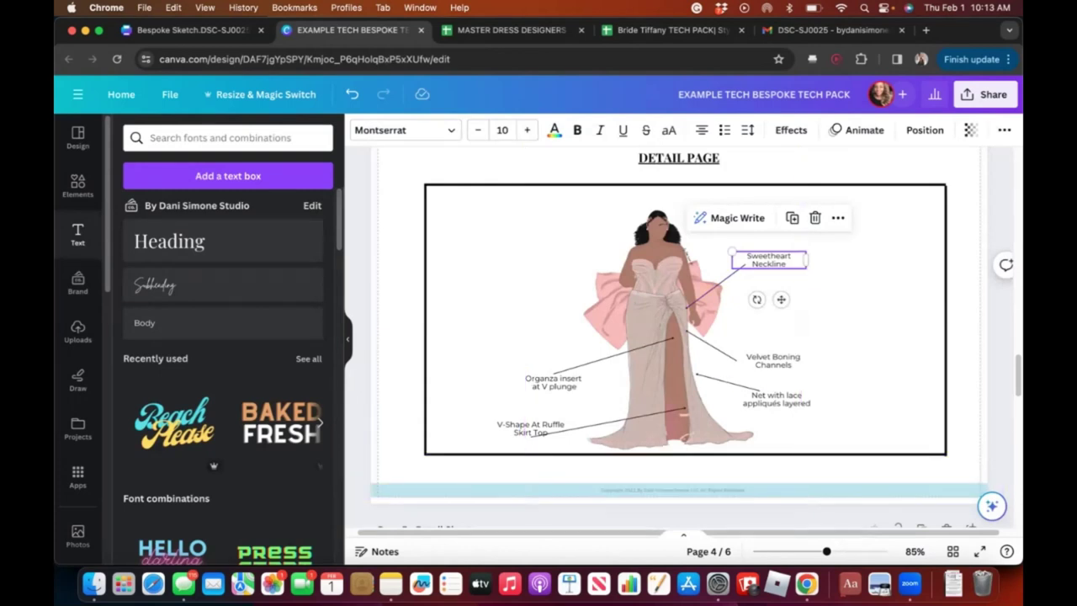
scroll(679, 336, "up", 5)
scroll(833, 446, "up", 1)
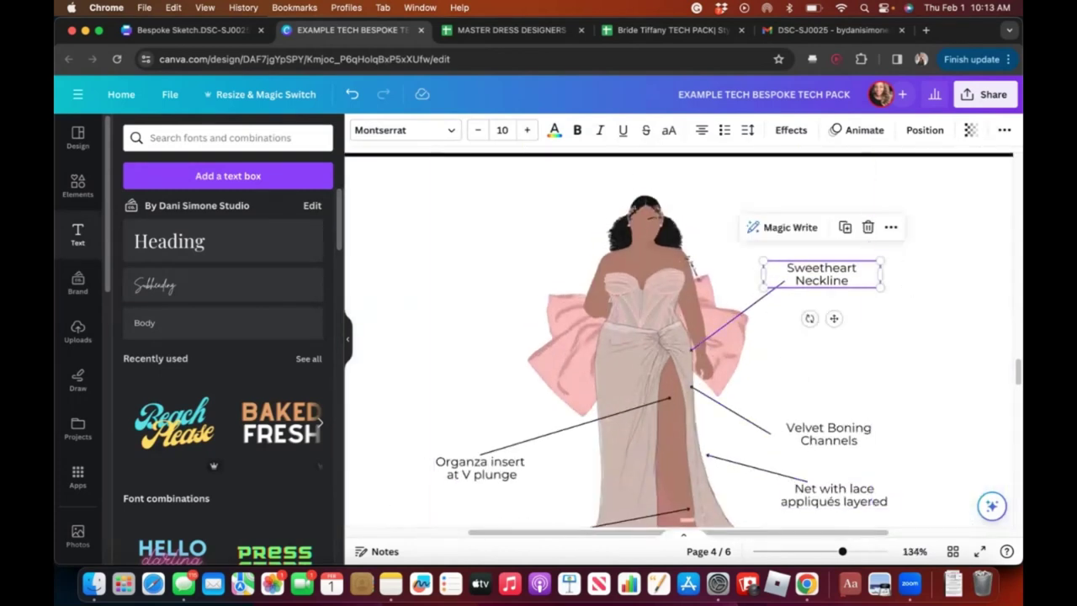
left_click(737, 316)
left_click_drag(690, 352, 642, 288)
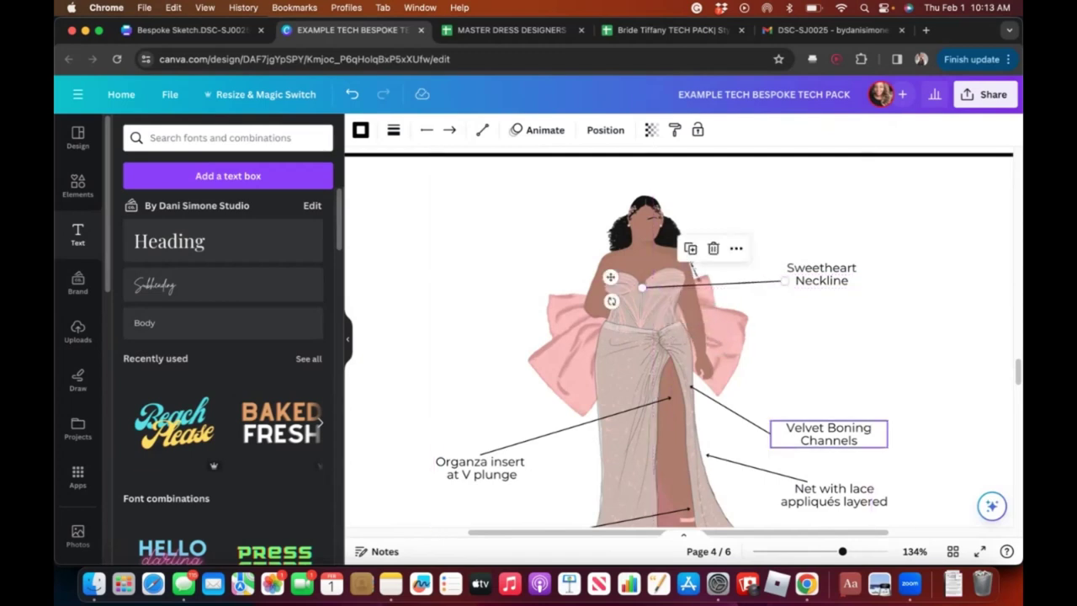
- Replace the text of the upper callout on the gown's left side with "Oversized Matte Satin Bow"
scroll(680, 337, "down", 3)
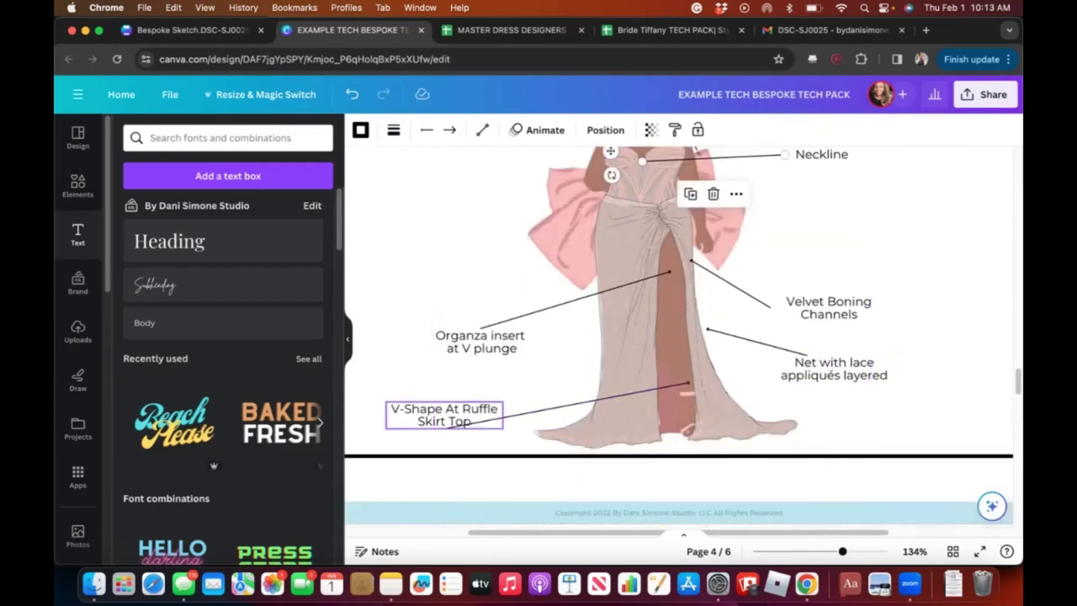
scroll(461, 347, "up", 1)
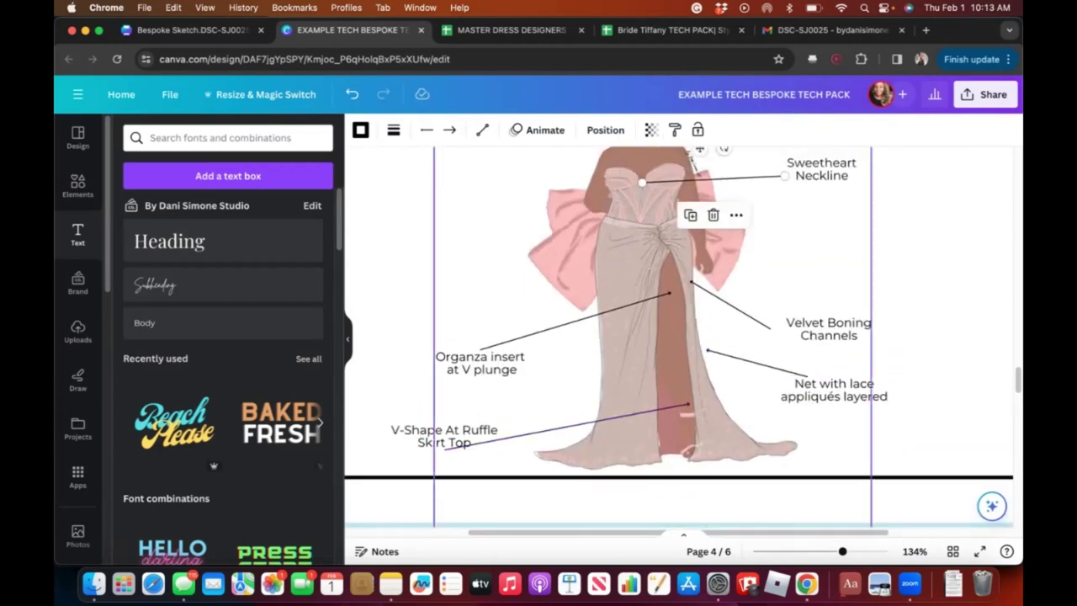
left_click(461, 347)
triple_click(480, 362)
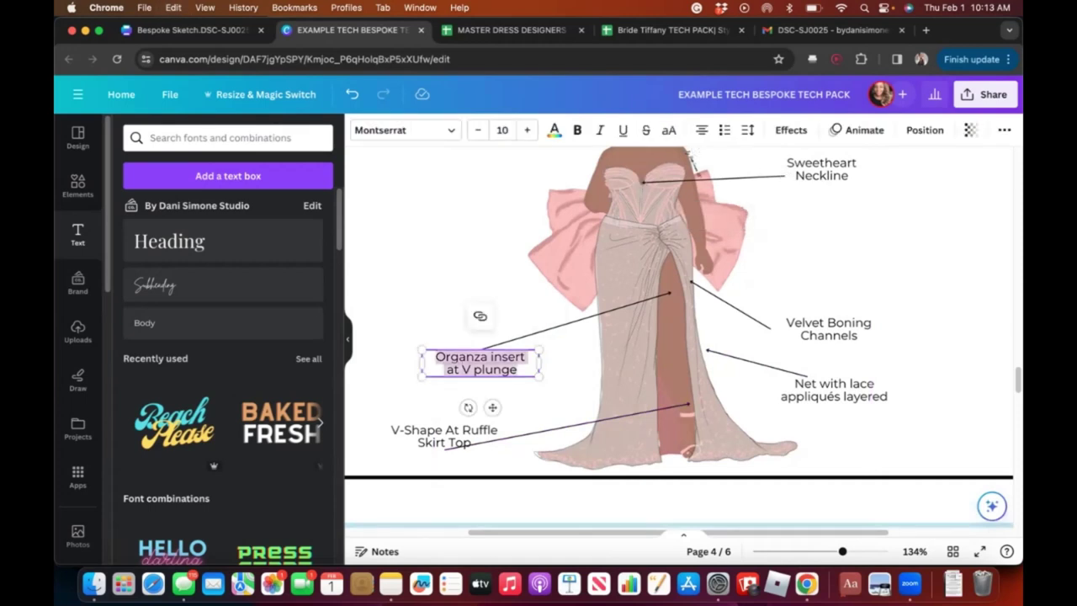
type("Oves")
key("BackSpace")
type("r")
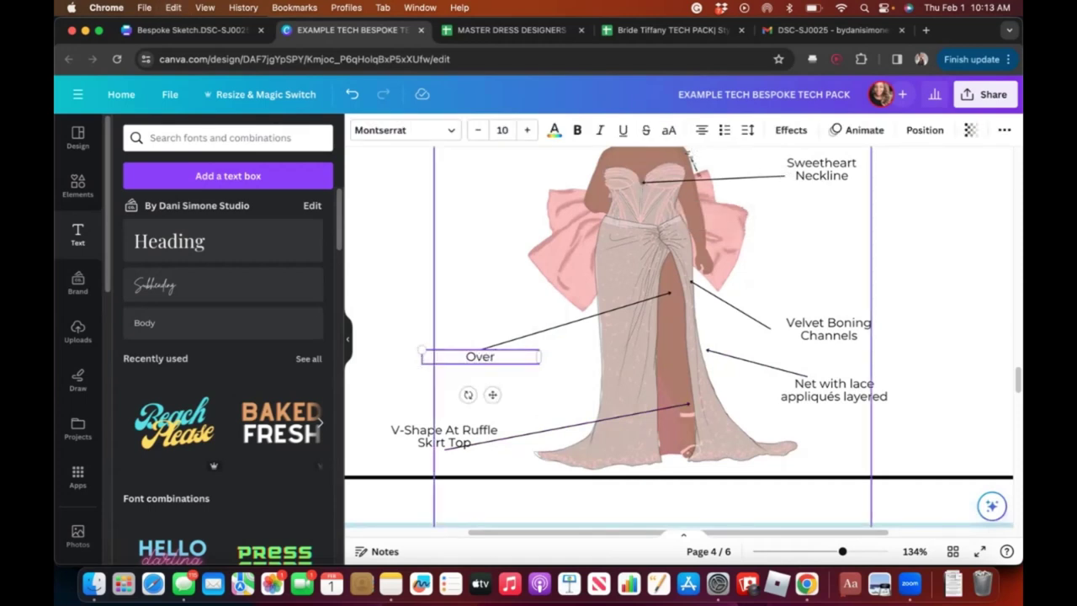
type("sized Matte")
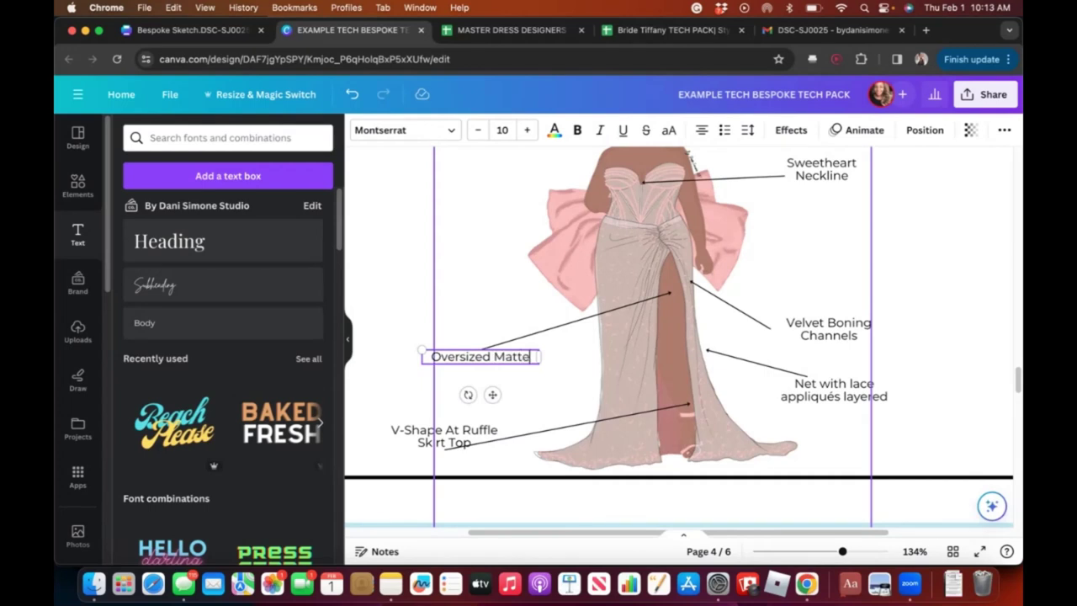
type(" Satin Bow")
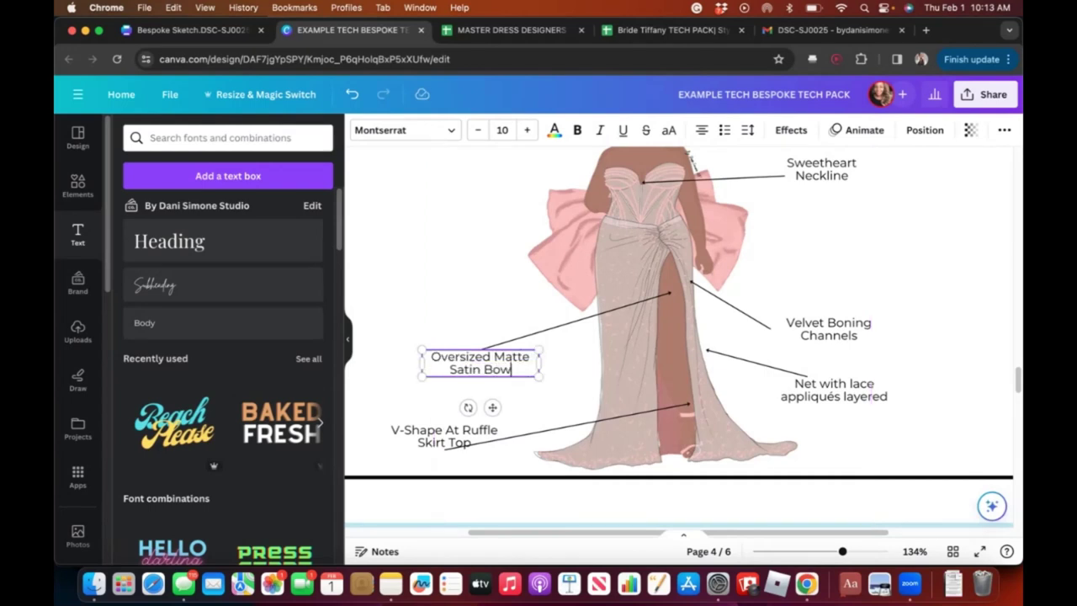
- Re-aim the Oversized Matte Satin Bow callout's arrow at the left half of the pink bow
left_click(575, 321)
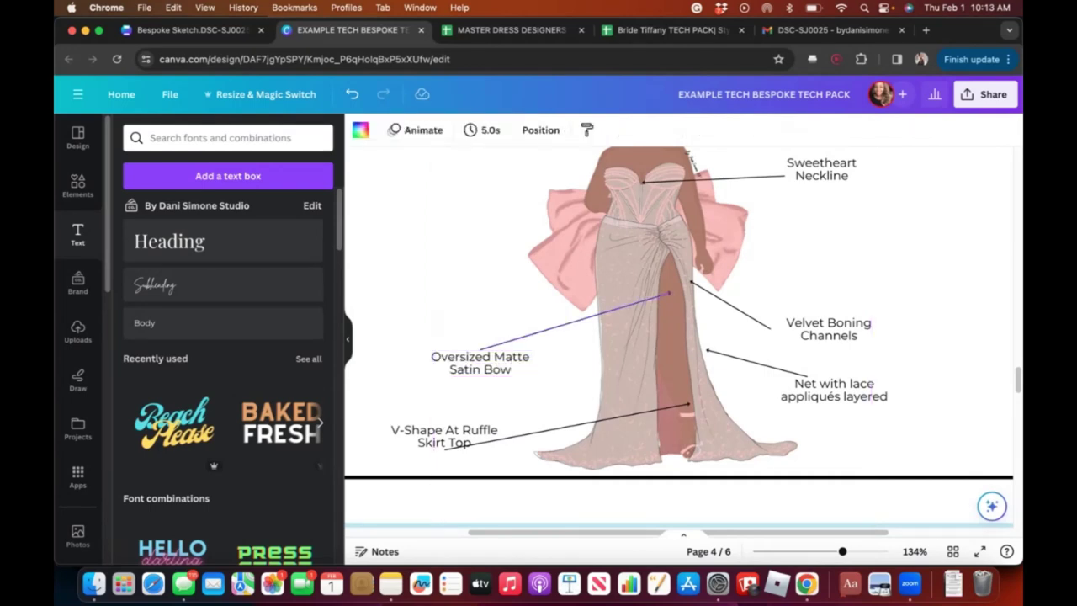
left_click(669, 293)
left_click_drag(670, 291, 560, 245)
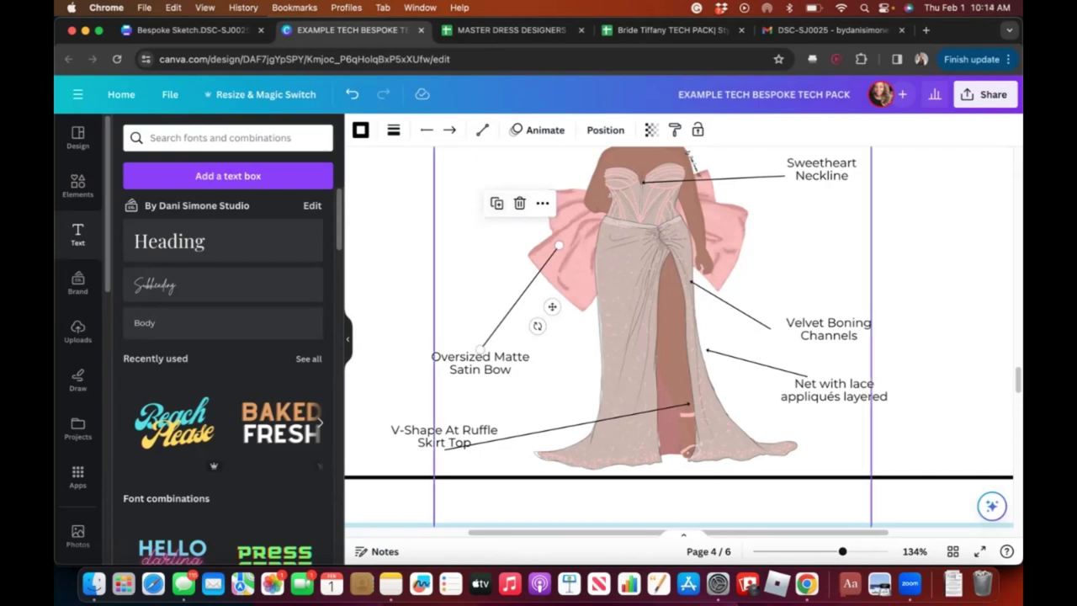
- Replace the text of the middle callout on the gown's right side with "Beaded Rows"
double_click(826, 324)
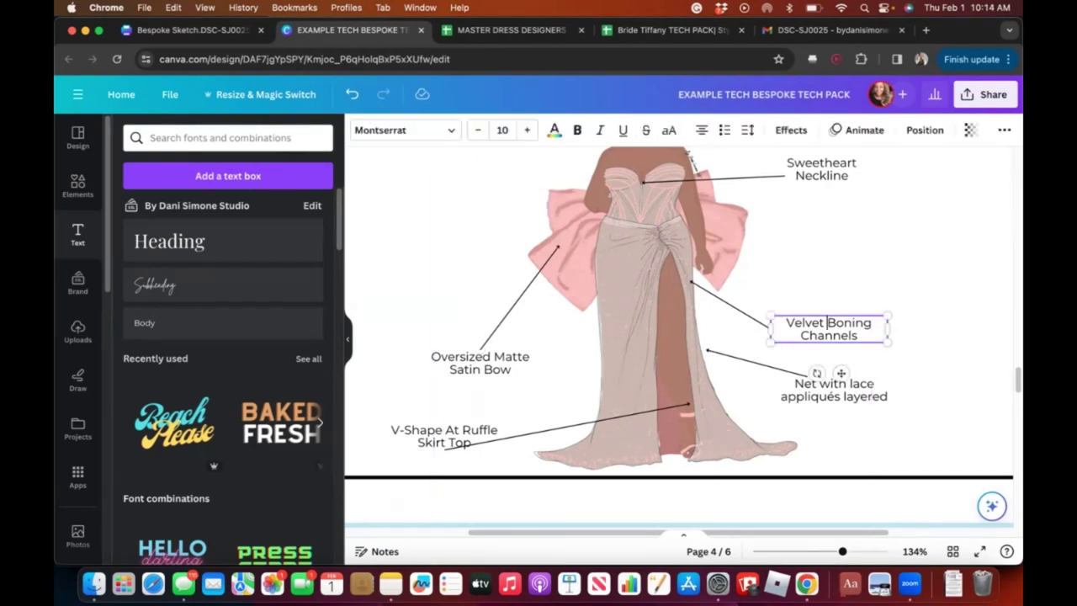
key("super+a")
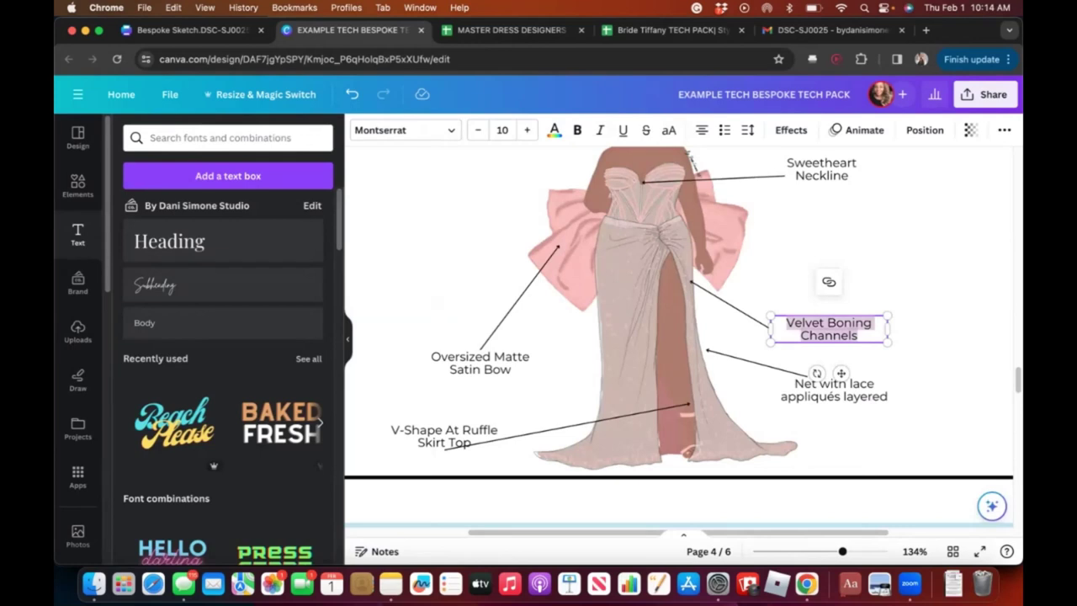
type("Heav")
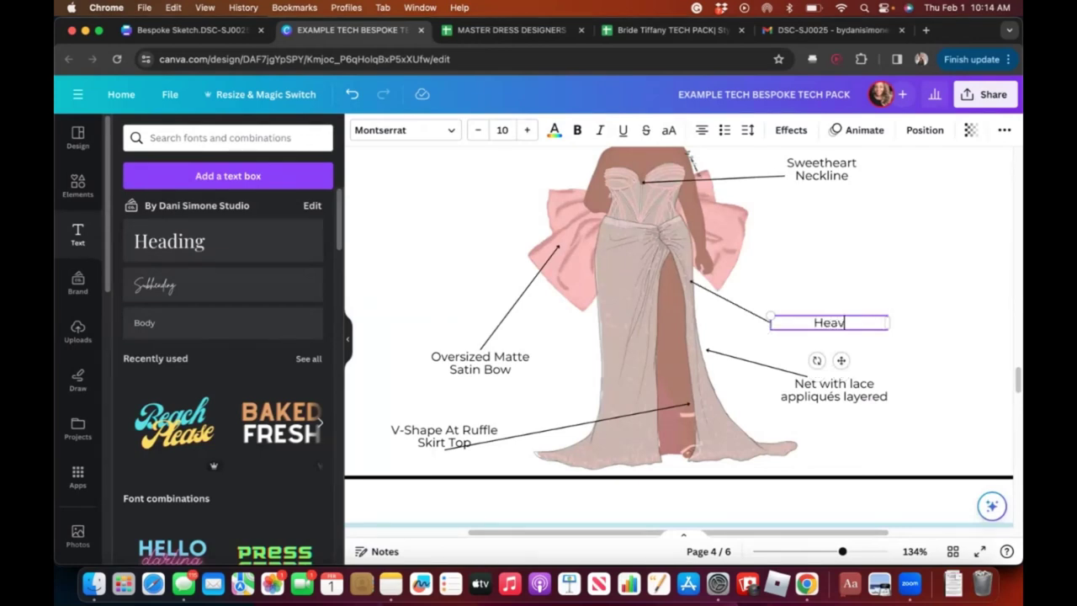
key("BackSpace")
key("BackSpace")
key("BackSpace")
key("BackSpace")
type("bea")
key("BackSpace")
key("BackSpace")
key("BackSpace")
type("Beaded Rows")
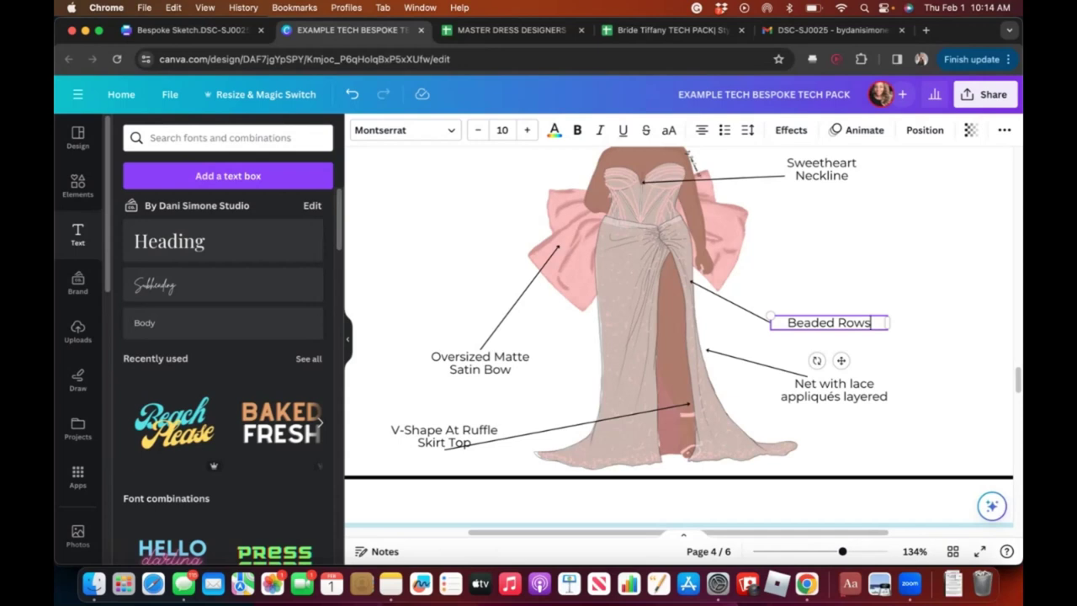
- Move the Beaded Rows label and its arrow up beside the bow, with the arrow tip on the right half of the bodice
left_click(691, 281)
left_click_drag(691, 281, 669, 206)
left_click(829, 323)
left_click_drag(829, 323, 818, 245)
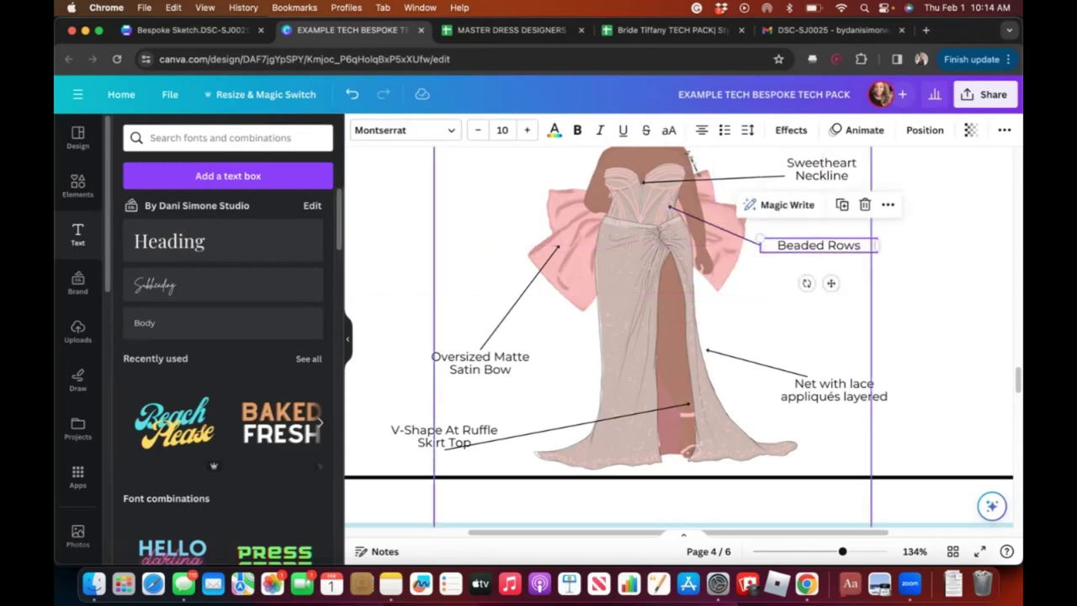
left_click_drag(715, 226, 699, 218)
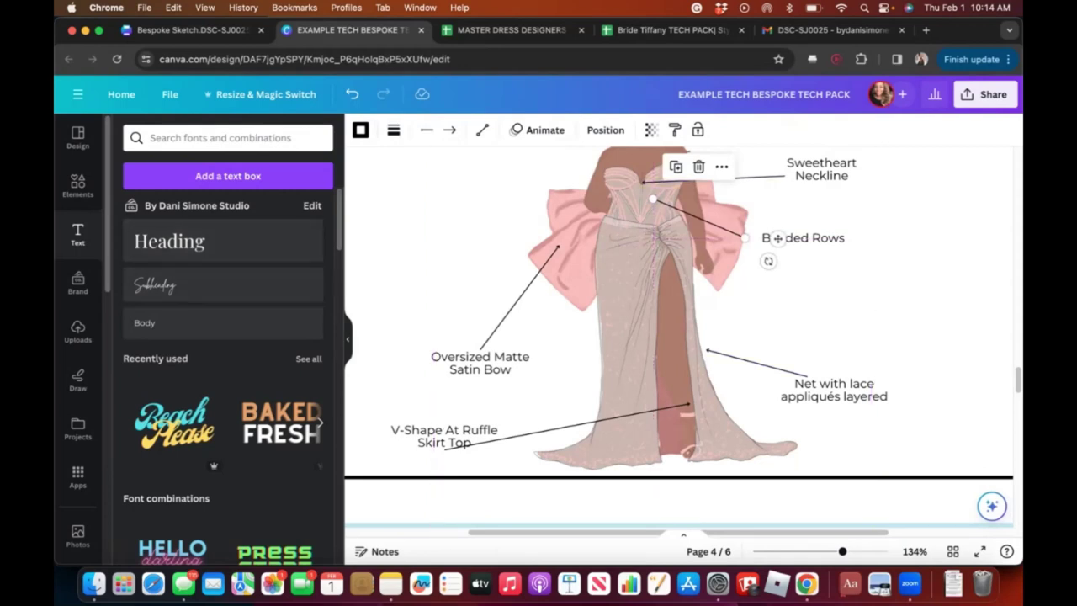
- Duplicate the Beaded Rows arrow and aim the copy at the left half of the bodice, starting from the same point beside the label
left_click_drag(777, 238, 792, 253)
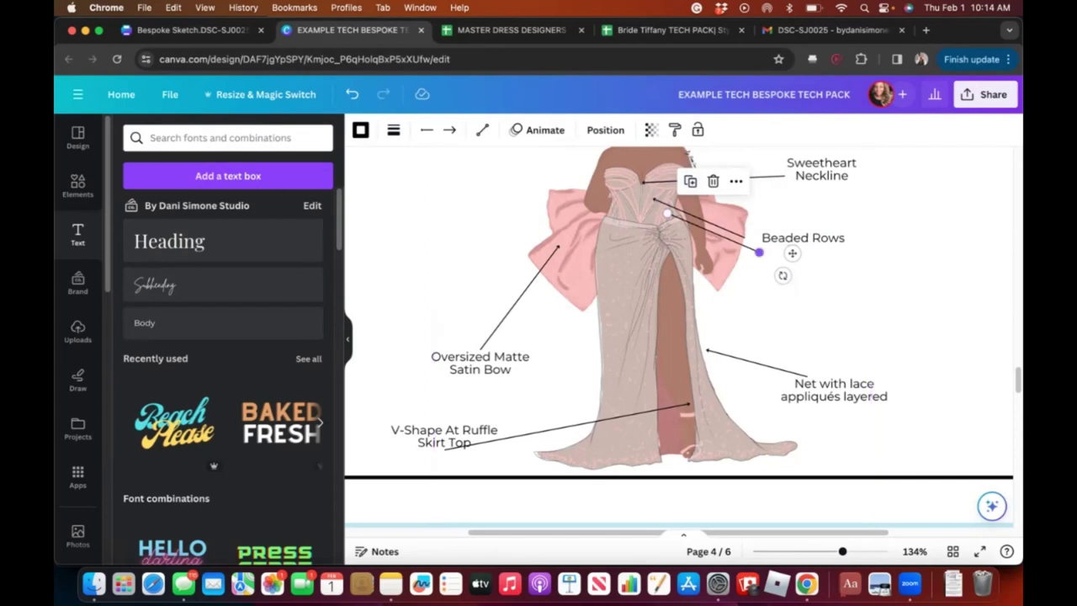
left_click_drag(791, 252, 777, 237)
left_click_drag(666, 213, 632, 199)
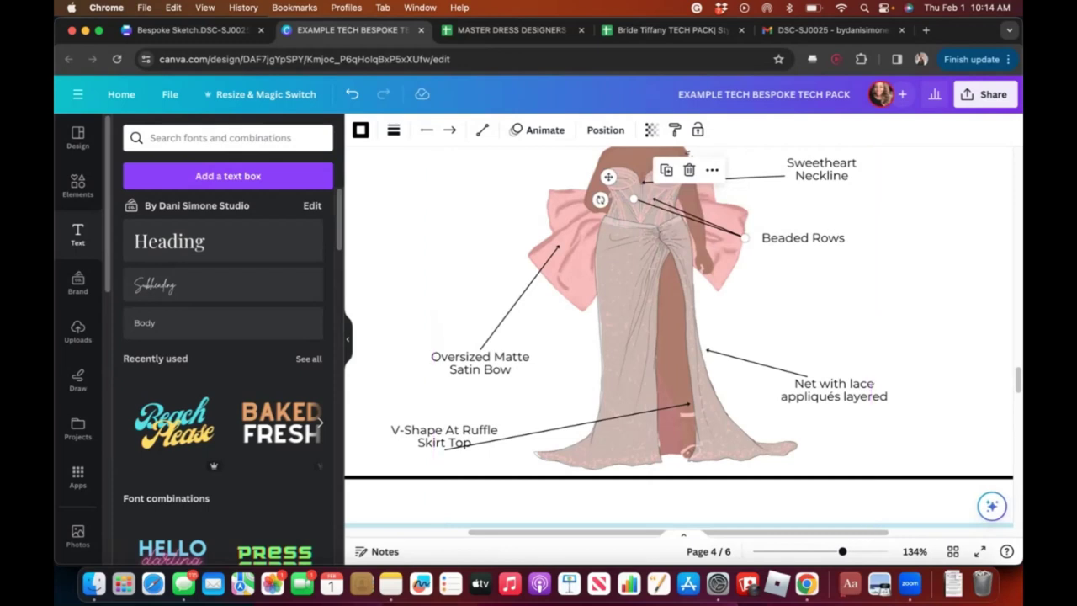
left_click_drag(842, 551, 874, 551)
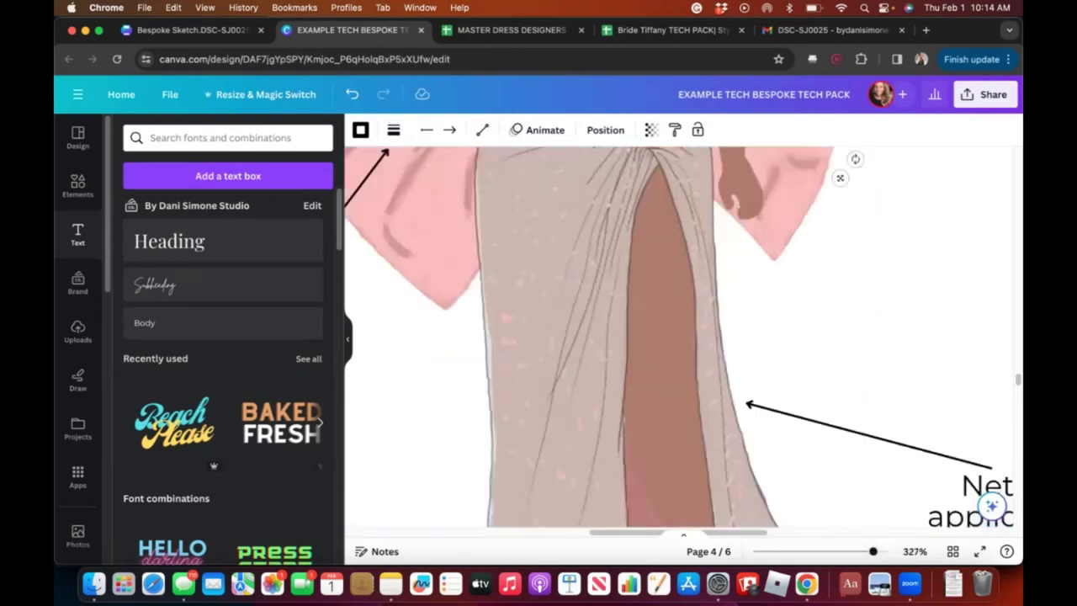
scroll(680, 336, "up", 5)
scroll(682, 337, "down", 5)
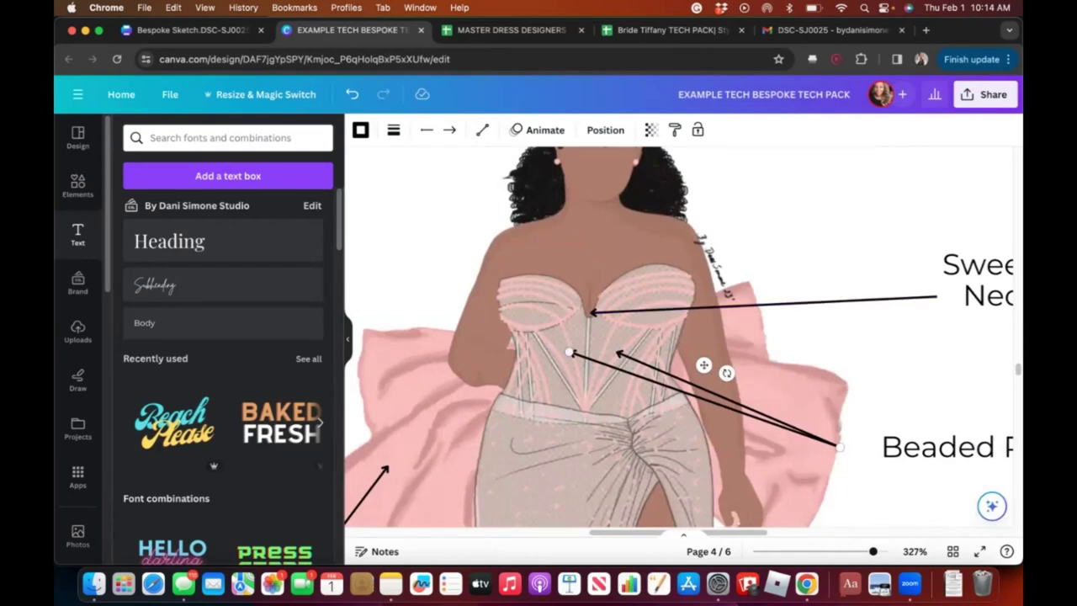
scroll(681, 336, "down", 5)
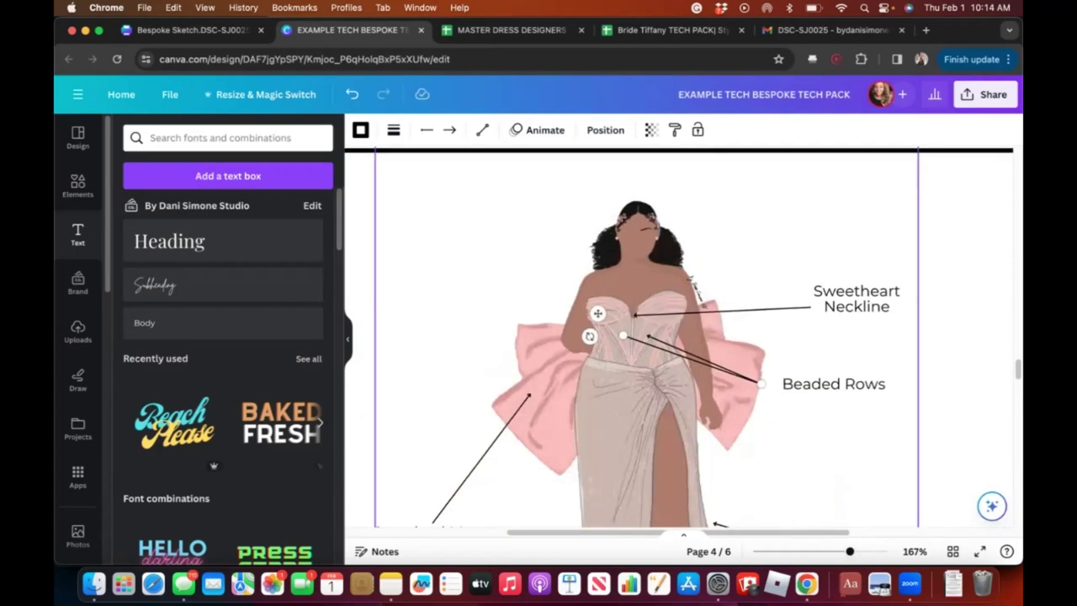
scroll(681, 337, "down", 3)
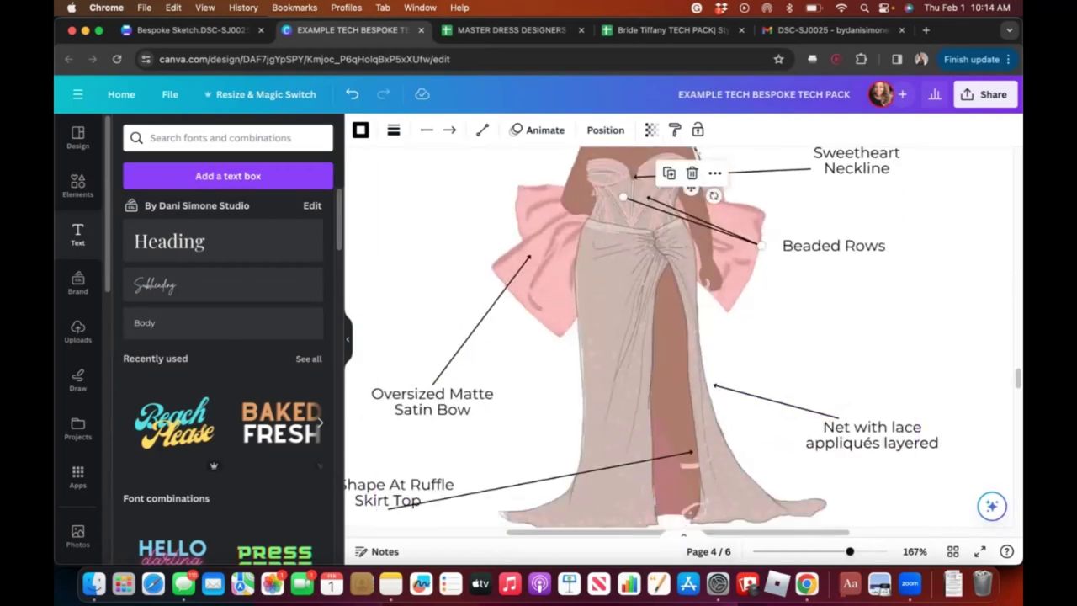
- Look over the page 5 Detail Sheet and open the page 6 Notions & Trims Sheet at a readable size
left_click(683, 533)
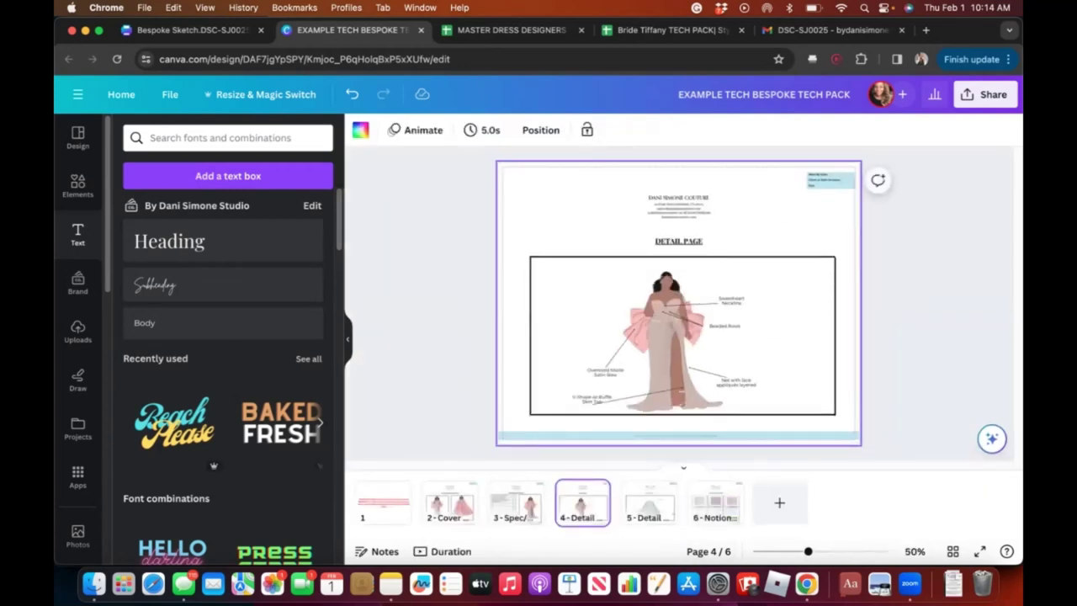
left_click(649, 504)
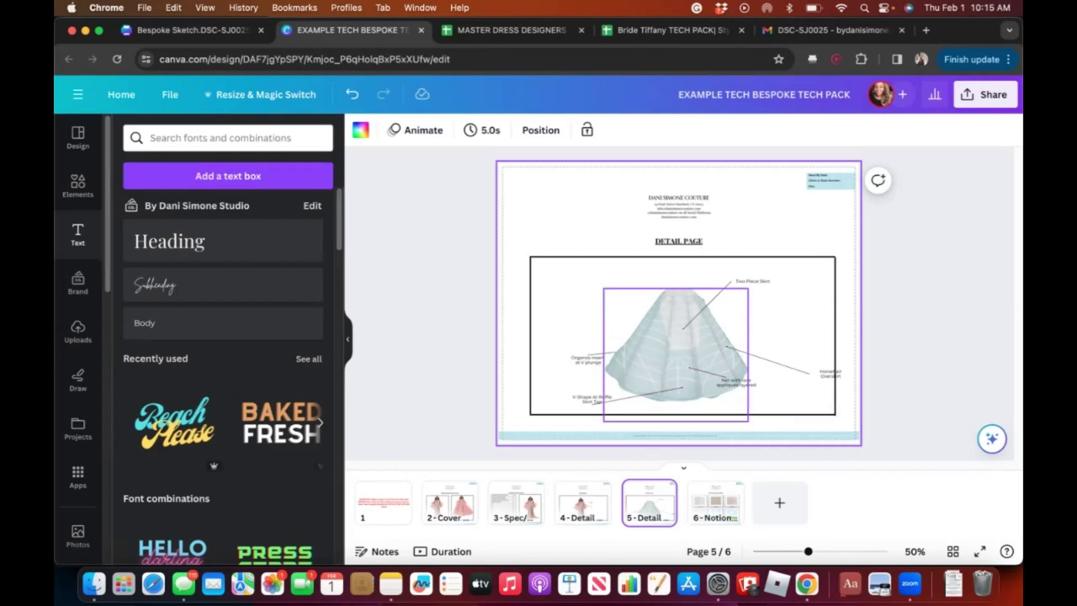
left_click(716, 502)
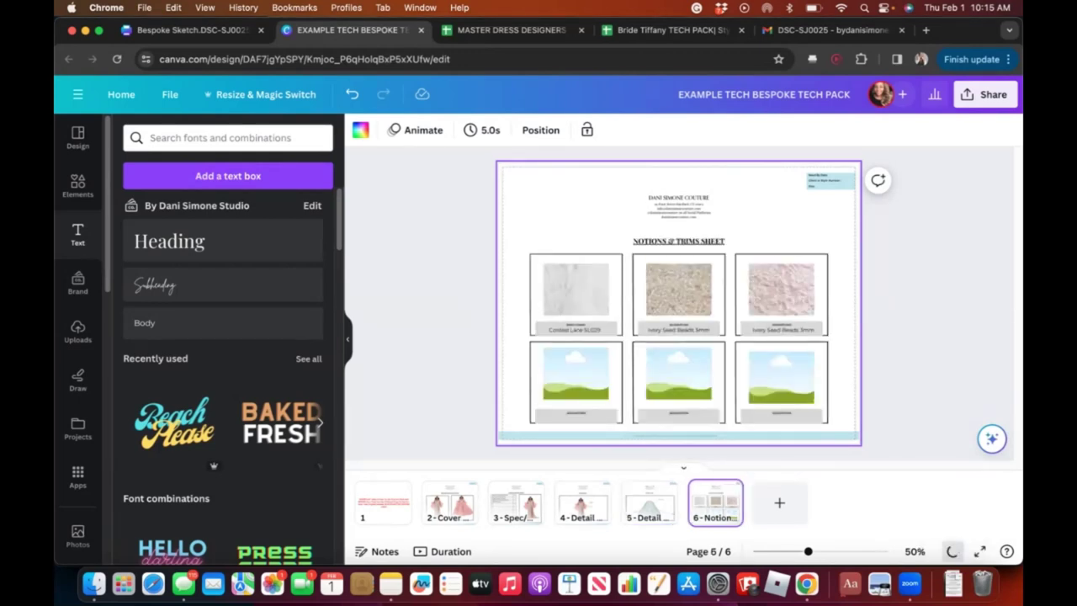
left_click(953, 551)
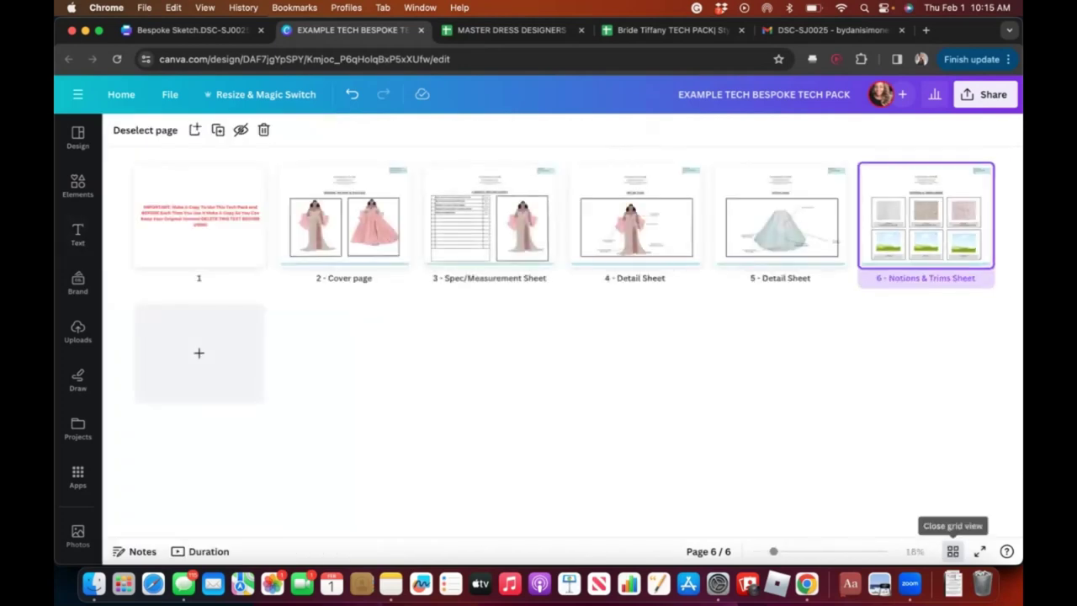
left_click(952, 551)
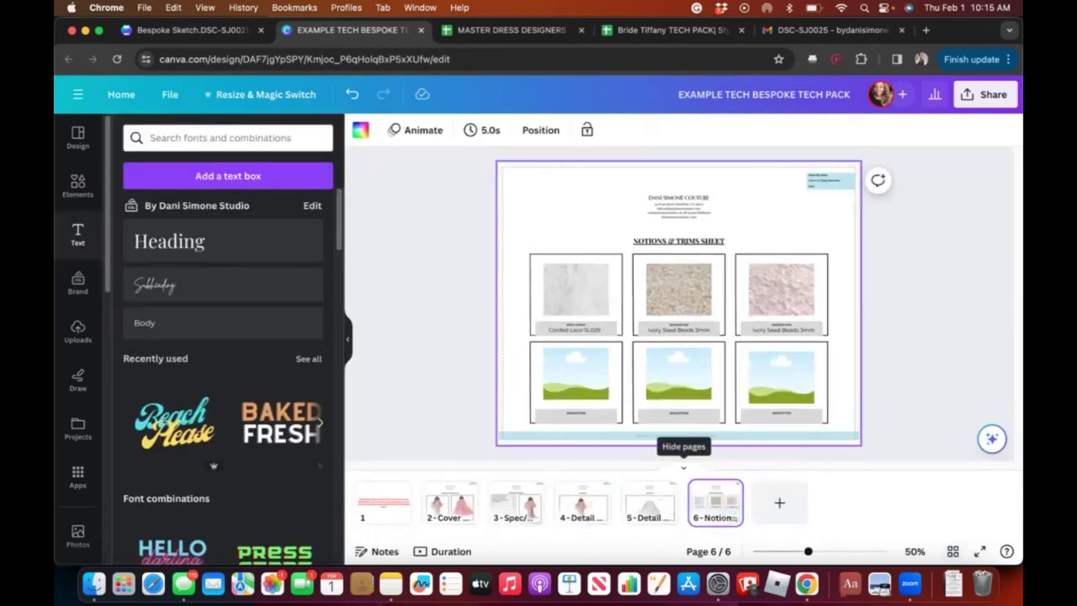
left_click(683, 468)
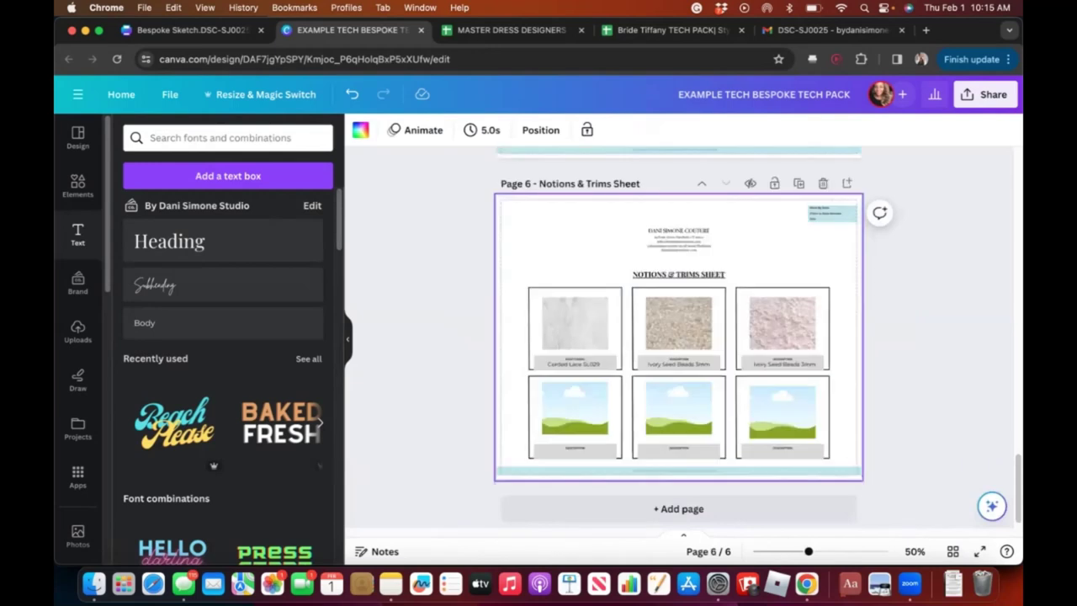
left_click(836, 551)
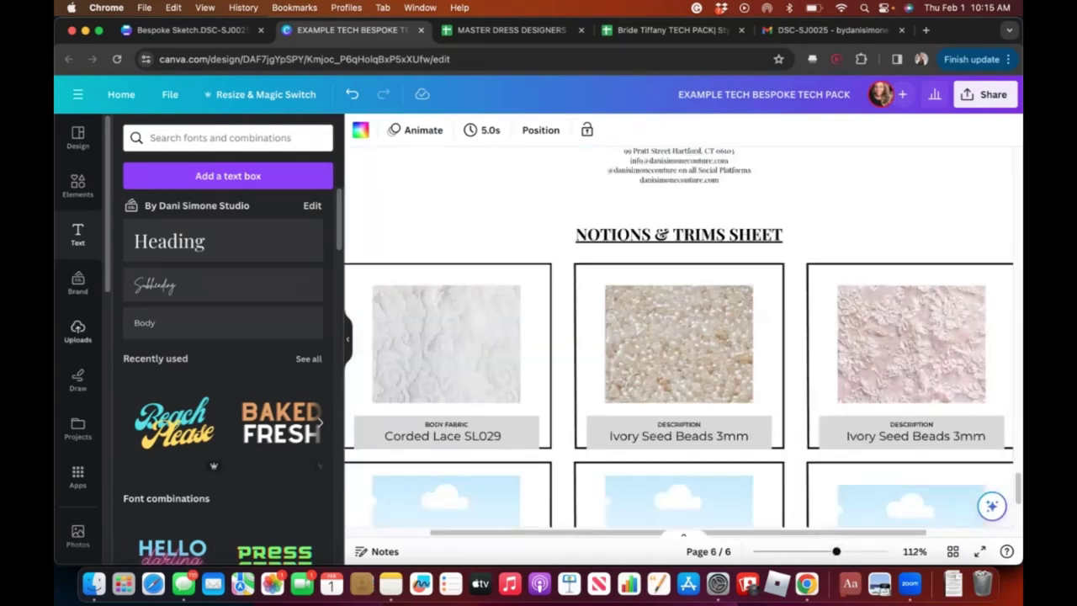
- Replace the Body Fabric swatch image with the uploaded photo of the gathered rose-brown mesh
left_click(78, 331)
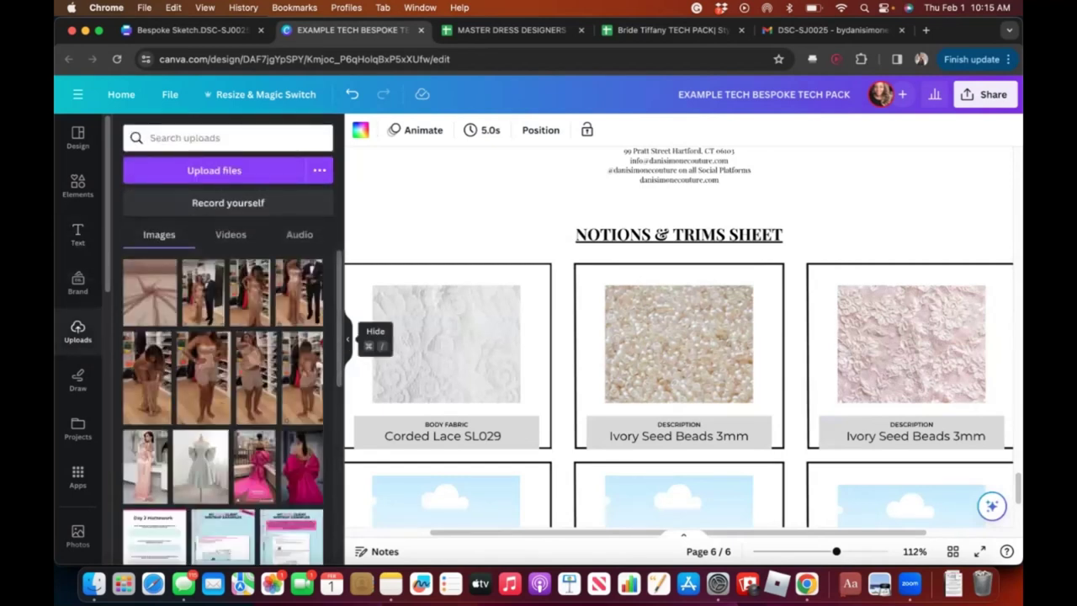
left_click(150, 292)
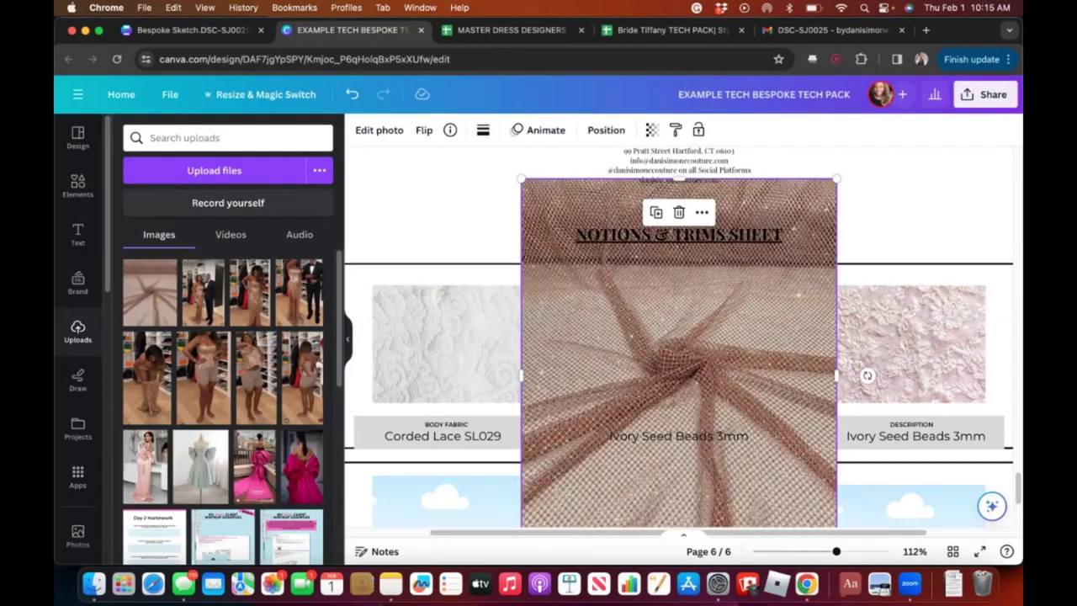
left_click_drag(679, 354, 446, 344)
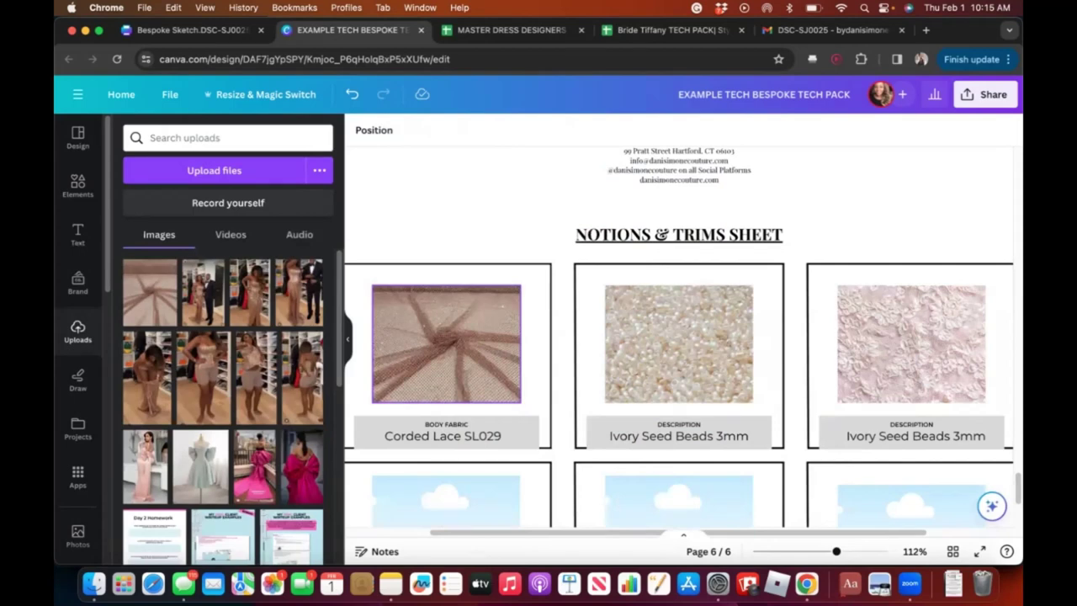
- Change the Body Fabric name on the Notions & Trims Sheet to "Skin tone sparkle mesh"
double_click(478, 436)
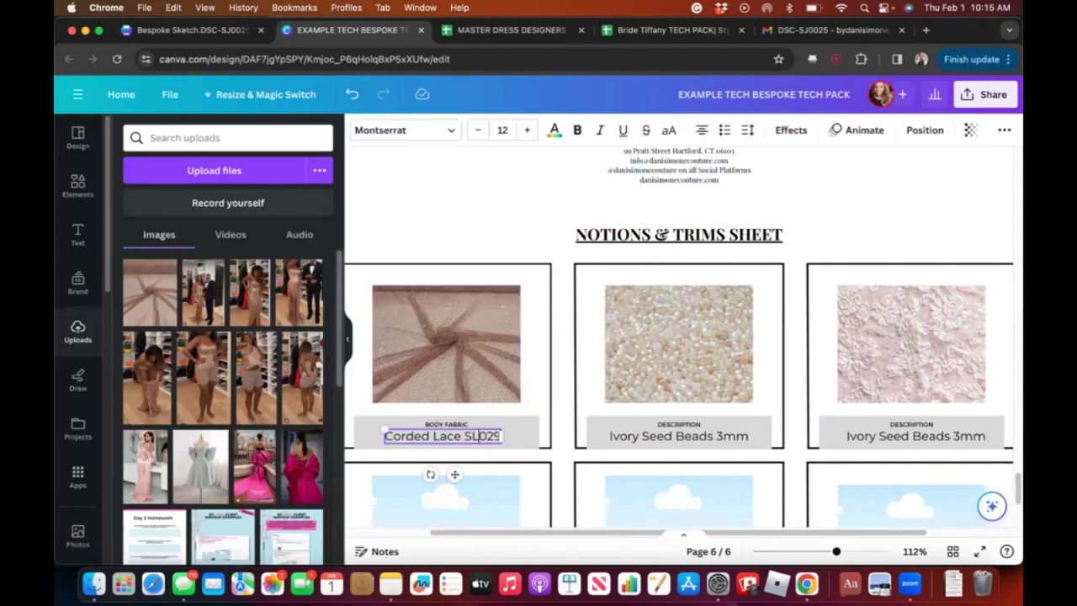
key("ctrl+a")
key("BackSpace")
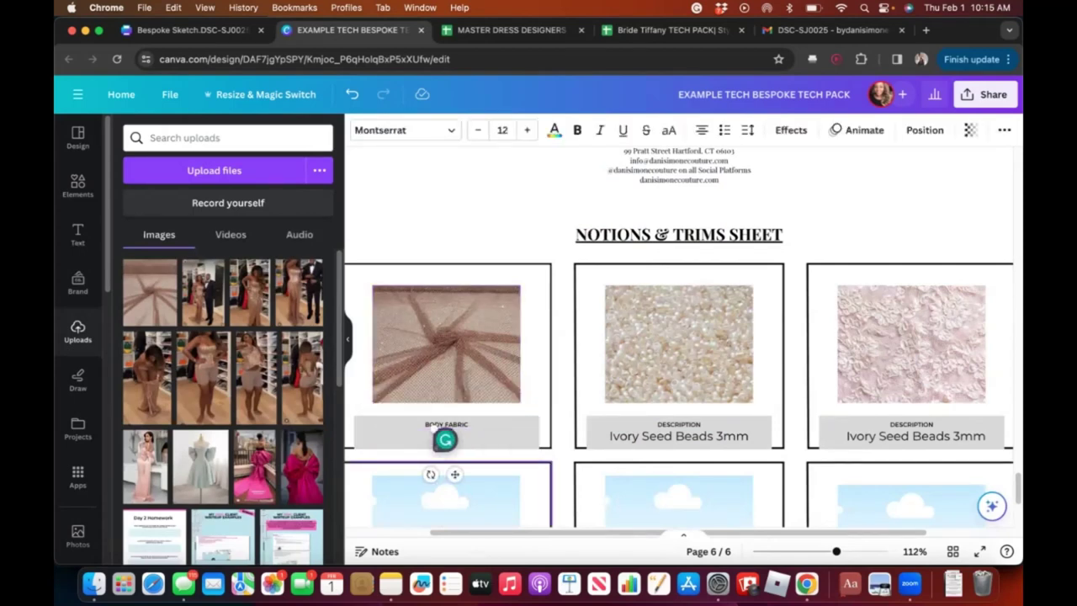
type("Skin tone spark")
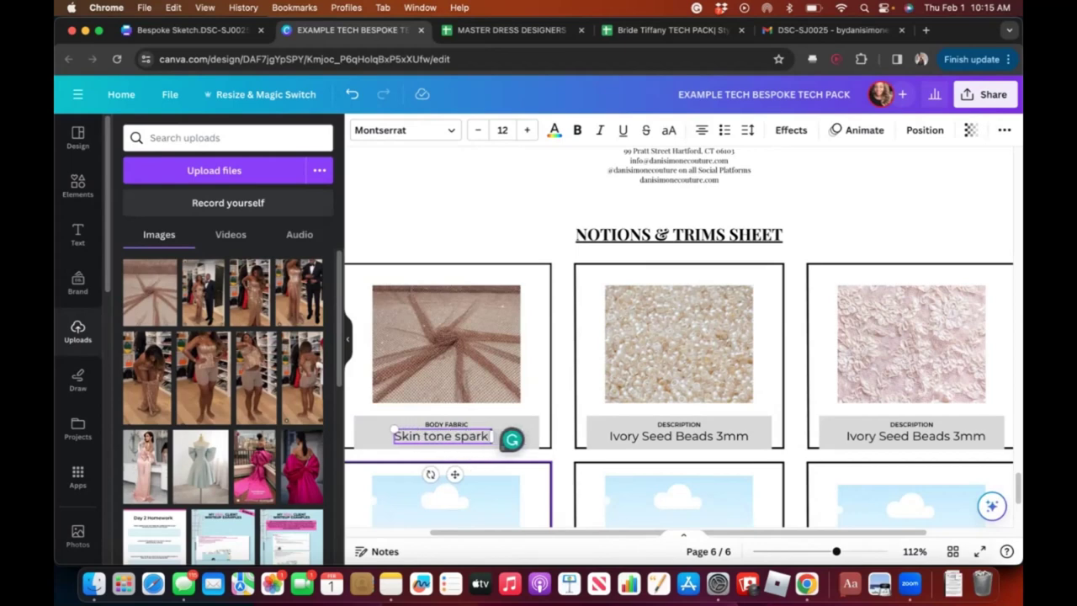
type("le mesh")
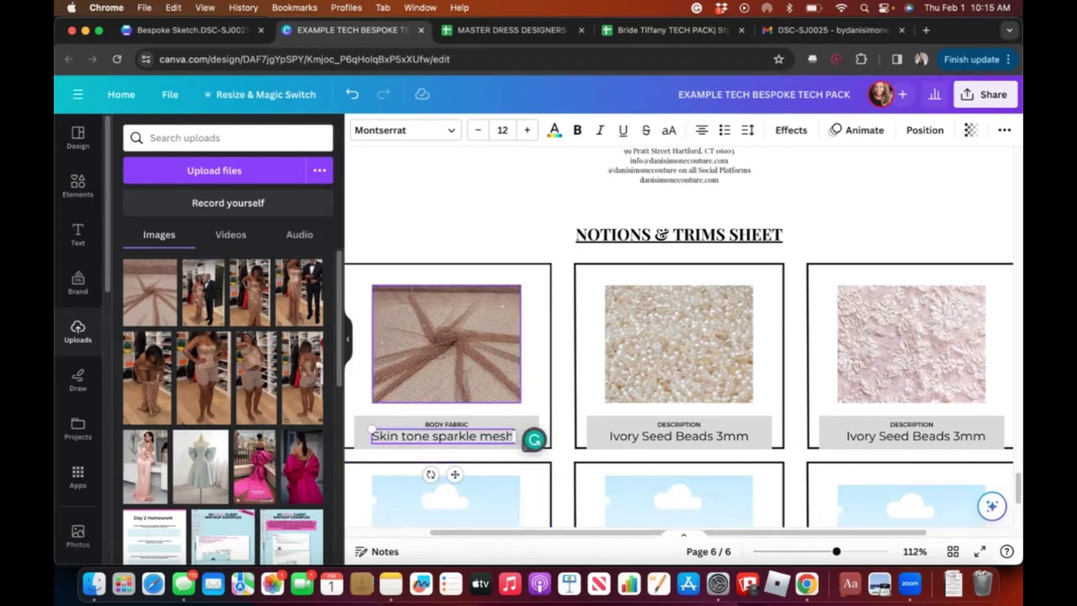
left_click(497, 455)
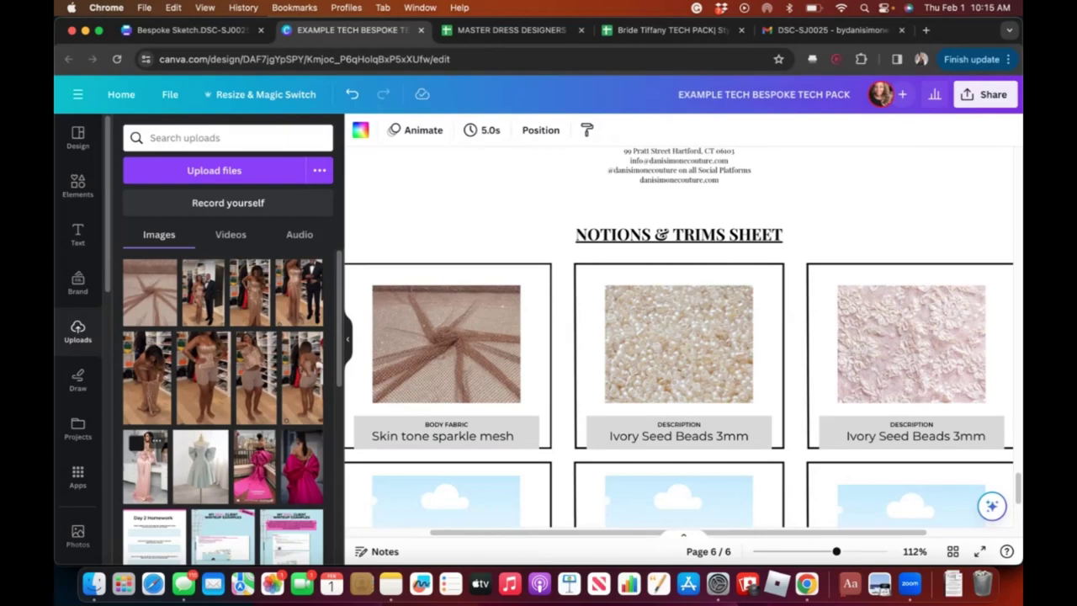
- Replace the ivory seed beads swatch image with the uploaded pink gown photo, enlarged and cropped to the back bow
left_click(146, 466)
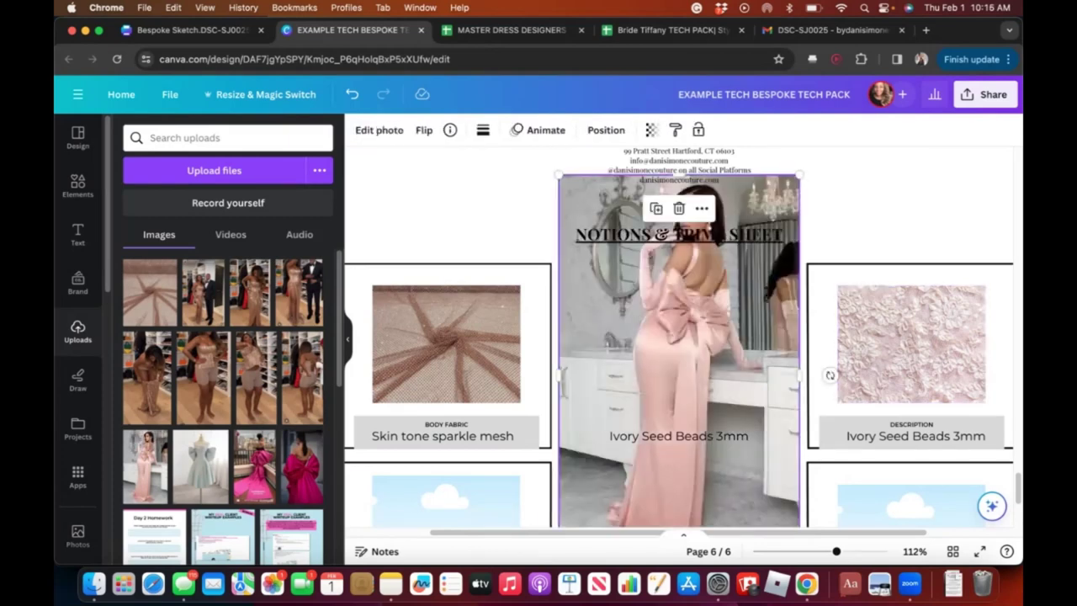
left_click_drag(679, 351, 679, 344)
double_click(679, 343)
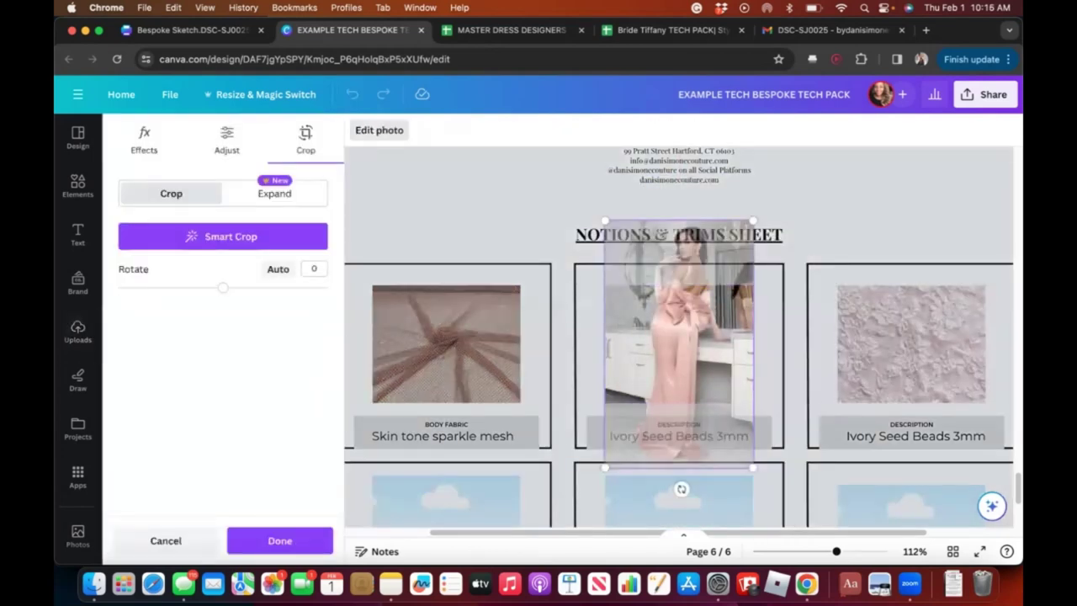
left_click_drag(753, 467, 863, 597)
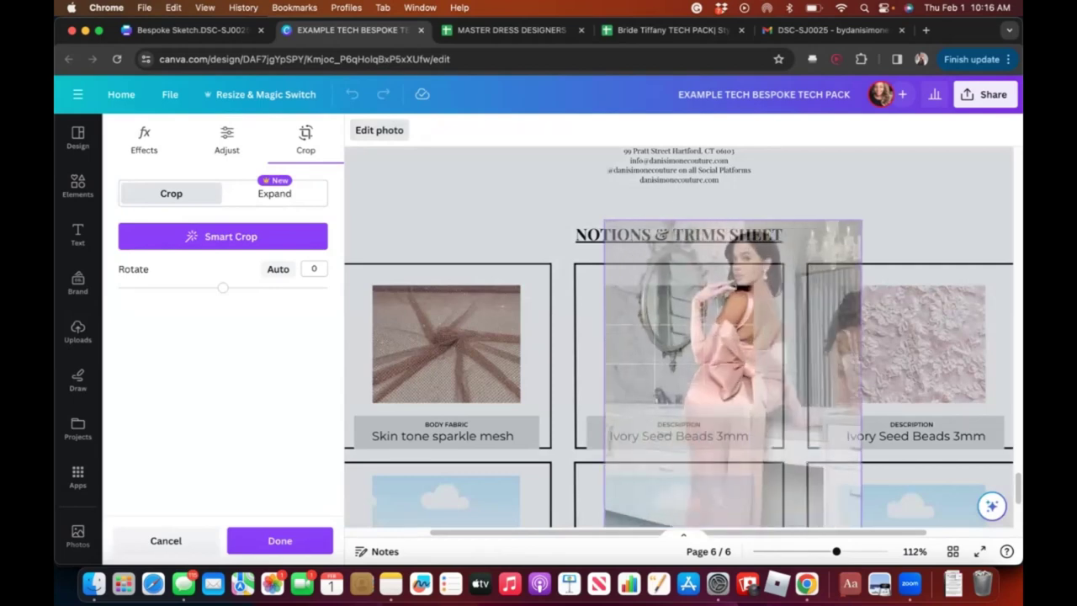
left_click_drag(638, 357, 558, 318)
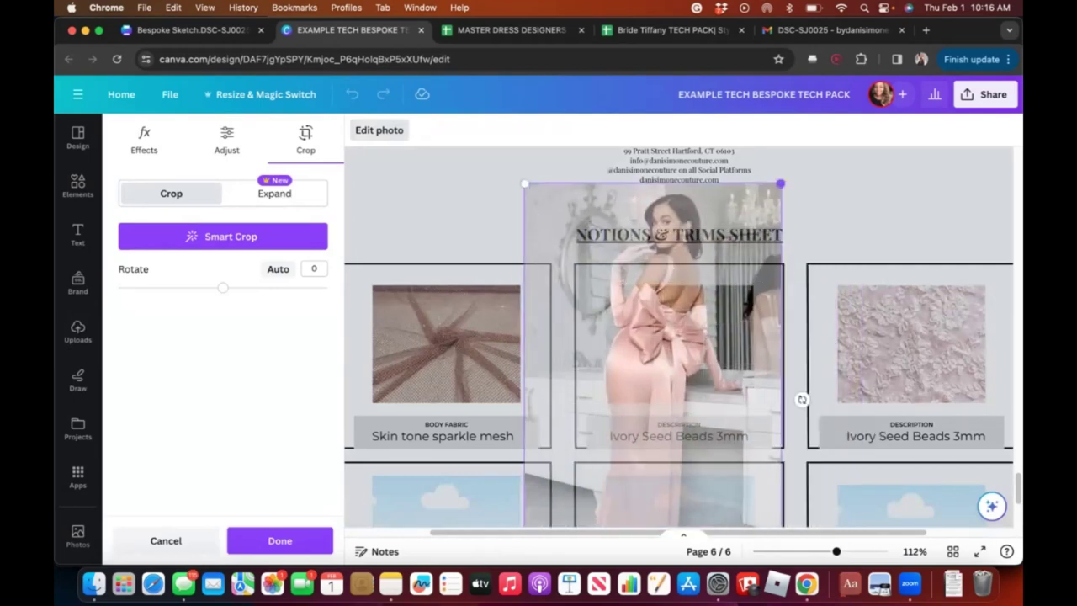
left_click_drag(781, 184, 827, 111)
left_click_drag(847, 361, 822, 413)
left_click(875, 370)
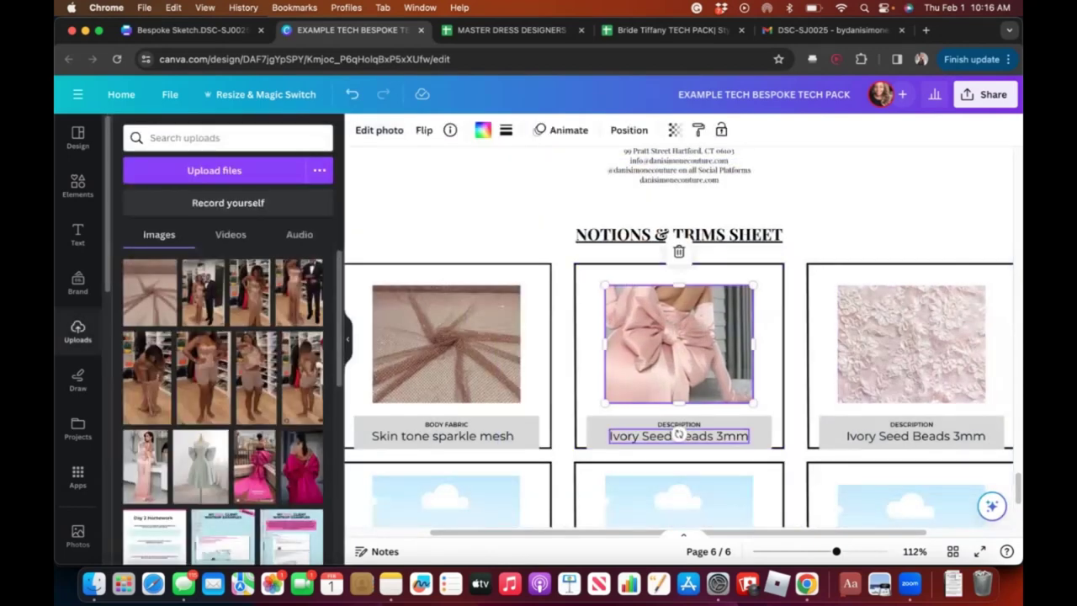
- Change the description under the bow photo to "Matte satin blush bow"
double_click(678, 436)
key("super+a")
type("Mikad")
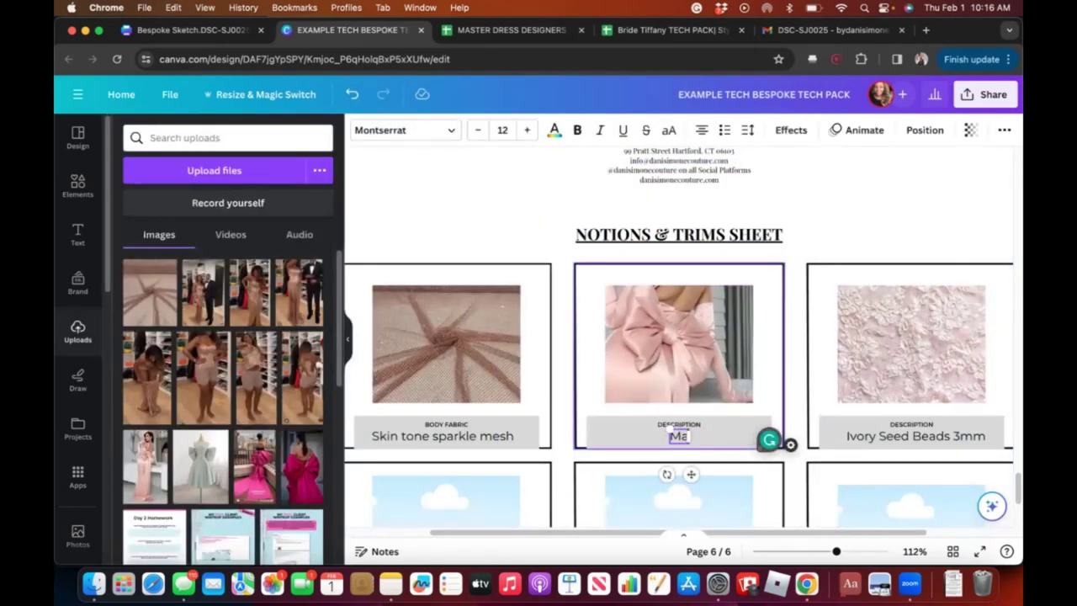
type("atte satin blus")
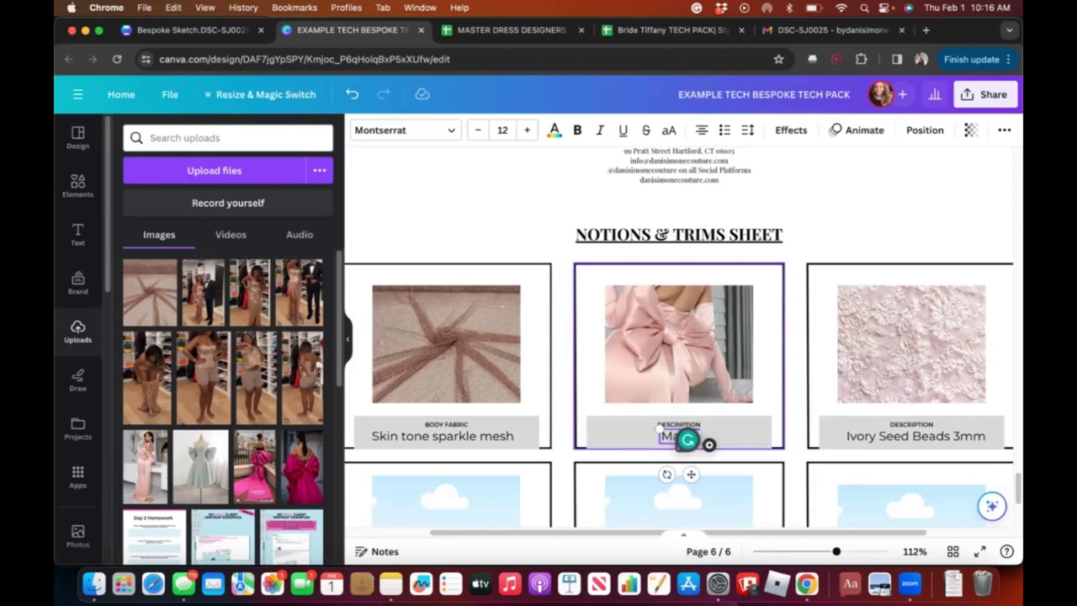
type("h bow")
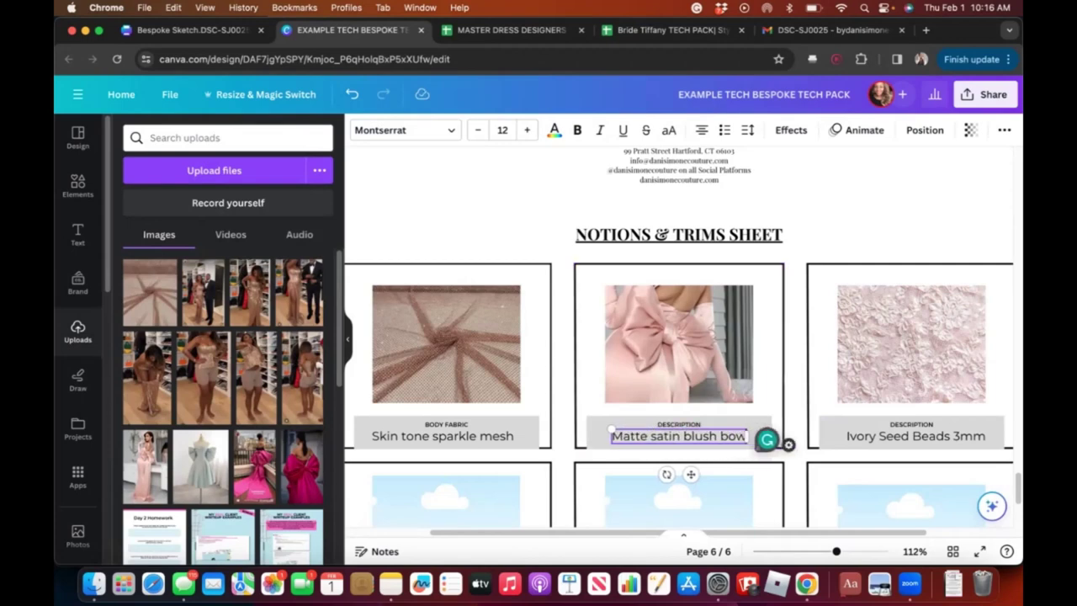
left_click(796, 455)
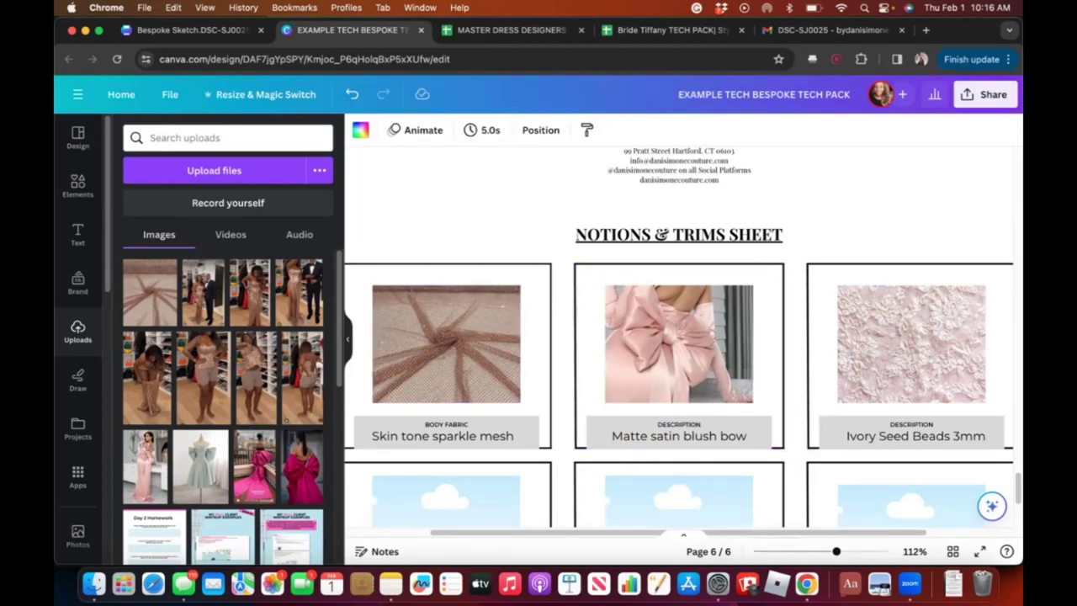
- Duplicate the page 5 Detail Sheet with the skirt callouts
scroll(678, 337, "down", 5, "ctrl")
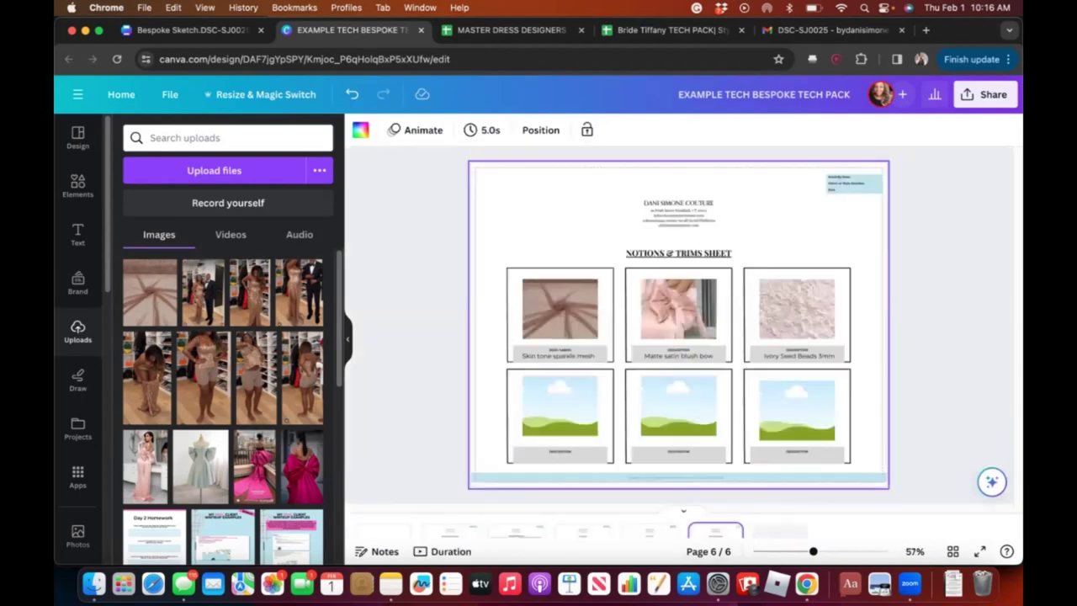
left_click(684, 535)
left_click(649, 504)
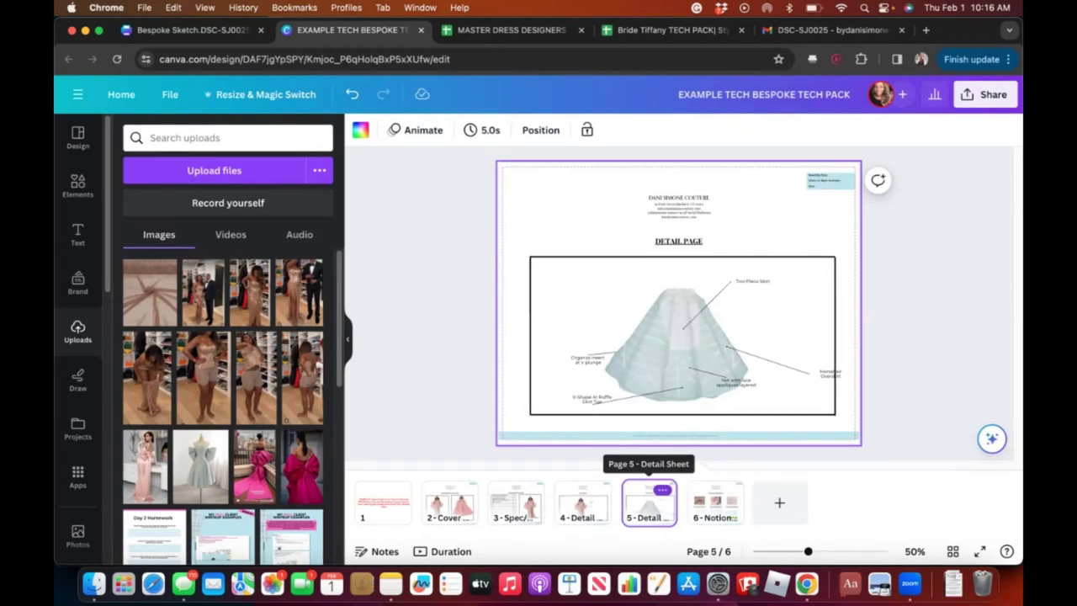
left_click(663, 490)
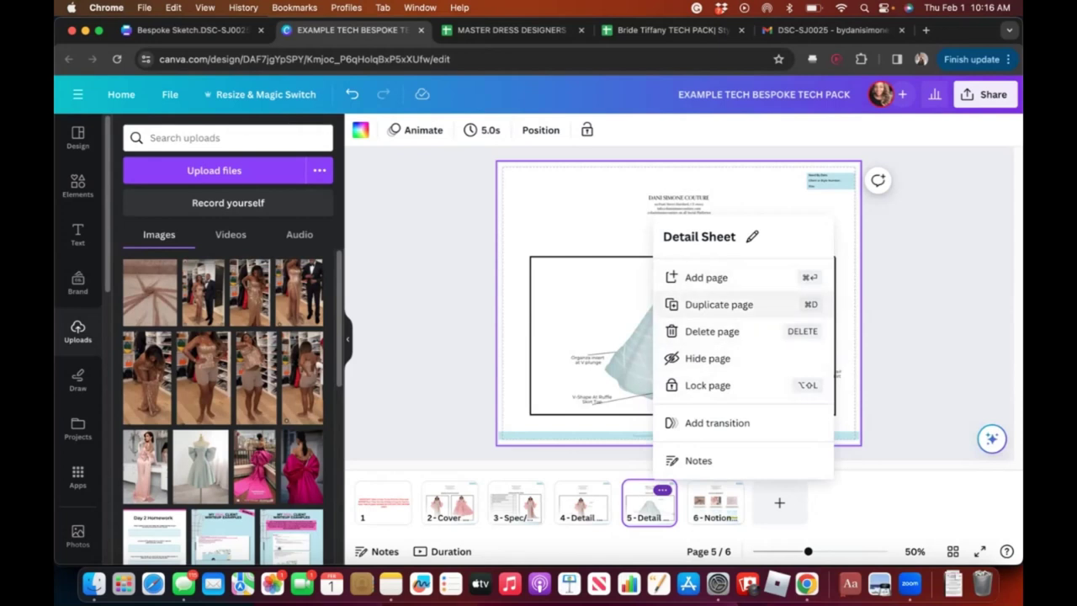
left_click(719, 303)
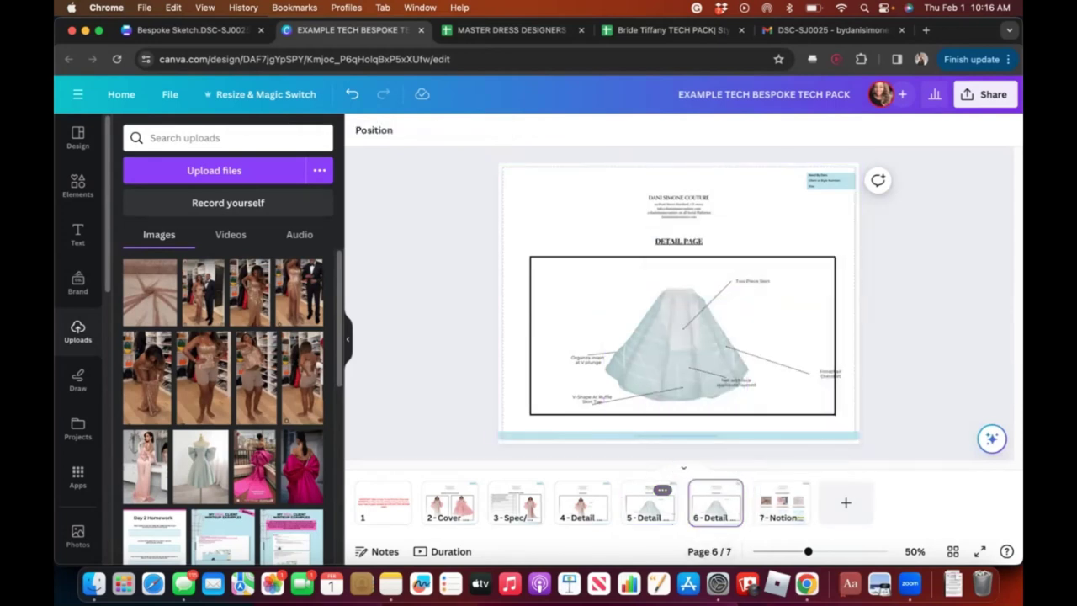
left_click(683, 468)
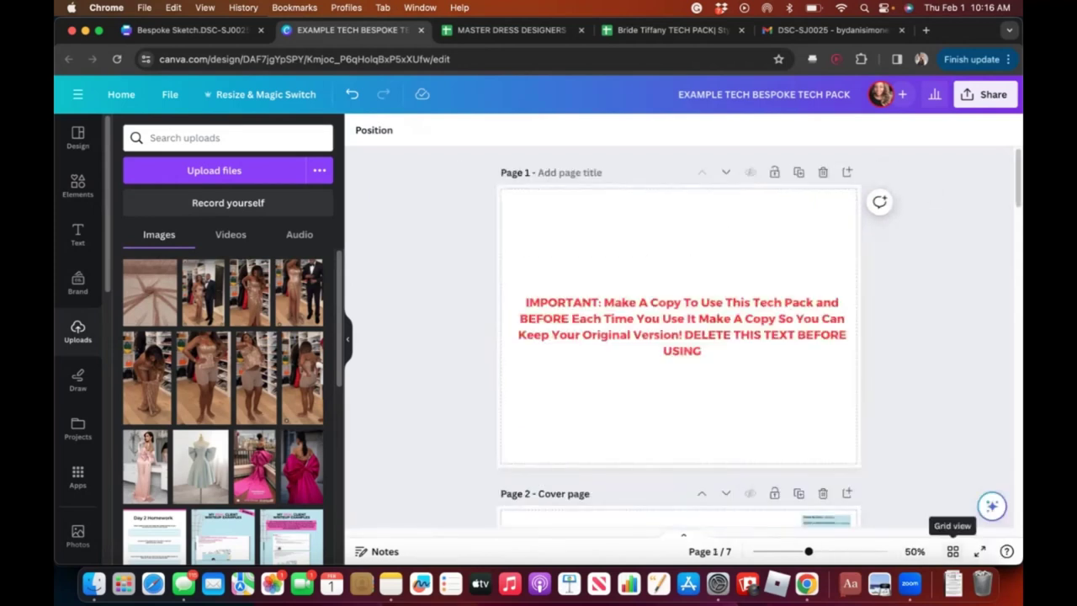
- Duplicate the page 6 Detail Sheet from the overview of all pages and return to the normal page view
left_click(952, 552)
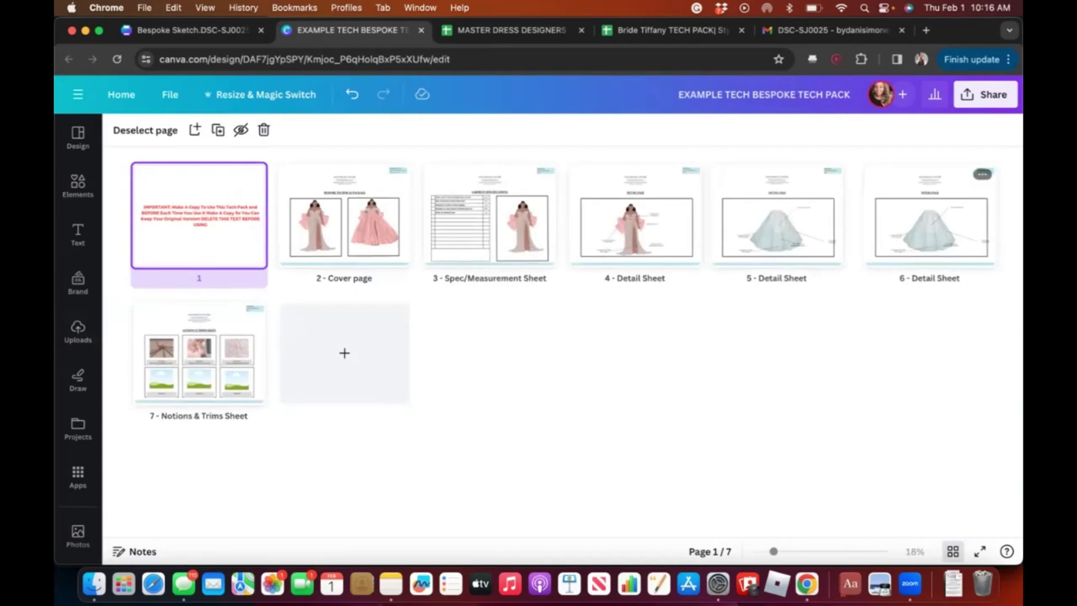
left_click(926, 215)
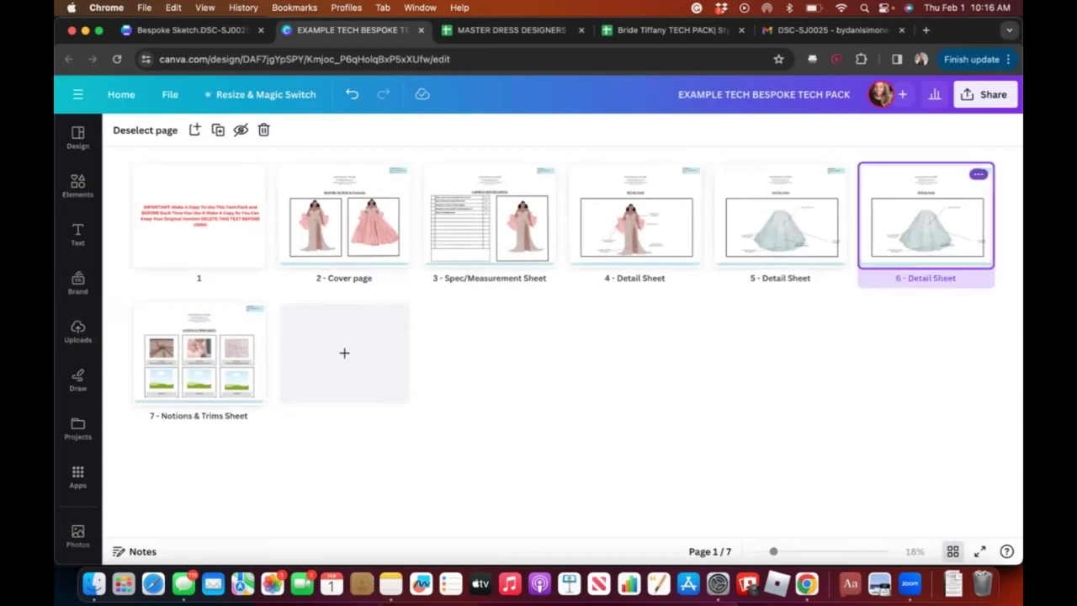
left_click(978, 174)
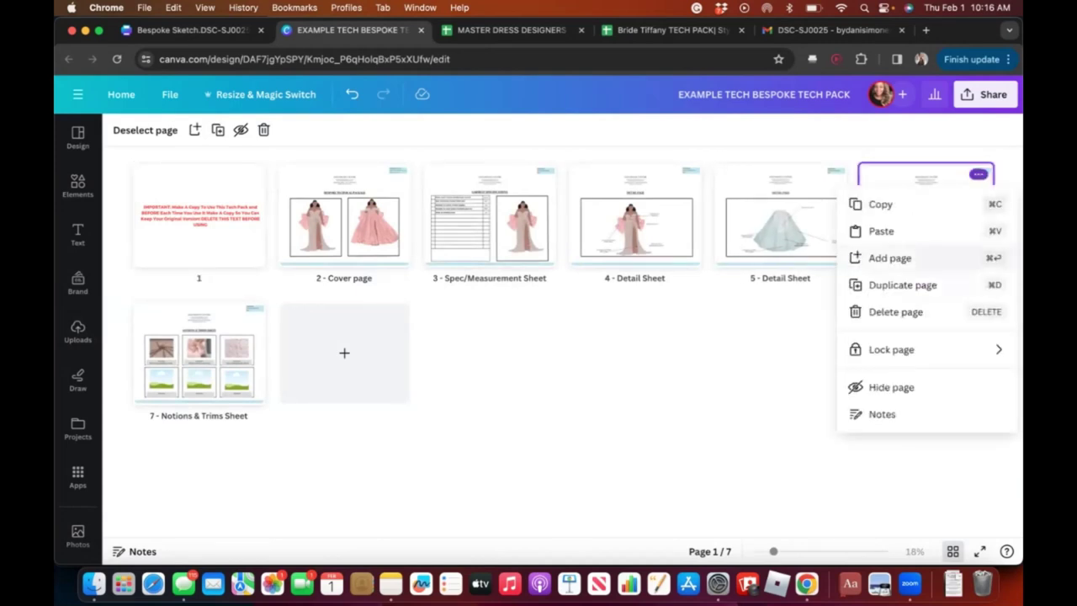
left_click(902, 284)
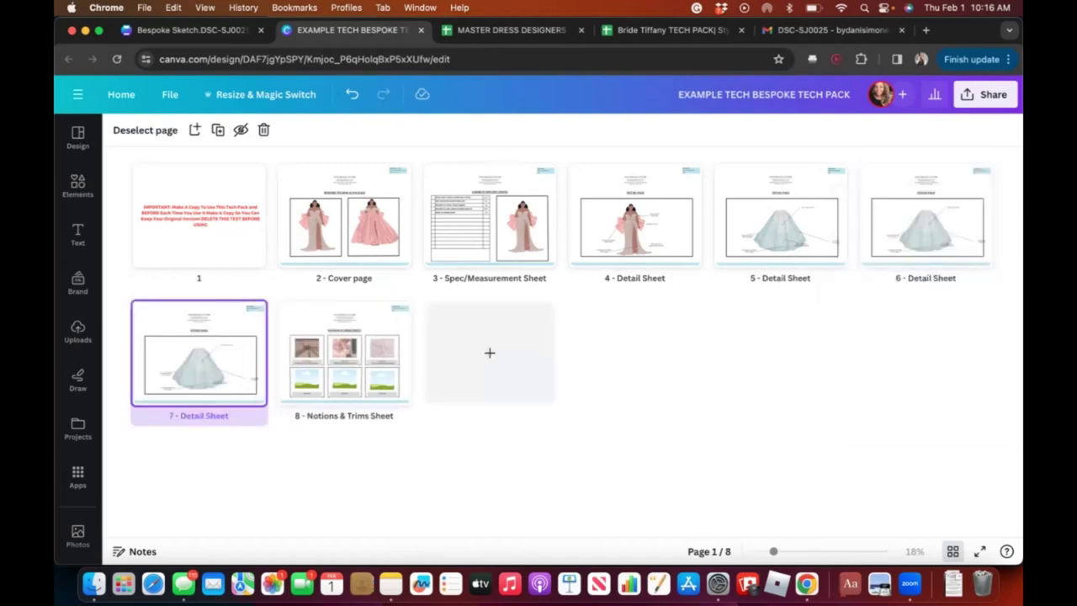
left_click(953, 551)
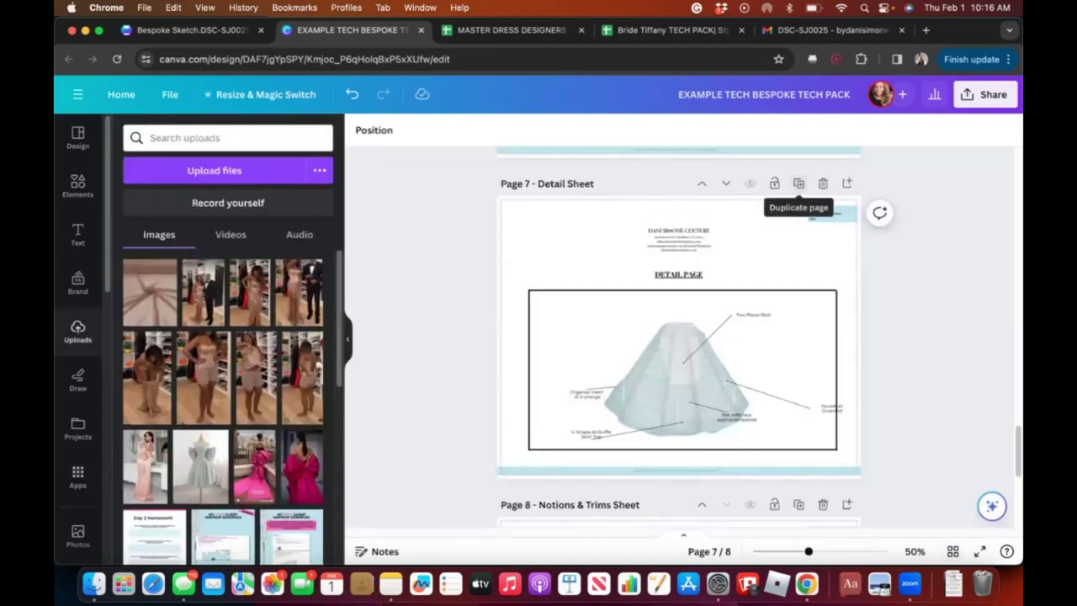
- Duplicate the page 7 Detail Sheet and replace the copy's skirt image with the uploaded photo of the woman bending over in the sparkly gown
left_click(799, 184)
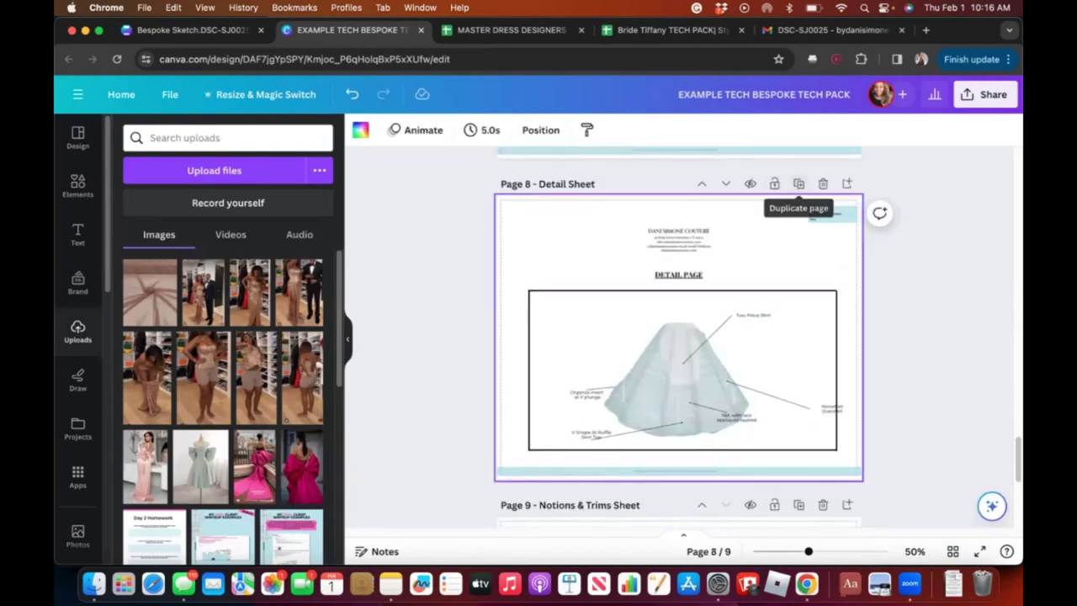
left_click(676, 383)
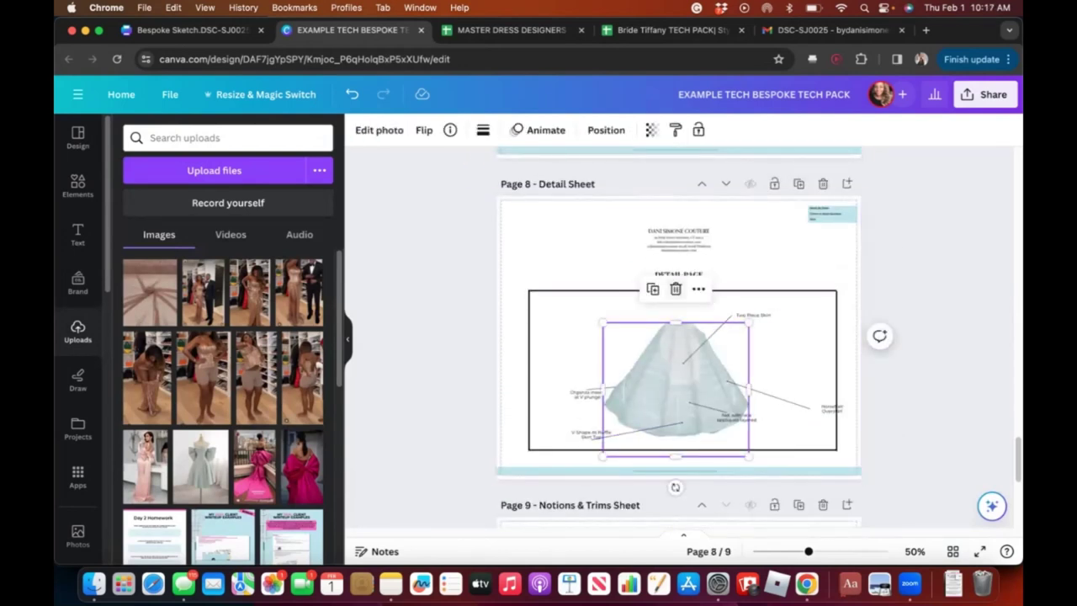
key("Delete")
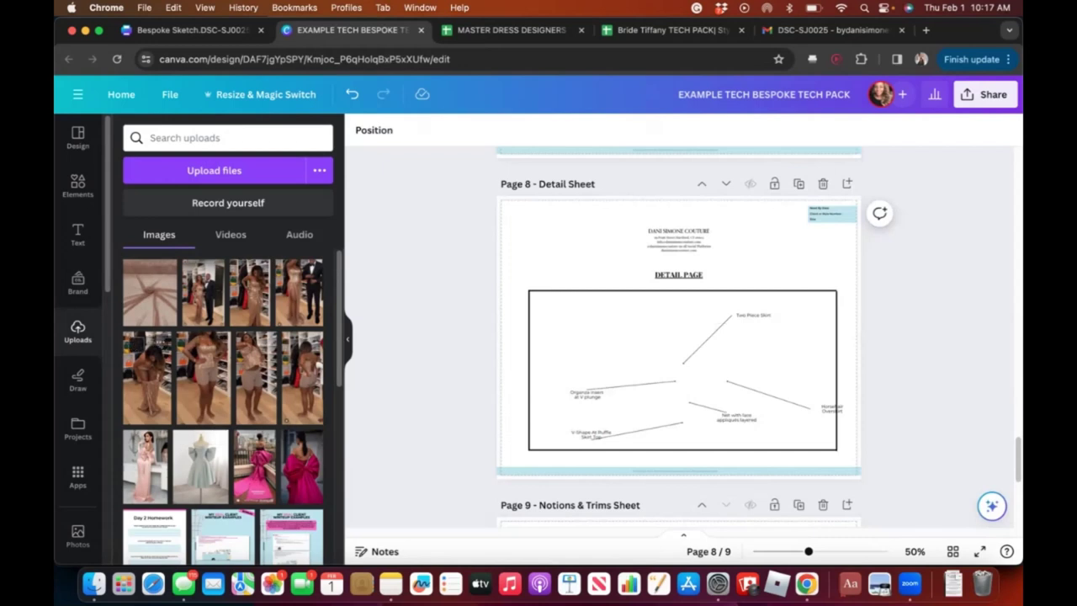
left_click(144, 371)
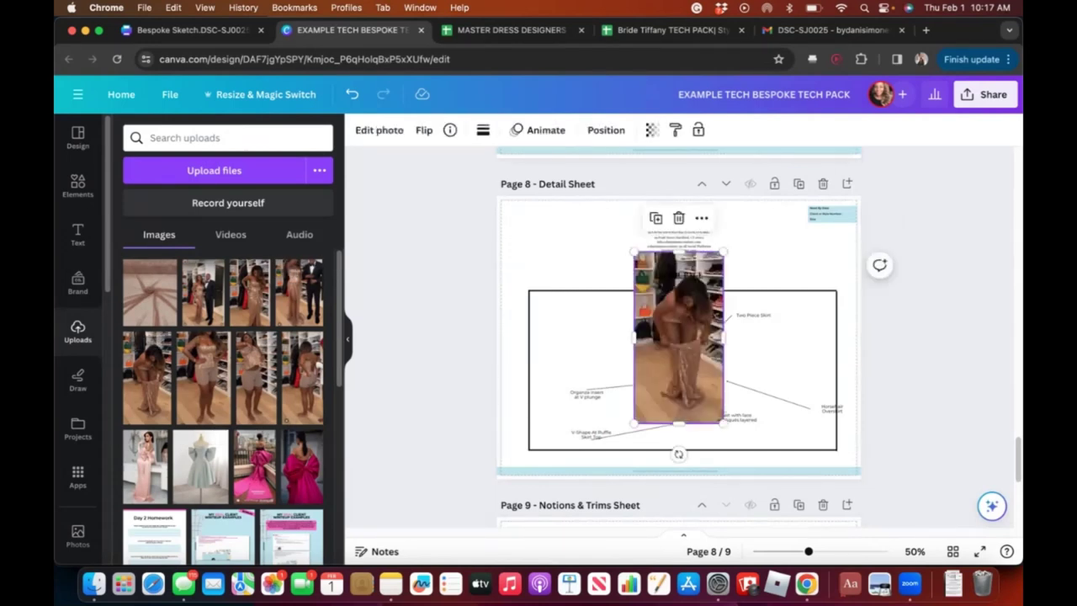
left_click(573, 353)
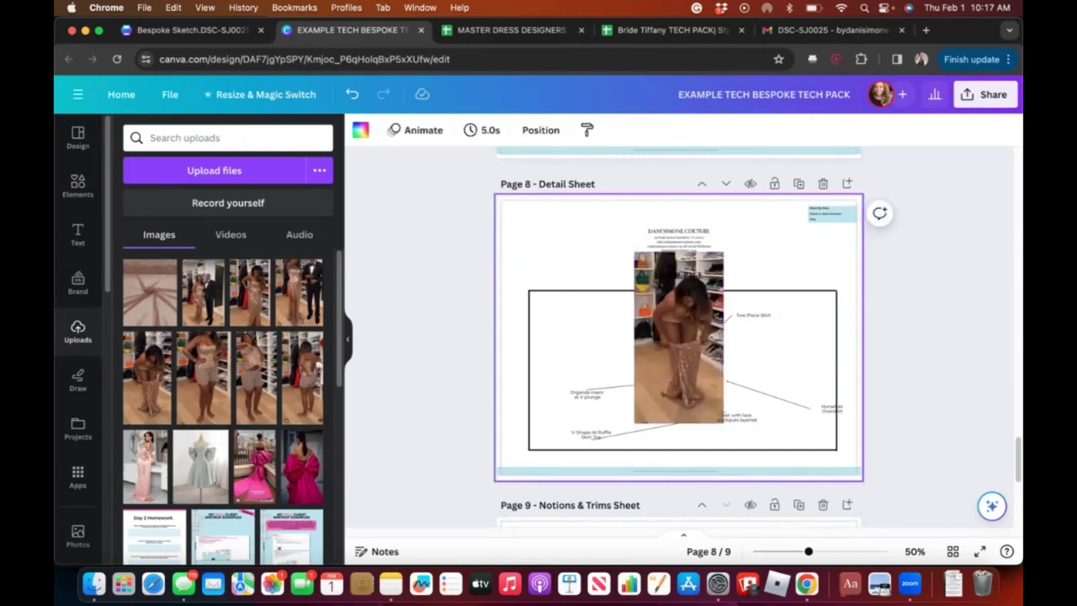
- Try to delete the "Organza insert at V plunge" callout and its line from page 8
left_click(586, 394)
key("Delete")
left_click(623, 386)
key("Delete")
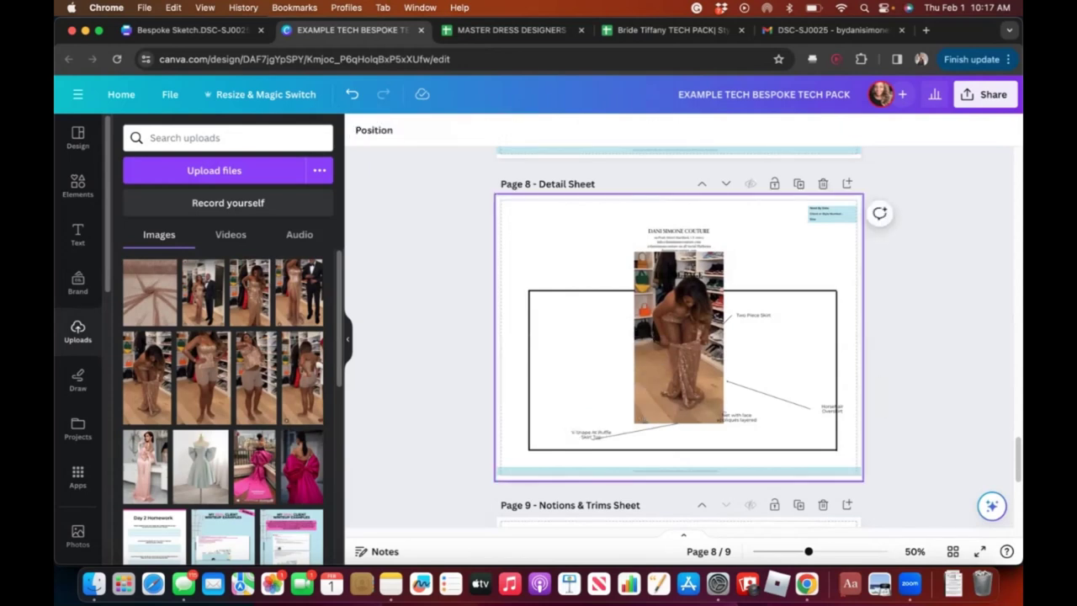
left_click(592, 434)
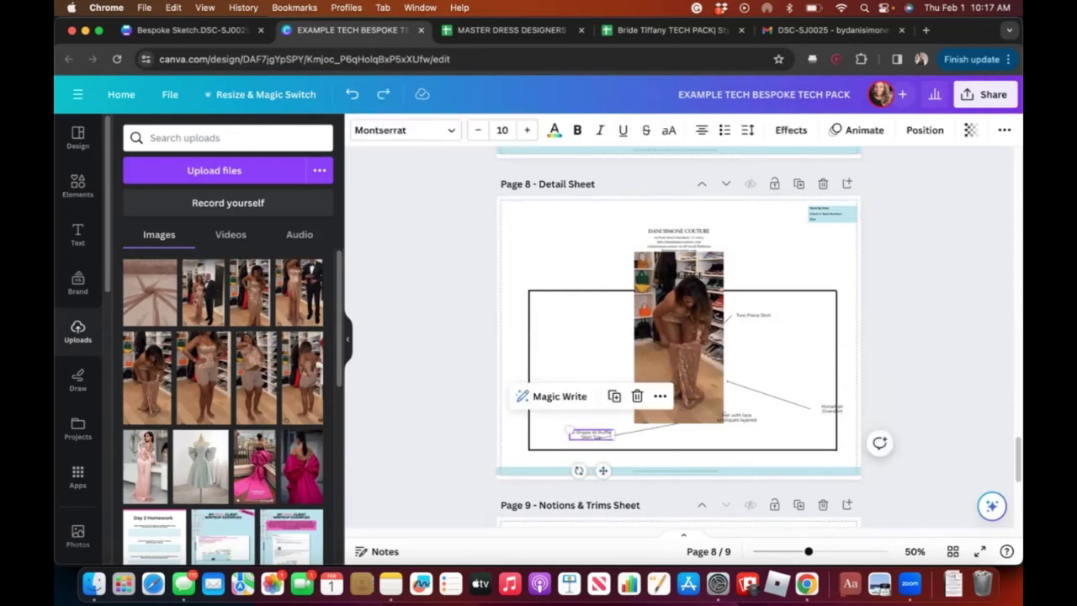
left_click(589, 353)
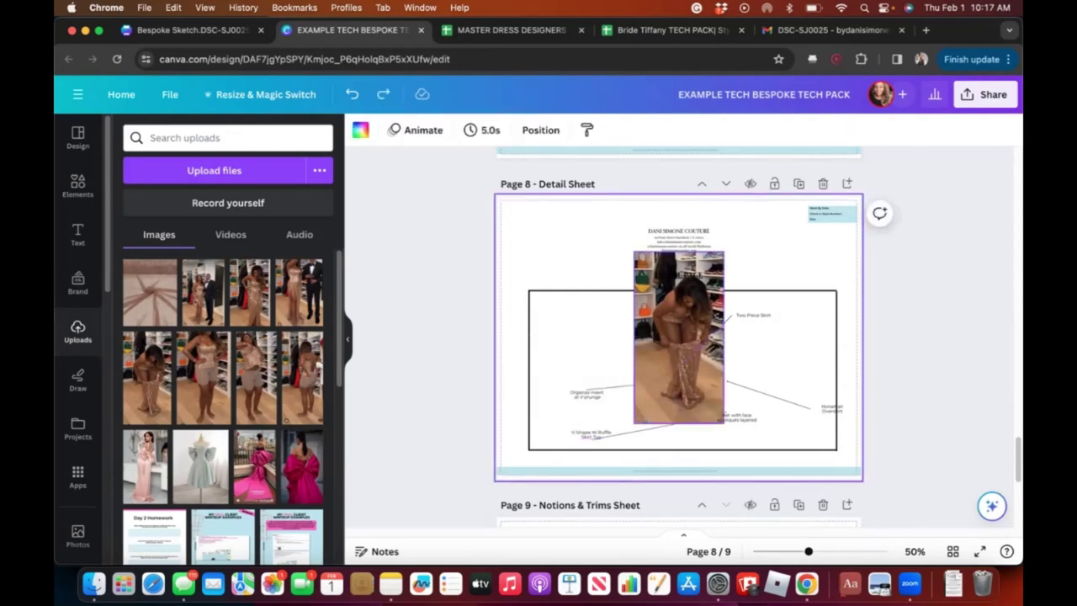
- Move the gown photo down into the page 8 detail frame and crop its upper edge so it fits, about 2.8 by 4.8 in size
left_click_drag(697, 345, 701, 372)
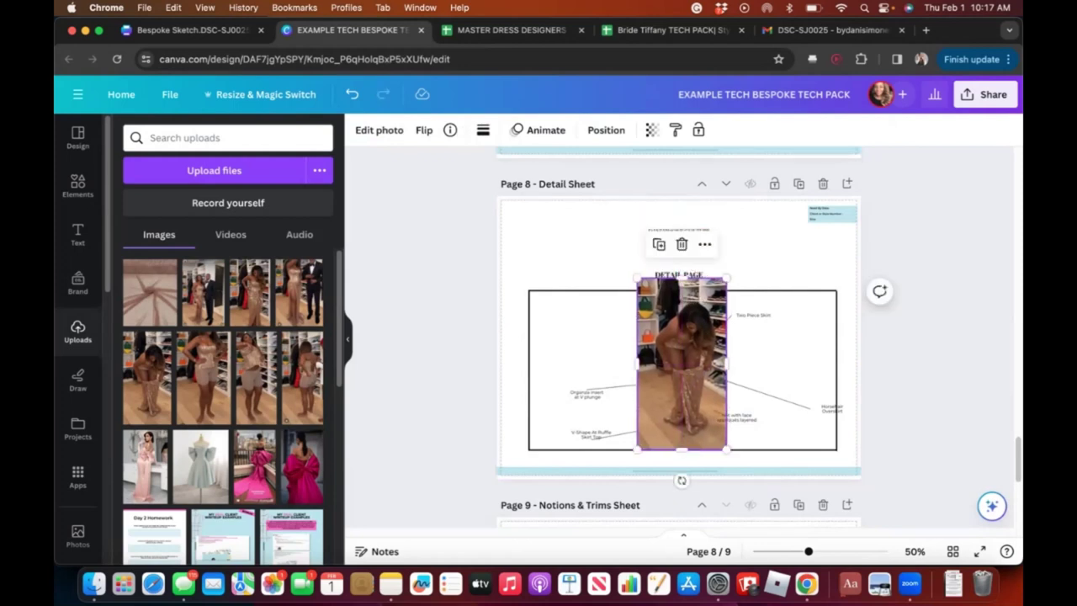
left_click_drag(682, 277, 682, 295)
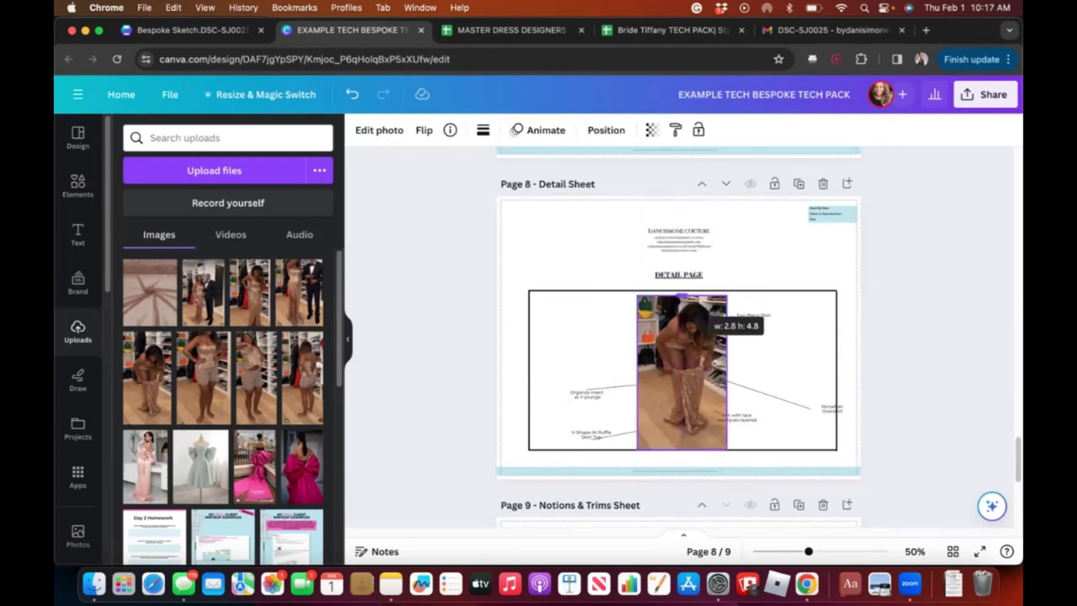
left_click_drag(682, 371, 683, 369)
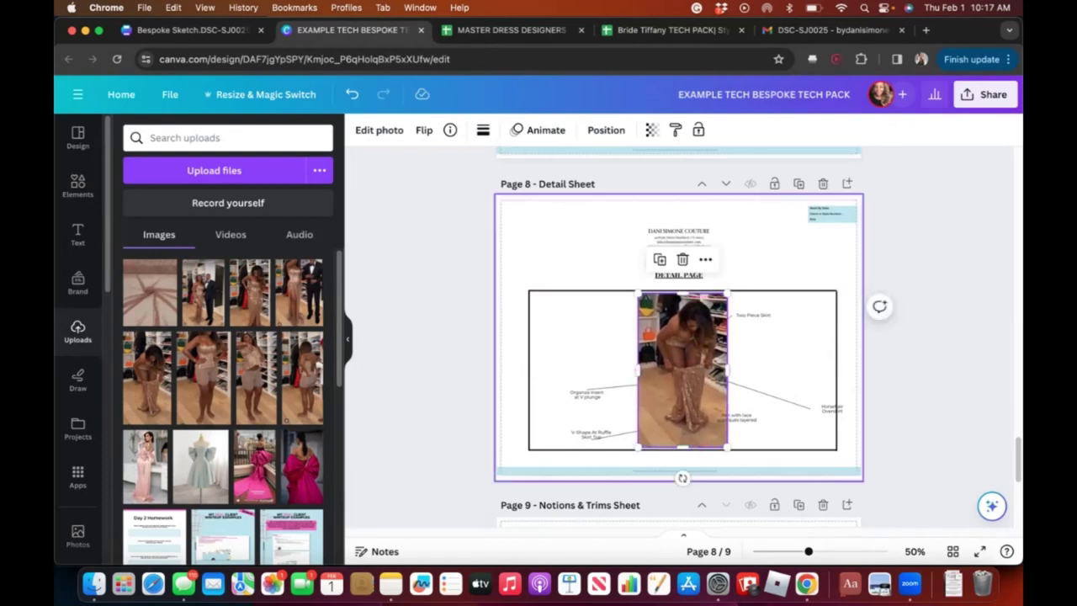
- Replace the skirt image on the page 7 Detail Sheet with the uploaded back-view photo of the woman in the corset and shorts
scroll(681, 370, "up", 10)
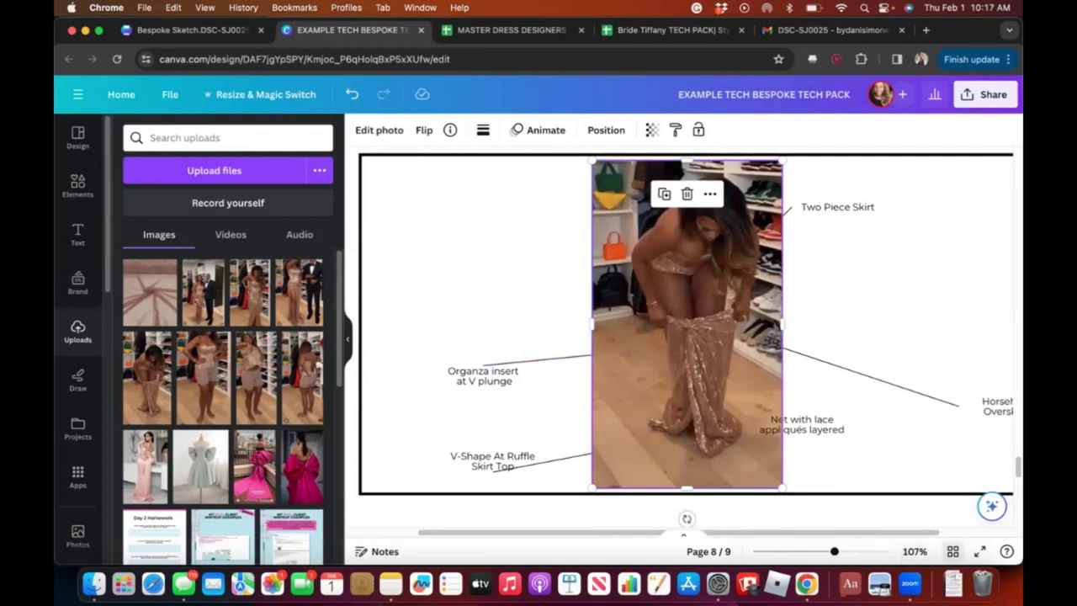
left_click(952, 551)
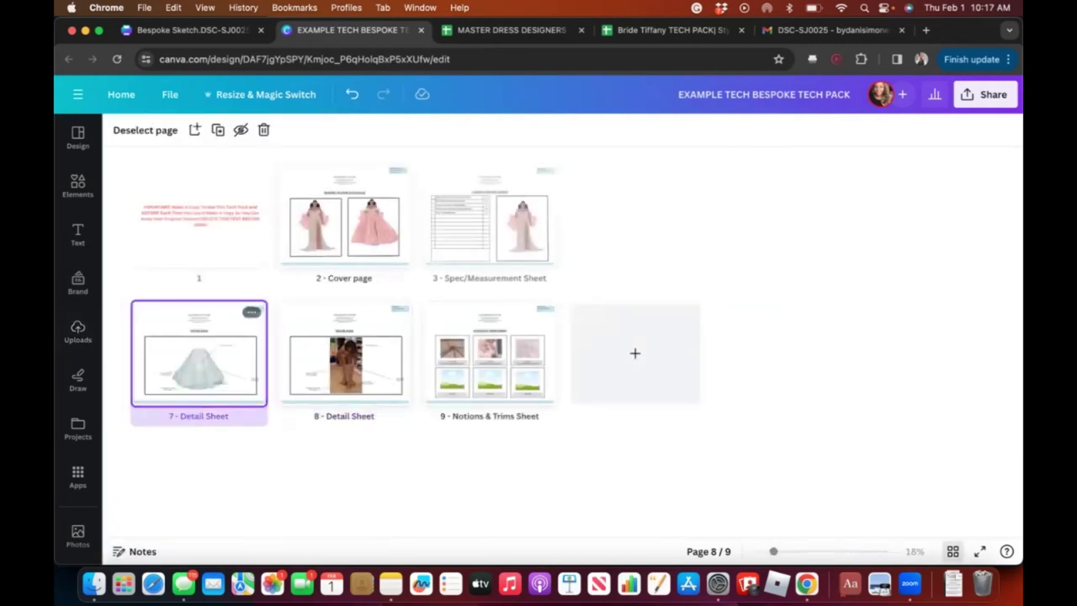
left_click(953, 551)
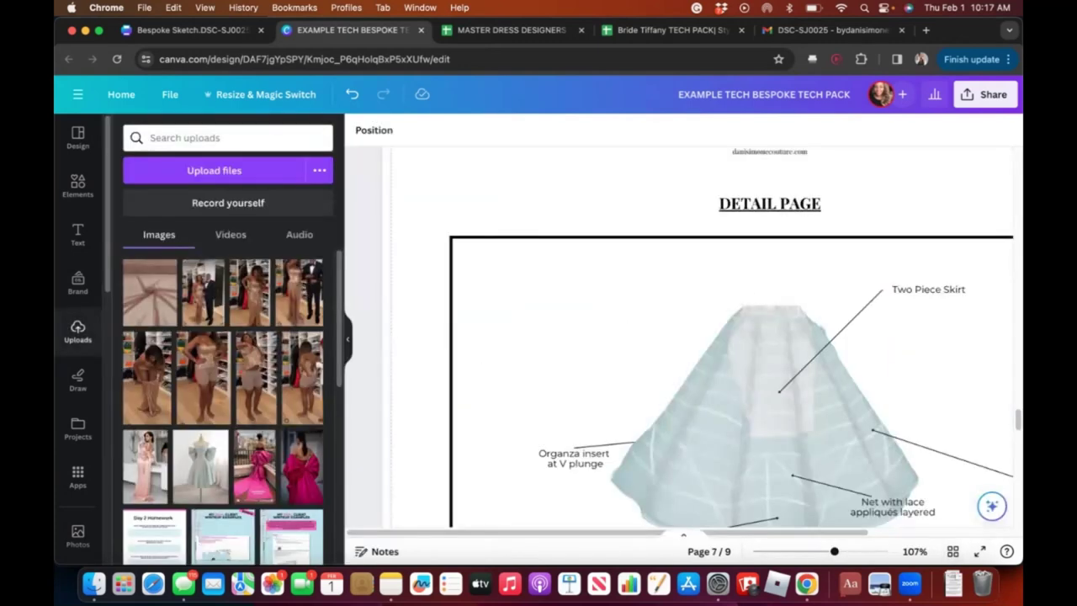
left_click(765, 417)
key("BackSpace")
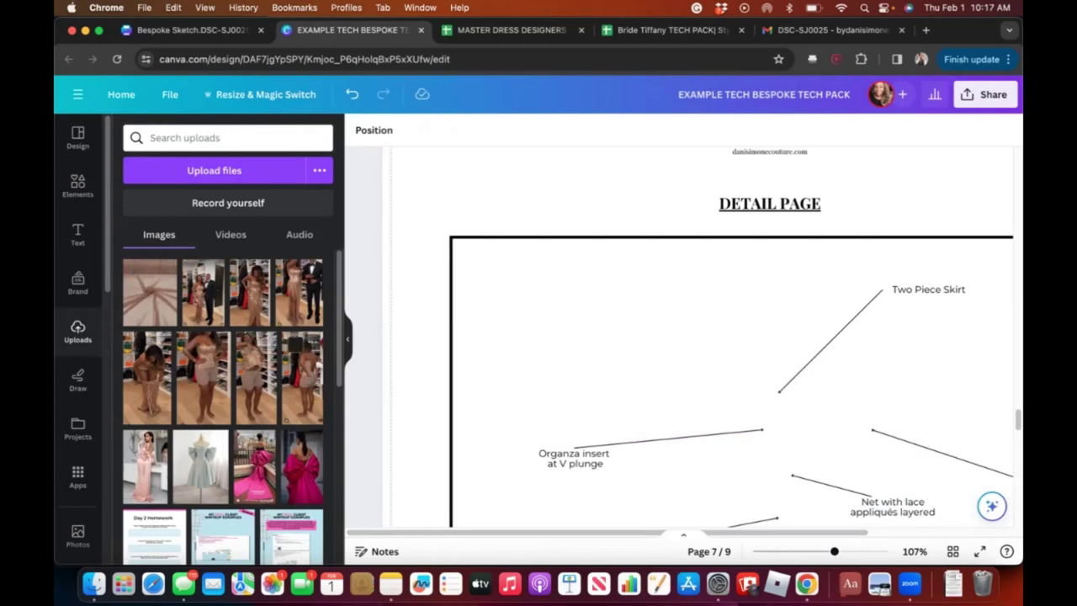
left_click(301, 377)
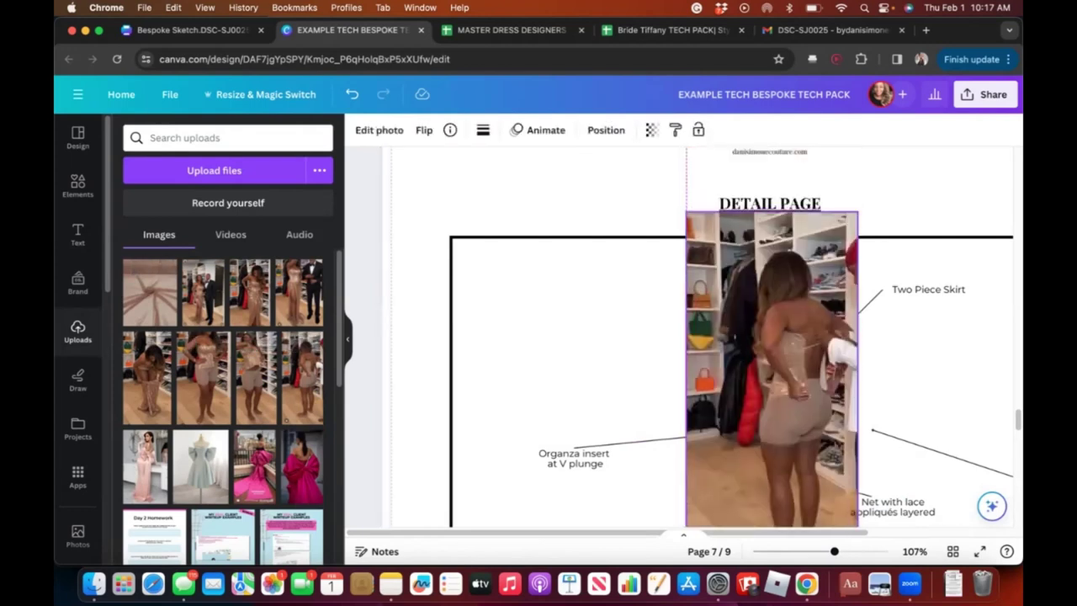
- Crop the back-view photo's upper and lower edges, move it up inside the page 7 frame, and show the overview of all pages
left_click_drag(771, 211, 780, 295)
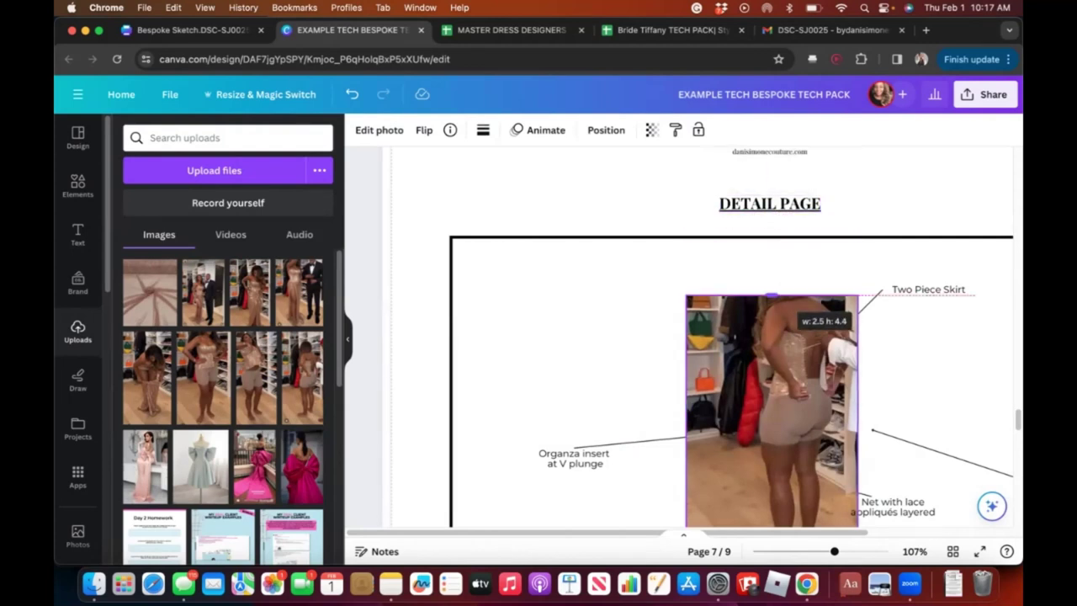
scroll(780, 295, "down", 2)
left_click_drag(772, 515, 772, 493)
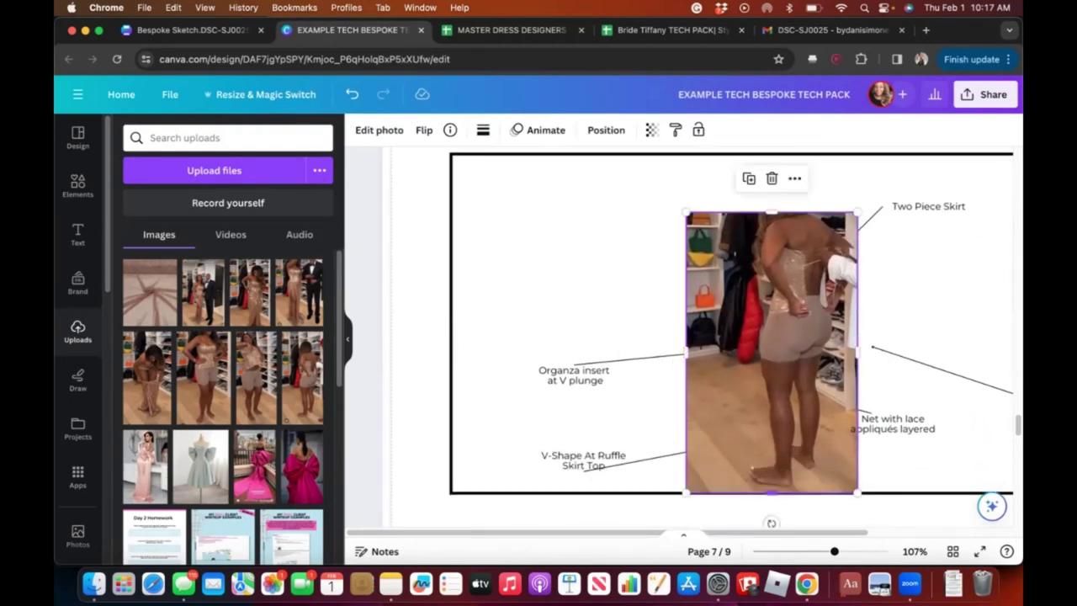
left_click_drag(771, 353, 772, 331)
left_click(965, 481)
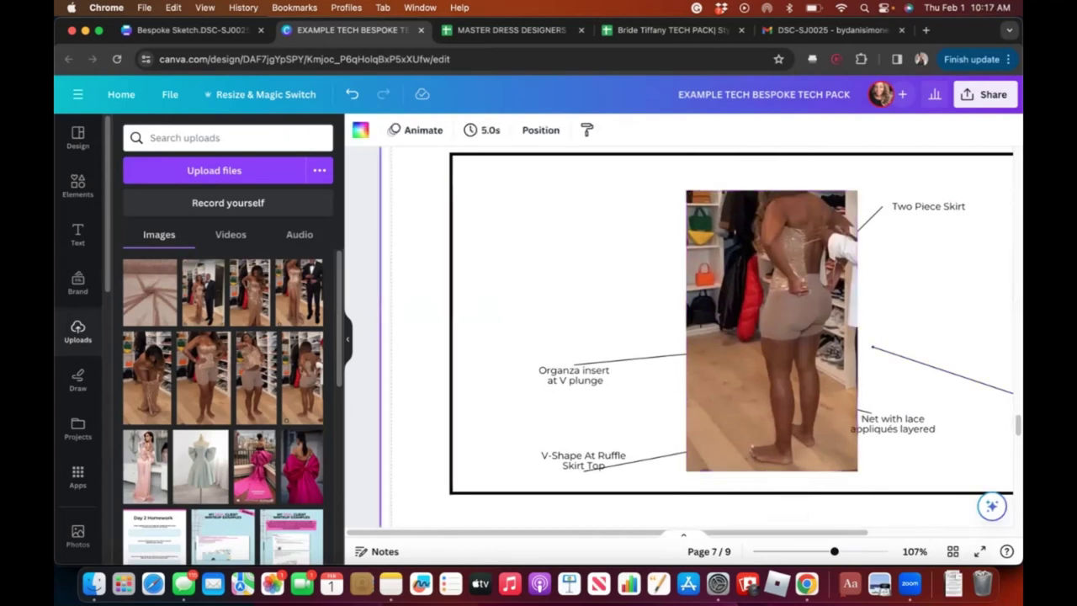
left_click_drag(834, 552, 815, 551)
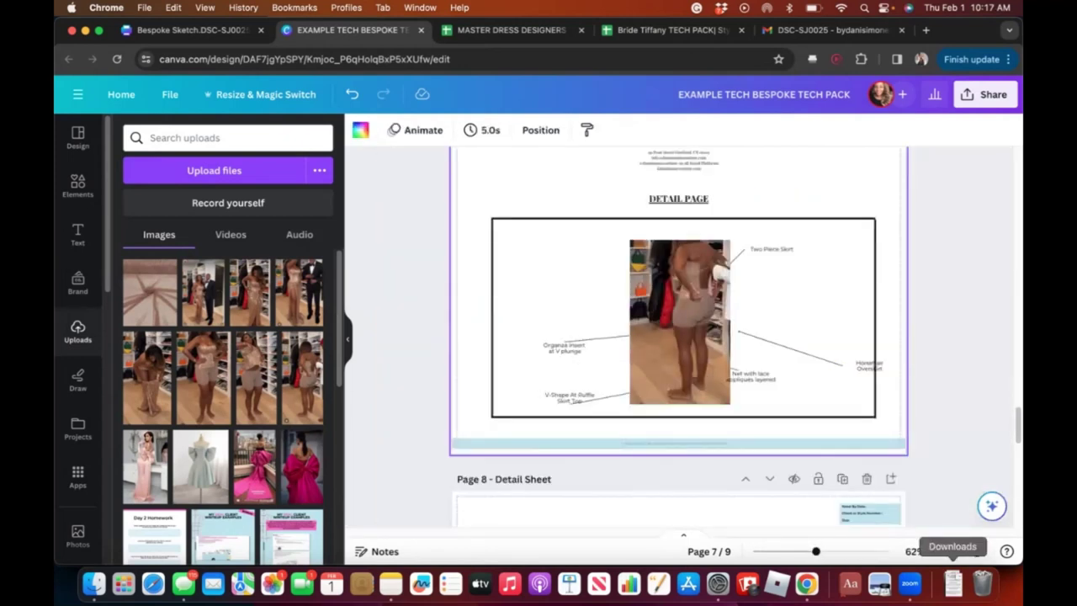
left_click(953, 551)
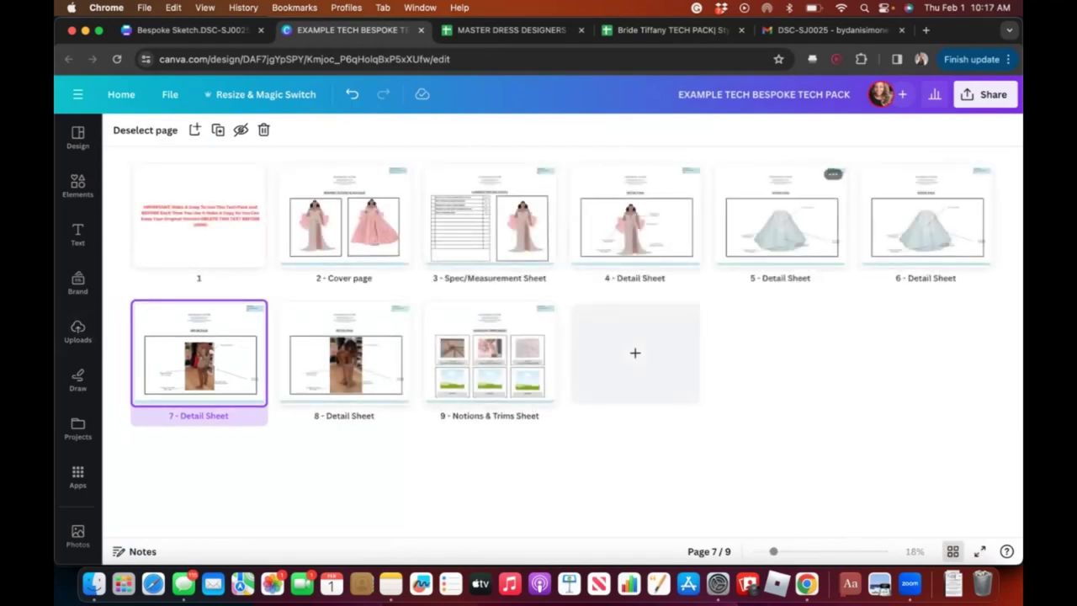
left_click(780, 215)
left_click(833, 174)
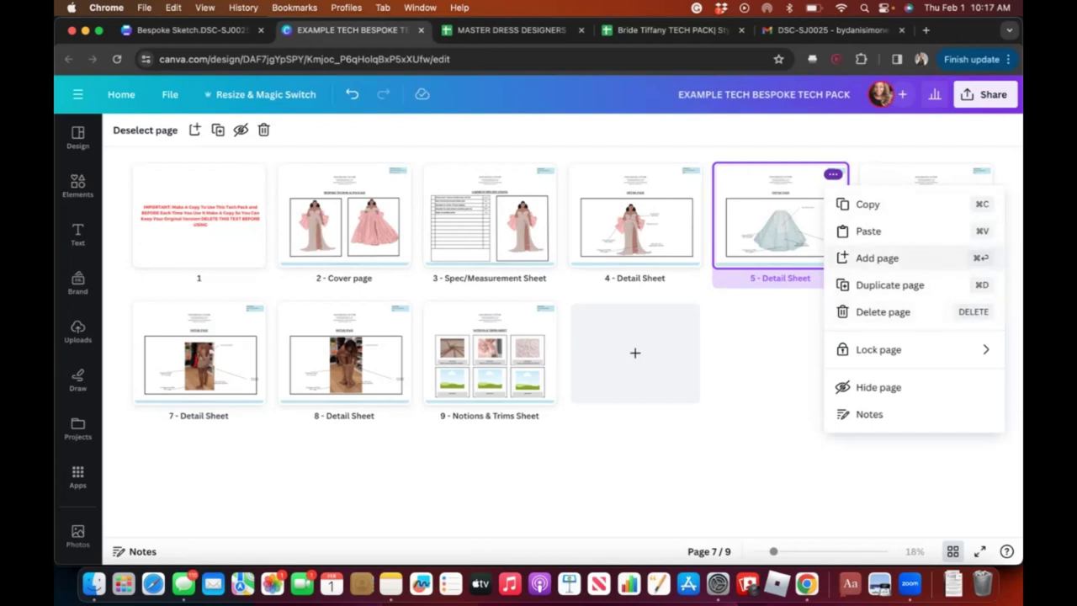
left_click(857, 261)
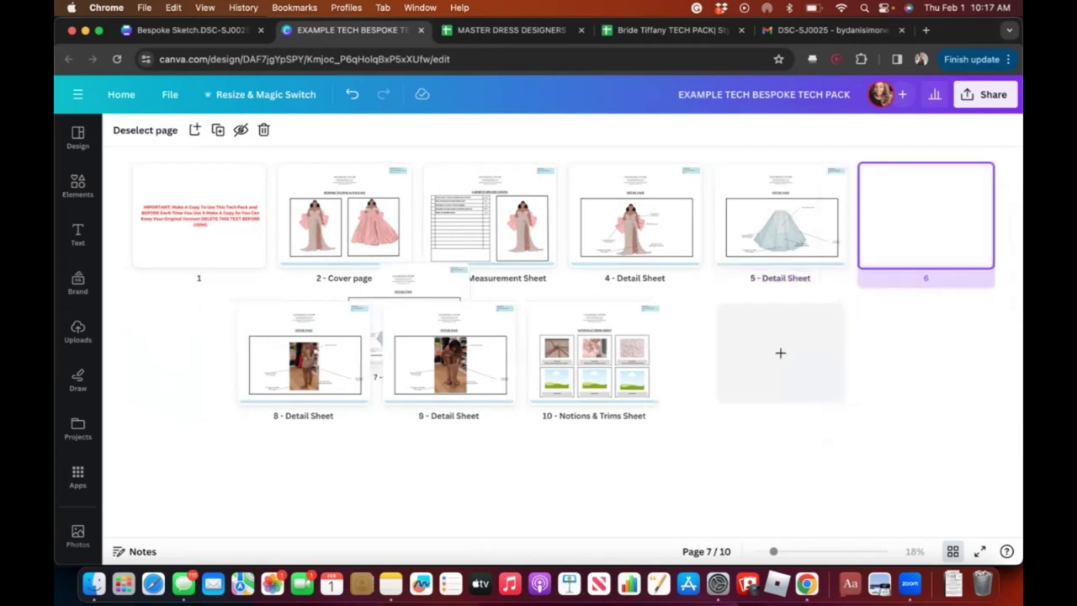
key("super+z")
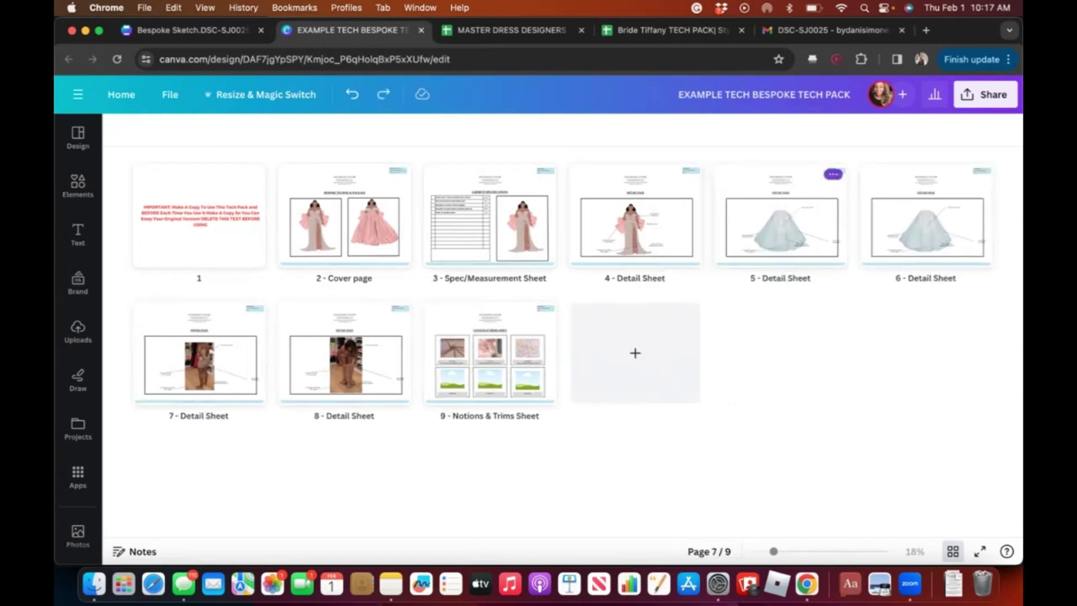
- Delete the two Detail Sheets with the pale blue skirt, pages 5 and 6
left_click(828, 173)
left_click(885, 310)
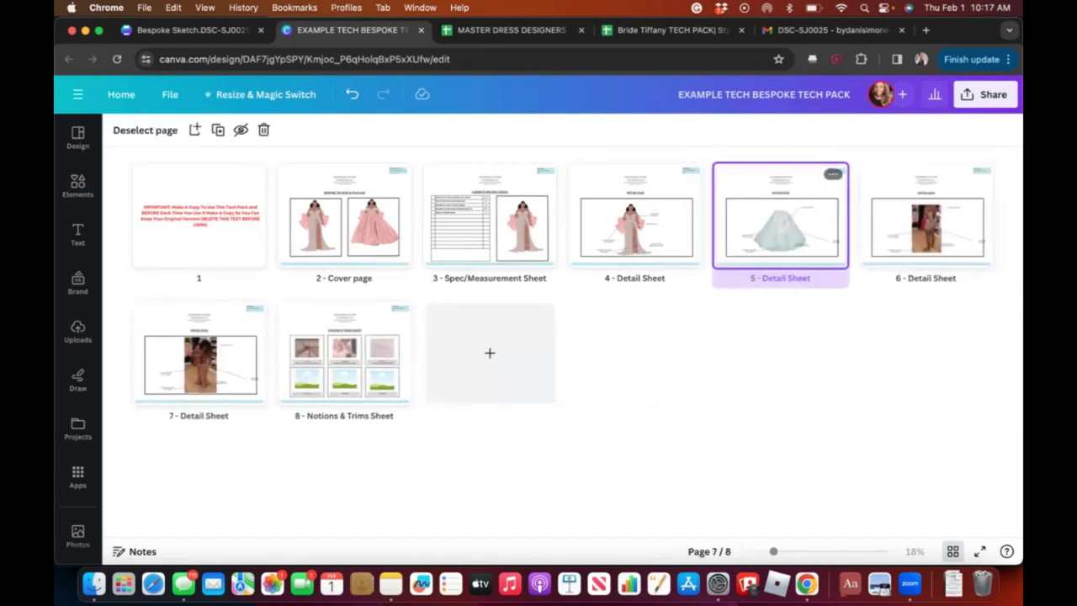
left_click(832, 175)
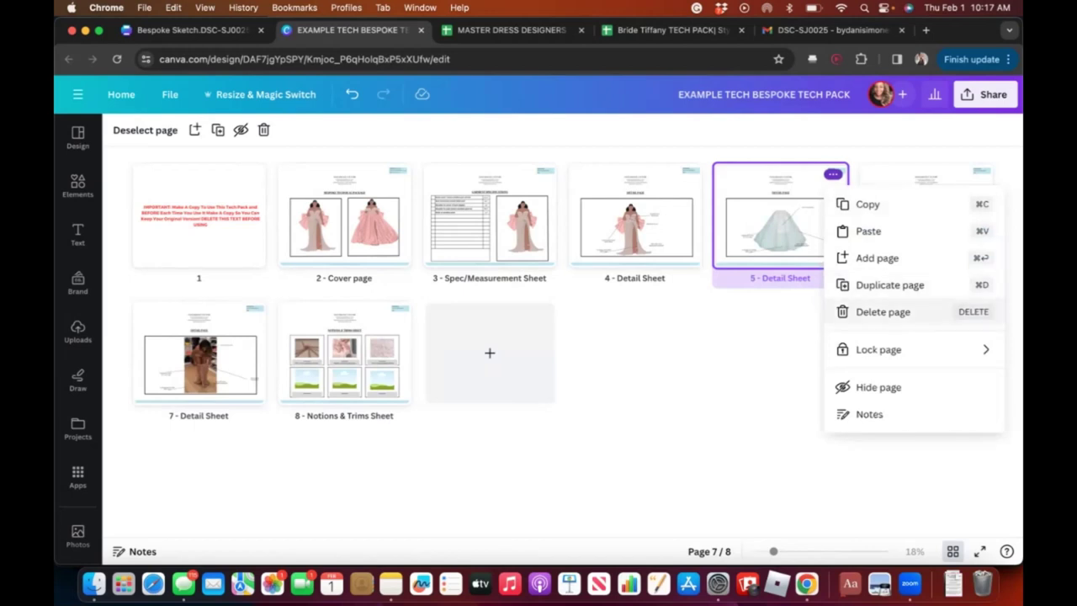
left_click(883, 311)
- Duplicate the page 5 Detail Sheet with the back-view photo twice and return to the normal page view
left_click(833, 174)
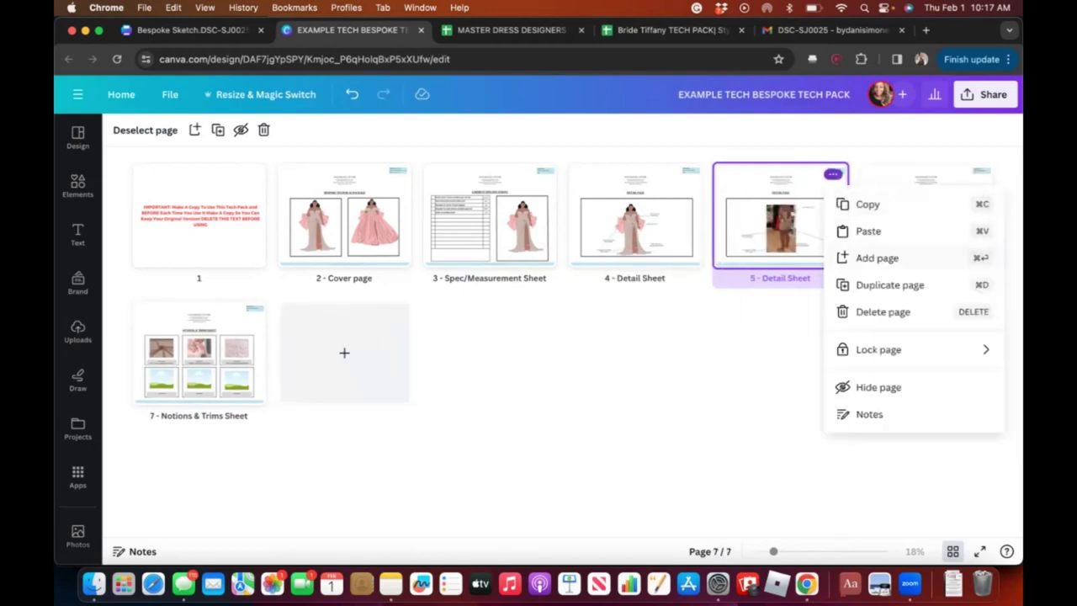
left_click(884, 284)
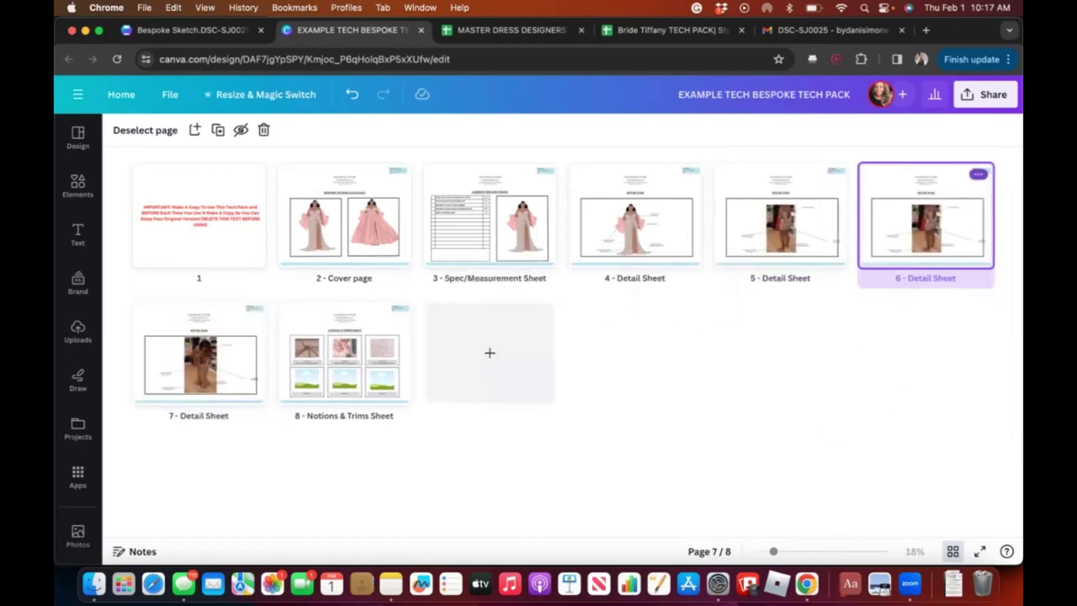
left_click(979, 173)
left_click(892, 283)
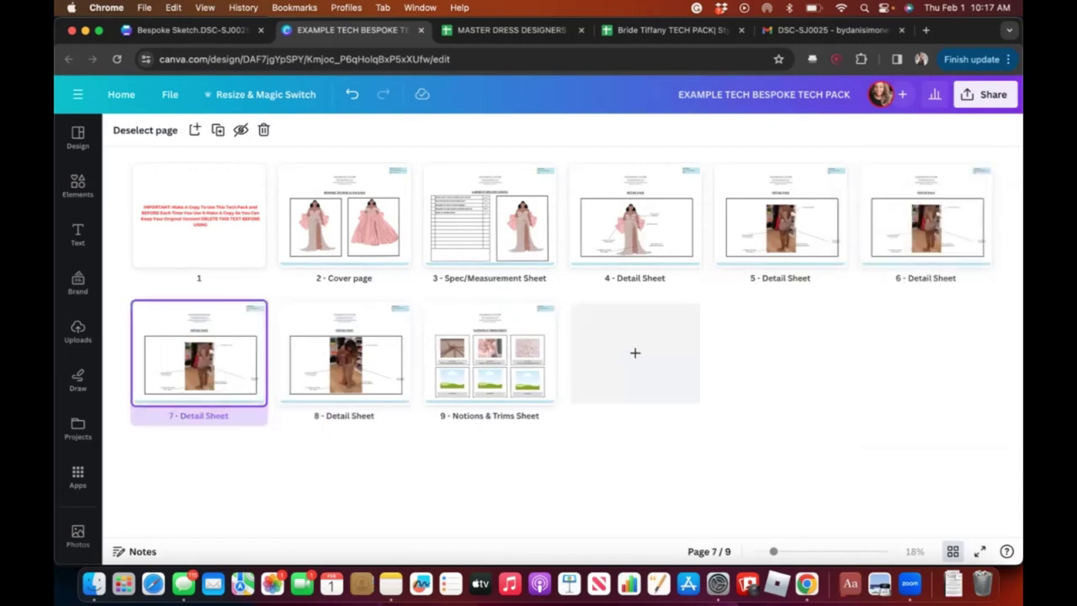
left_click(952, 551)
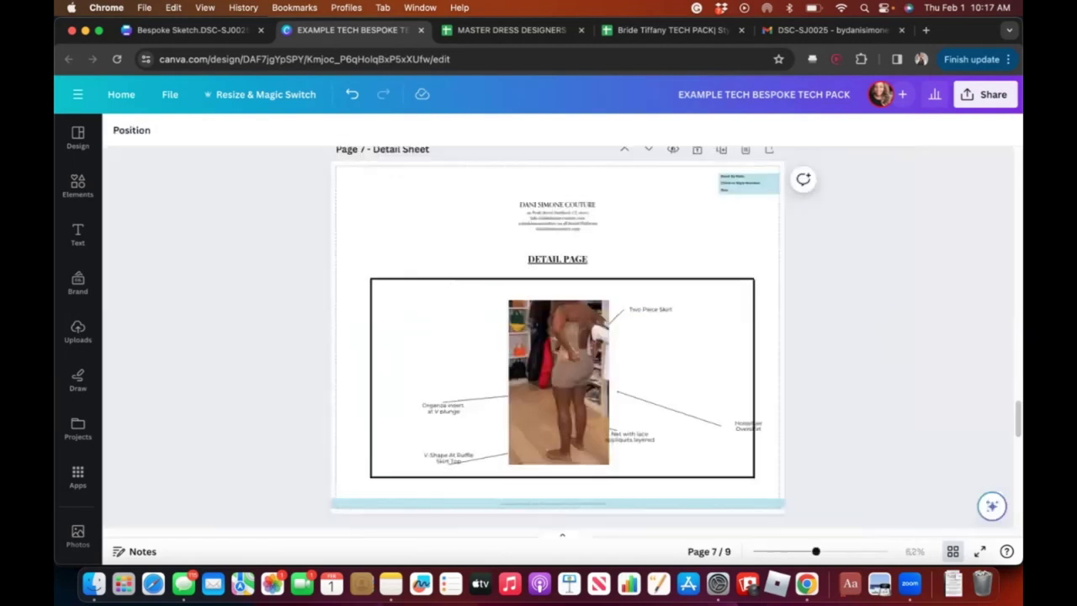
- Present the tech pack full screen, review its pages from the first through the Notions & Trims Sheet, and exit the presentation
scroll(679, 336, "up", 2)
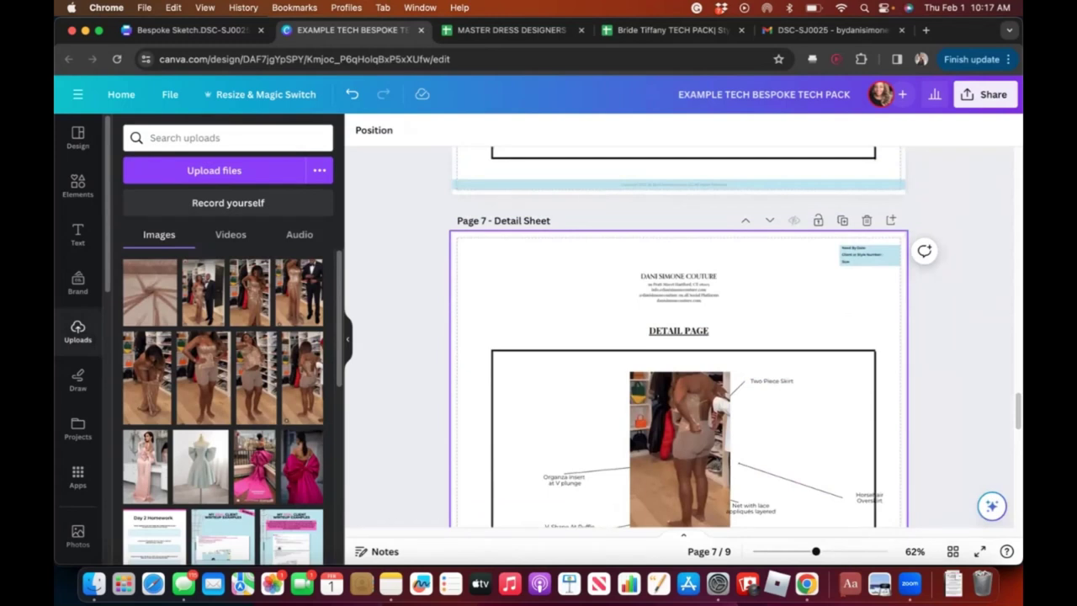
scroll(734, 336, "up", 10)
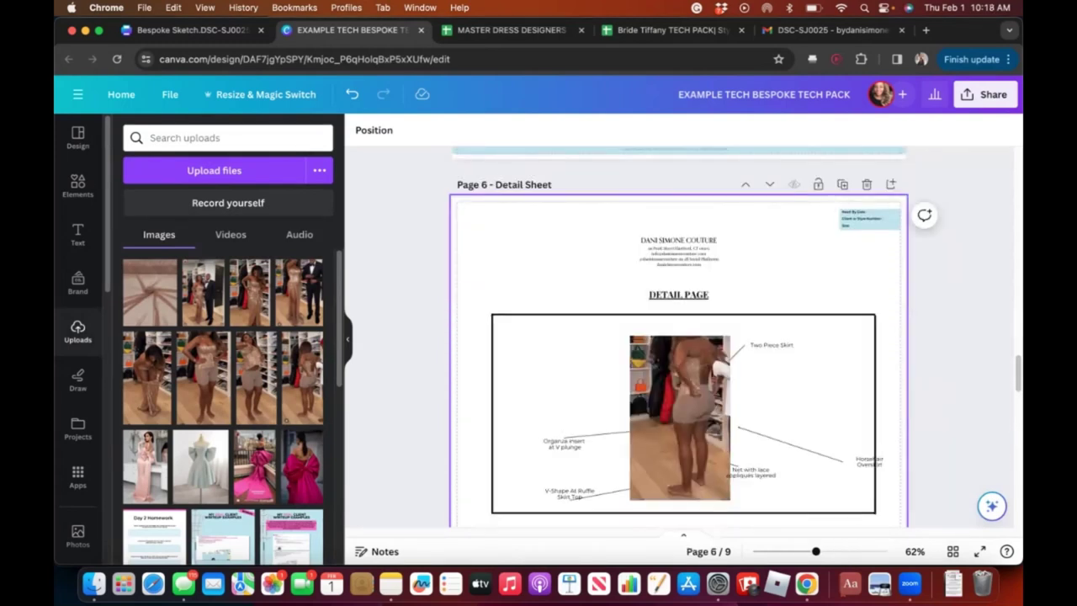
scroll(695, 337, "up", 5)
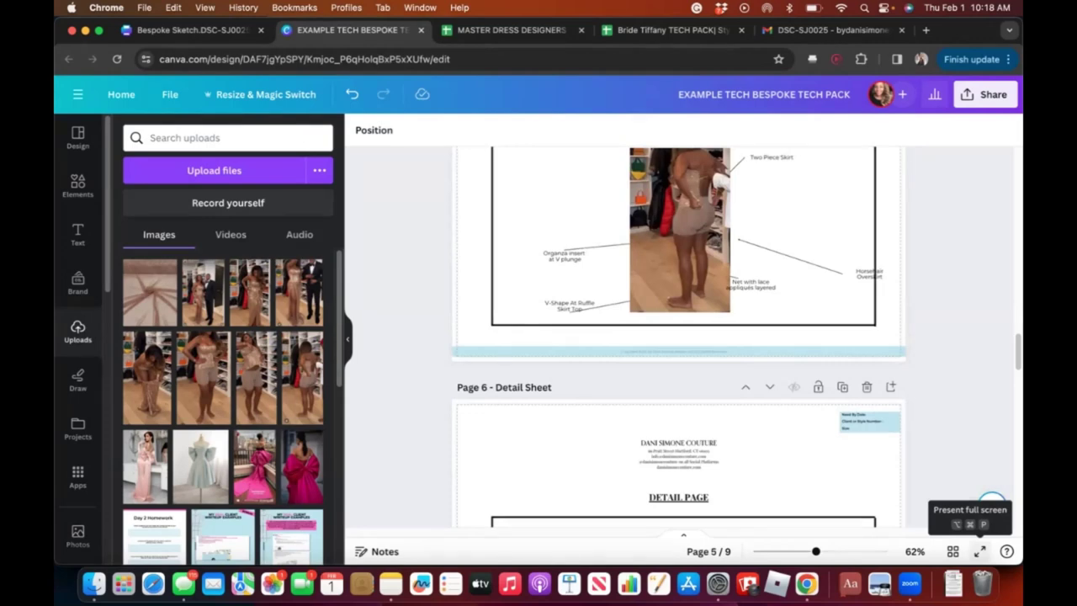
left_click(981, 552)
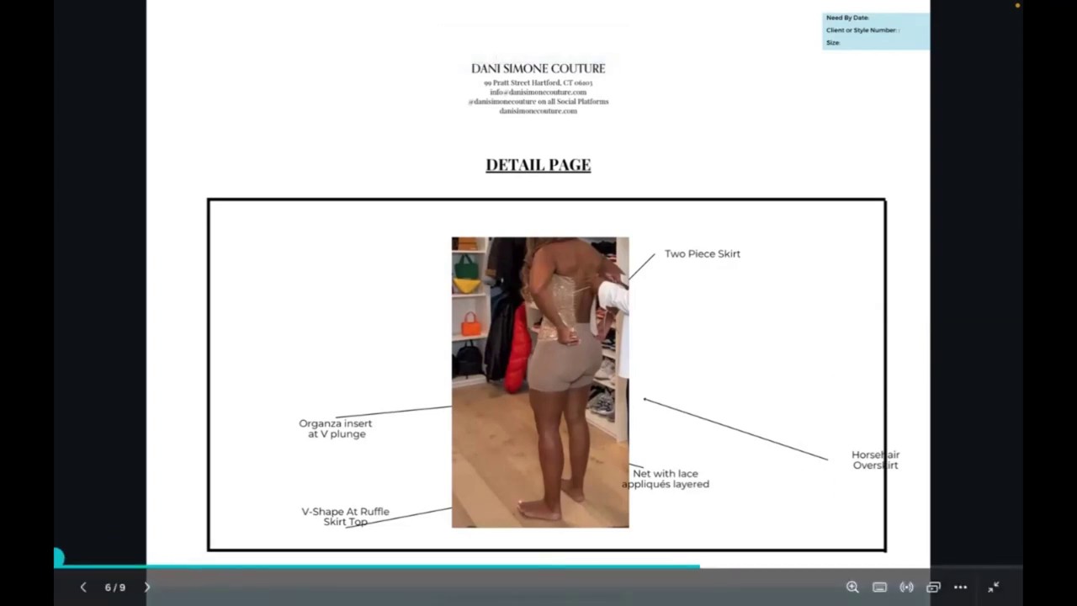
left_click(82, 587)
left_click(81, 587)
left_click(81, 586)
left_click(81, 587)
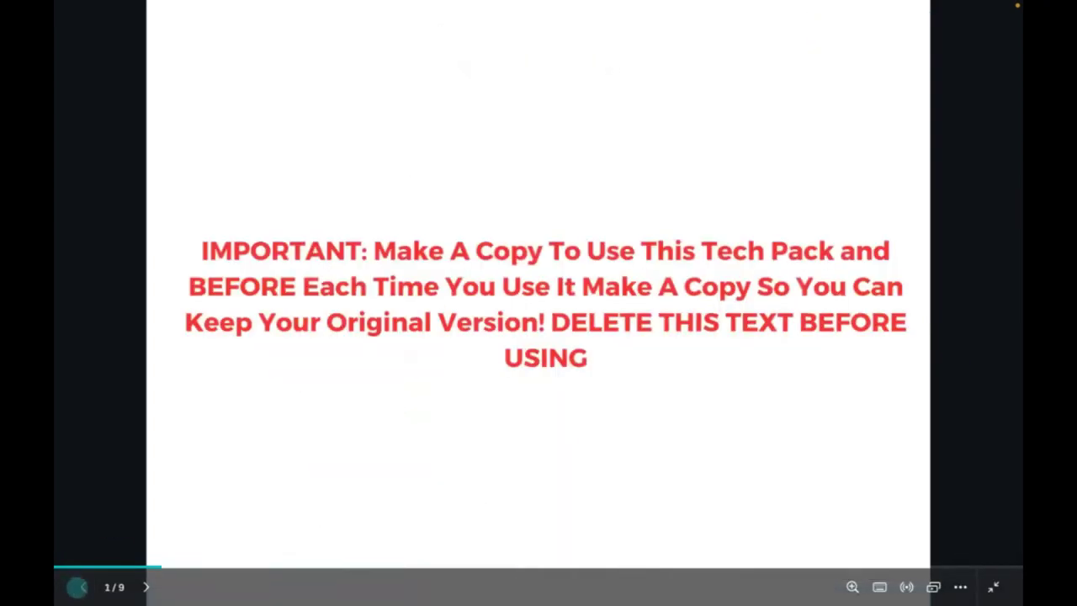
left_click(145, 586)
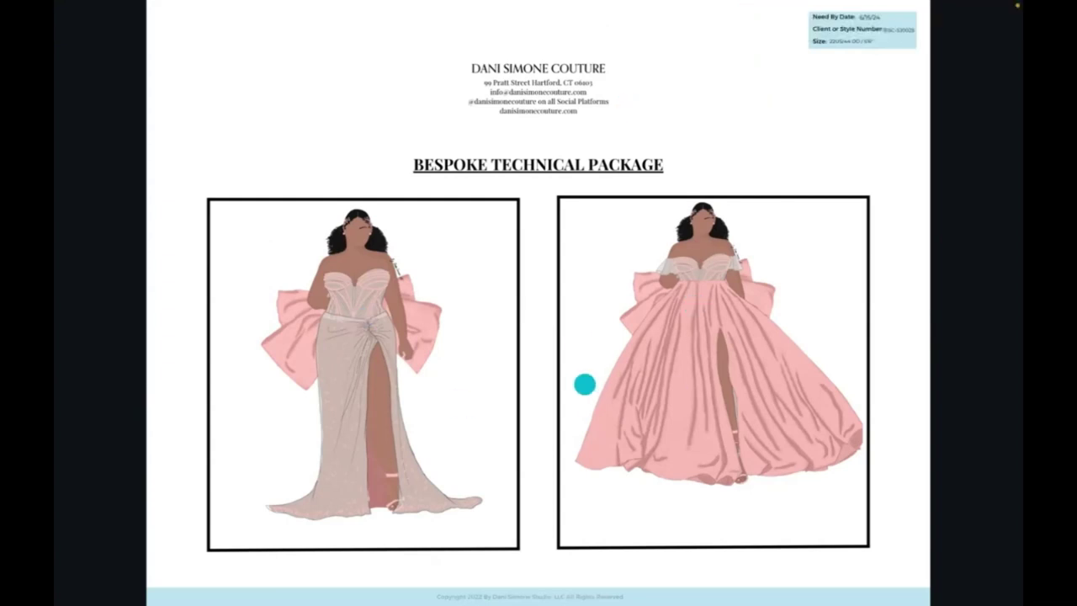
left_click(585, 383)
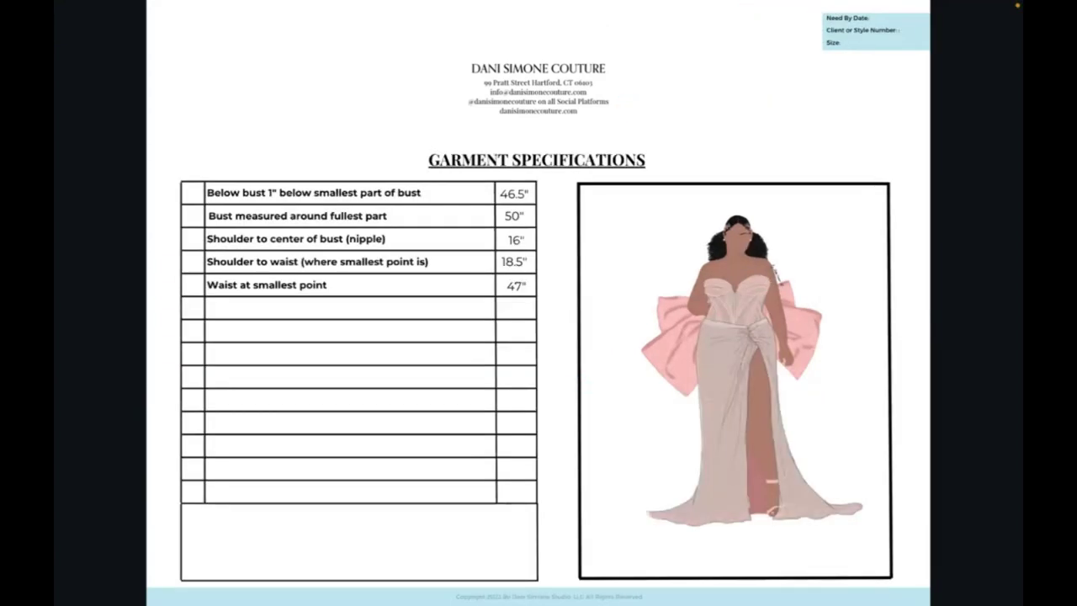
key("Right")
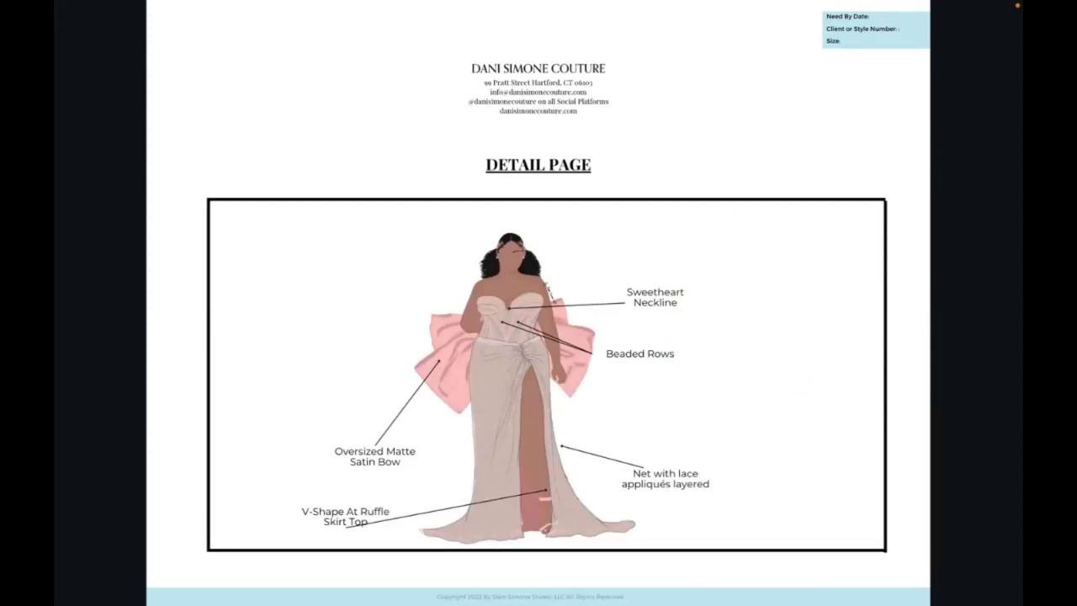
key("Right")
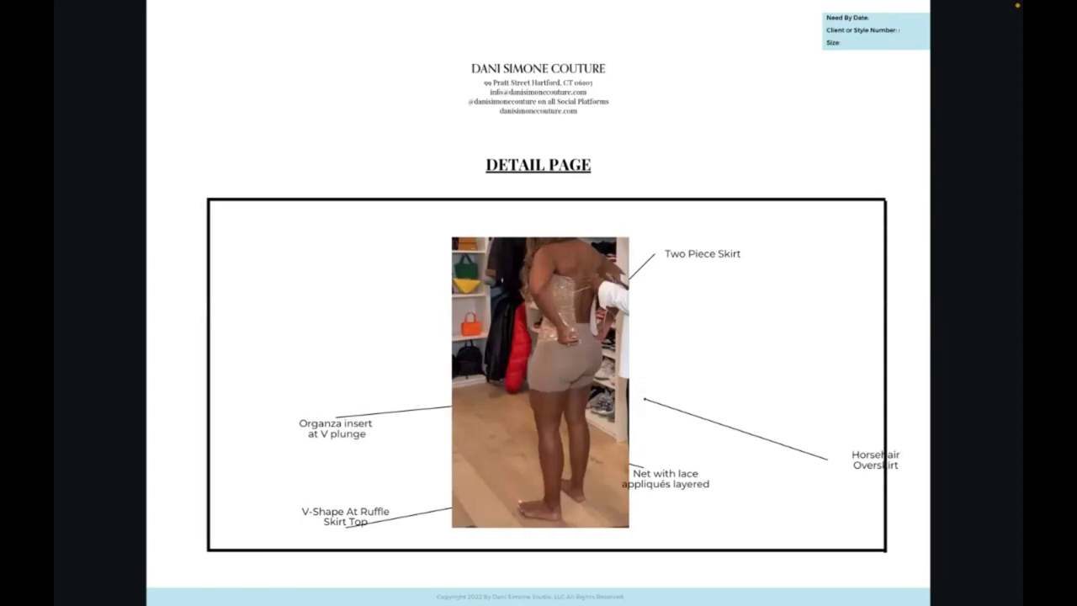
key("Right")
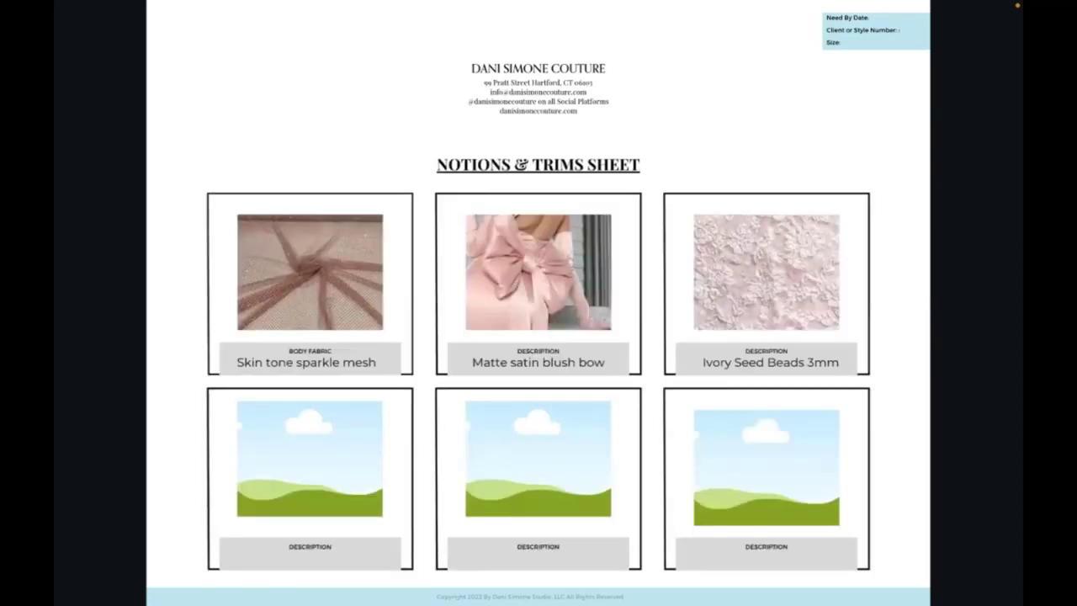
key("Escape")
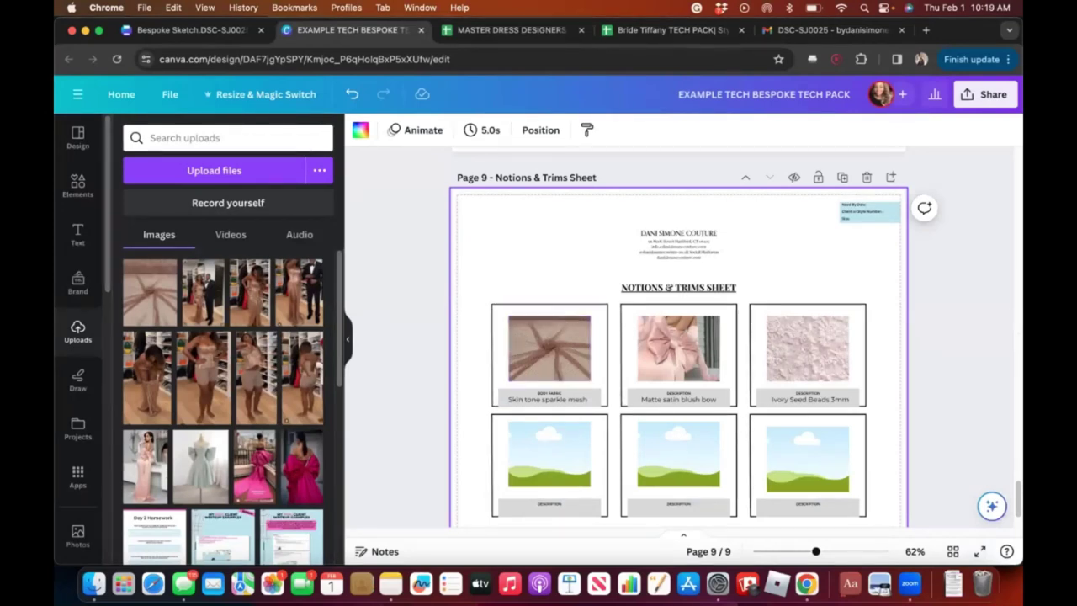
- Return from the Notions & Trims Sheet to the page 2 Cover page
scroll(679, 336, "up", 15)
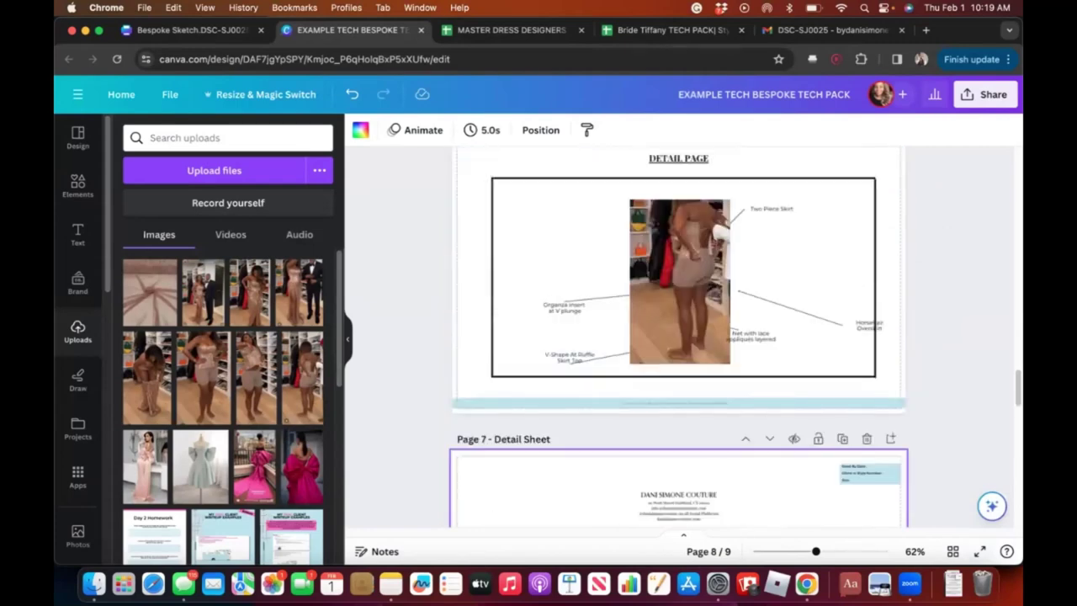
scroll(678, 336, "up", 10)
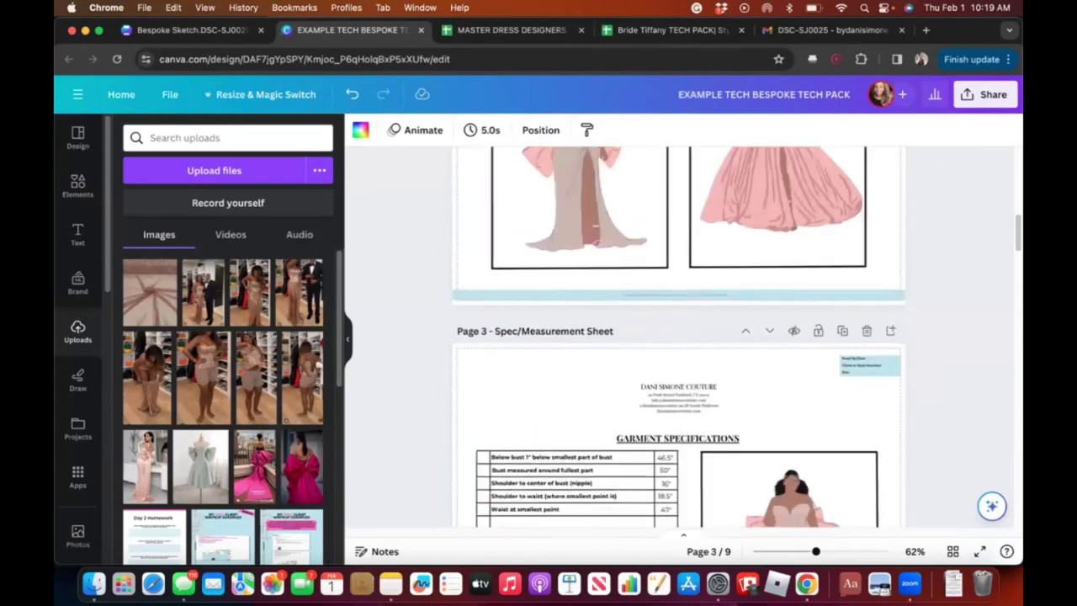
scroll(678, 337, "up", 3)
scroll(678, 337, "down", 4)
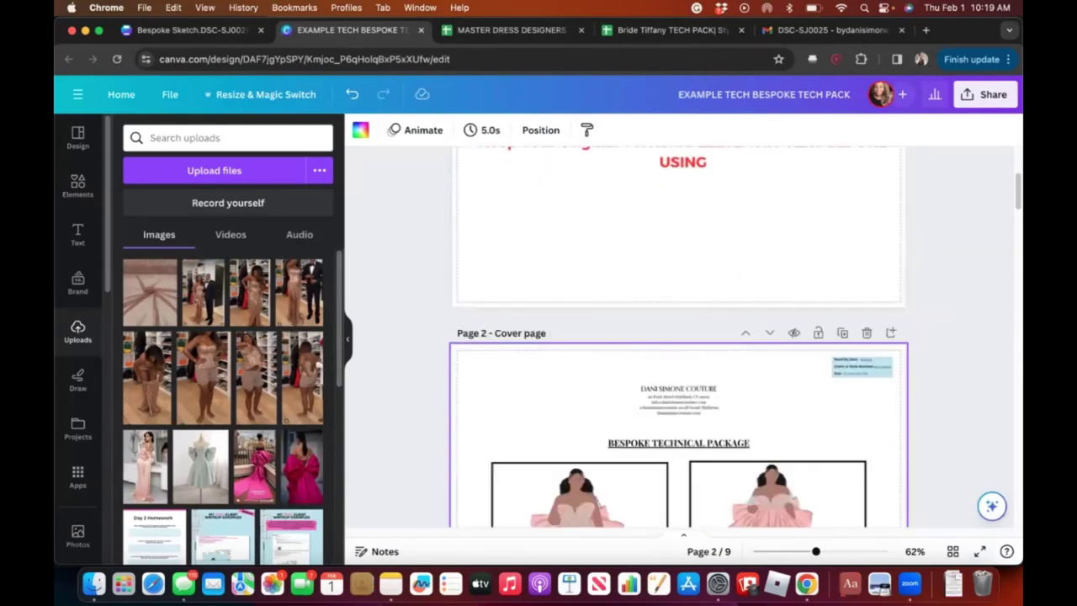